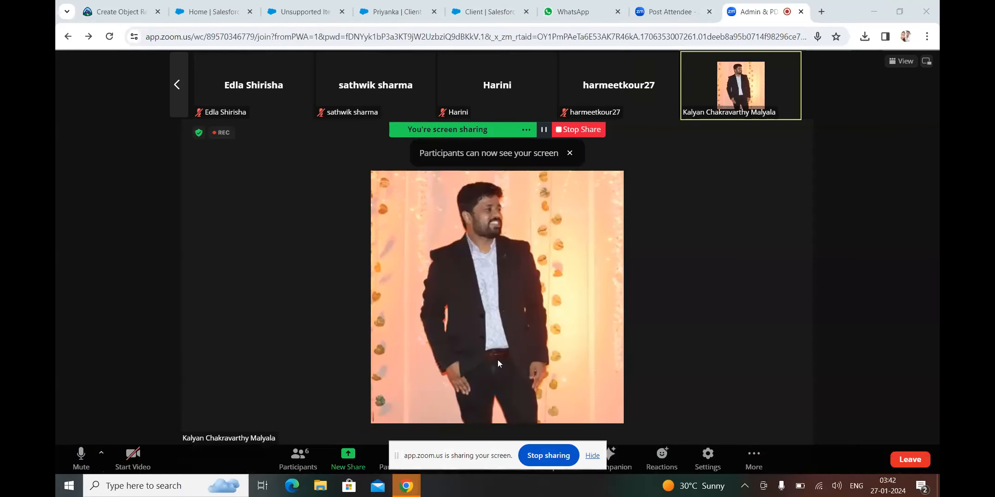
# Mute and unmute the Zoom microphone, then return to the Salesforce home page
pyautogui.click(80, 455)
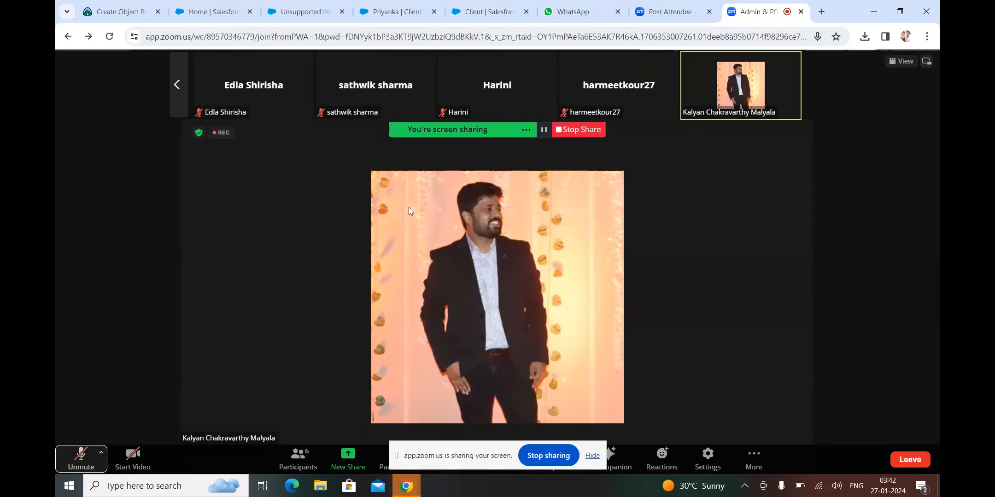
pyautogui.click(90, 460)
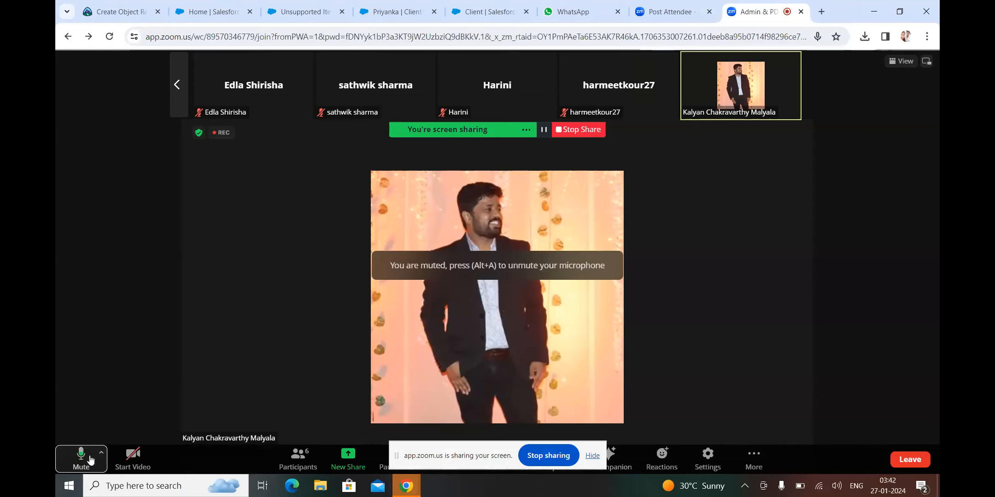
pyautogui.click(230, 6)
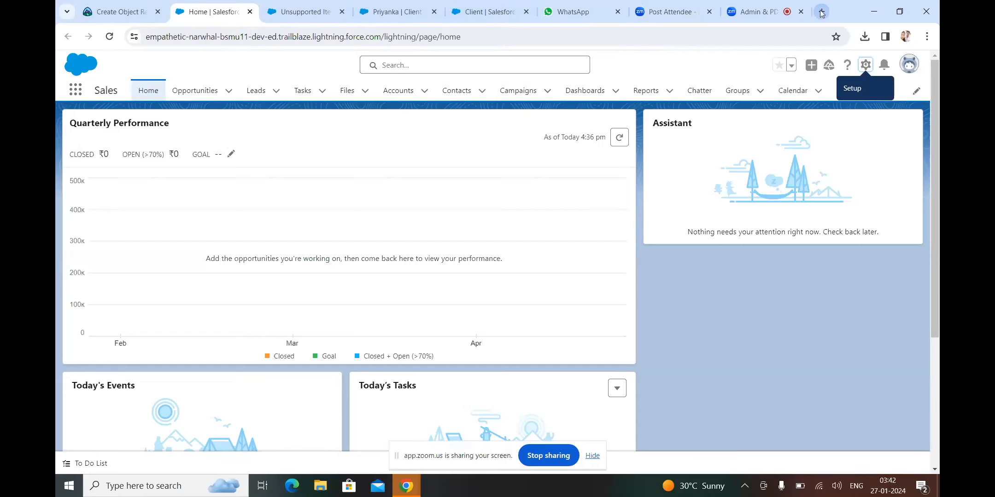
pyautogui.click(743, 6)
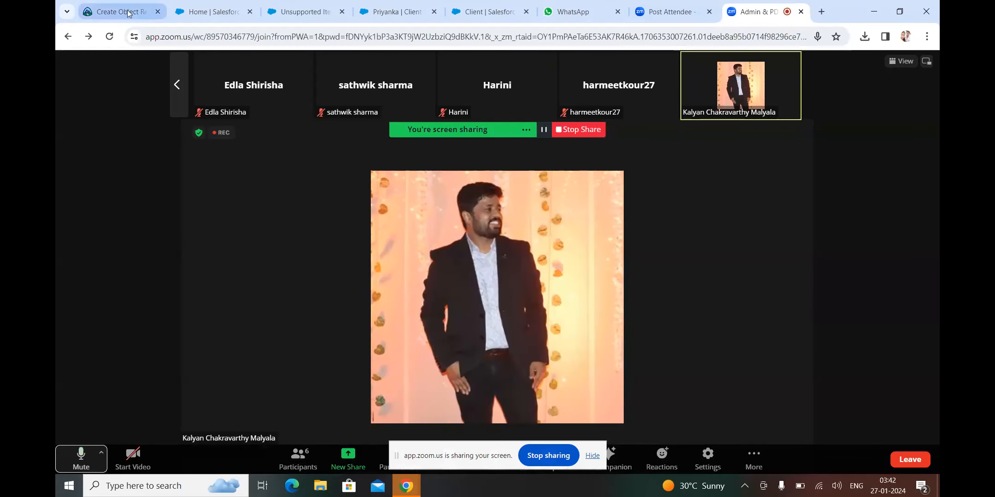
pyautogui.click(205, 12)
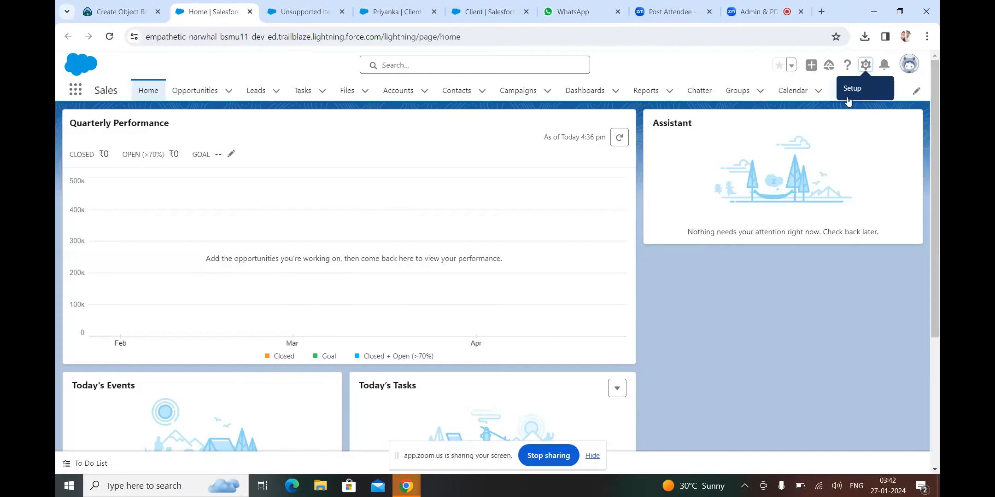
# Go to Setup's Object Manager, filter by 'Empl', and open the Employee object
pyautogui.click(865, 71)
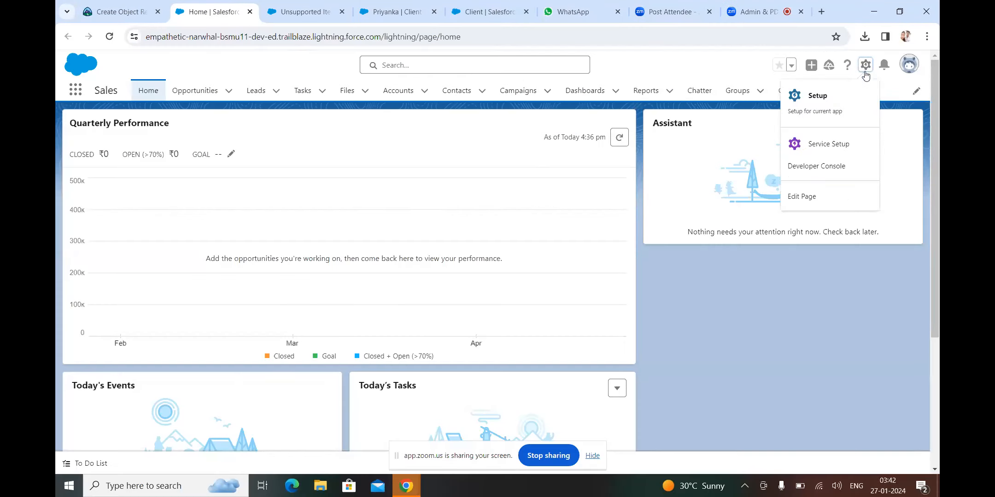
pyautogui.click(816, 97)
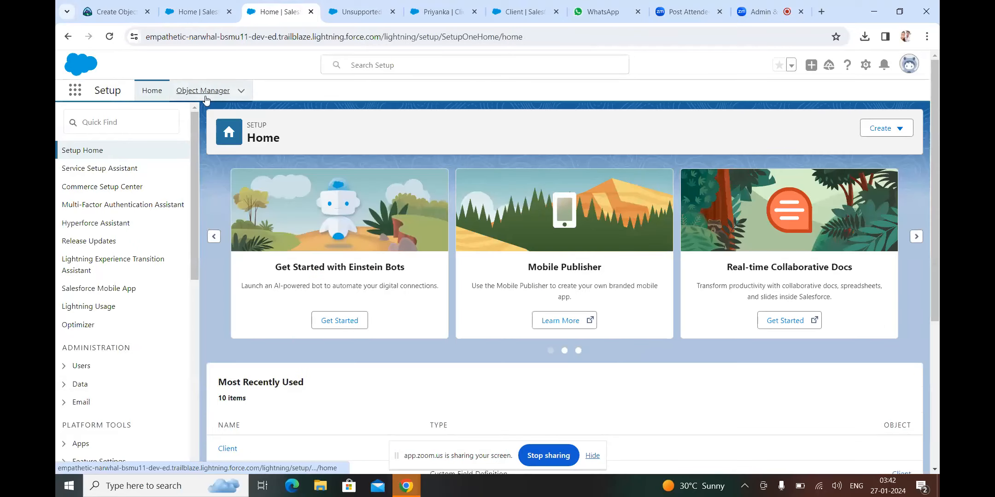
pyautogui.click(203, 90)
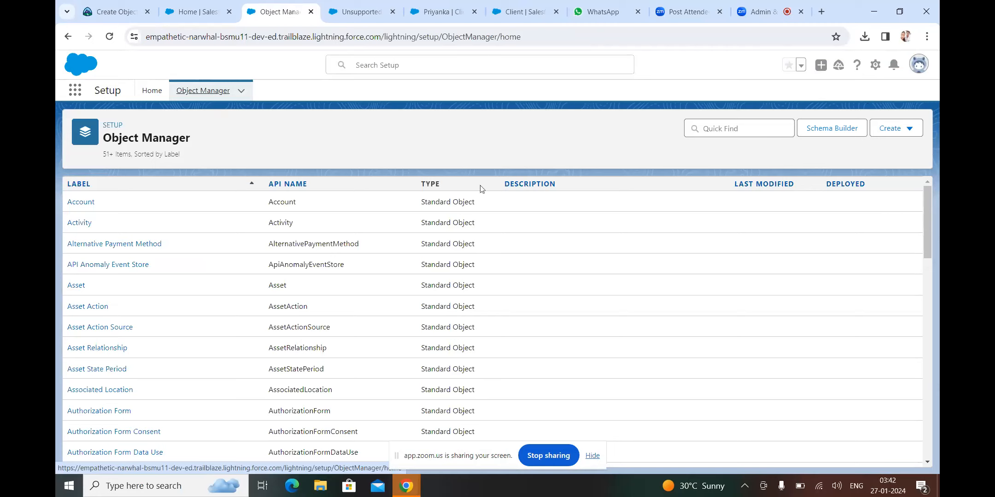
pyautogui.click(711, 136)
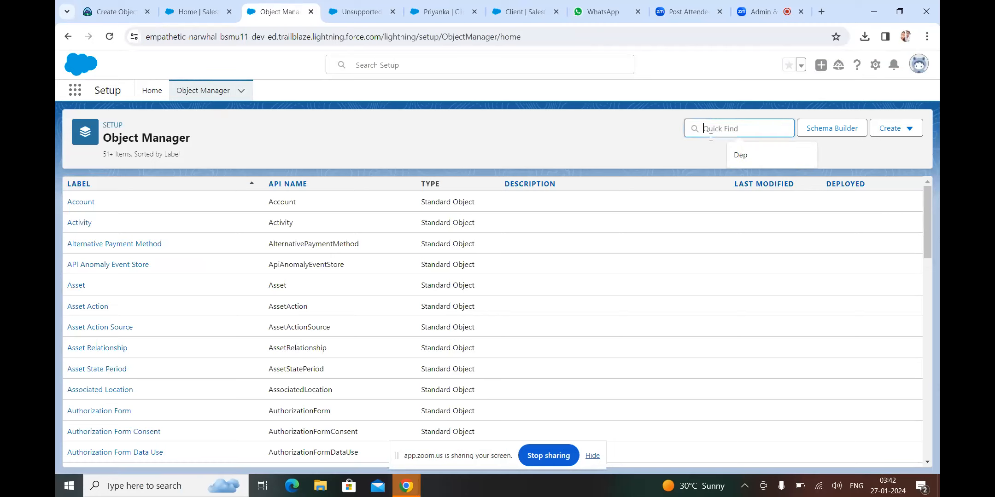
pyautogui.write('E')
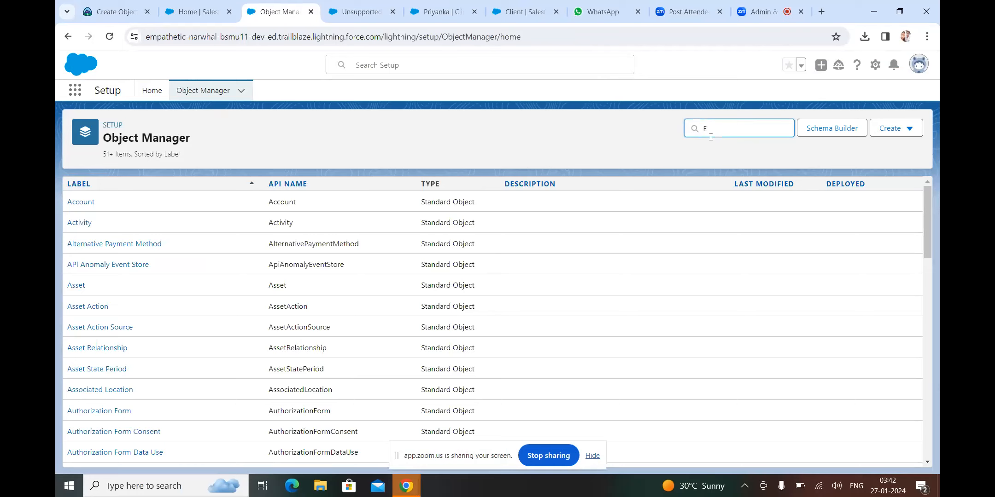
pyautogui.write('mpl')
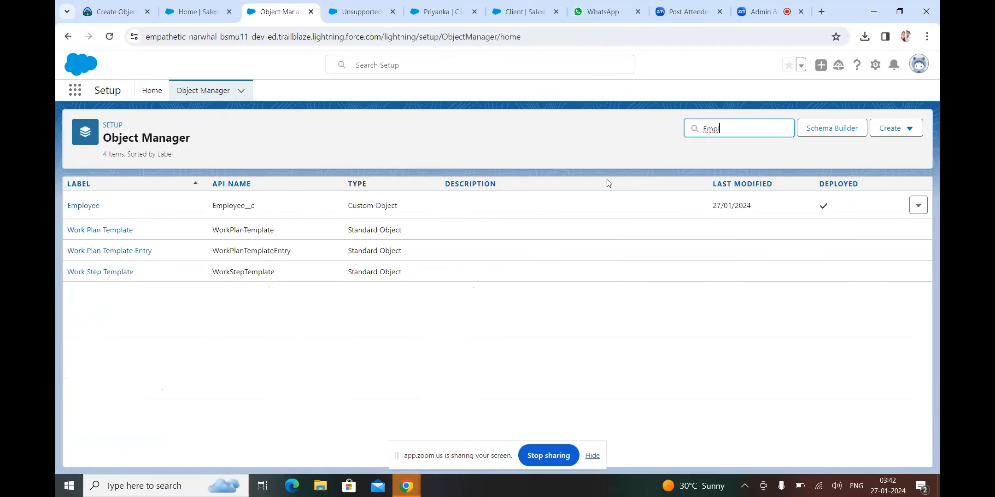
pyautogui.click(90, 206)
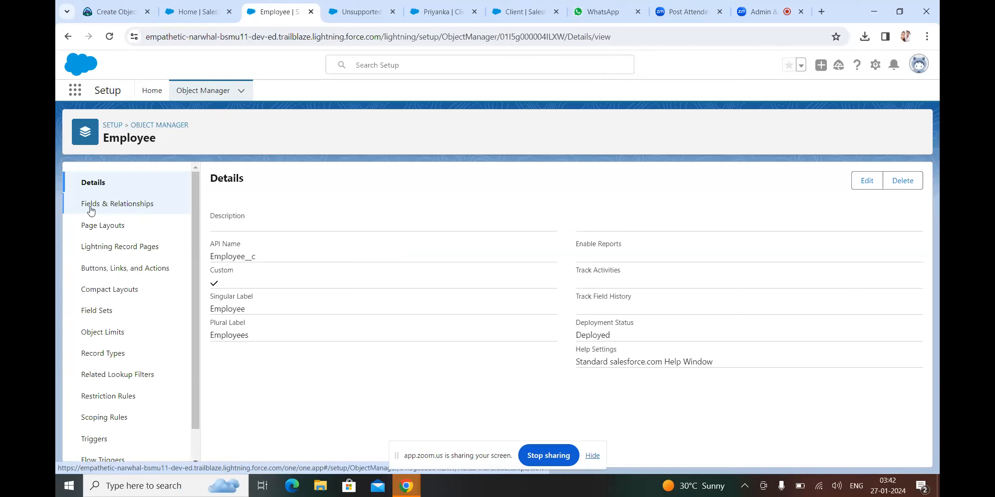
# Show the Employee object's 10-field list, backing out of a briefly started new field
pyautogui.click(103, 207)
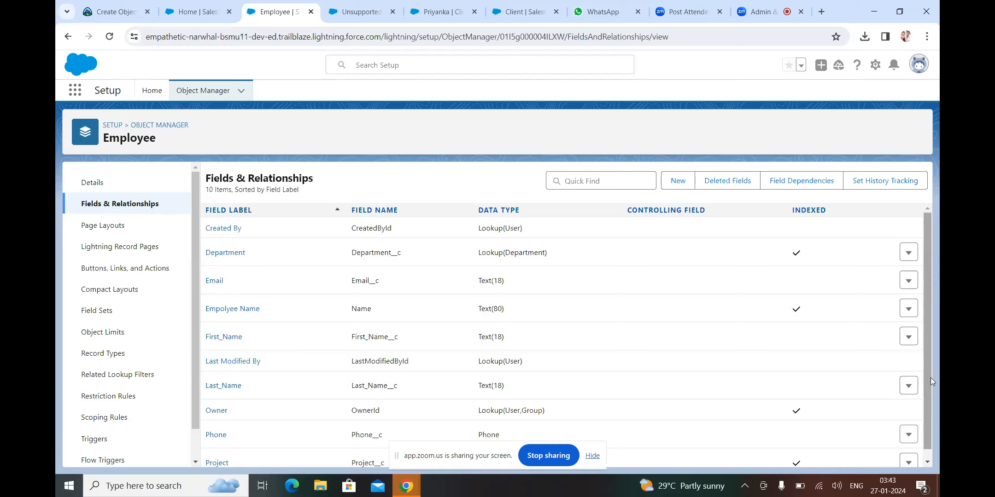
pyautogui.scroll(-1, 931, 380)
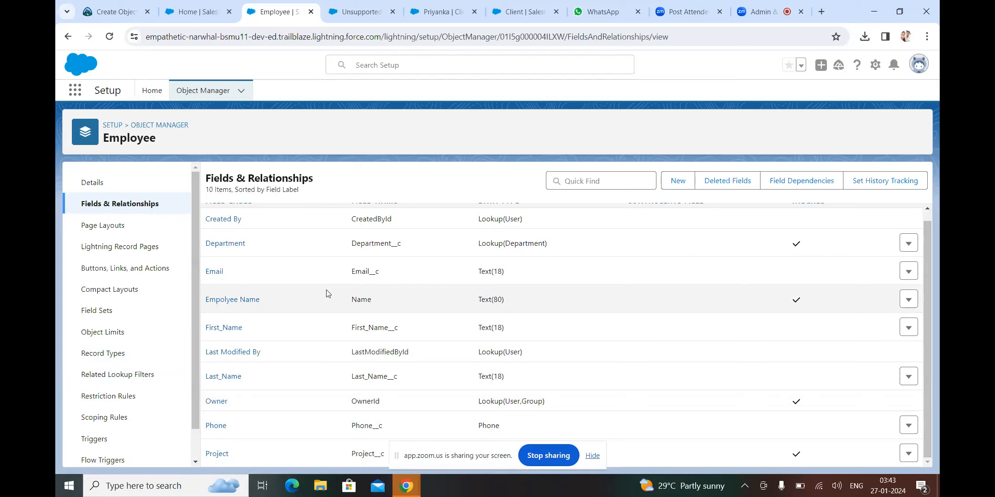
pyautogui.click(677, 185)
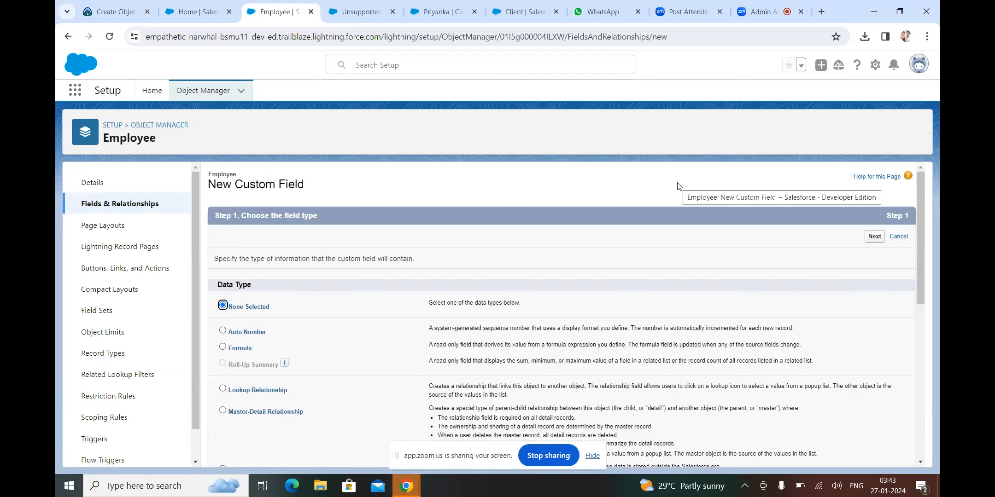
pyautogui.click(68, 36)
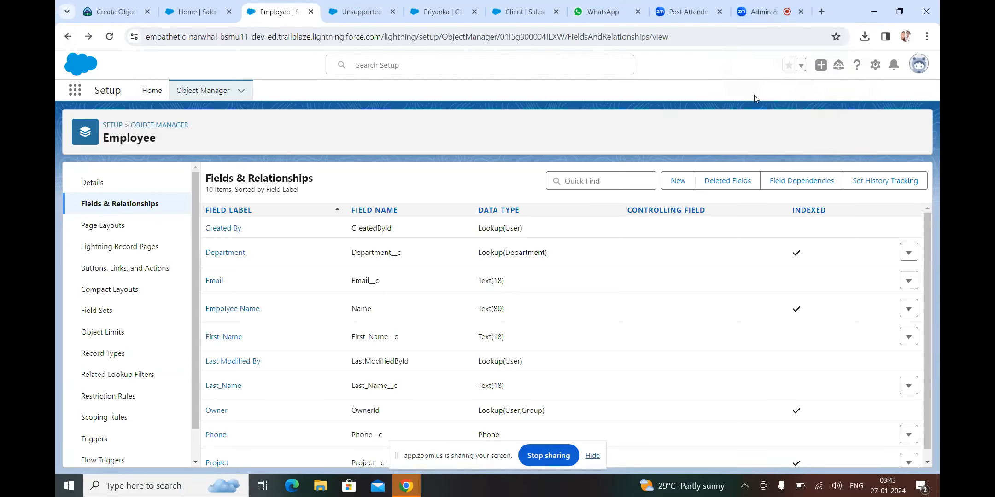
pyautogui.moveTo(754, 15)
# Mute the Zoom microphone and come back to the Employee field list
pyautogui.click(765, 10)
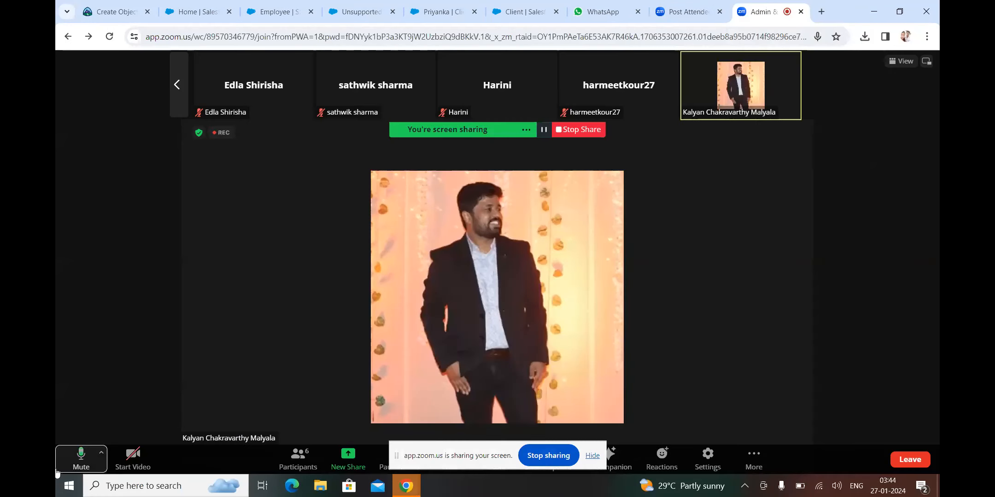
pyautogui.click(81, 466)
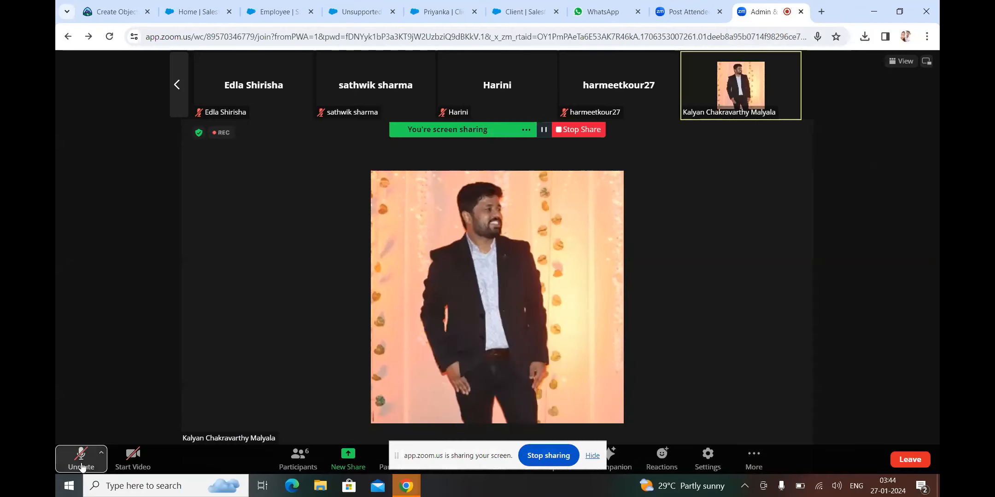
pyautogui.click(272, 13)
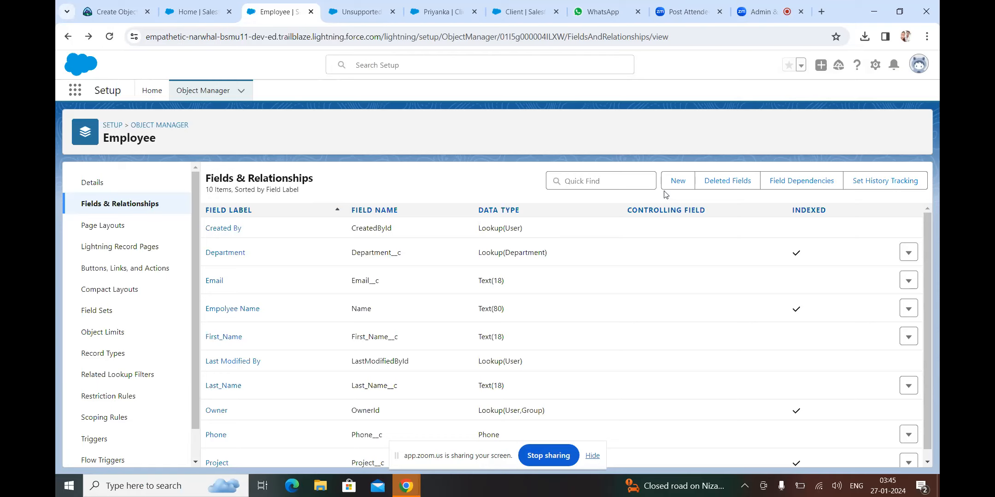
# Start a new Formula-type custom field on Employee and advance to the output-type step
pyautogui.click(680, 183)
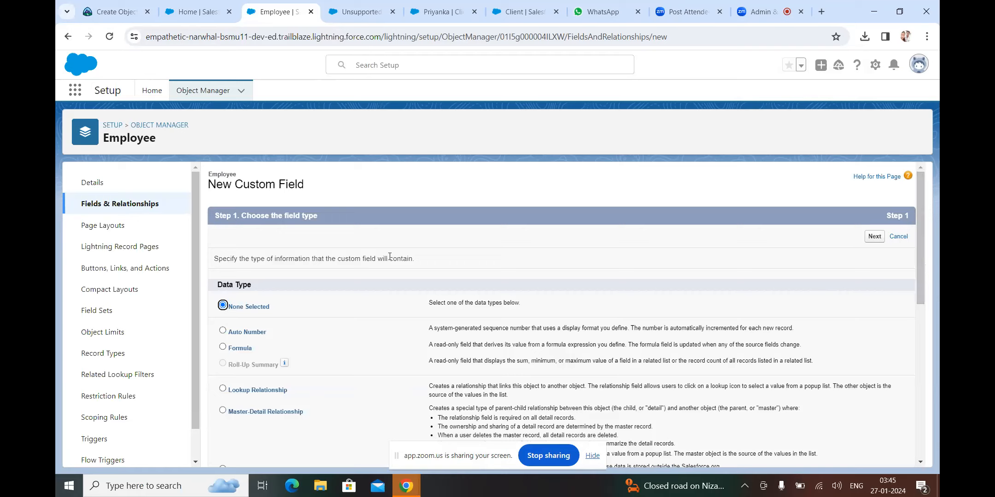
pyautogui.click(223, 347)
pyautogui.scroll(-8, 922, 435)
pyautogui.click(874, 454)
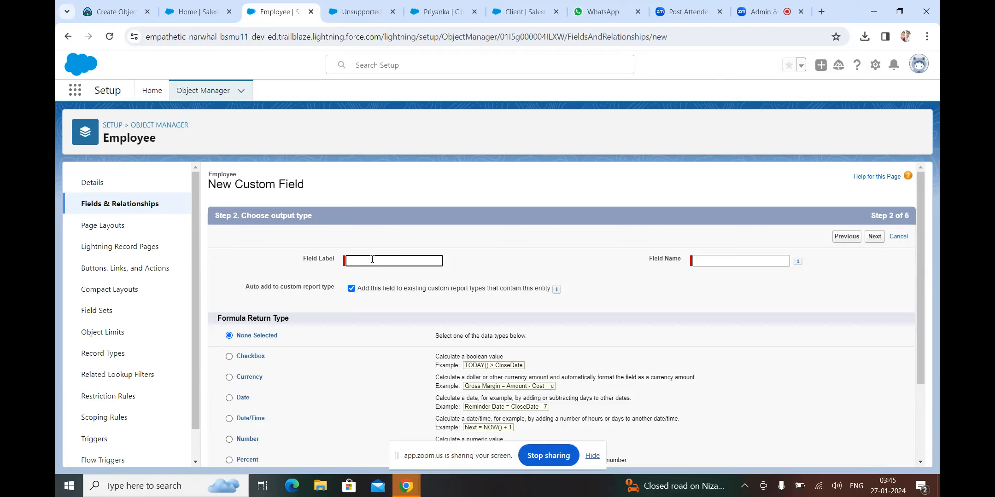
# Label the formula field 'Full Name' with name Full_Name, returning Text, and continue
pyautogui.write('Fu')
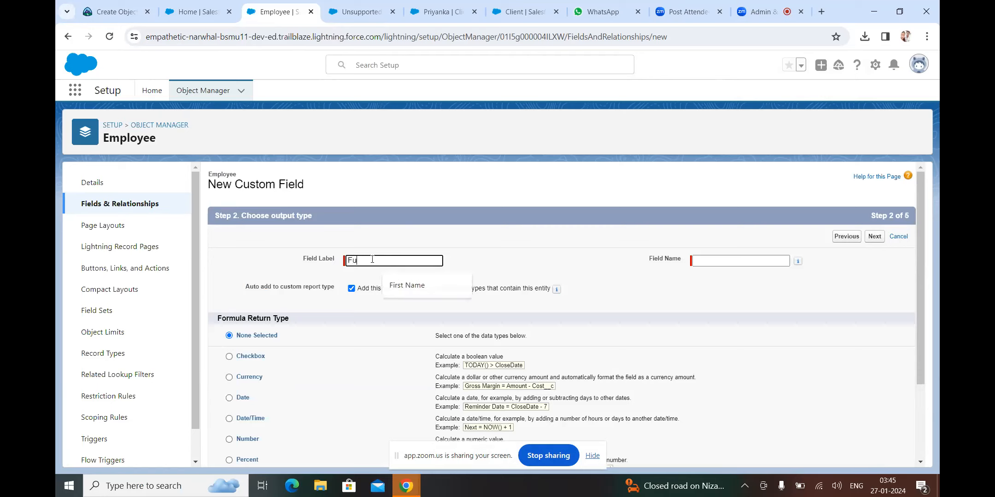
pyautogui.write('ll ')
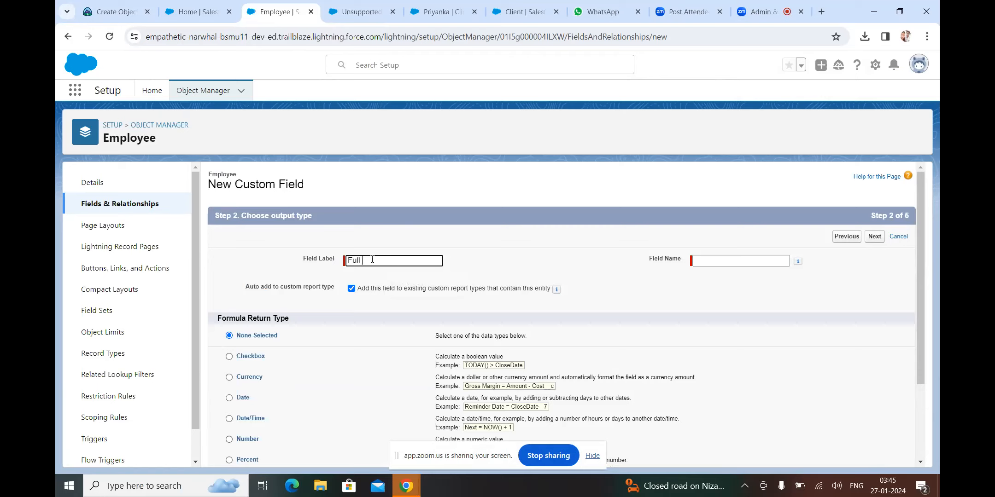
pyautogui.write('Name')
pyautogui.click(713, 261)
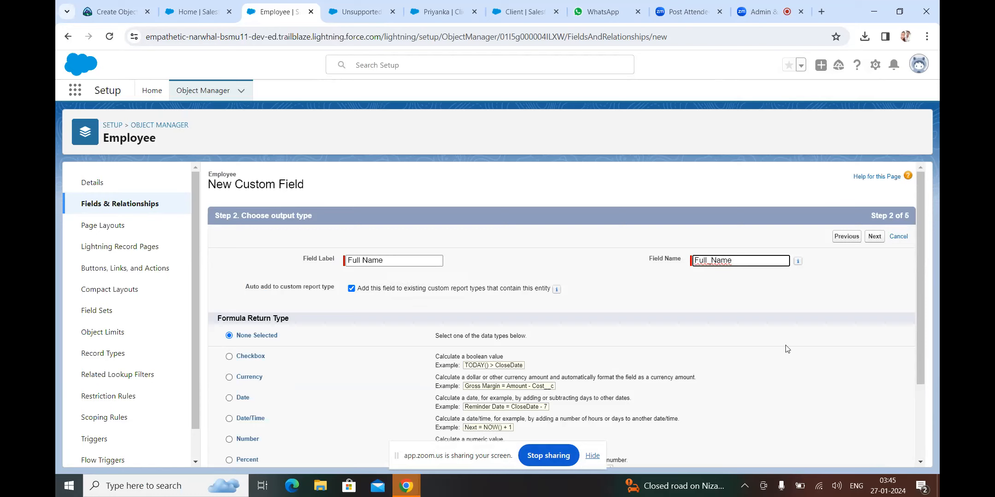
pyautogui.scroll(-3, 918, 403)
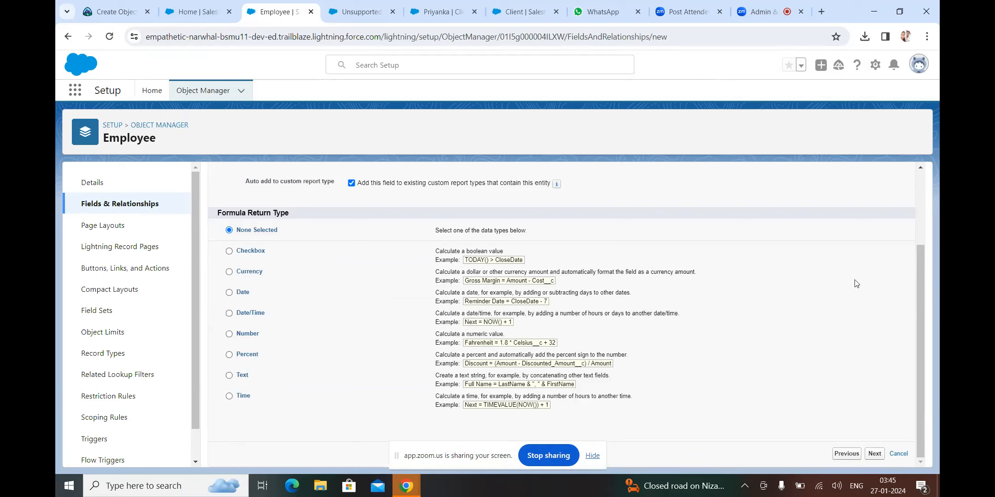
pyautogui.click(229, 375)
pyautogui.click(874, 455)
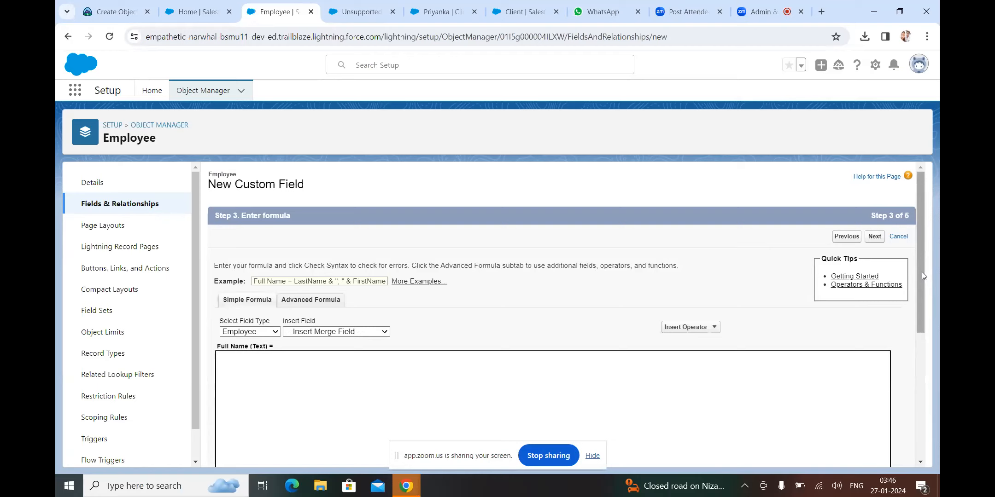
# Scroll around the empty formula-entry page of the Full Name field
pyautogui.moveTo(921, 272); pyautogui.dragTo(920, 316)
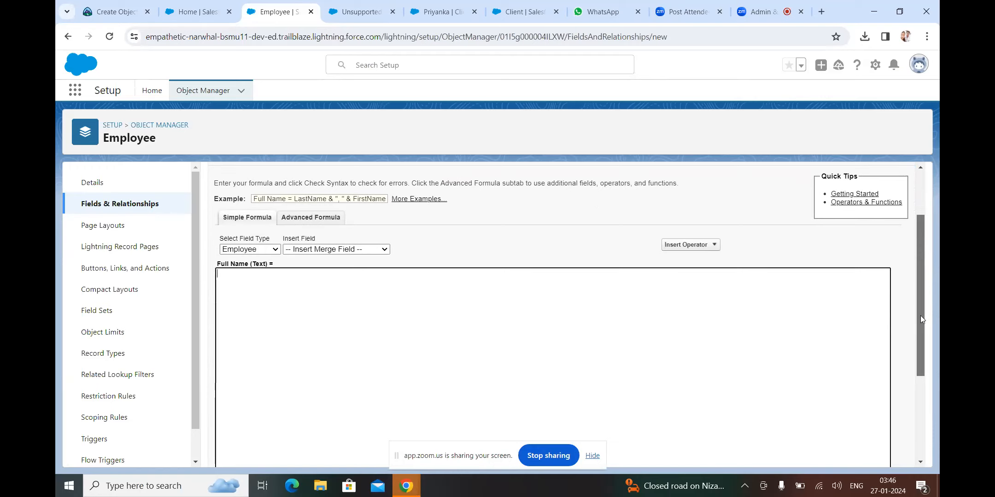
pyautogui.moveTo(920, 318)
pyautogui.mouseDown()
pyautogui.moveTo(904, 401)
pyautogui.moveTo(905, 314)
pyautogui.mouseUp()
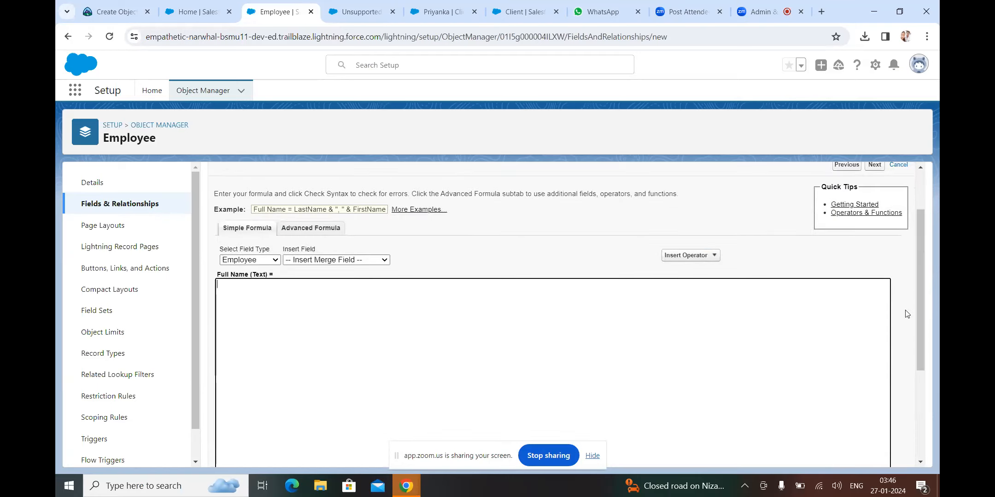
pyautogui.moveTo(921, 307); pyautogui.dragTo(914, 256)
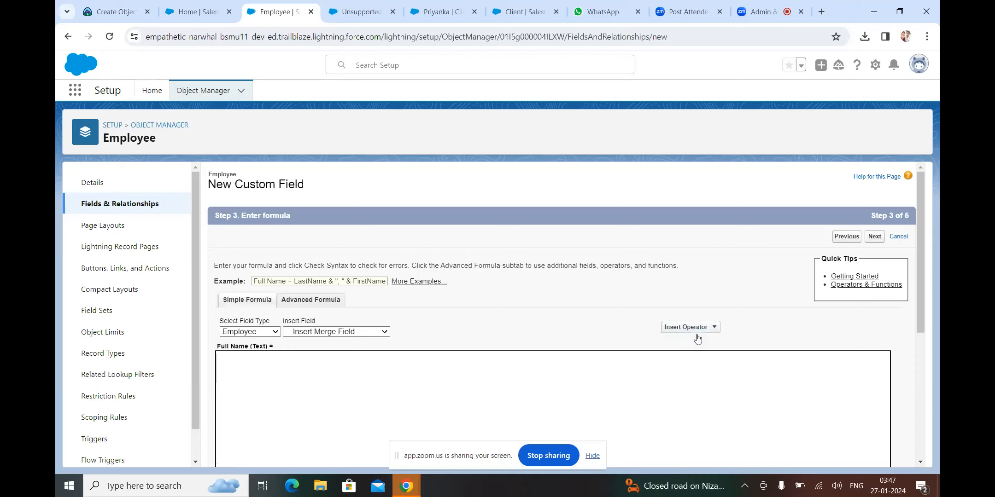
pyautogui.doubleClick(926, 385)
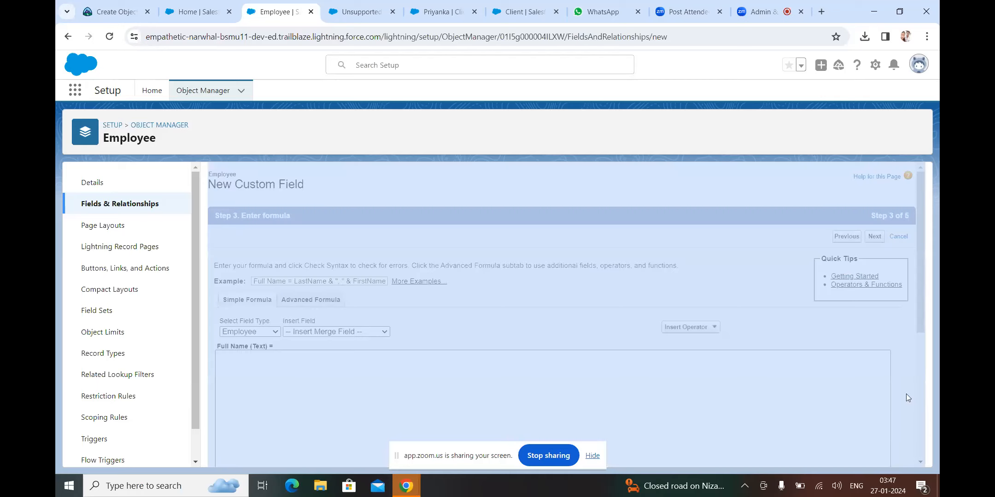
pyautogui.click(830, 442)
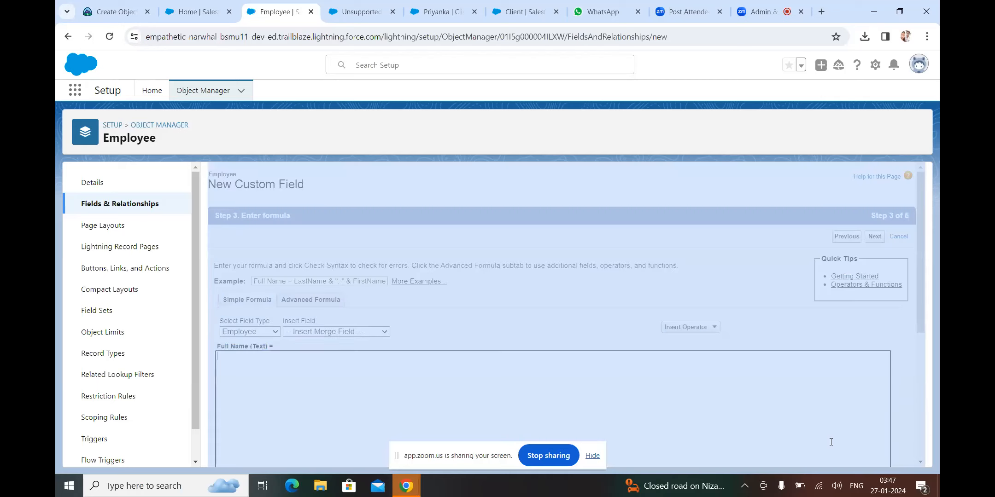
pyautogui.click(596, 137)
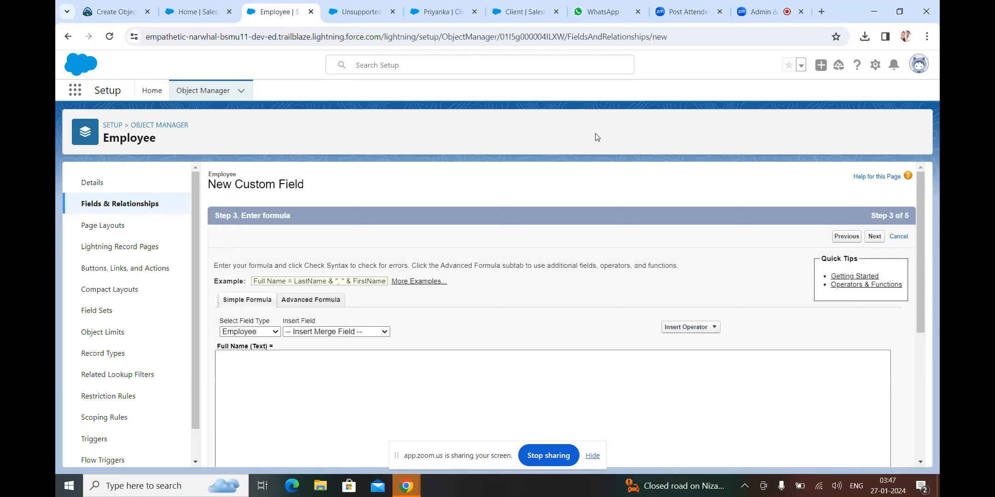
pyautogui.click(637, 354)
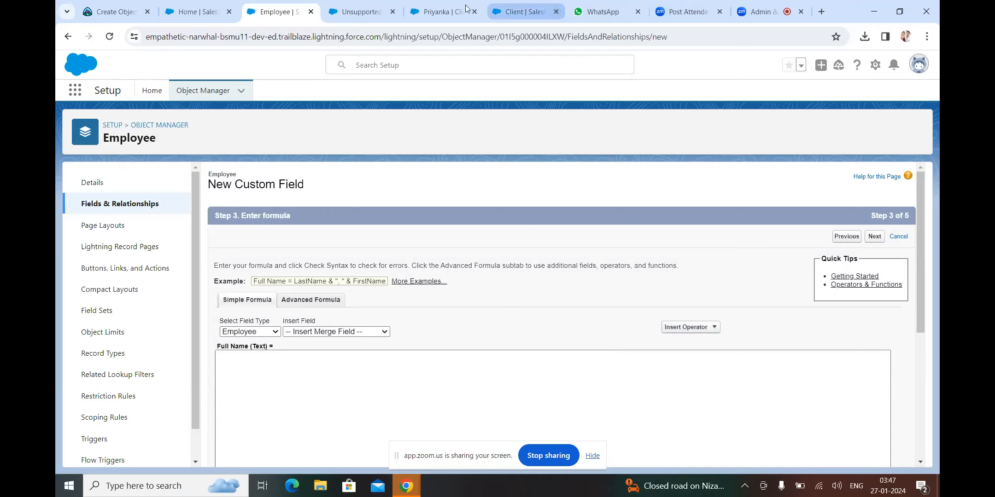
pyautogui.click(182, 31)
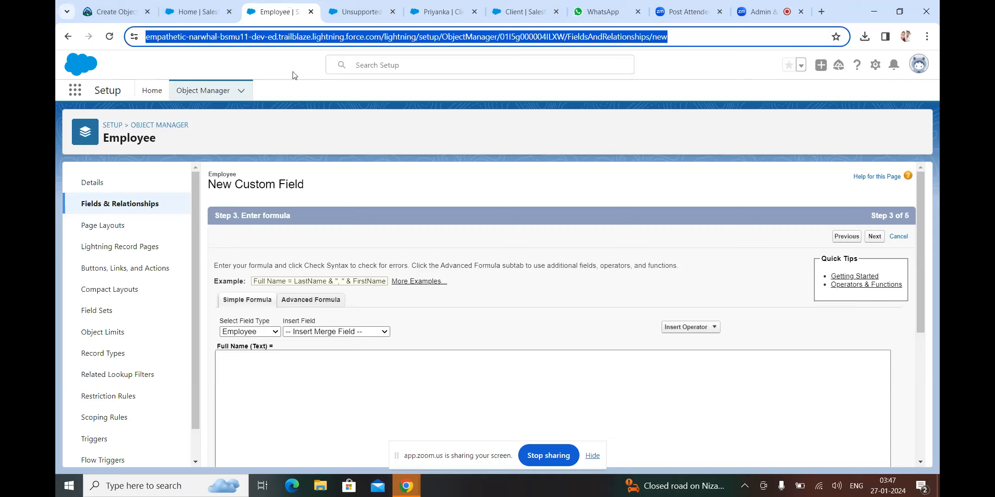
pyautogui.click(278, 13)
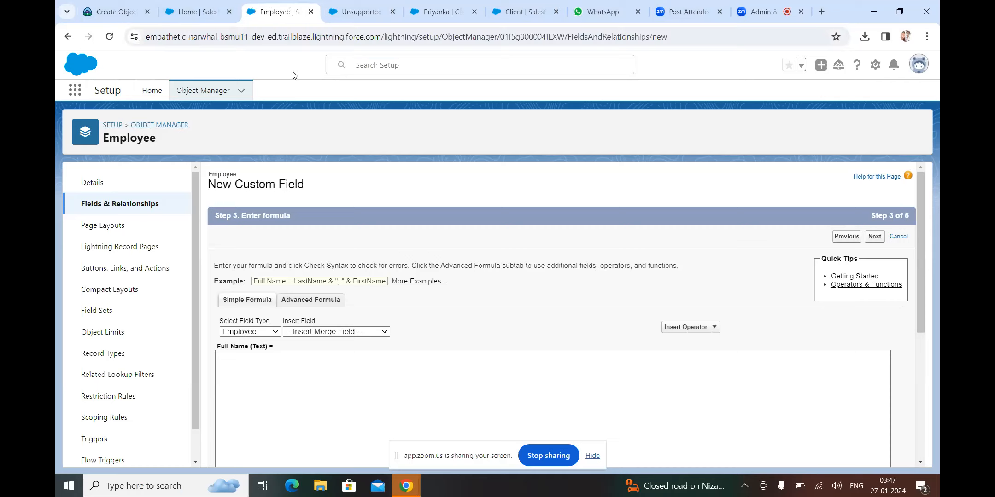
# Duplicate the Employee tab and open its Fields & Relationships list there
pyautogui.rightClick(278, 13)
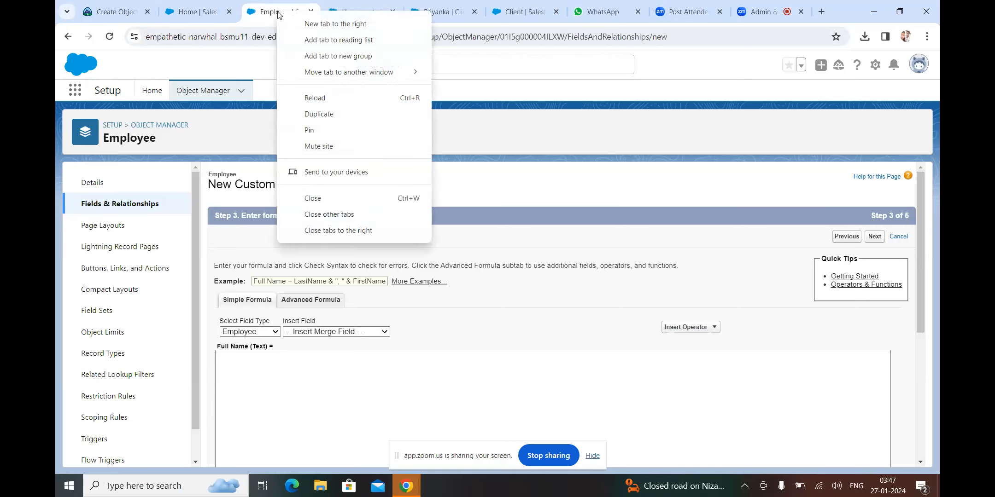
pyautogui.click(322, 114)
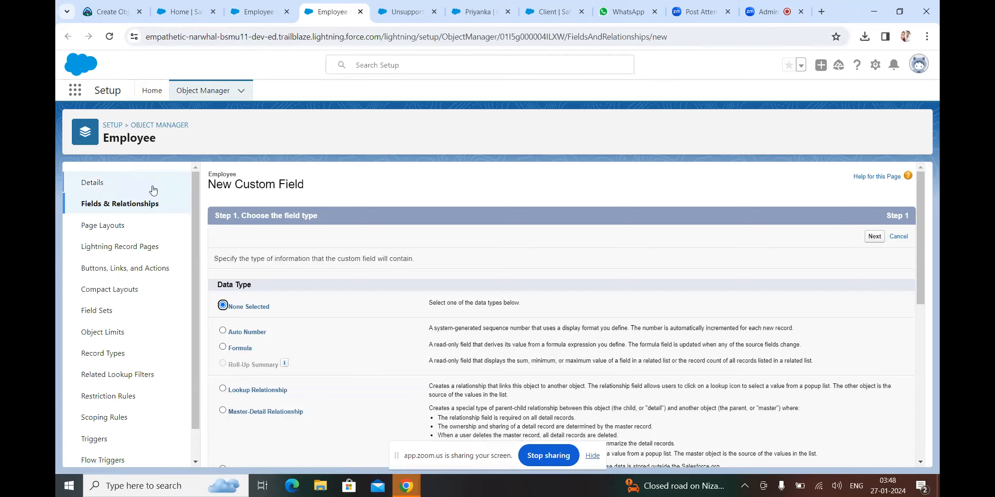
pyautogui.click(125, 208)
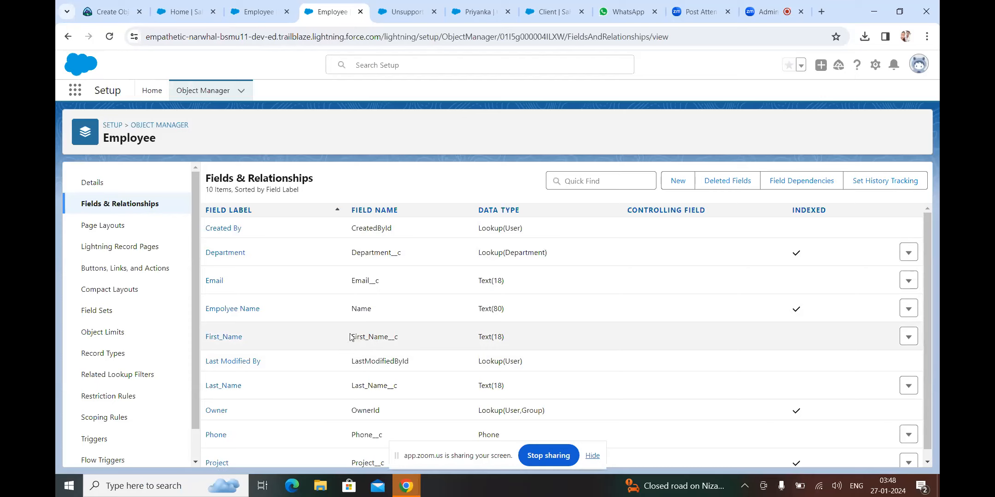
# Copy the First_Name__c field name and return to the formula step tab
pyautogui.rightClick(367, 339)
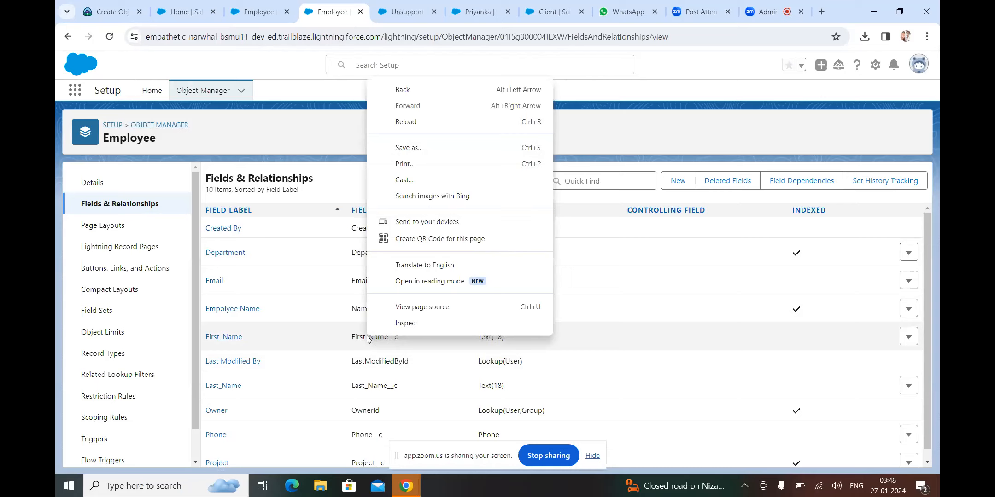
pyautogui.click(345, 344)
pyautogui.doubleClick(348, 344)
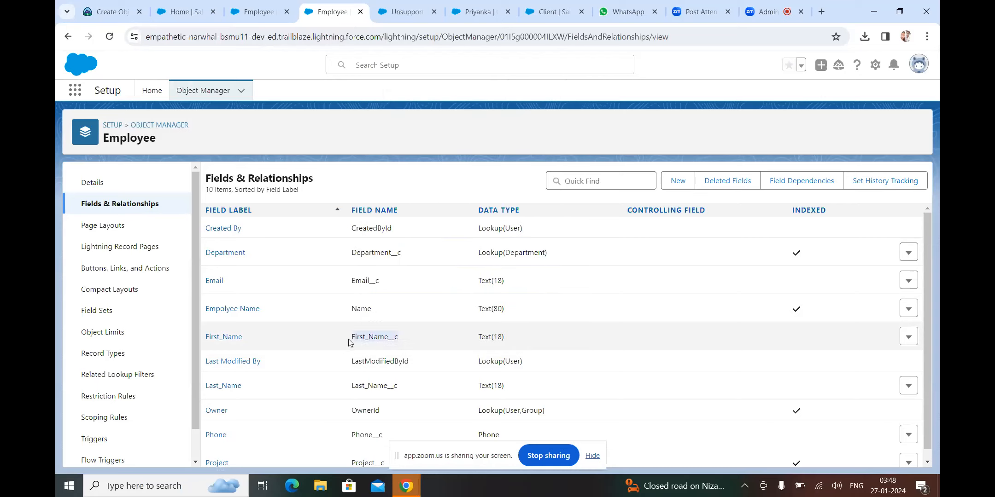
pyautogui.rightClick(234, 337)
pyautogui.click(375, 347)
pyautogui.doubleClick(355, 335)
pyautogui.click(349, 340)
pyautogui.rightClick(353, 337)
pyautogui.press('Escape')
pyautogui.doubleClick(353, 337)
pyautogui.rightClick(367, 334)
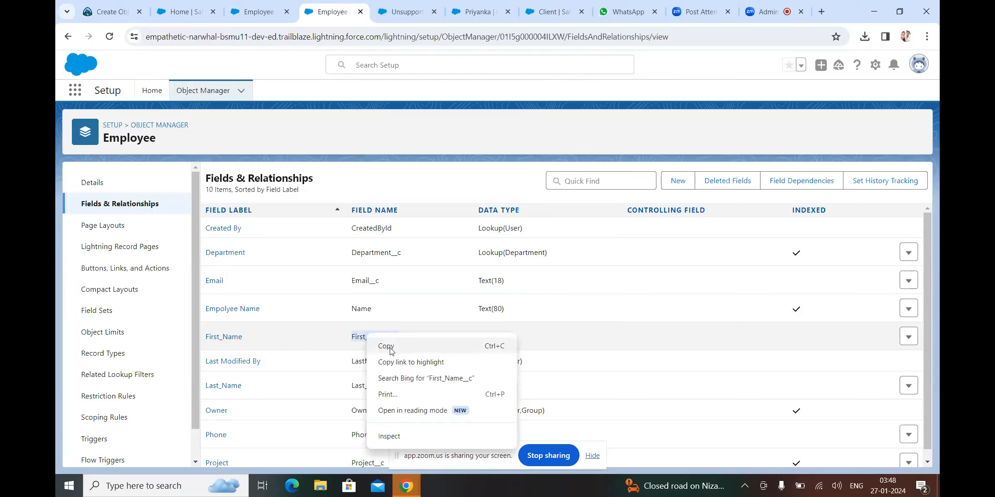
pyautogui.click(386, 346)
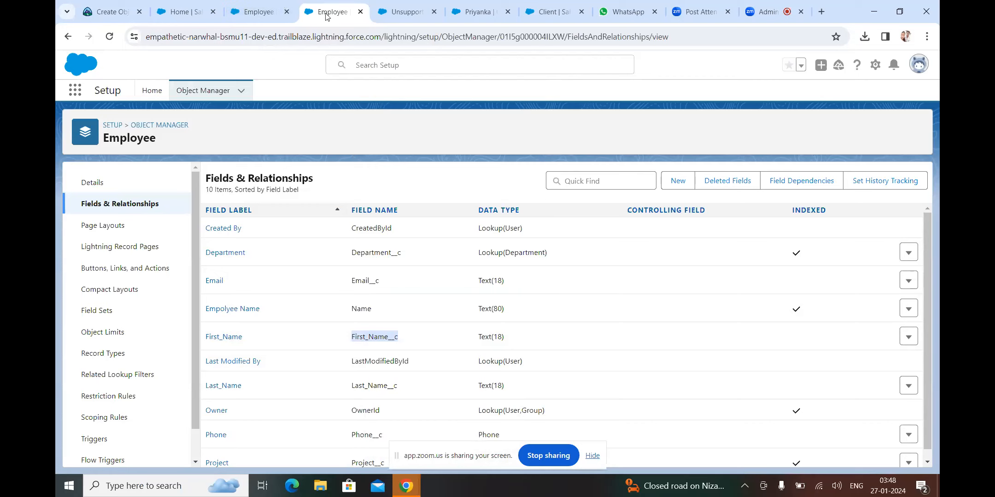
pyautogui.click(259, 12)
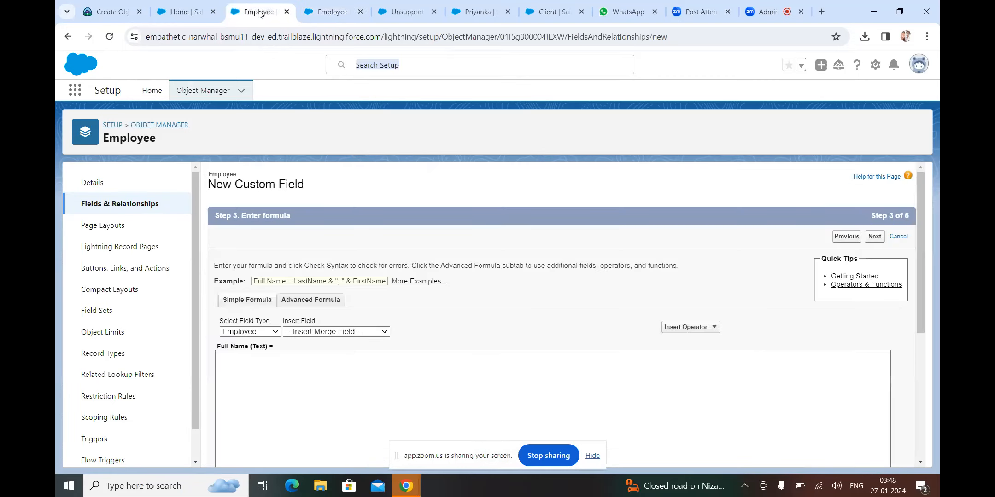
# Paste First_Name__c into the Full Name formula box
pyautogui.click(235, 360)
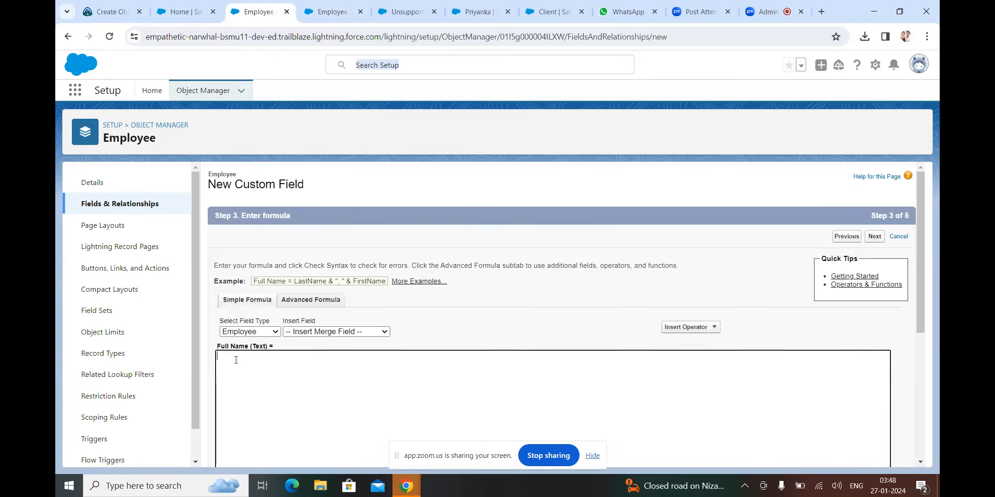
pyautogui.rightClick(236, 360)
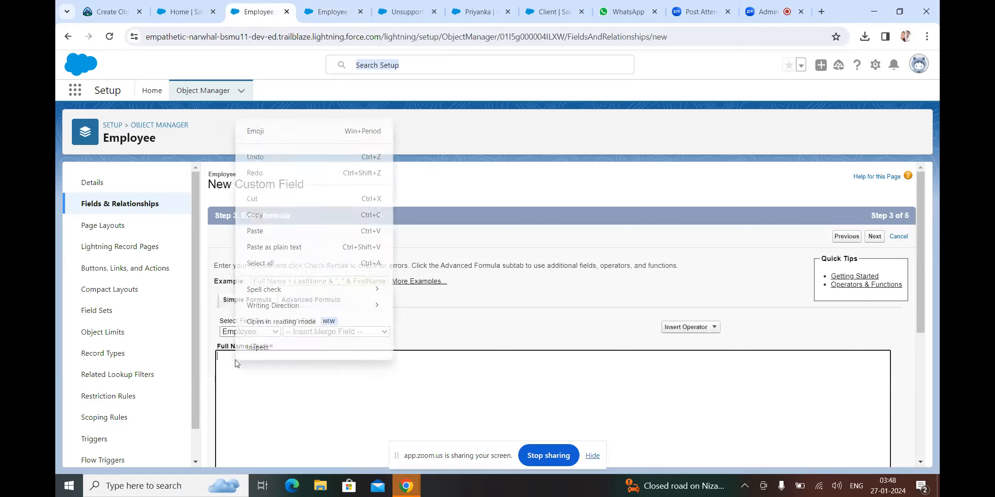
pyautogui.click(256, 231)
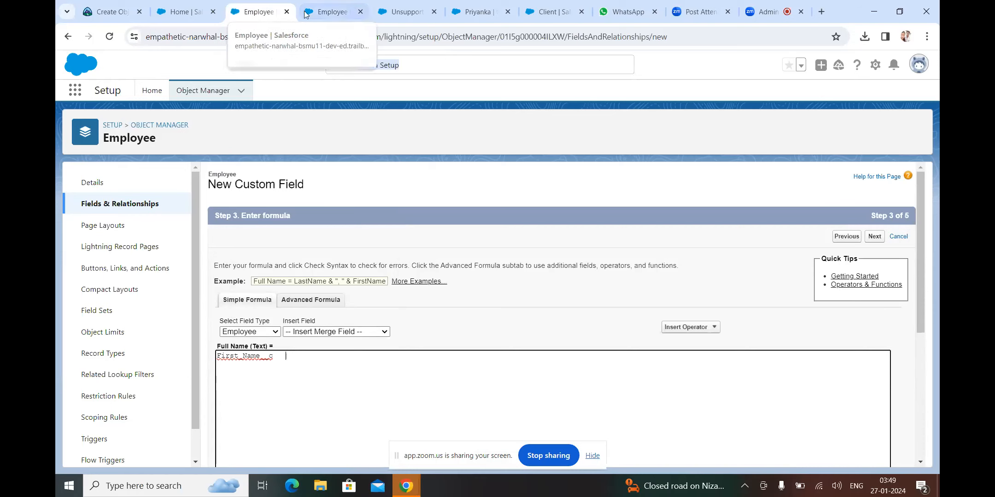
# Copy the Last_Name__c field name from the fields list tab and come back
pyautogui.click(319, 11)
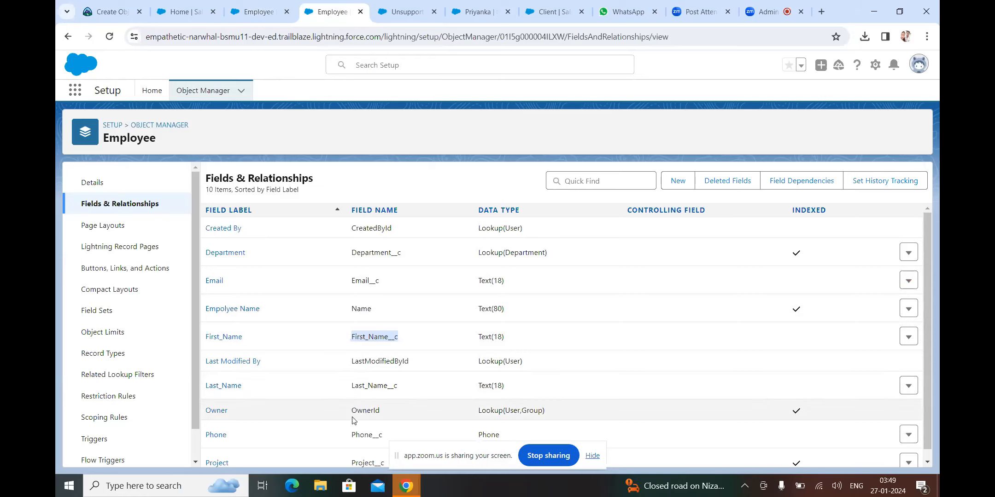
pyautogui.doubleClick(350, 386)
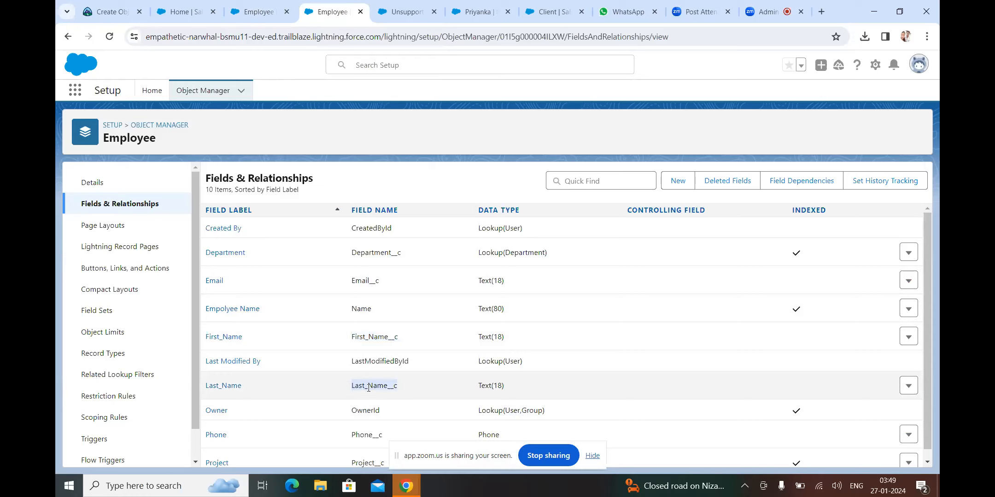
pyautogui.rightClick(368, 388)
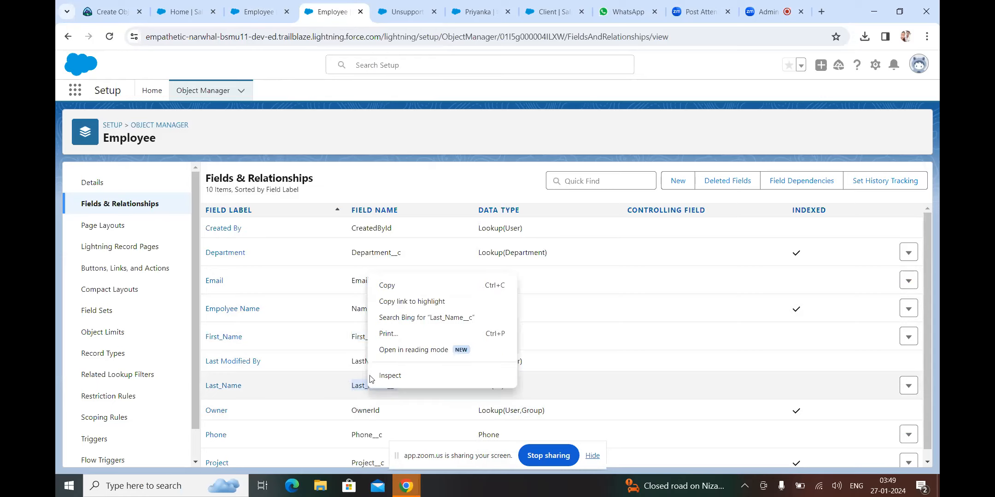
pyautogui.click(389, 286)
pyautogui.click(263, 15)
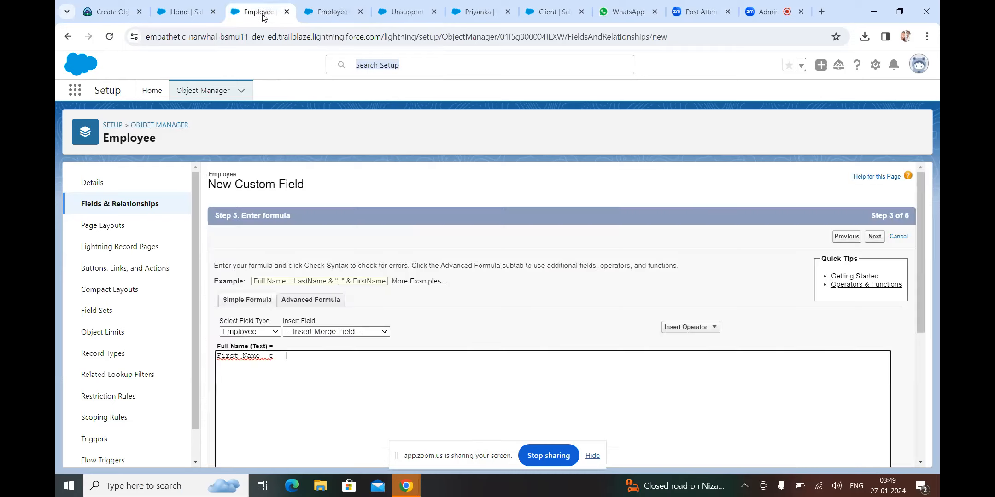
# Paste Last_Name__c and join the names with &, giving First_Name__c & Last_Name__c
pyautogui.rightClick(294, 356)
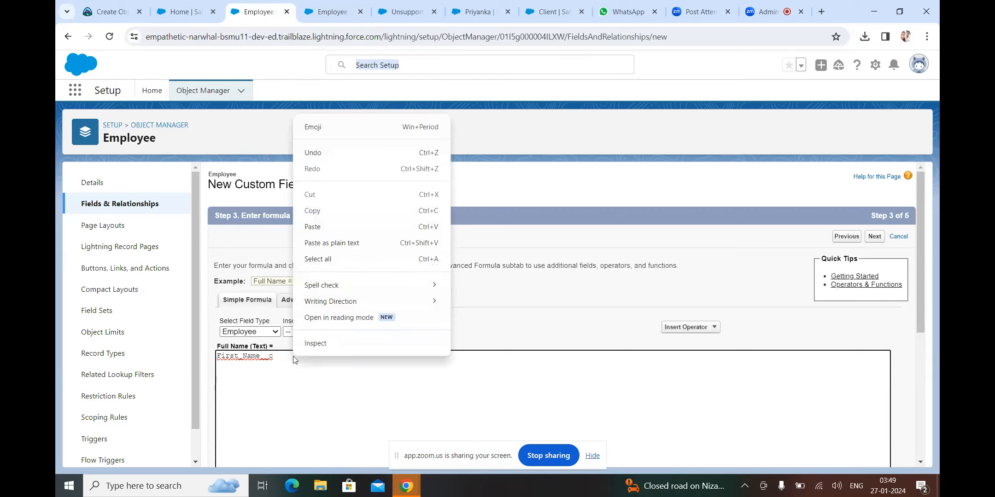
pyautogui.click(311, 226)
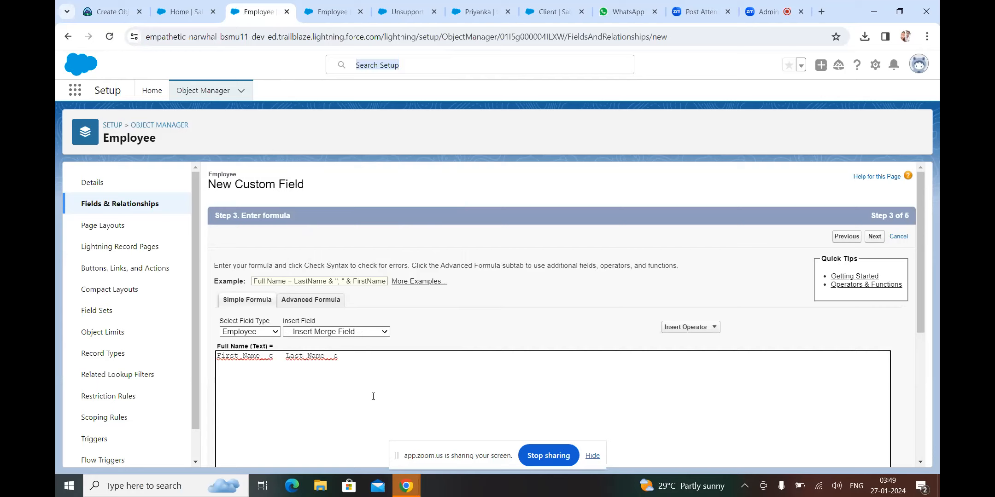
pyautogui.write('AND')
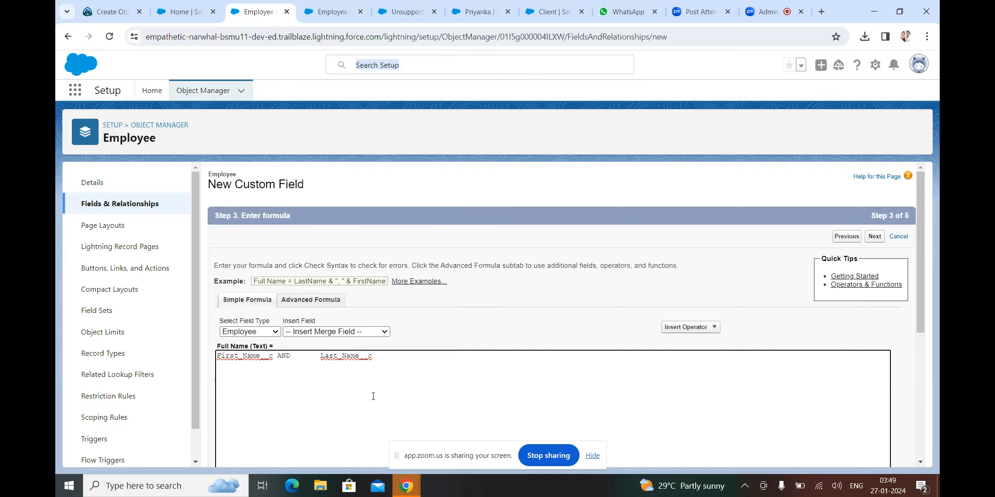
pyautogui.press('BackSpace')
pyautogui.press('BackSpace')
pyautogui.press('BackSpace')
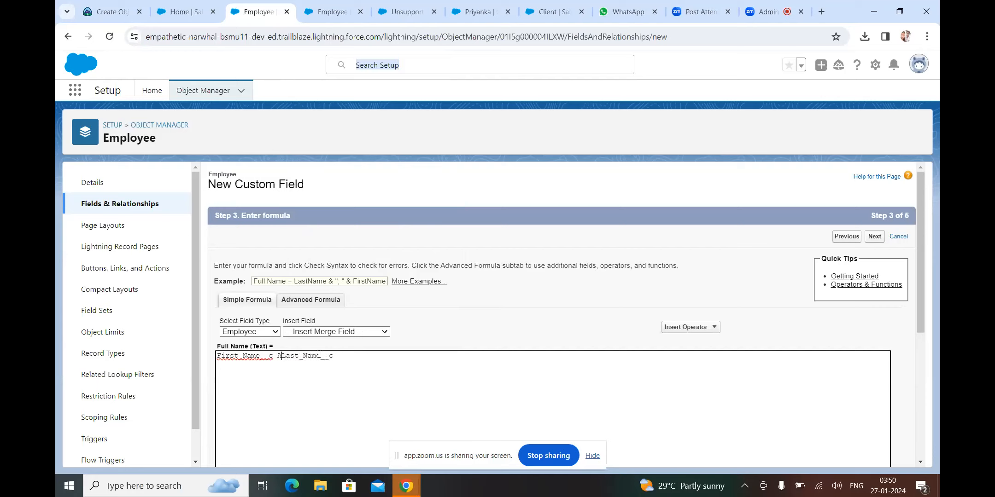
pyautogui.press('BackSpace')
pyautogui.write('&')
pyautogui.click(347, 353)
# Check the First_Name__c & Last_Name__c formula for syntax errors after briefly going to the next step
pyautogui.click(921, 442)
pyautogui.click(874, 454)
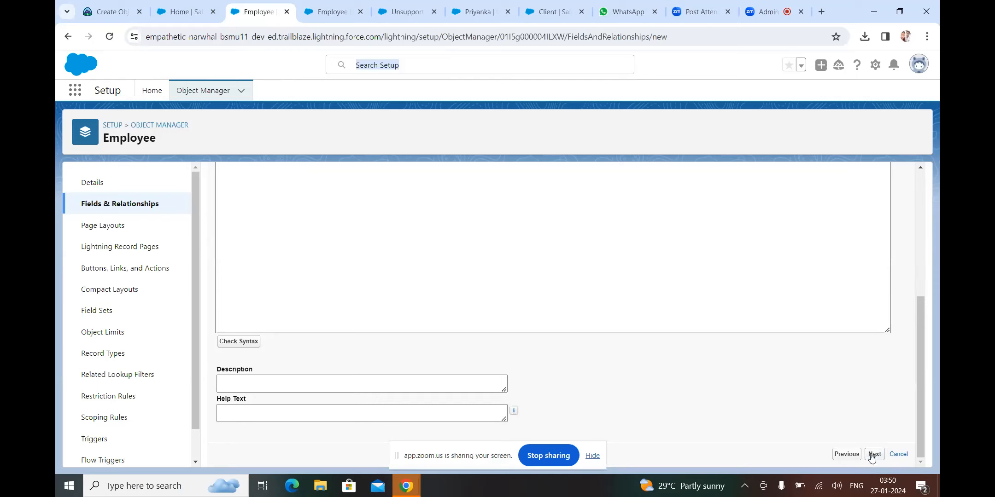
pyautogui.click(921, 442)
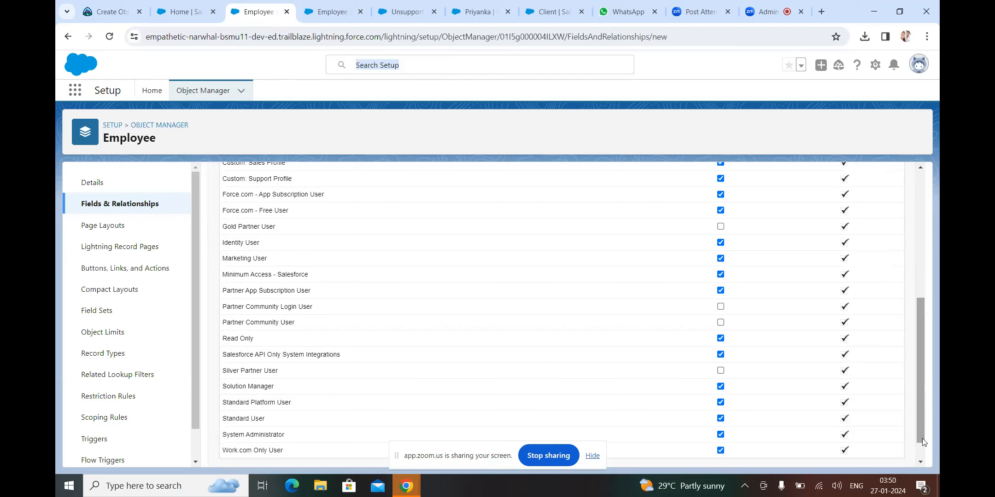
pyautogui.scroll(-1, 482, 271)
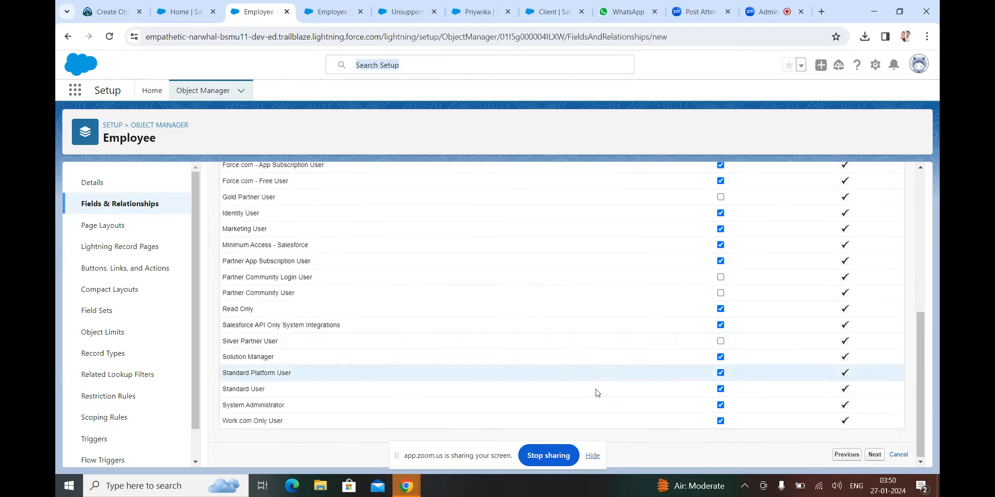
pyautogui.click(846, 455)
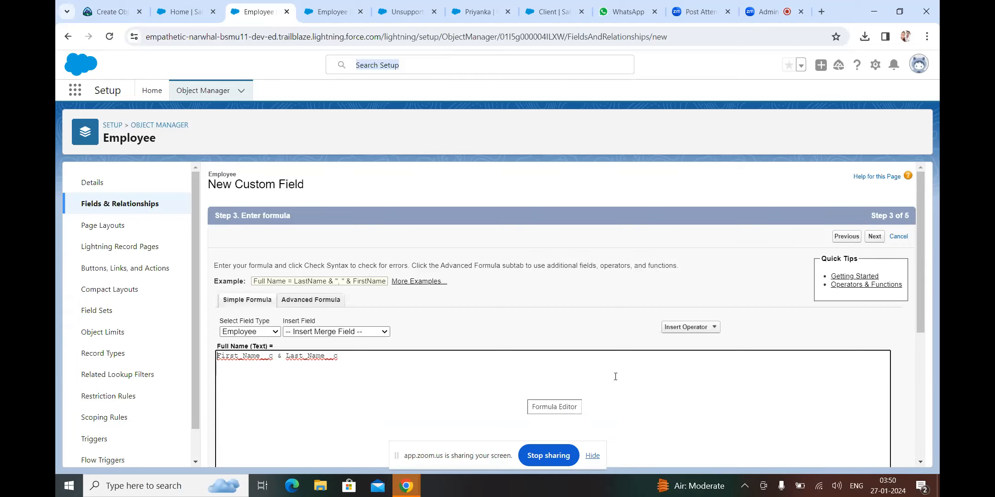
pyautogui.click(919, 396)
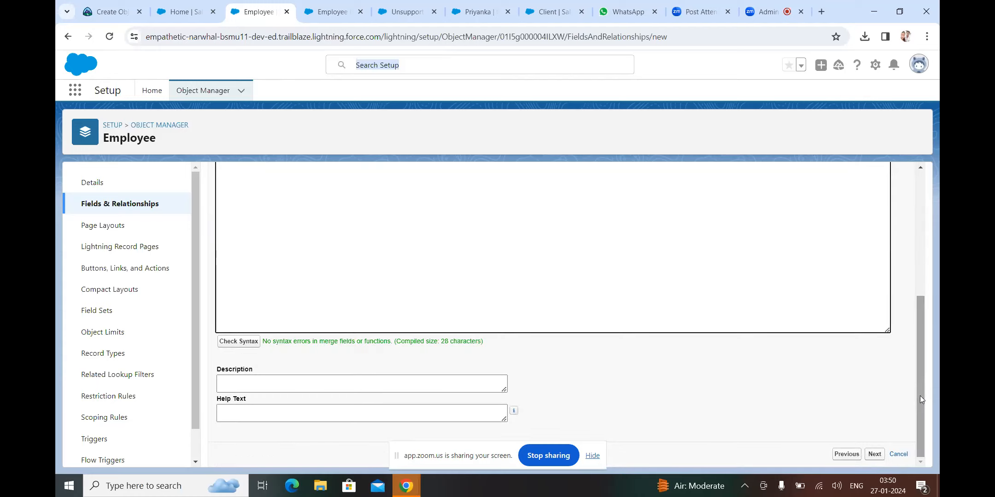
pyautogui.click(241, 346)
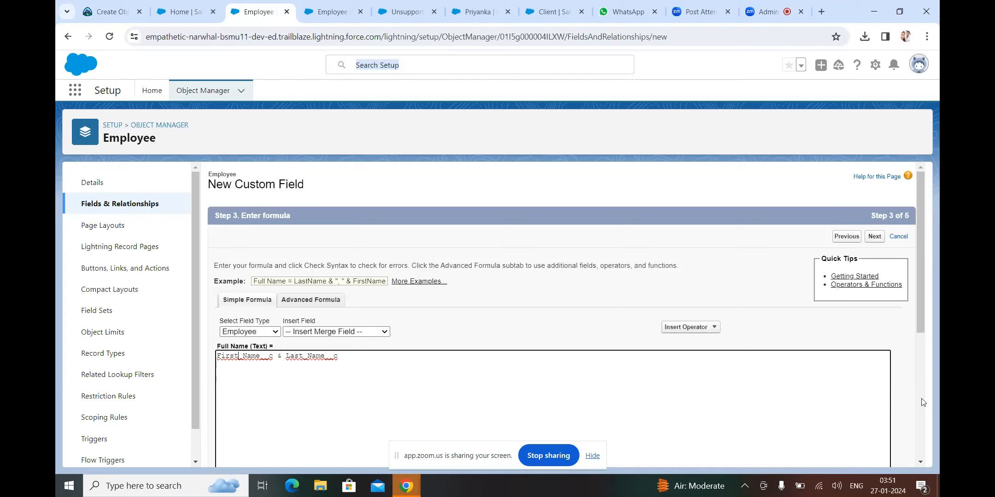
# Keep default field-level security and Employee Layout, and save the Full Name formula field
pyautogui.scroll(-5, 922, 402)
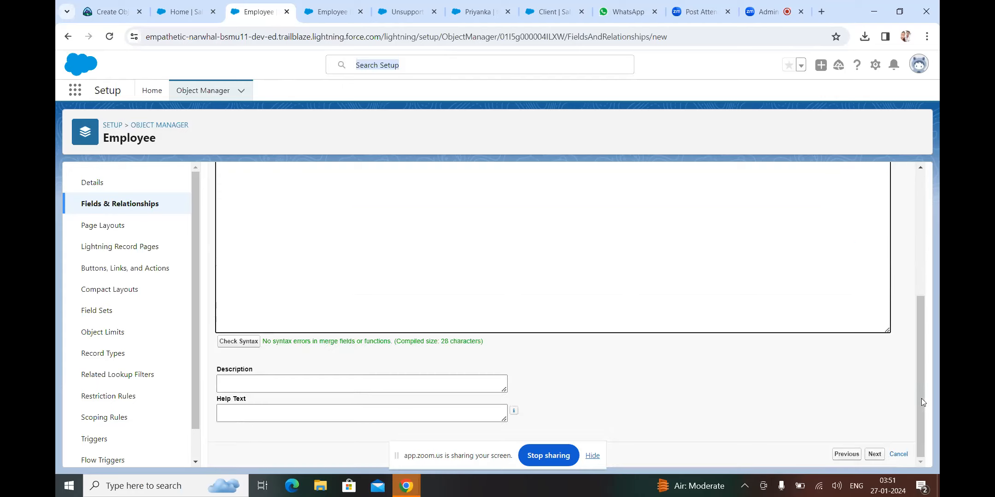
pyautogui.click(874, 454)
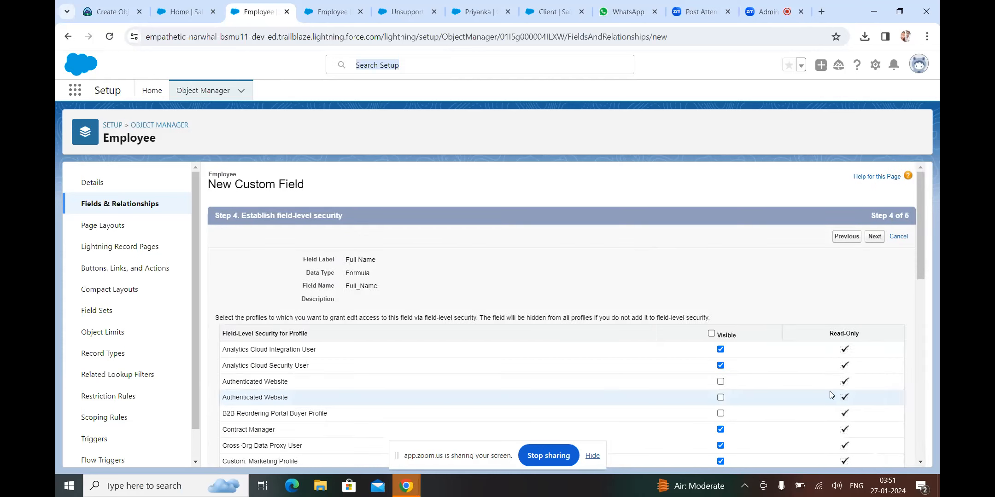
pyautogui.click(921, 395)
pyautogui.click(920, 395)
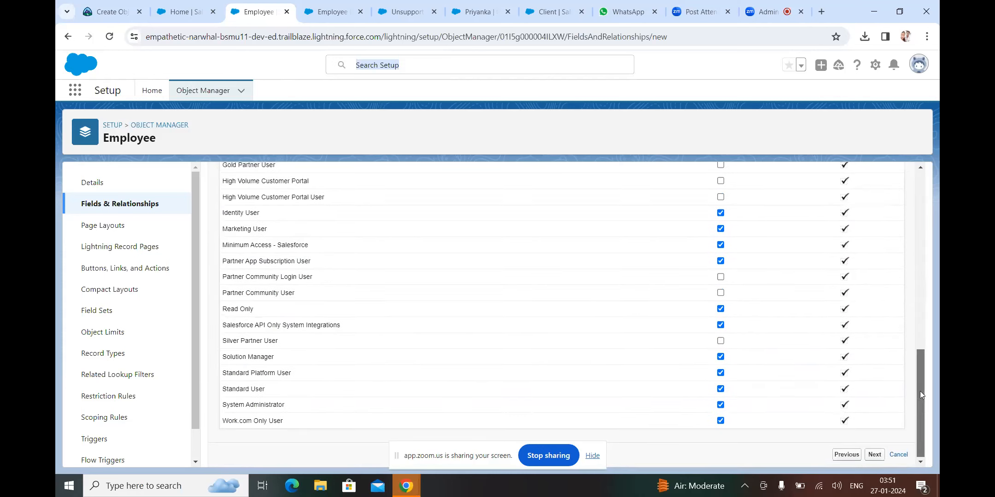
pyautogui.click(875, 455)
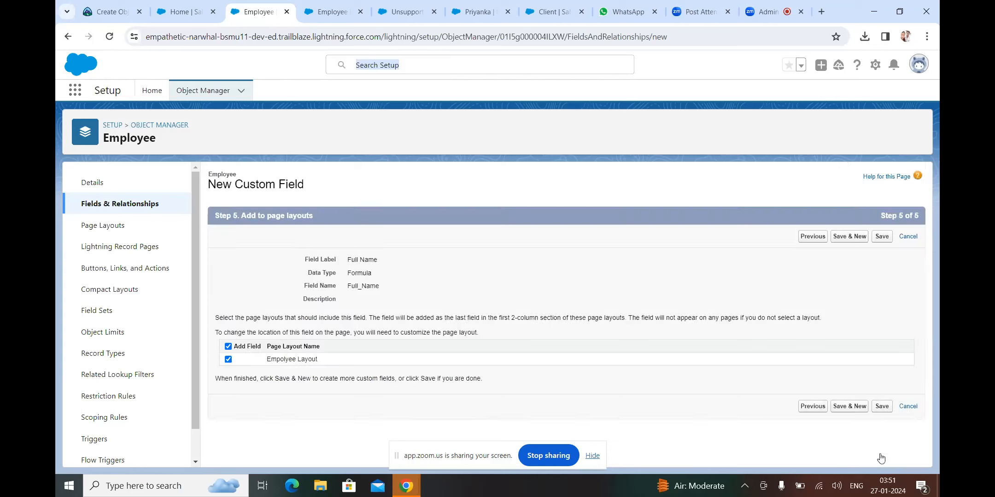
pyautogui.click(882, 406)
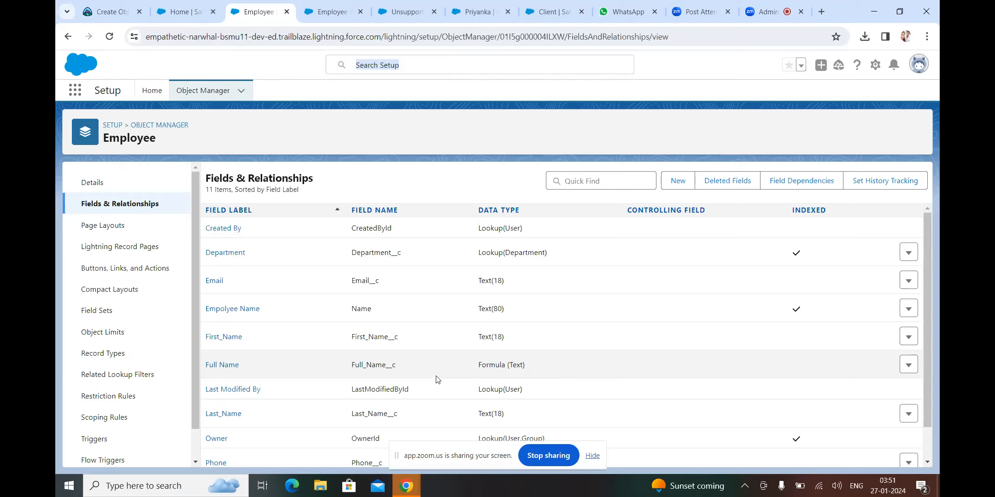
# Switch to the Sales app from the App Launcher and close the leftover menus
pyautogui.click(75, 91)
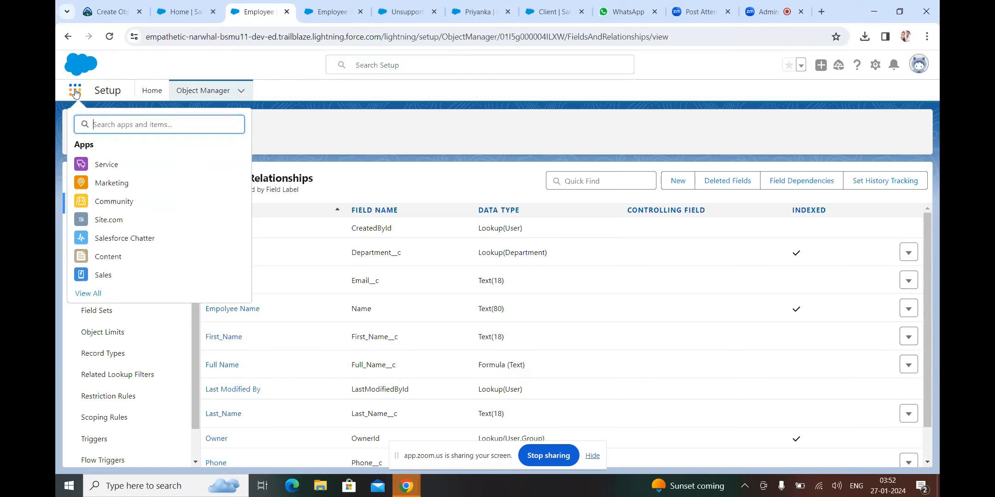
pyautogui.click(102, 276)
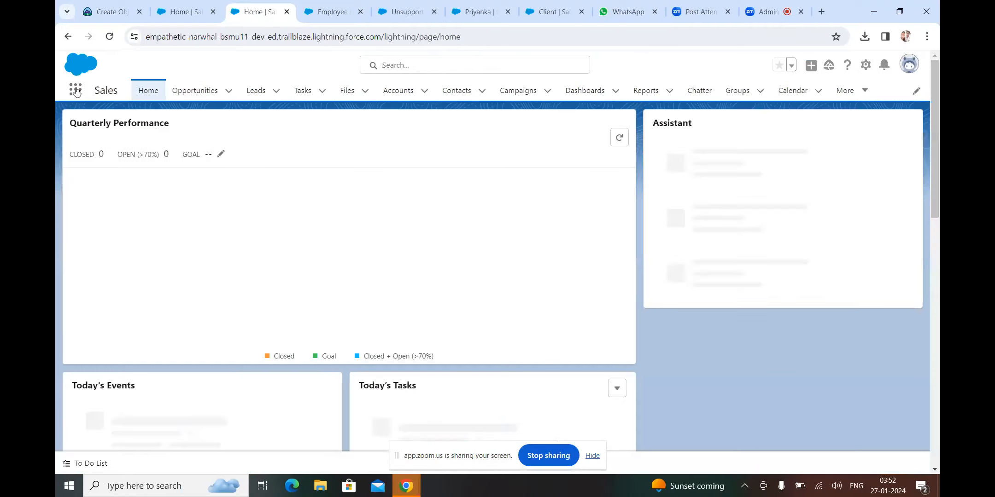
pyautogui.click(75, 91)
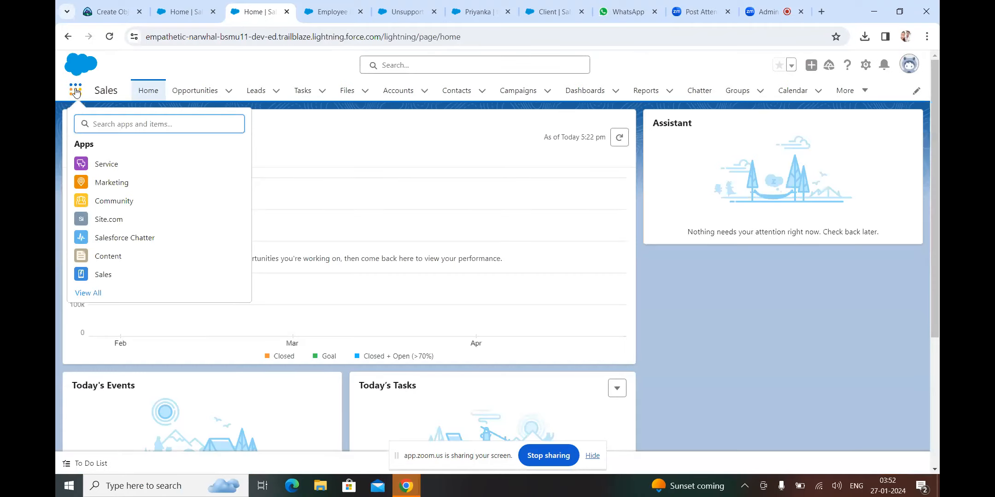
pyautogui.rightClick(116, 275)
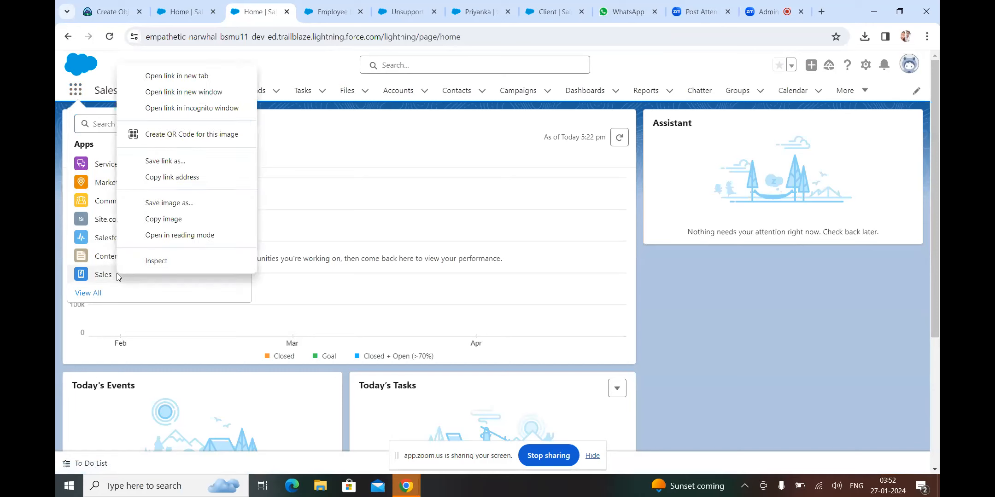
pyautogui.click(625, 287)
pyautogui.click(697, 288)
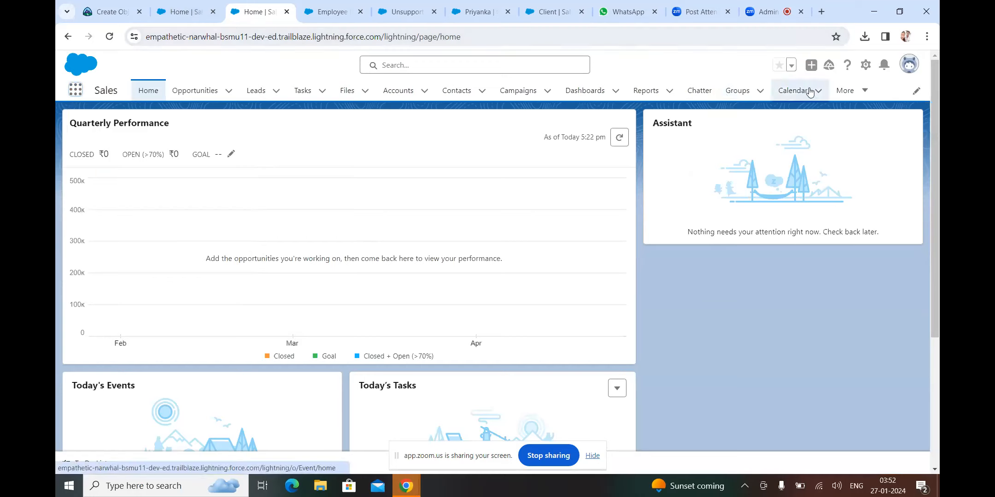
# Go to Employees under the More menu and start a new Employee record
pyautogui.click(847, 90)
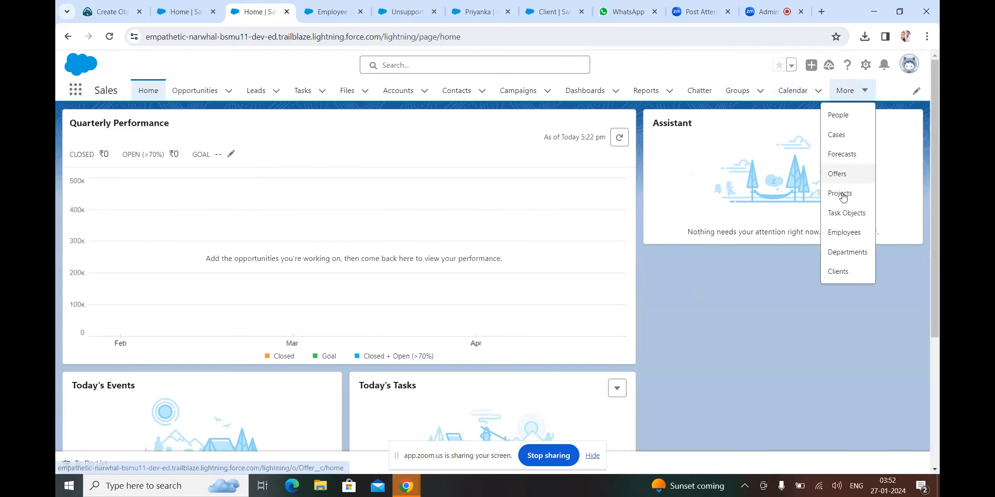
pyautogui.click(846, 233)
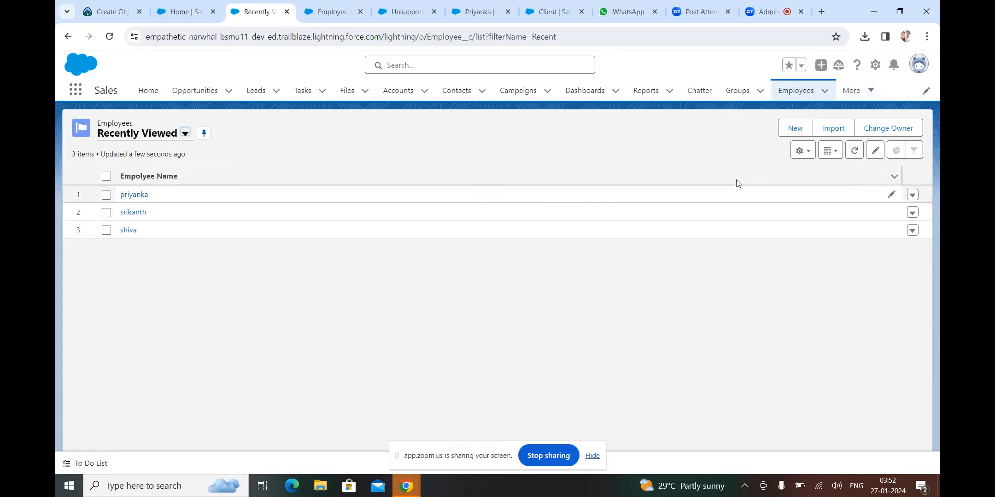
pyautogui.click(788, 128)
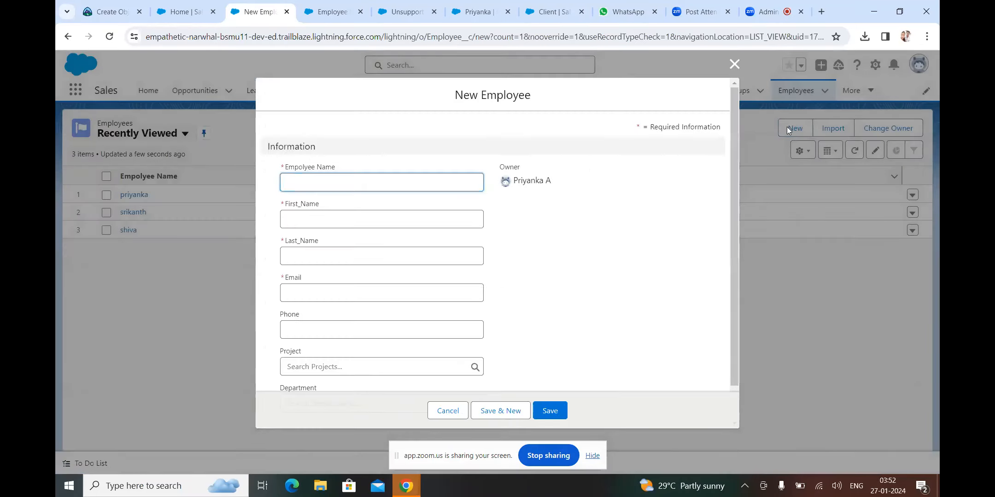
# Enter 'A' as the Employee Name and fill in the employee's first name
pyautogui.click(307, 182)
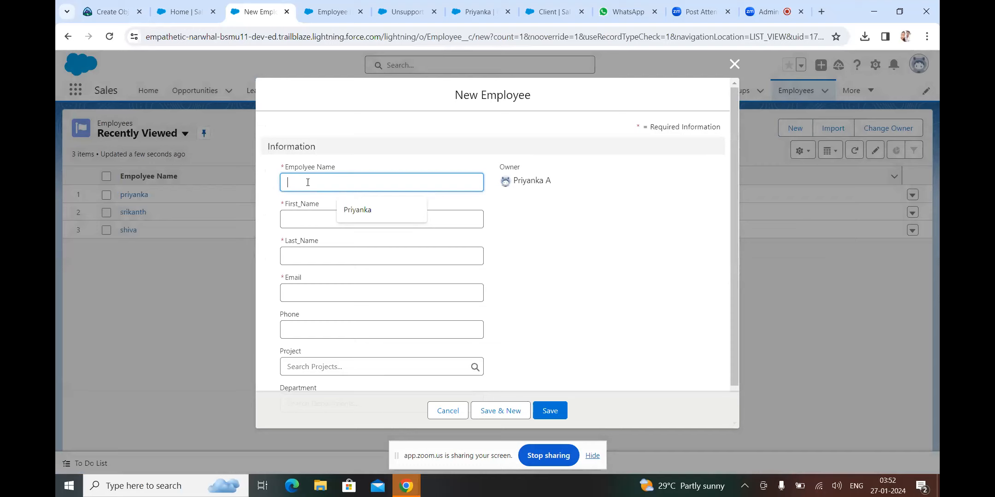
pyautogui.write('A')
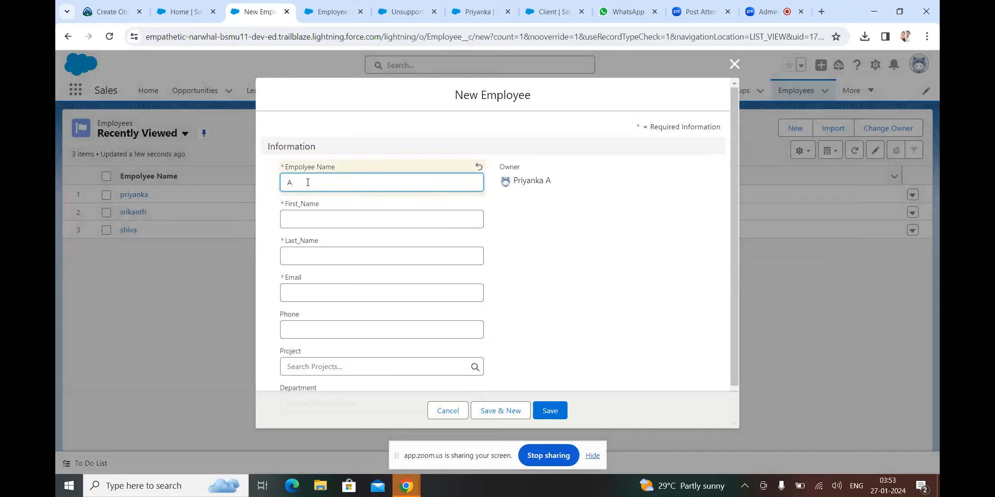
pyautogui.click(291, 220)
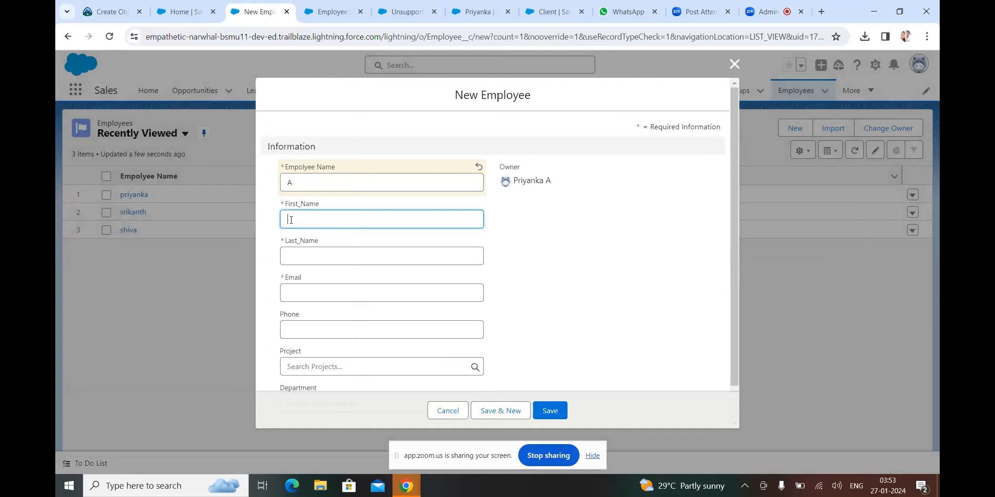
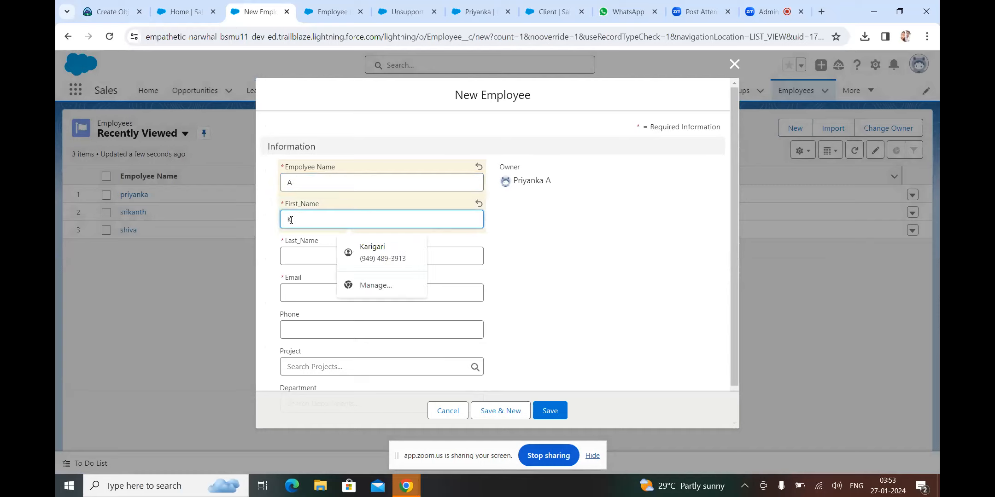
pyautogui.click(304, 260)
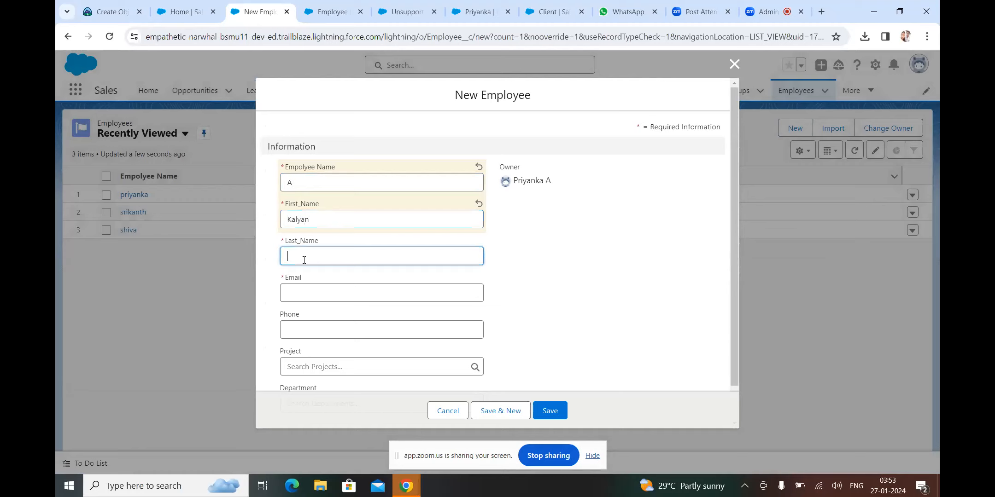
pyautogui.click(298, 183)
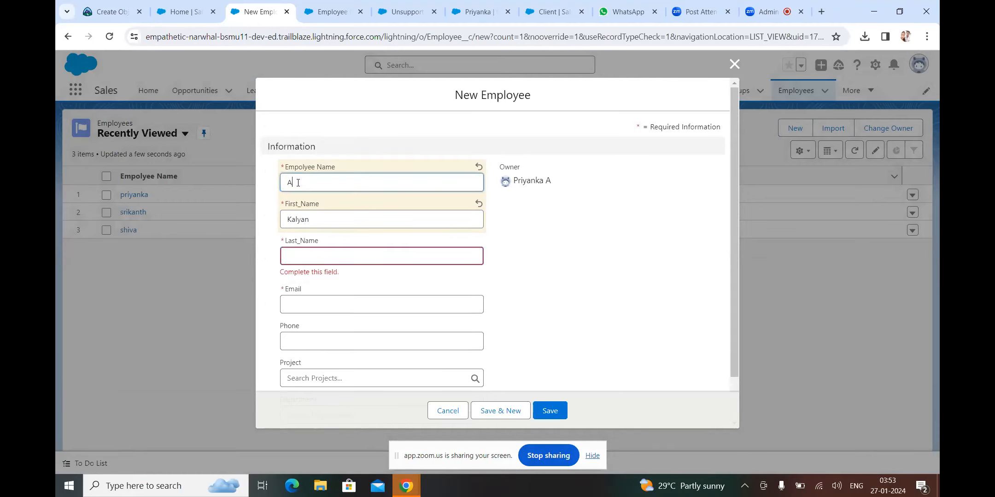
pyautogui.press('BackSpace')
pyautogui.click(294, 267)
pyautogui.click(290, 175)
pyautogui.write('A')
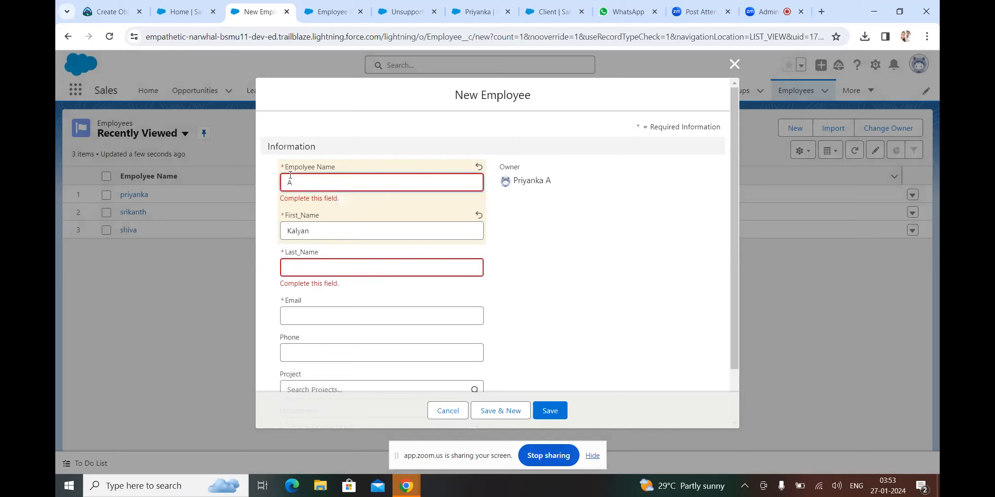
# Fill in the employee's last name and e-mail, then save the record
pyautogui.click(300, 265)
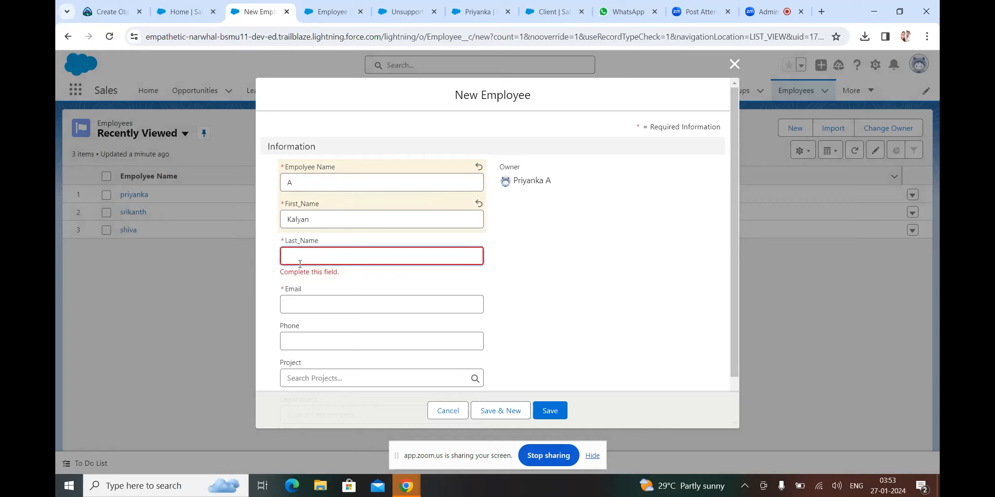
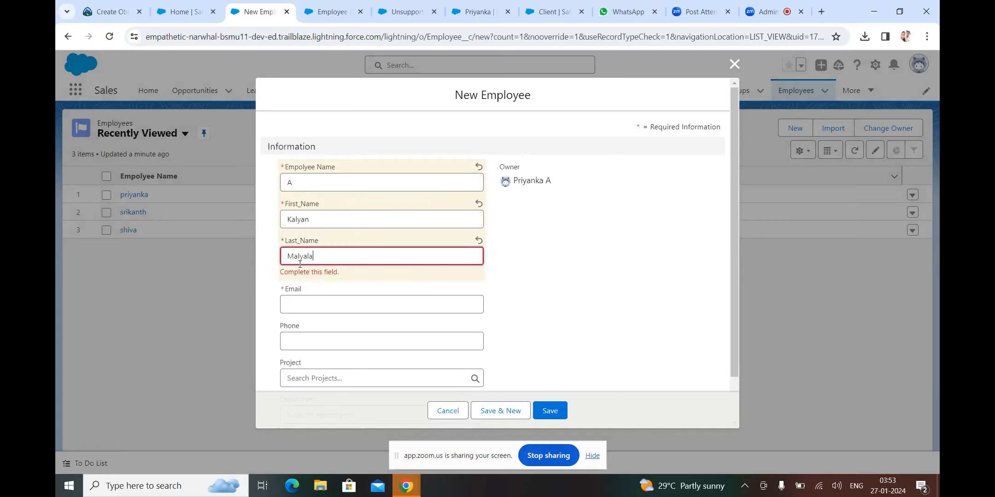
pyautogui.click(295, 306)
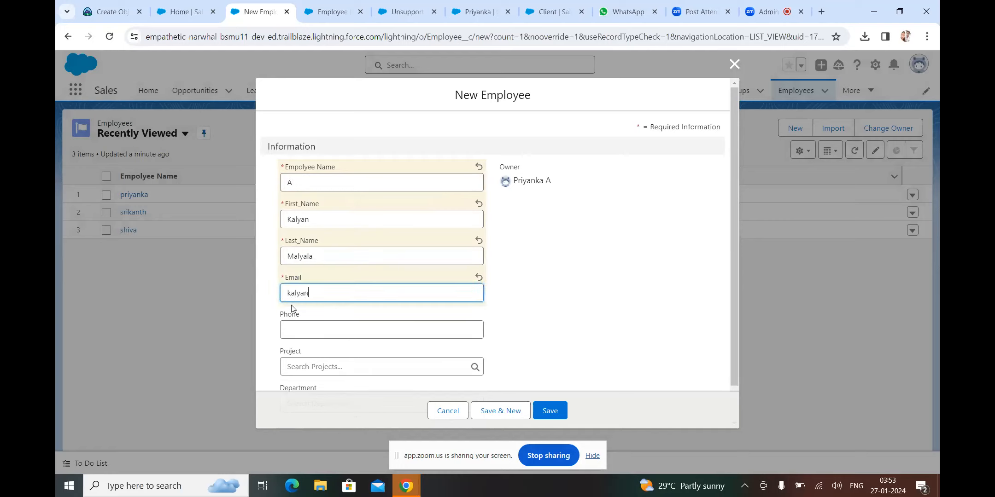
pyautogui.click(300, 329)
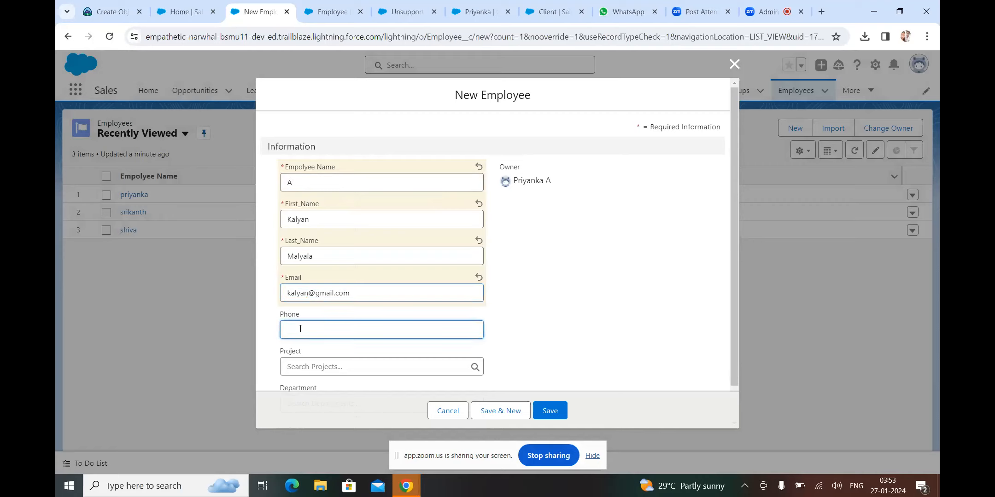
pyautogui.click(551, 411)
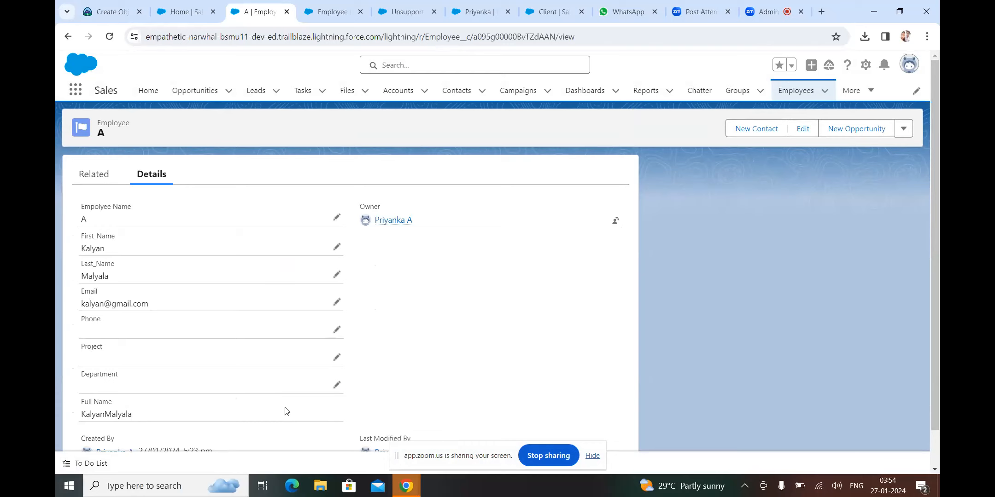
# Check record A's Full Name in its details, then return to the Employees list
pyautogui.scroll(-1, 285, 411)
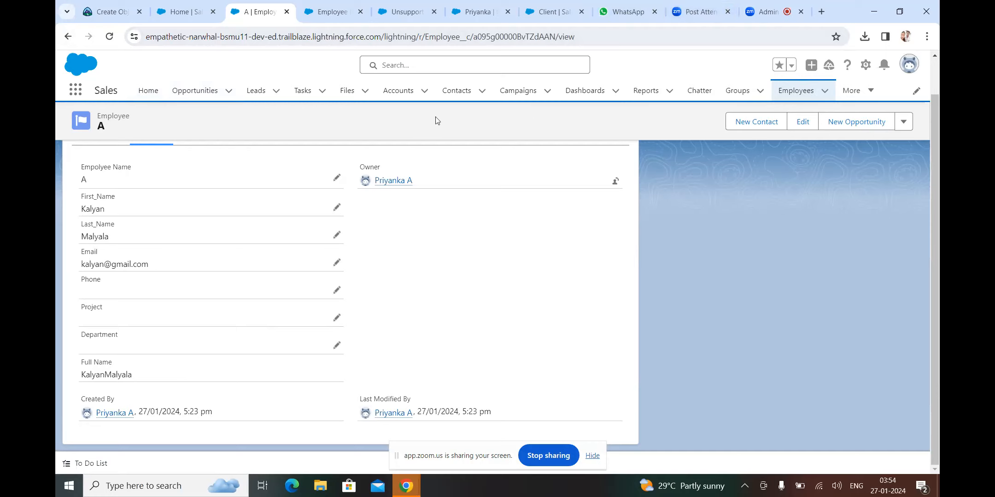
pyautogui.click(796, 90)
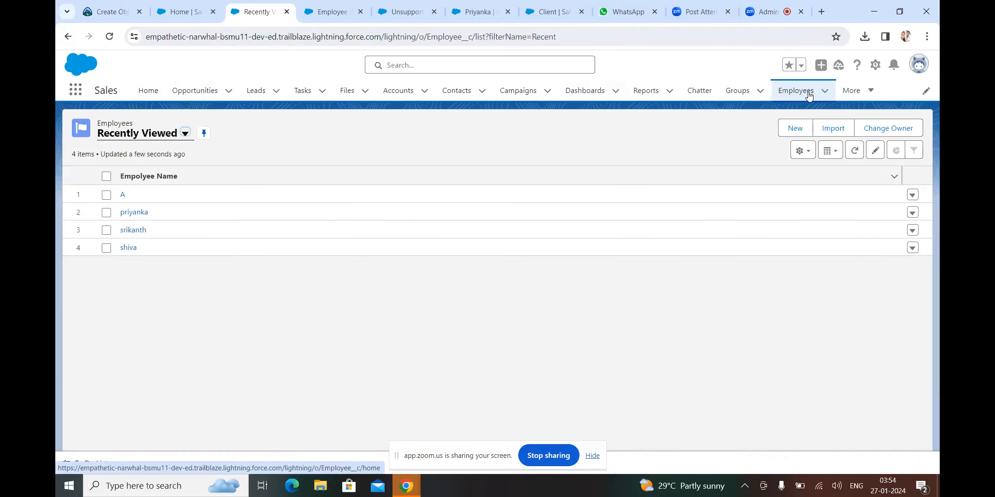
# Reload Employee's Fields & Relationships in Setup and open the Full Name field for editing
pyautogui.click(337, 14)
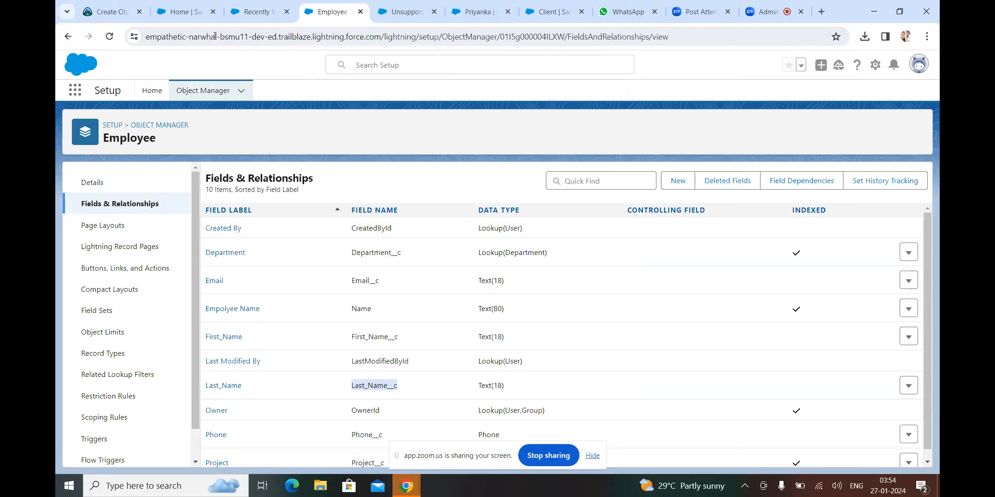
pyautogui.click(109, 37)
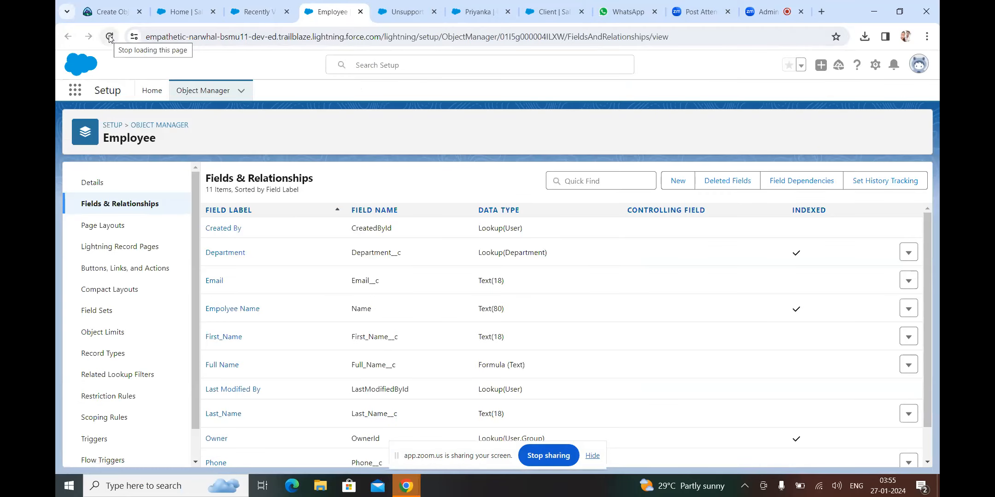
pyautogui.click(219, 366)
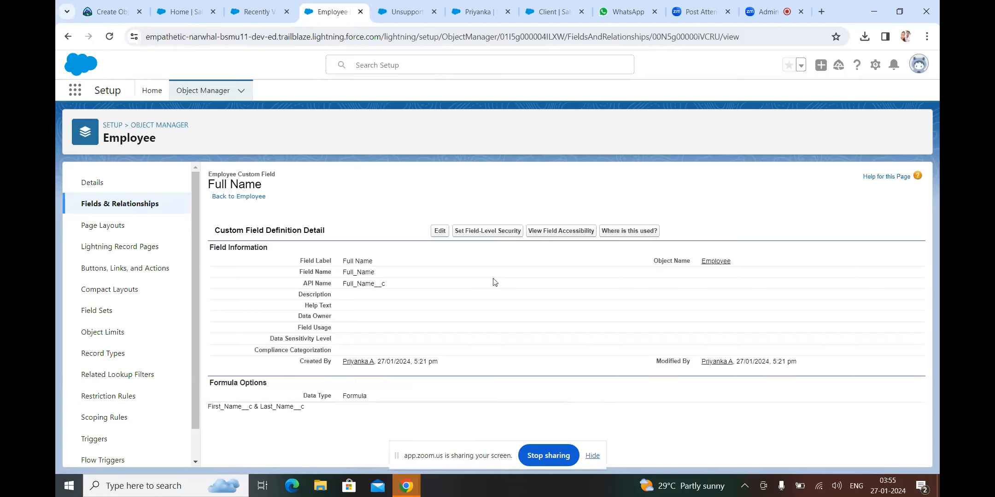
pyautogui.click(440, 232)
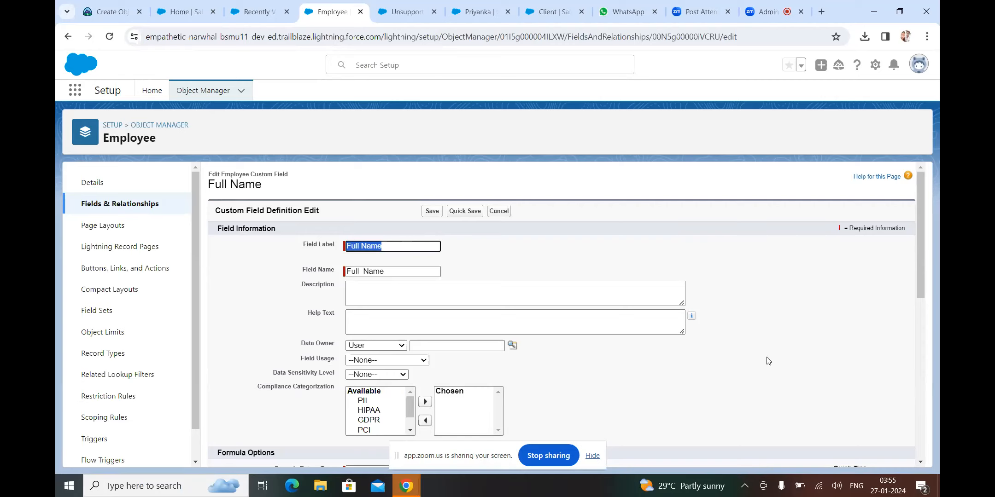
pyautogui.moveTo(923, 293); pyautogui.dragTo(917, 424)
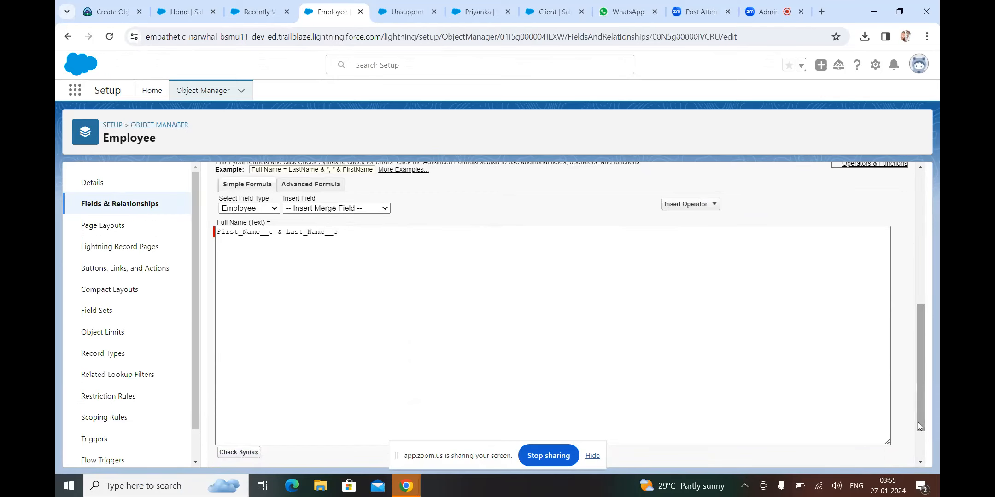
pyautogui.click(361, 235)
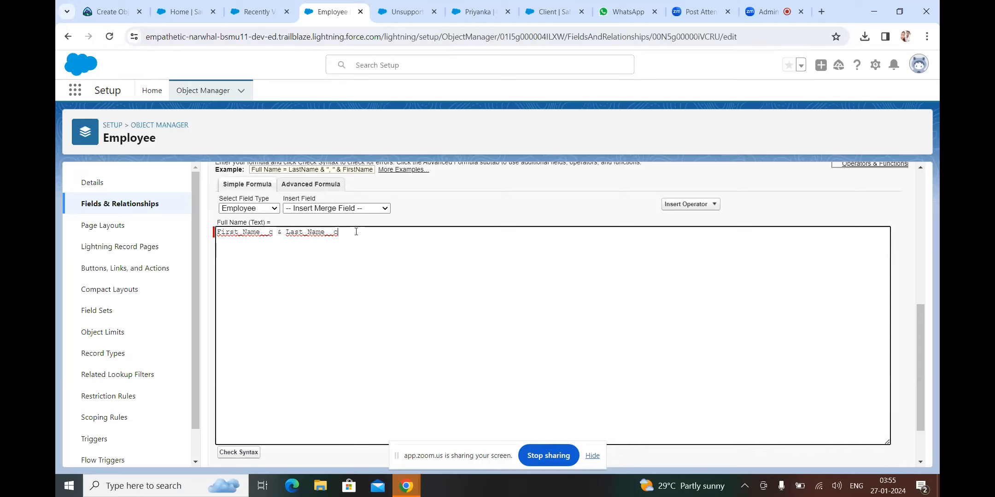
pyautogui.click(284, 234)
pyautogui.press('Return')
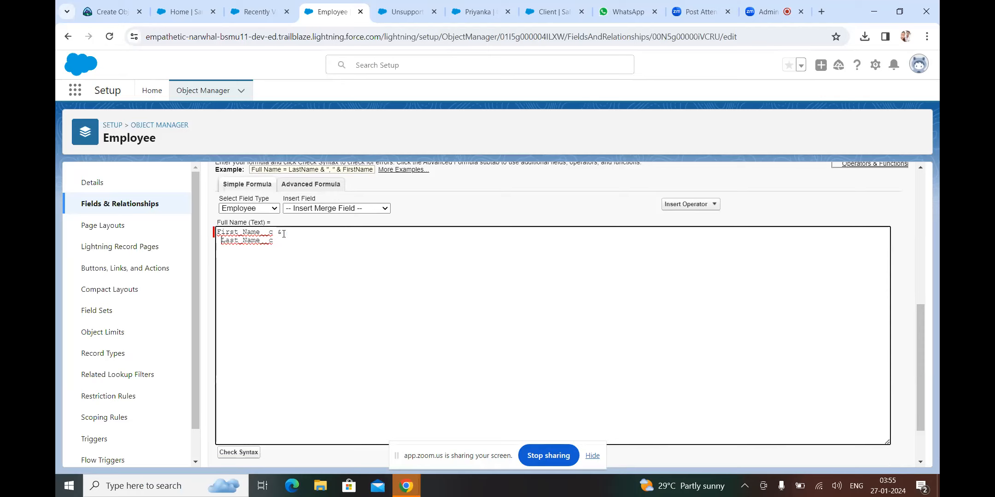
pyautogui.press('BackSpace')
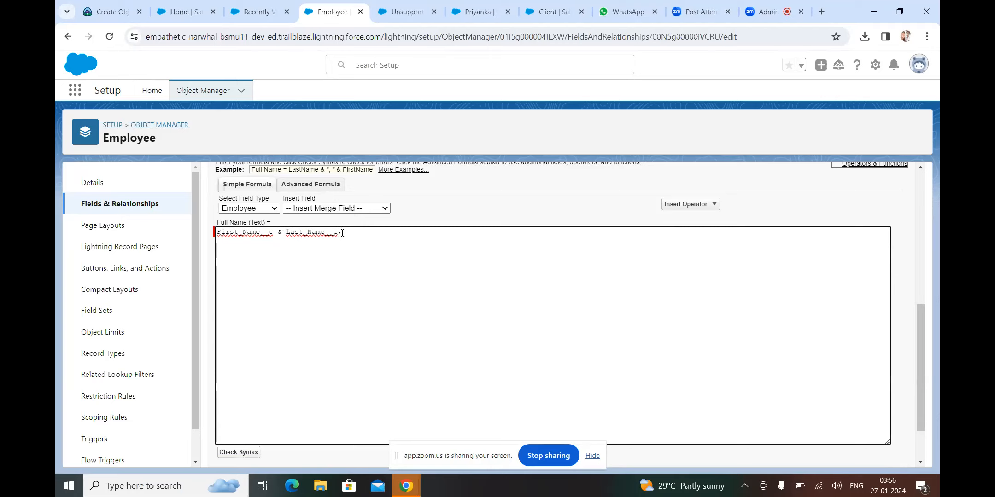
pyautogui.press('BackSpace')
pyautogui.press('Return')
pyautogui.hotkey('shift', 'Left')
pyautogui.hotkey('shift', 'Left')
pyautogui.hotkey('shift', 'Left')
pyautogui.hotkey('shift', 'Left')
pyautogui.hotkey('shift', 'Left')
pyautogui.hotkey('shift', 'Left')
pyautogui.hotkey('shift', 'Left')
pyautogui.hotkey('shift', 'Left')
pyautogui.hotkey('shift', 'Left')
pyautogui.hotkey('shift', 'Left')
pyautogui.hotkey('shift', 'Left')
pyautogui.hotkey('shift', 'Left')
pyautogui.hotkey('shift', 'Left')
pyautogui.hotkey('shift', 'Left')
pyautogui.hotkey('shift', 'Left')
pyautogui.hotkey('shift', 'Left')
pyautogui.hotkey('shift', 'Left')
pyautogui.hotkey('shift', 'Left')
pyautogui.hotkey('shift', 'Left')
pyautogui.hotkey('shift', 'Left')
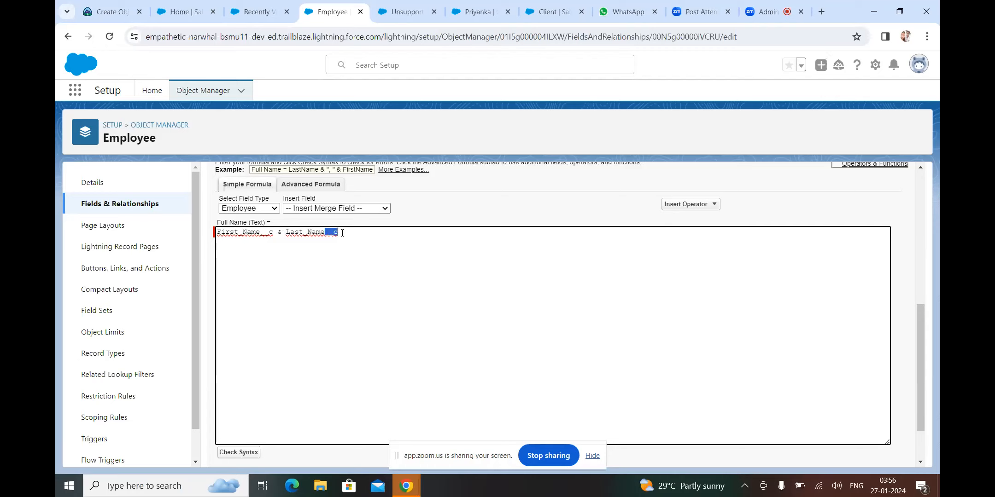
pyautogui.press('Right')
pyautogui.hotkey('shift', 'Right')
pyautogui.hotkey('shift', 'Right')
pyautogui.hotkey('shift', 'Right')
pyautogui.hotkey('shift', 'Right')
pyautogui.hotkey('shift', 'Right')
pyautogui.hotkey('shift', 'Right')
pyautogui.hotkey('shift', 'Right')
pyautogui.hotkey('shift', 'Right')
pyautogui.hotkey('shift', 'Right')
pyautogui.hotkey('shift', 'Right')
pyautogui.hotkey('shift', 'Right')
pyautogui.hotkey('shift', 'Right')
pyautogui.hotkey('shift', 'Right')
pyautogui.hotkey('shift', 'Right')
pyautogui.hotkey('shift', 'Right')
pyautogui.hotkey('shift', 'Right')
pyautogui.hotkey('shift', 'Right')
pyautogui.hotkey('shift', 'Right')
pyautogui.hotkey('shift', 'Right')
pyautogui.hotkey('shift', 'Right')
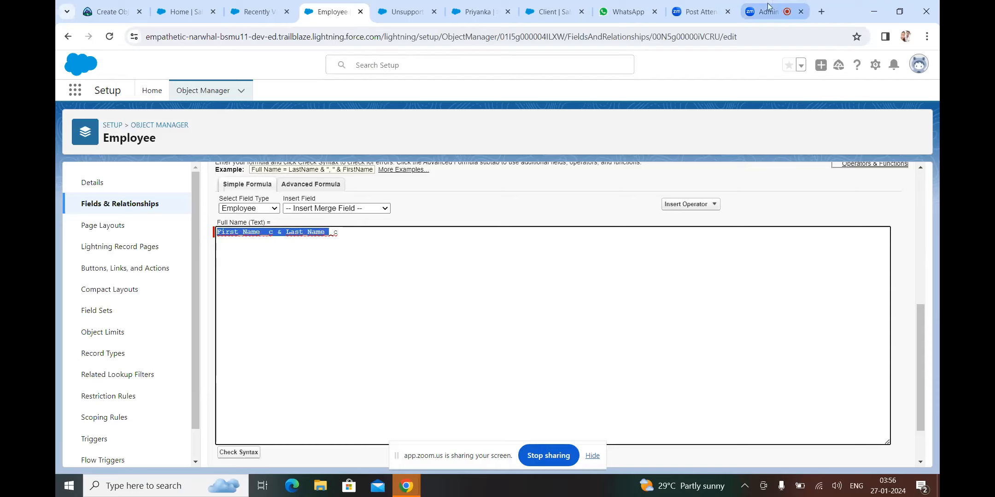
# Unmute the microphone in the Zoom meeting and return to the Salesforce formula editor
pyautogui.click(688, 14)
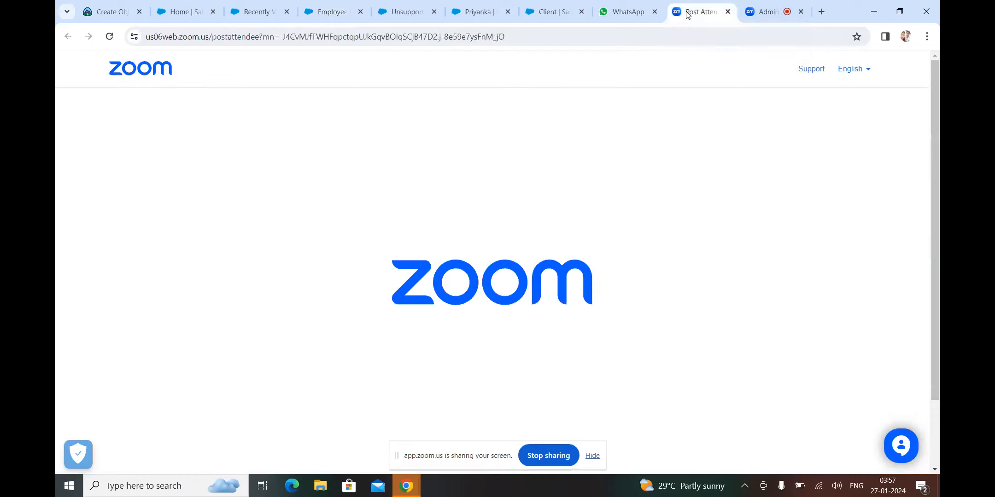
pyautogui.click(768, 10)
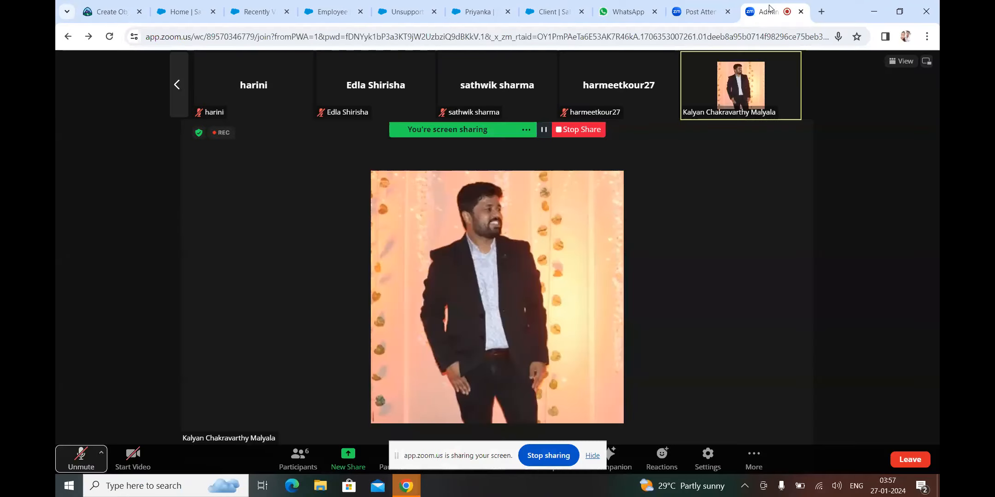
pyautogui.click(79, 460)
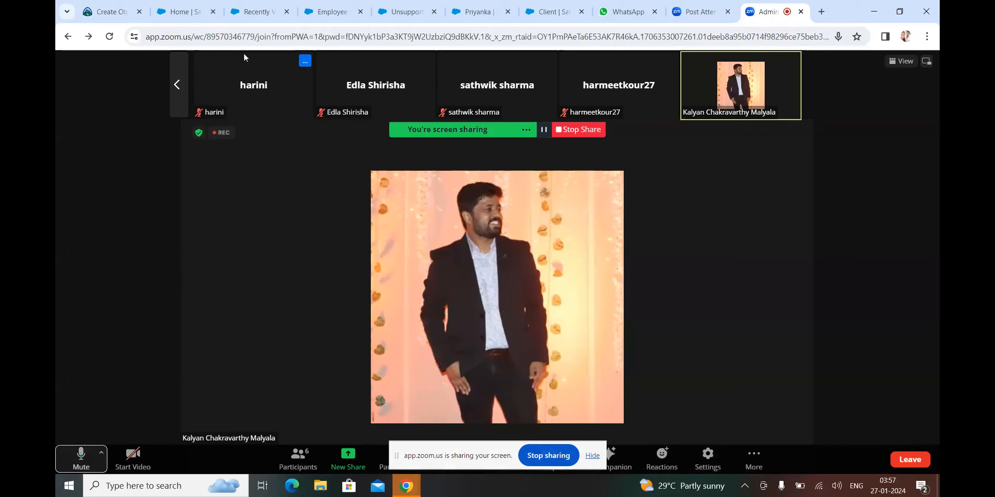
pyautogui.click(333, 10)
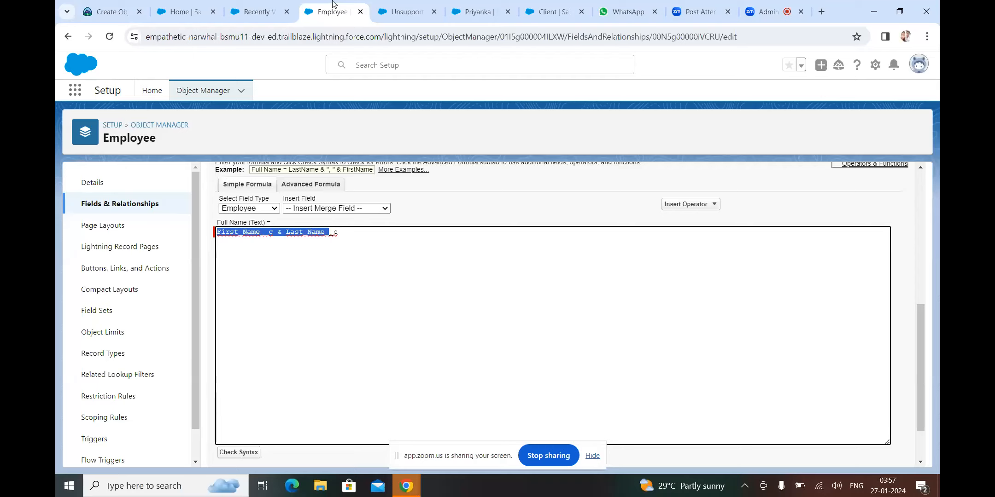
# Edit the formula to read First_Name__c & " " & Last_Name__c
pyautogui.click(356, 236)
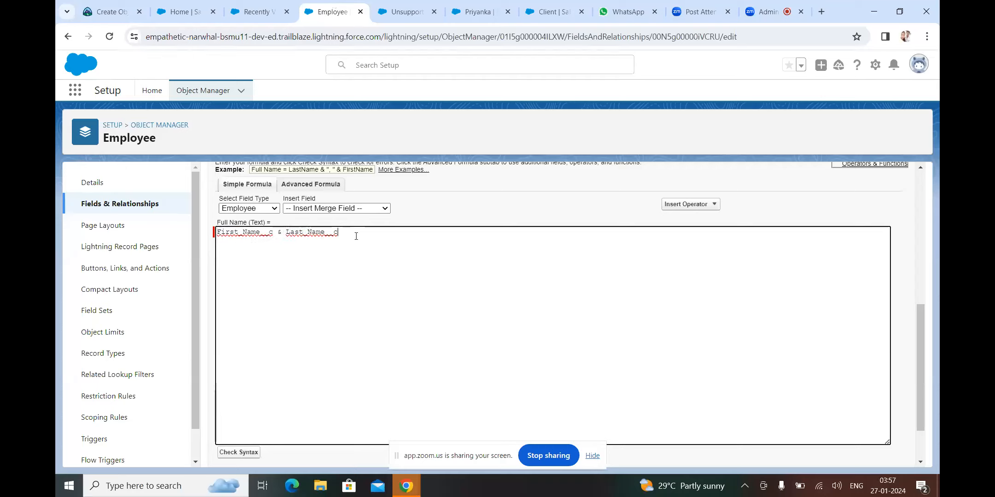
pyautogui.click(282, 232)
pyautogui.write('"  "')
pyautogui.write('&')
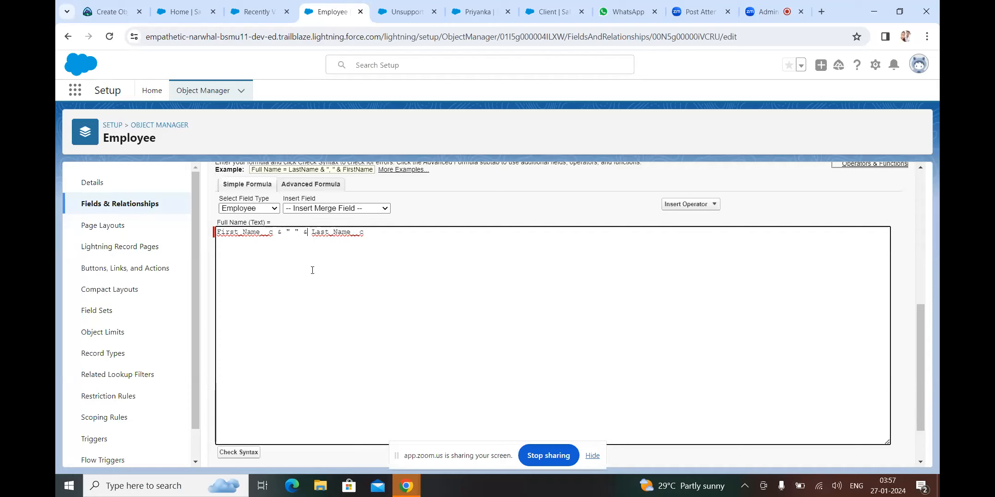
pyautogui.click(313, 232)
pyautogui.press('Return')
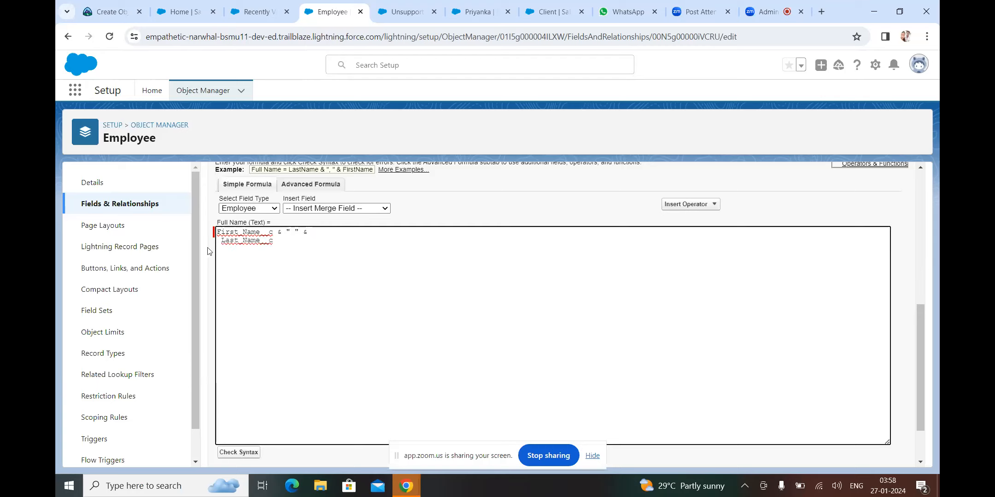
pyautogui.click(222, 241)
pyautogui.press('BackSpace')
pyautogui.press('BackSpace')
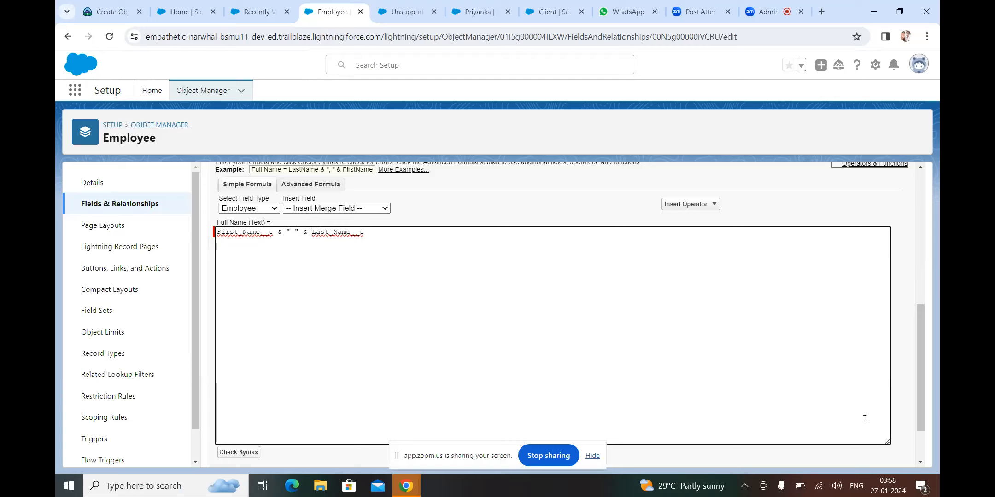
# Run Check Syntax to confirm the 35-character formula has no errors, then scroll back up
pyautogui.click(922, 450)
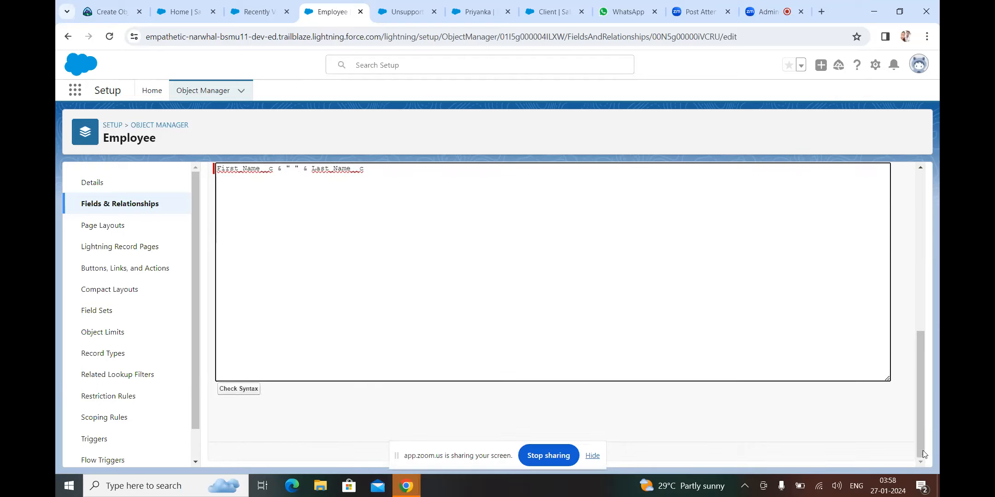
pyautogui.click(249, 392)
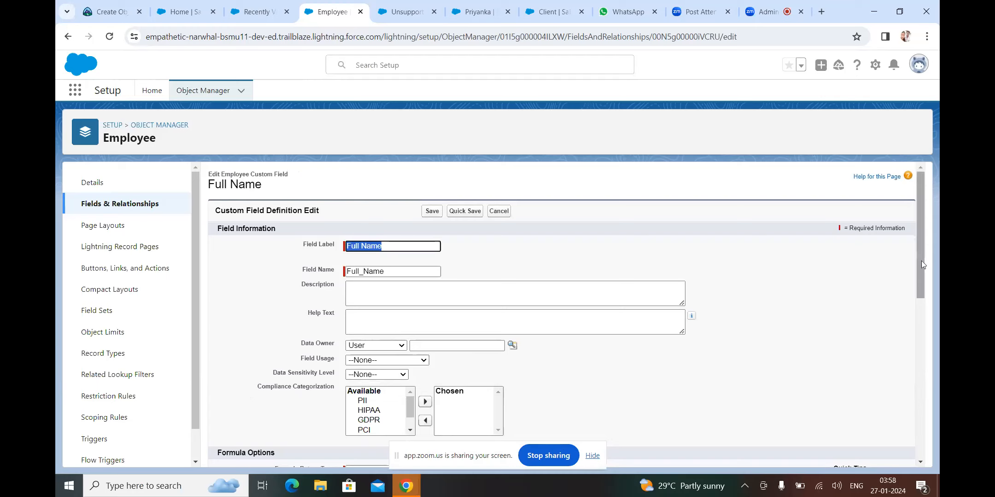
pyautogui.moveTo(921, 260); pyautogui.dragTo(921, 434)
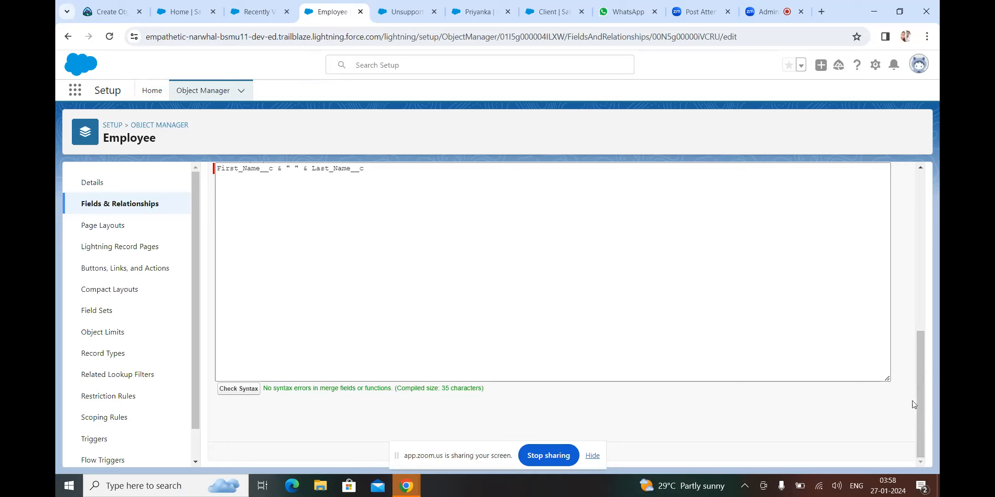
pyautogui.click(921, 293)
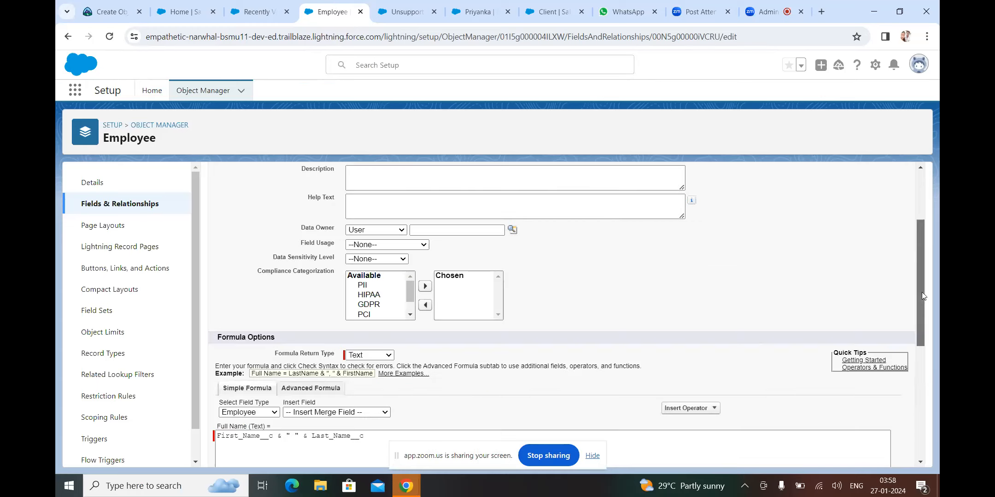
pyautogui.click(920, 199)
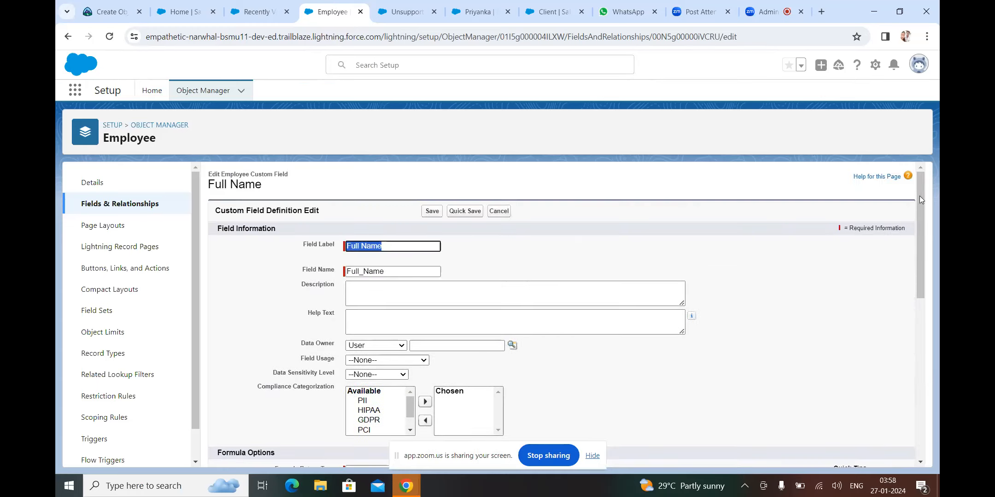
# Save the updated Full Name field and go back to the Employees Recently Viewed list
pyautogui.click(431, 212)
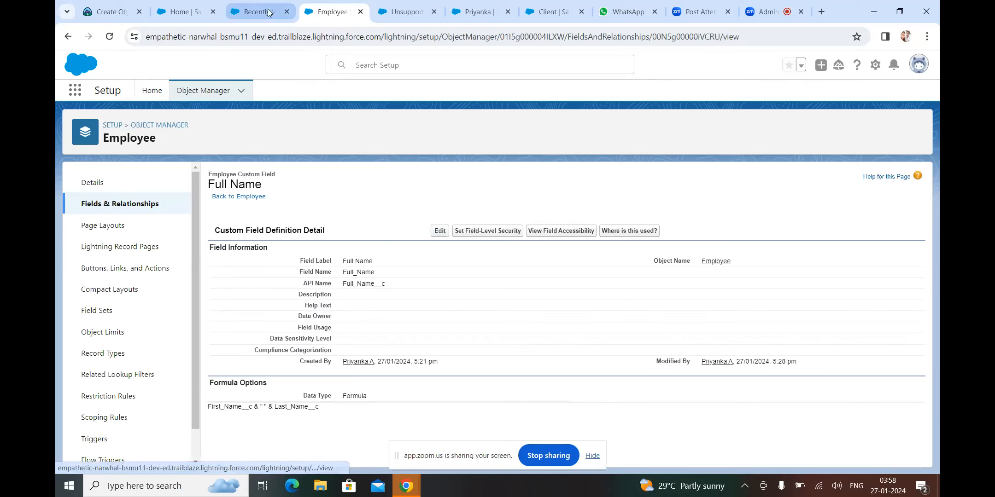
pyautogui.click(336, 13)
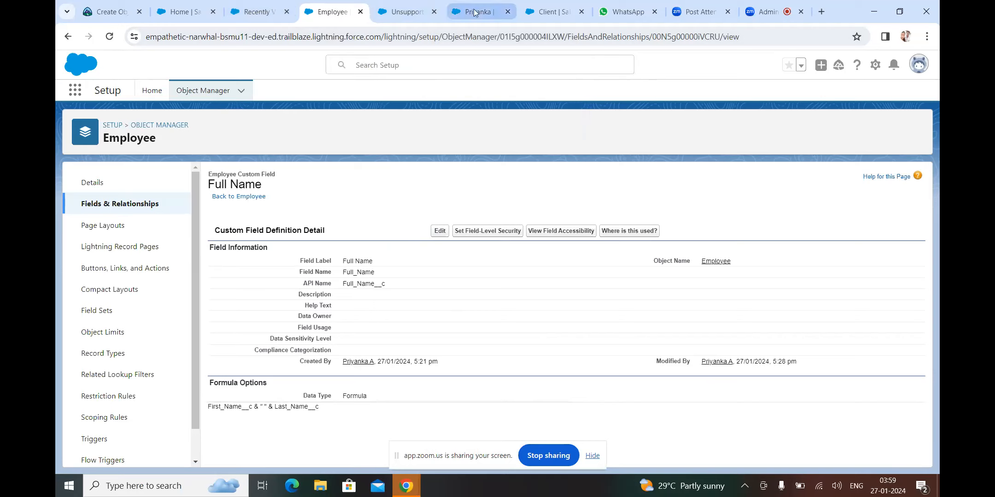
pyautogui.click(71, 36)
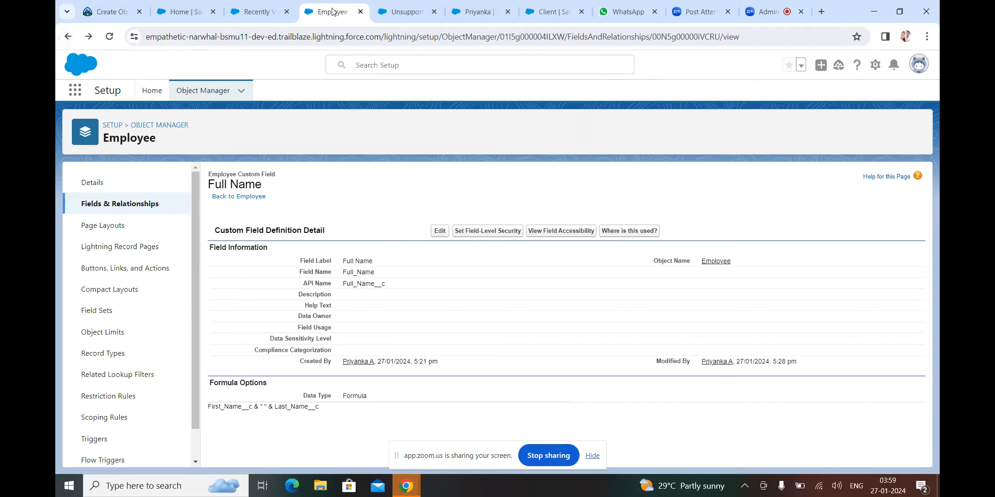
pyautogui.click(274, 15)
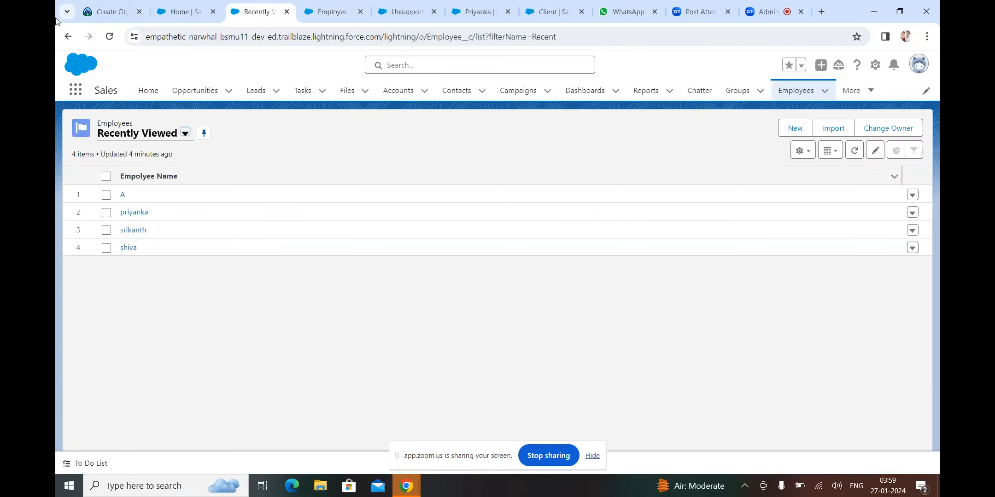
# Open Employee record A and view its Full Name, now with a space between names
pyautogui.click(122, 197)
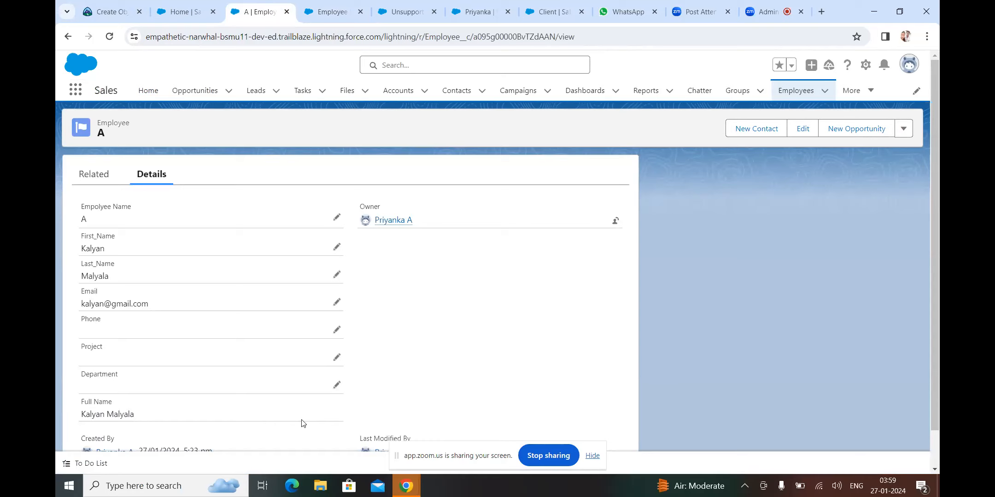
pyautogui.scroll(-1, 302, 423)
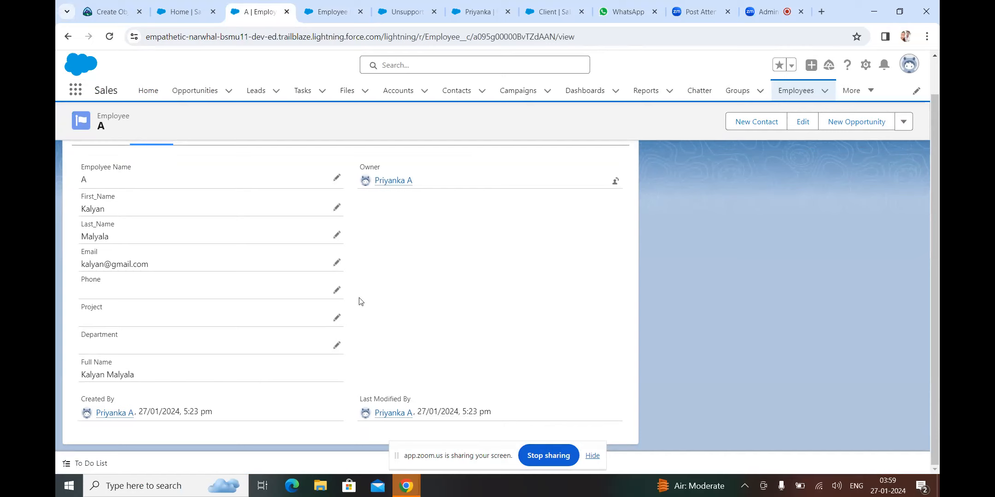
pyautogui.moveTo(763, 8)
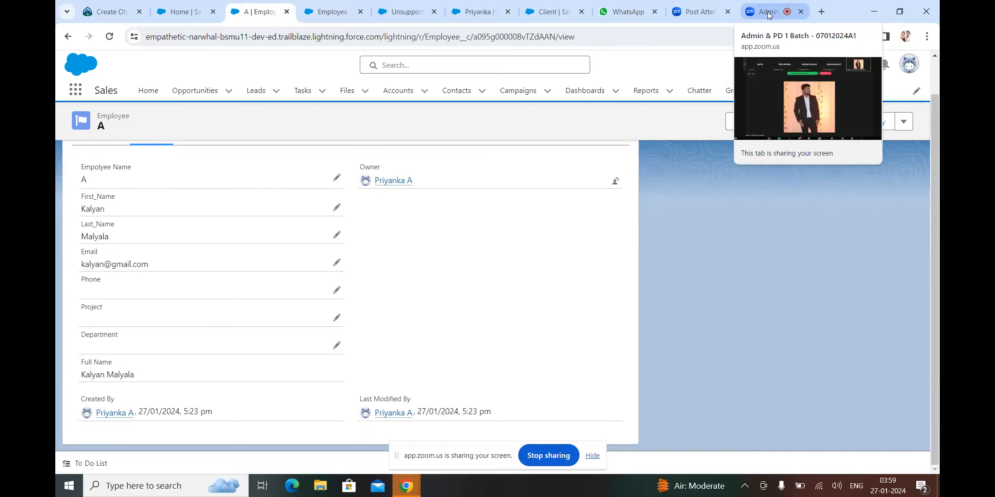
# Bring the Zoom meeting tab forward and toggle the microphone so it ends muted
pyautogui.click(769, 13)
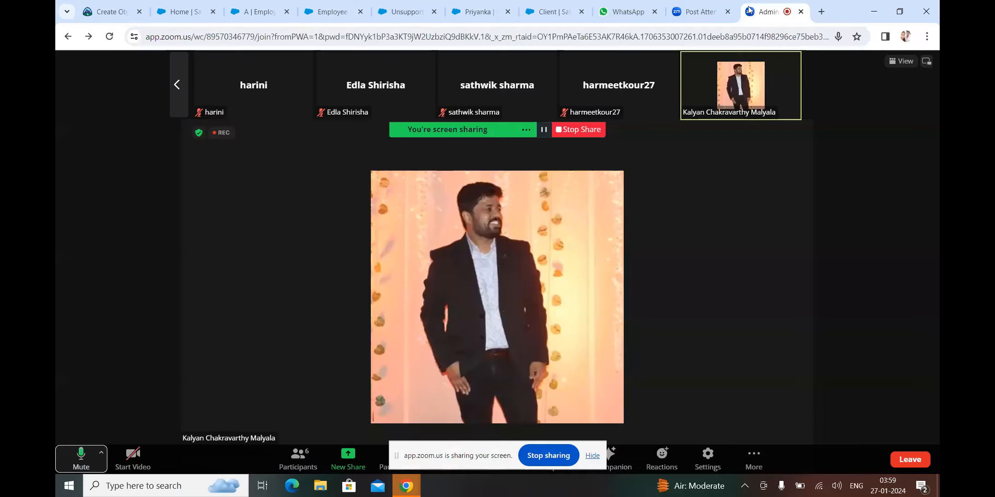
pyautogui.click(77, 461)
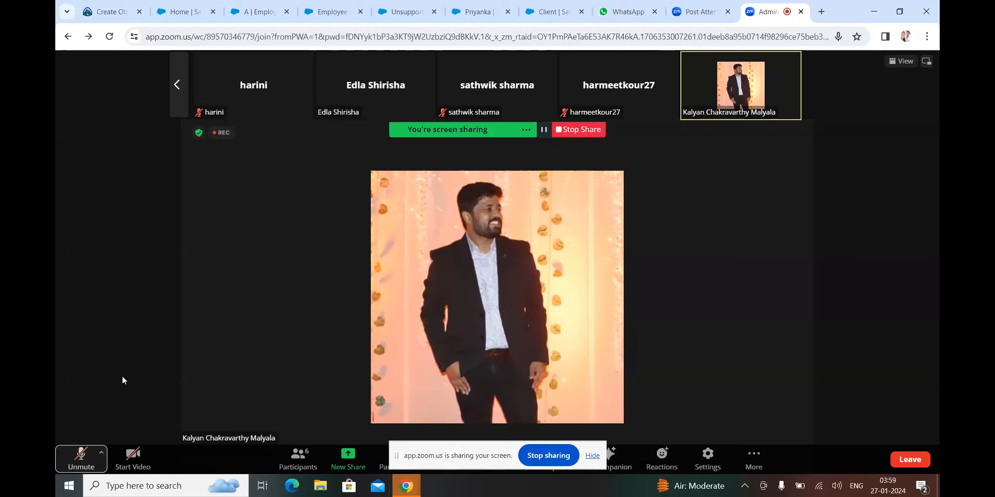
pyautogui.click(77, 466)
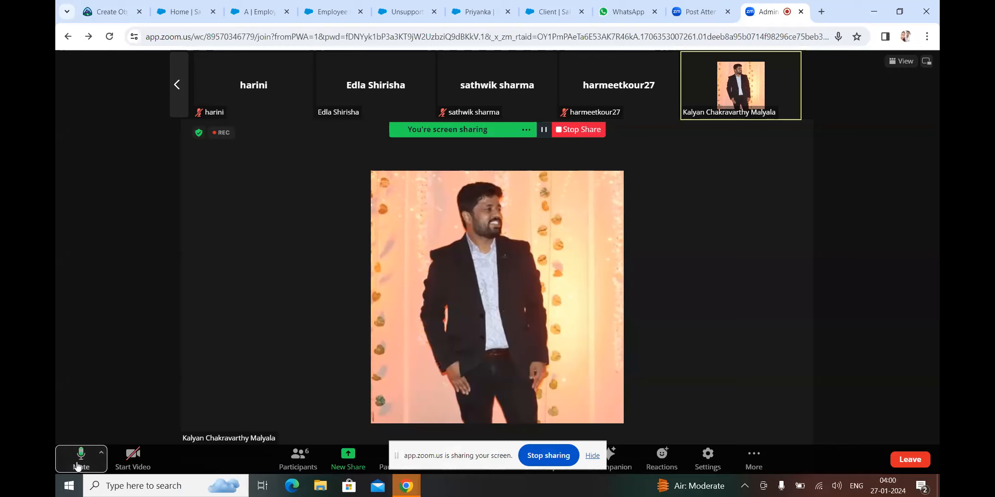
pyautogui.click(77, 466)
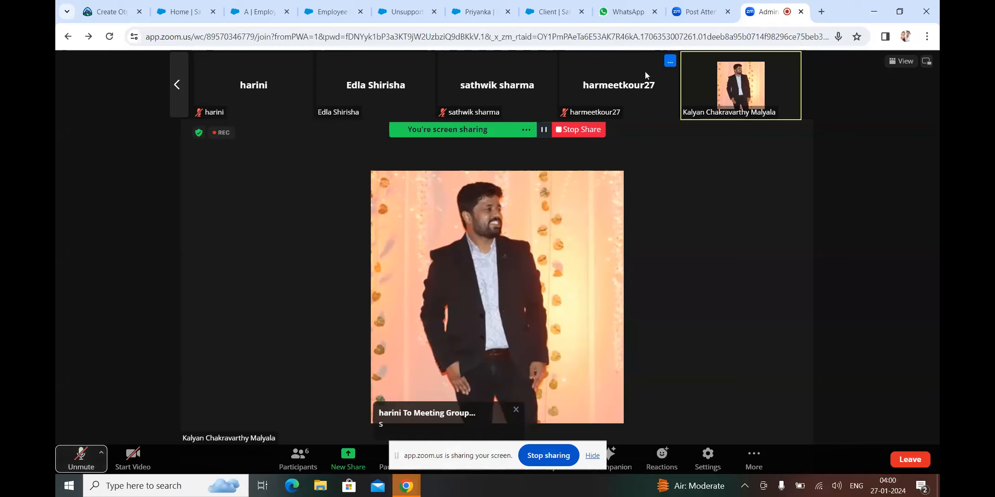
pyautogui.click(571, 129)
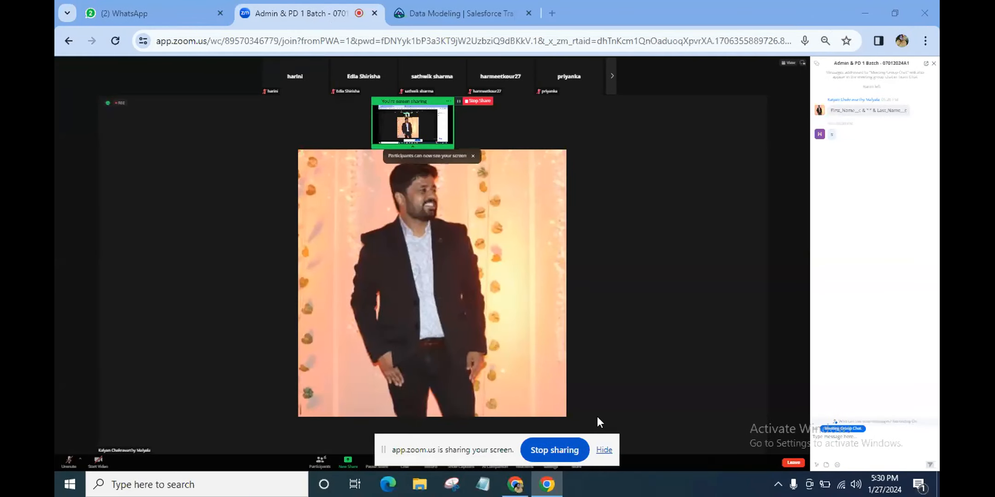
# Adjust the sharing preview and page zoom, then close the floating meeting chat panel
pyautogui.click(407, 123)
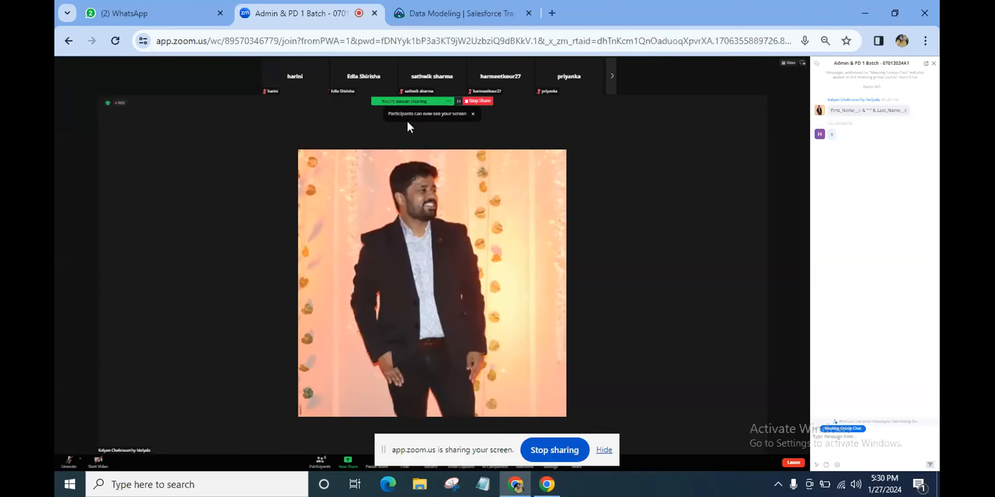
pyautogui.hotkey('ctrl', '+')
pyautogui.hotkey('ctrl', '+')
pyautogui.hotkey('ctrl', '+')
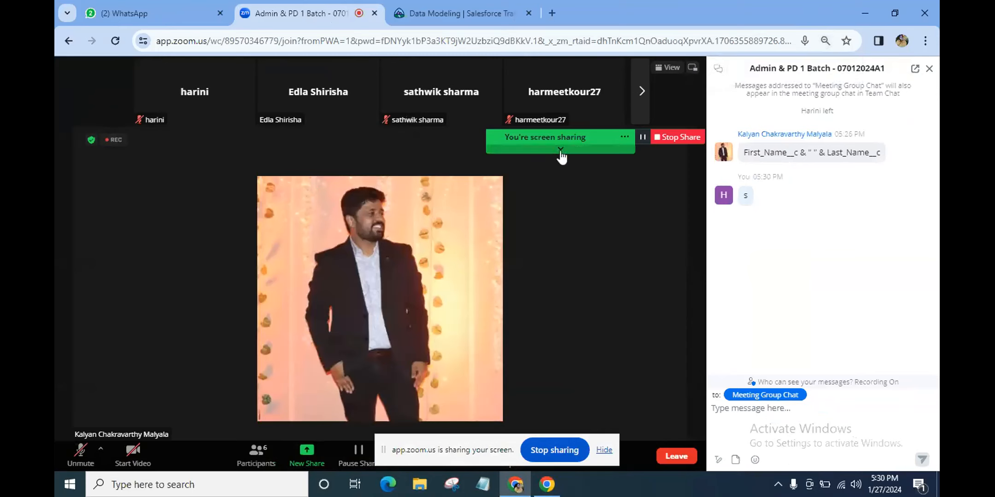
pyautogui.click(560, 148)
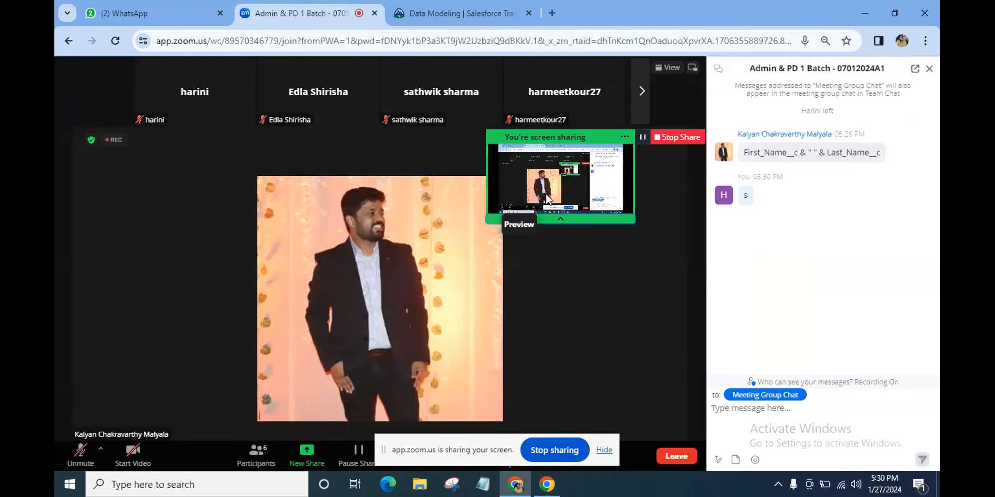
pyautogui.hotkey('ctrl', '+')
pyautogui.hotkey('ctrl', '+')
pyautogui.hotkey('ctrl', '+')
pyautogui.hotkey('ctrl', '+')
pyautogui.hotkey('ctrl', '+')
pyautogui.hotkey('ctrl', '+')
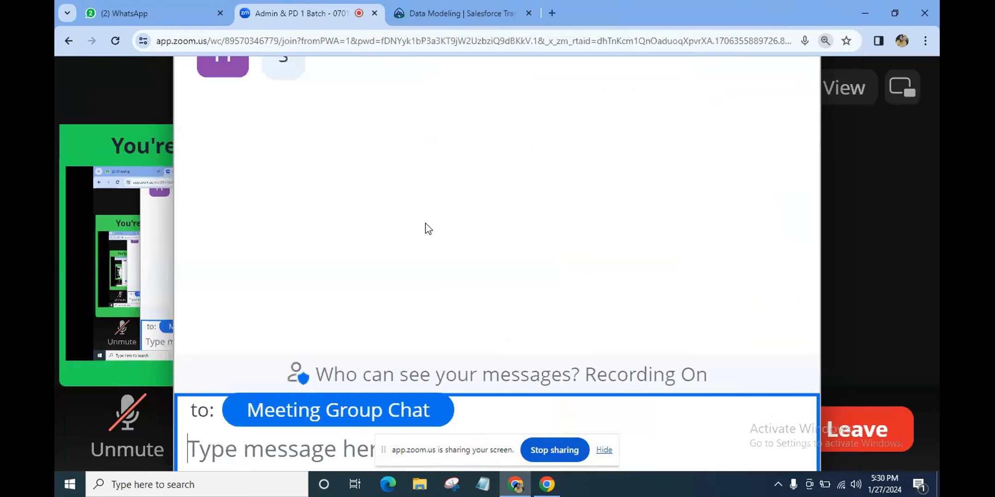
pyautogui.hotkey('ctrl', '-')
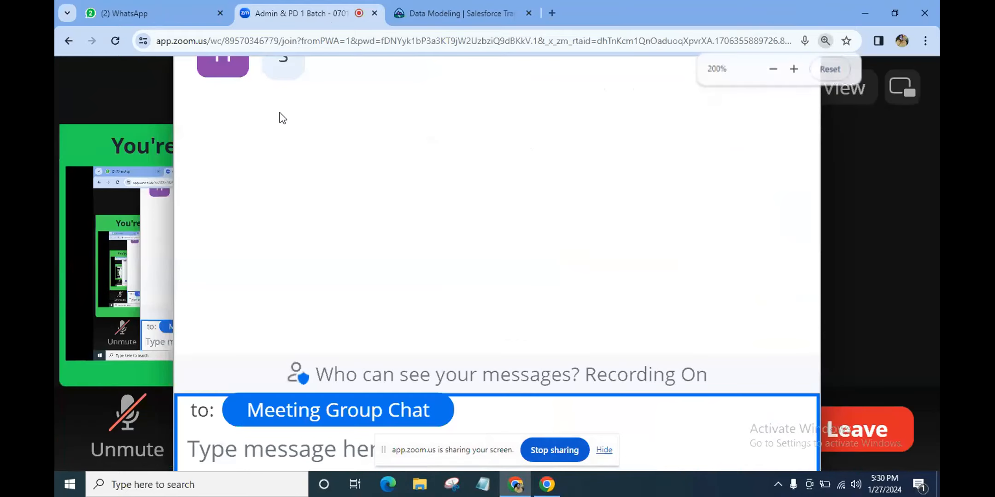
pyautogui.hotkey('ctrl', '-')
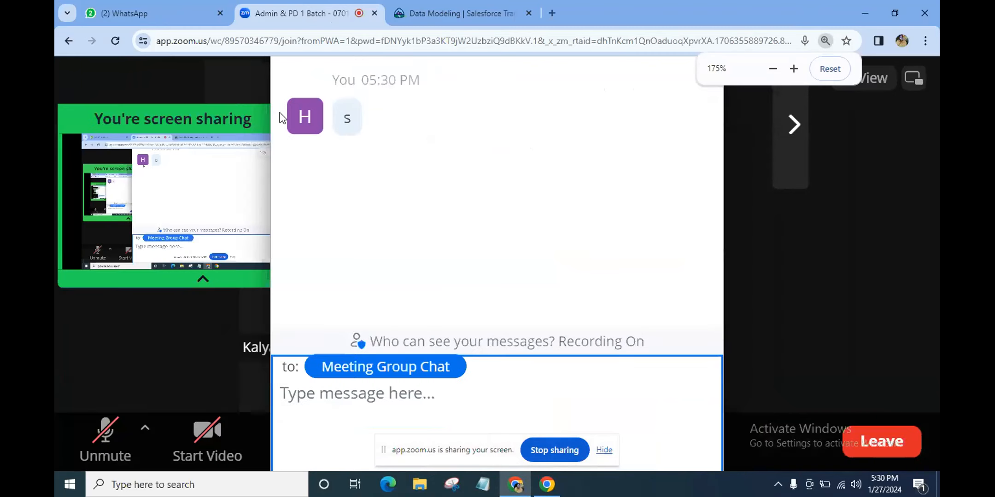
pyautogui.hotkey('ctrl', '-')
pyautogui.hotkey('ctrl', '-')
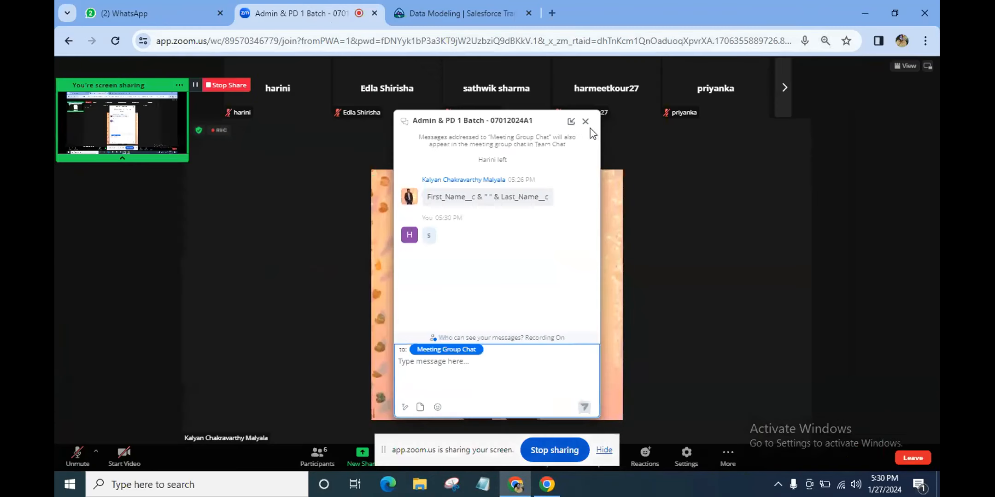
pyautogui.click(586, 122)
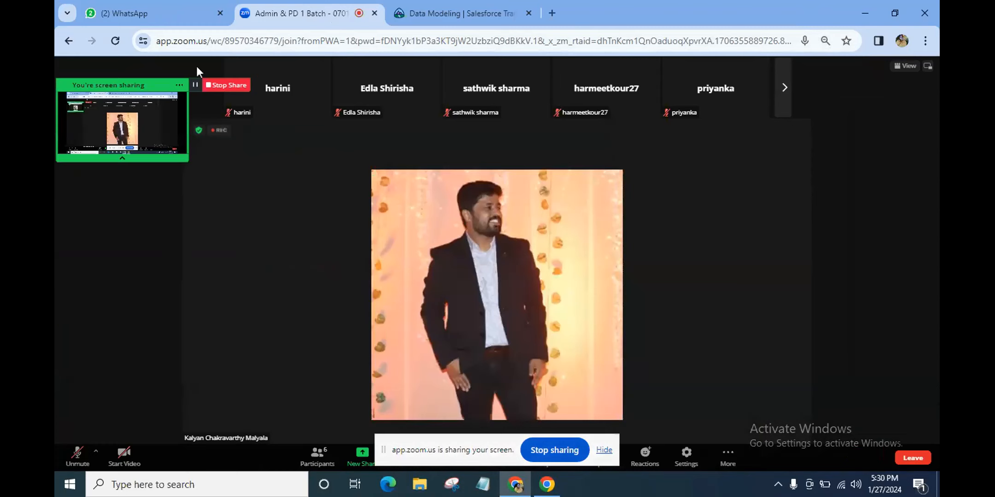
# Readjust the meeting page zoom and switch to the Trailhead Data Modeling tab
pyautogui.hotkey('ctrl', '+')
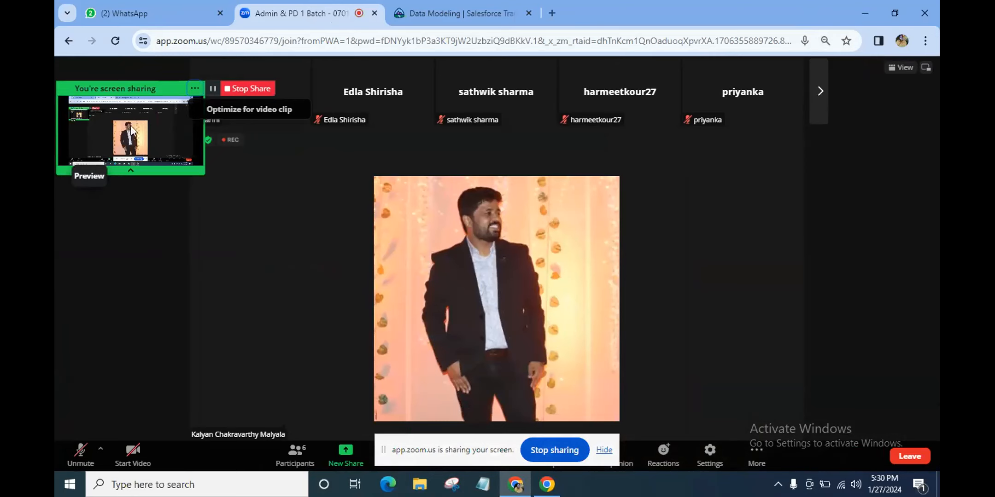
pyautogui.hotkey('ctrl', '+')
pyautogui.hotkey('ctrl', '+')
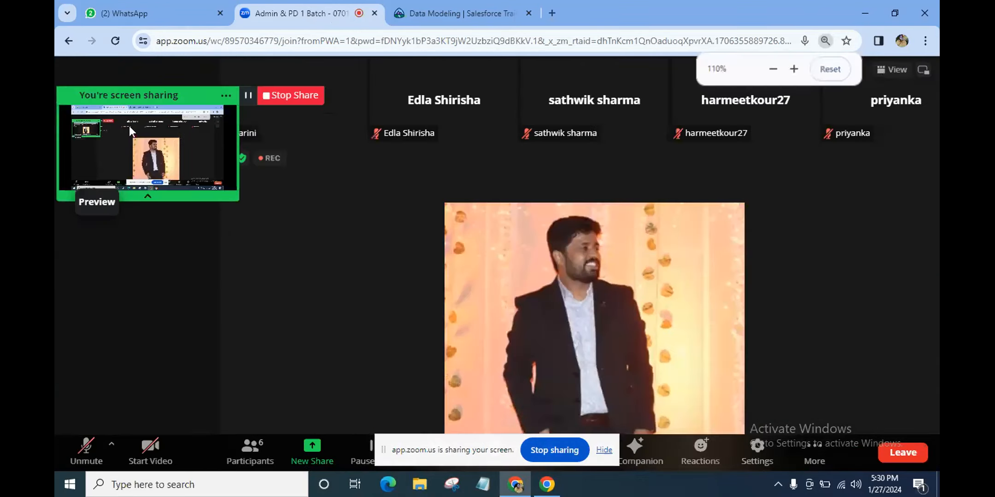
pyautogui.hotkey('ctrl', '+')
pyautogui.hotkey('ctrl', '+')
pyautogui.hotkey('ctrl', '+')
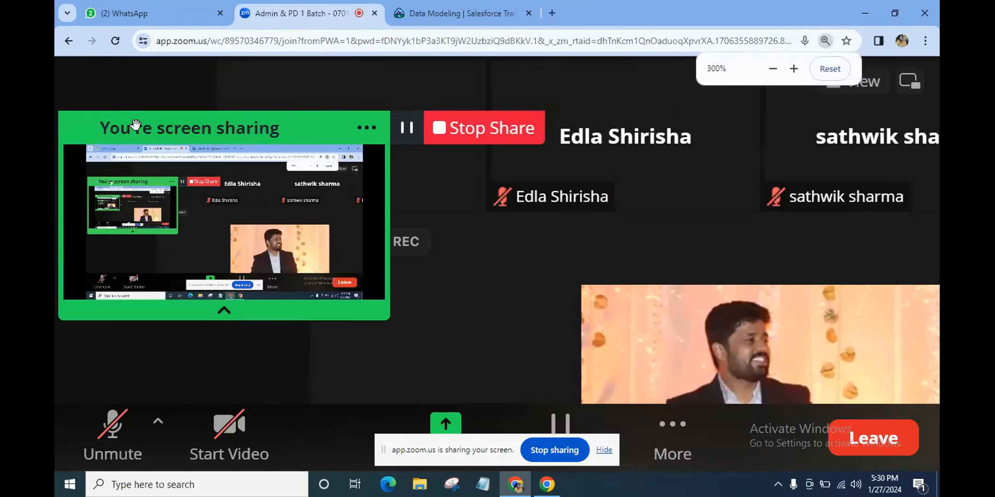
pyautogui.hotkey('ctrl', '-')
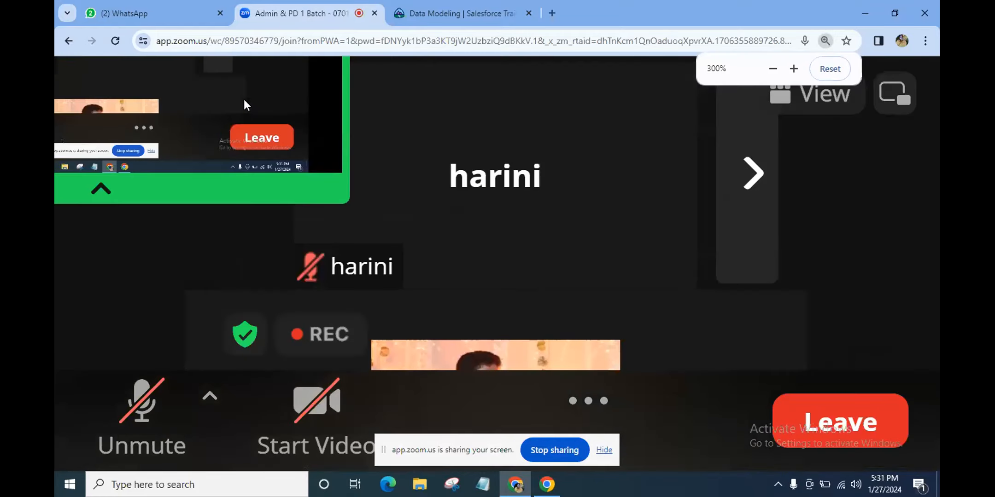
pyautogui.hotkey('ctrl', '-')
pyautogui.hotkey('ctrl', '-')
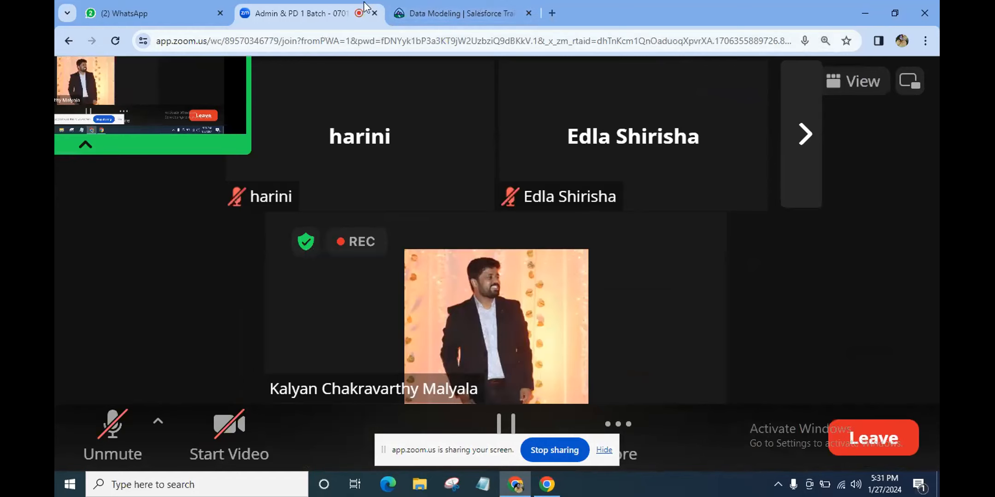
pyautogui.click(427, 9)
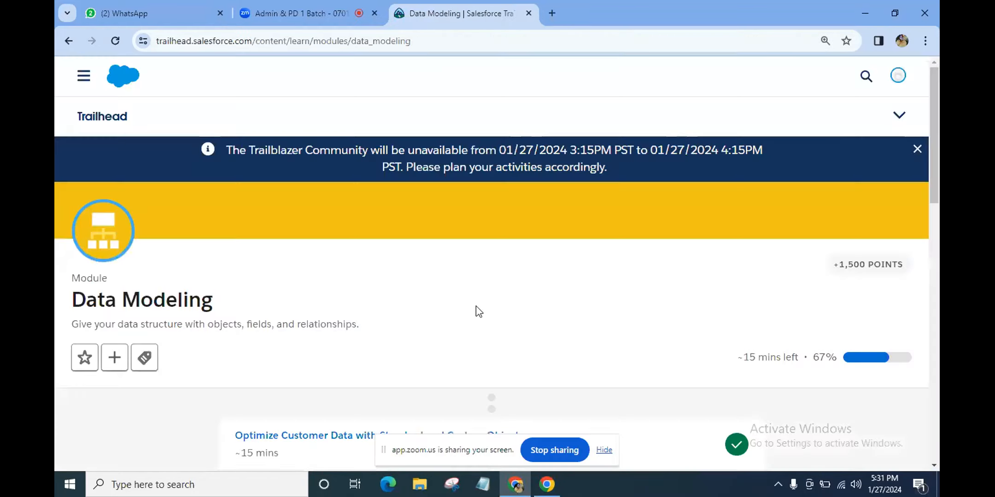
# Launch My Trailhead Playground 1 from the profile menu's Hands-On Orgs list
pyautogui.hotkey('ctrl', '-')
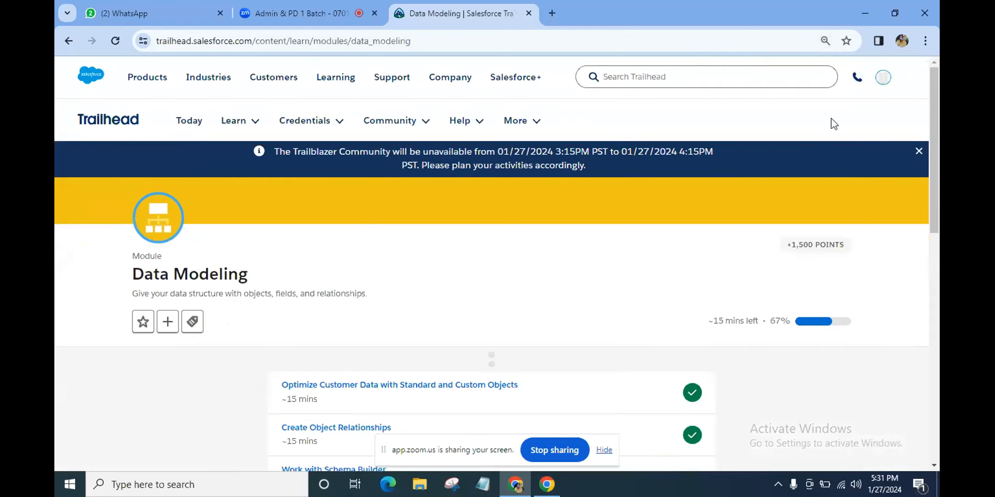
pyautogui.click(884, 77)
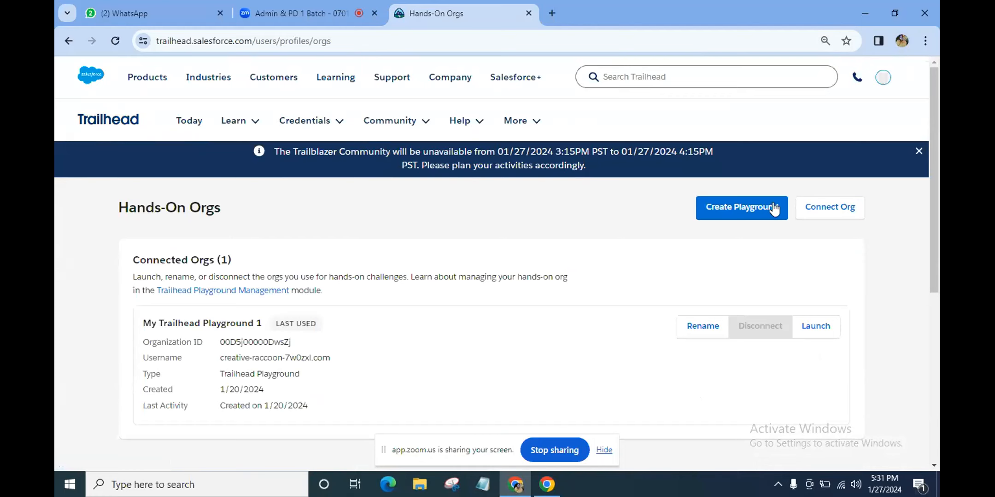
pyautogui.scroll(-2, 689, 232)
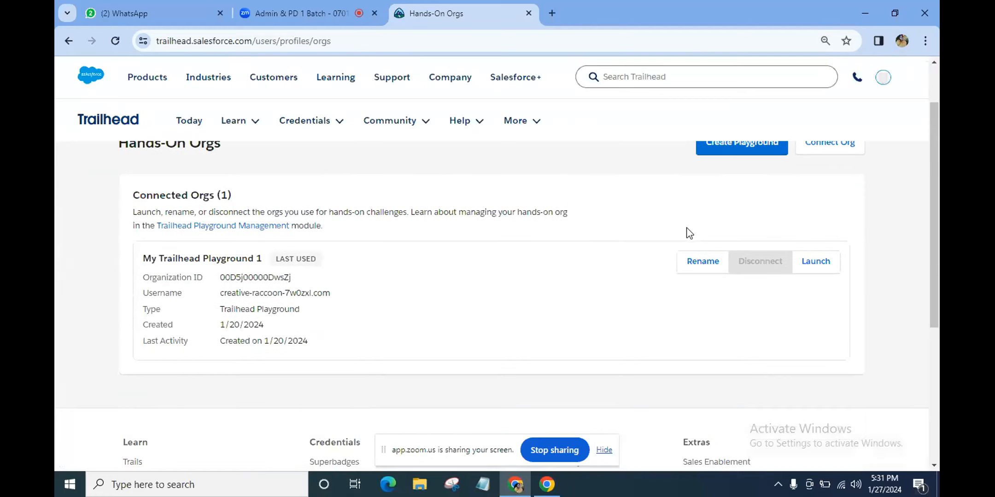
pyautogui.click(826, 261)
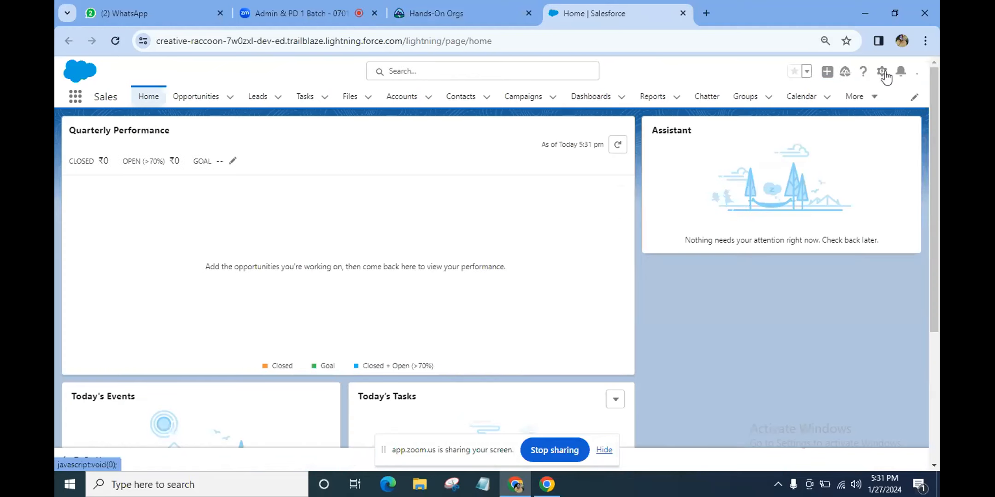
# Open Setup for the creative-raccoon playground org from the gear menu
pyautogui.click(862, 71)
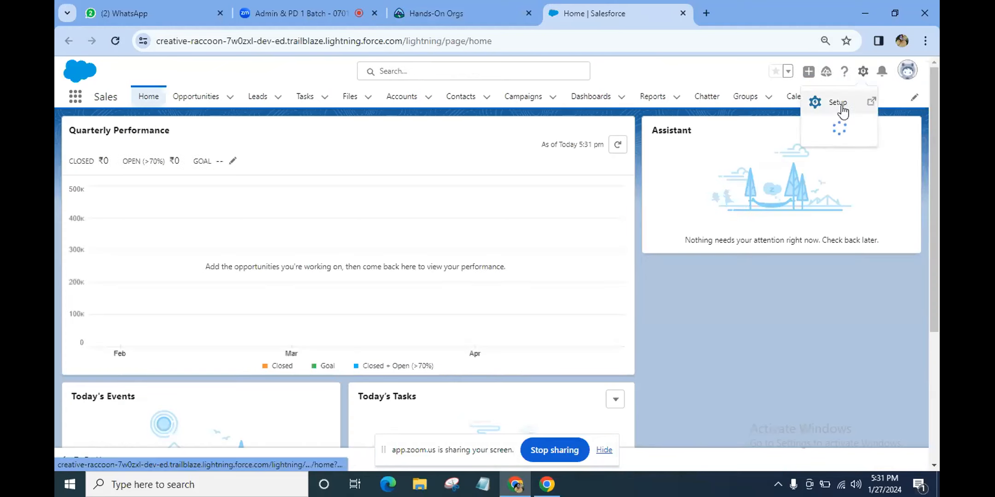
pyautogui.click(843, 111)
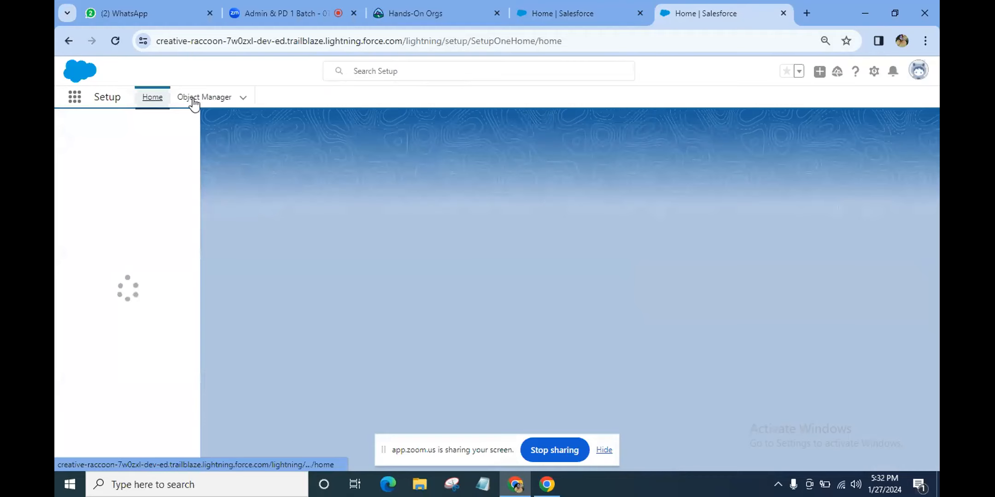
# Open Object Manager and scroll the object list down to the custom Eployee object
pyautogui.click(204, 97)
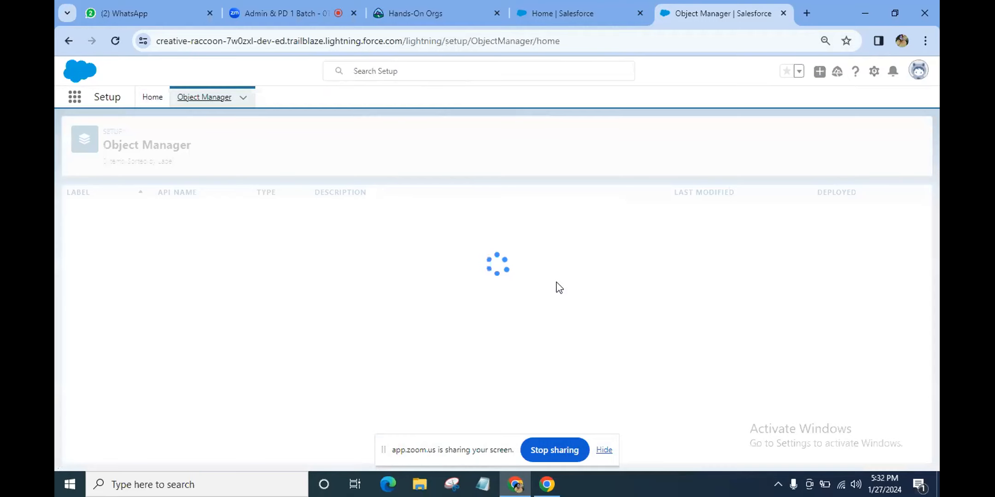
pyautogui.scroll(-4, 558, 285)
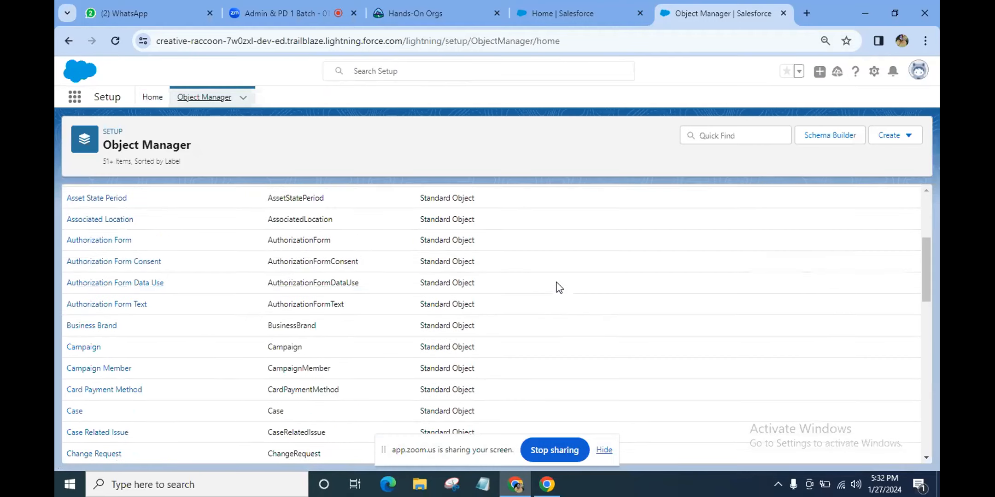
pyautogui.click(929, 367)
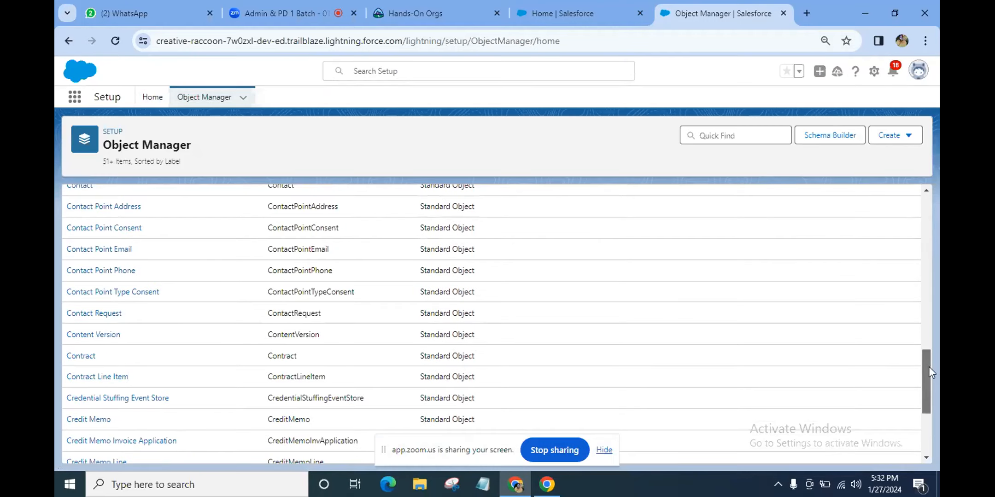
pyautogui.scroll(-3, 923, 428)
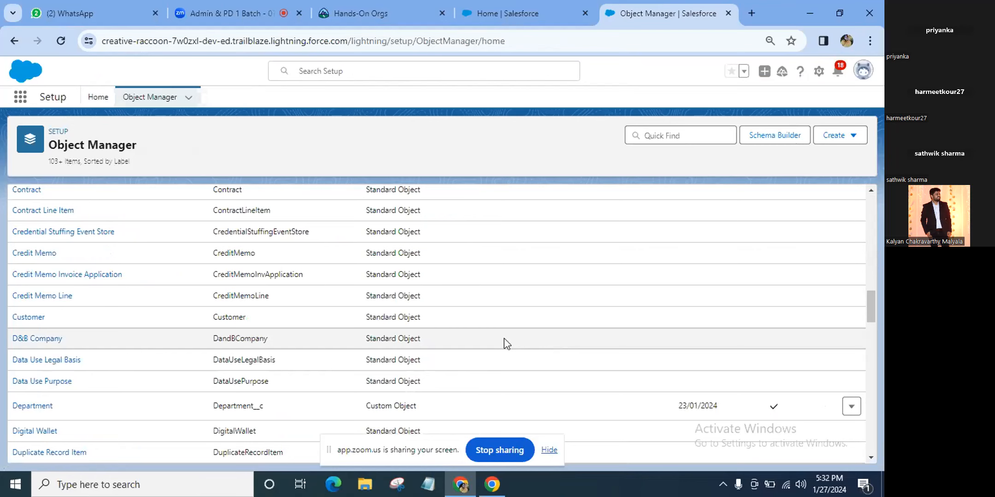
pyautogui.scroll(-5, 504, 339)
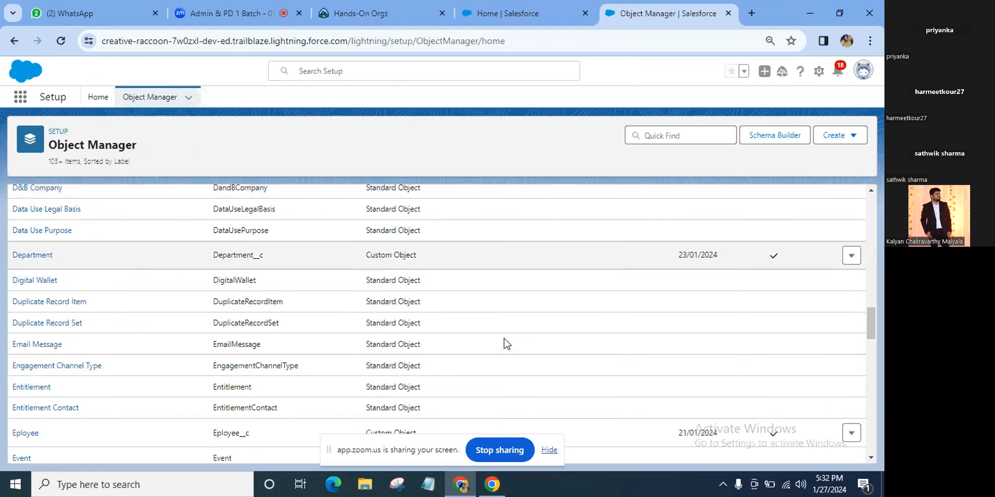
pyautogui.click(27, 365)
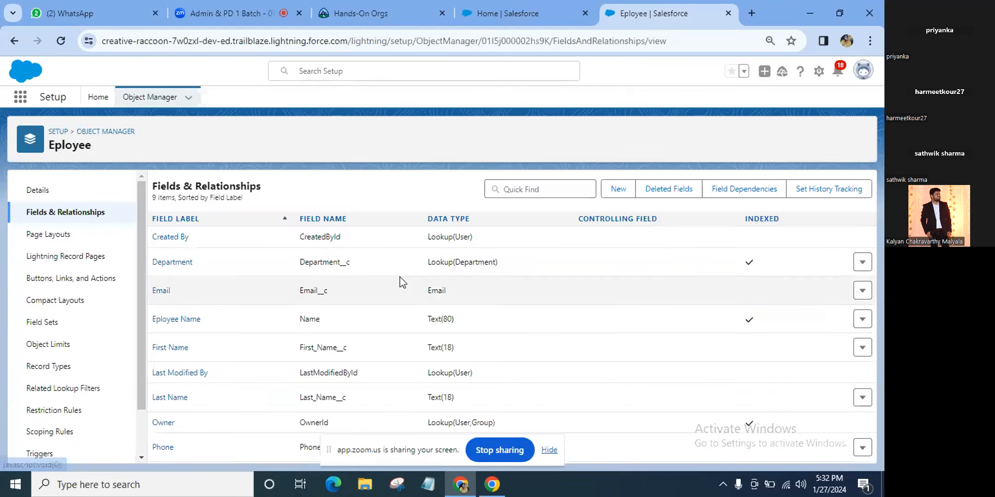
pyautogui.click(262, 4)
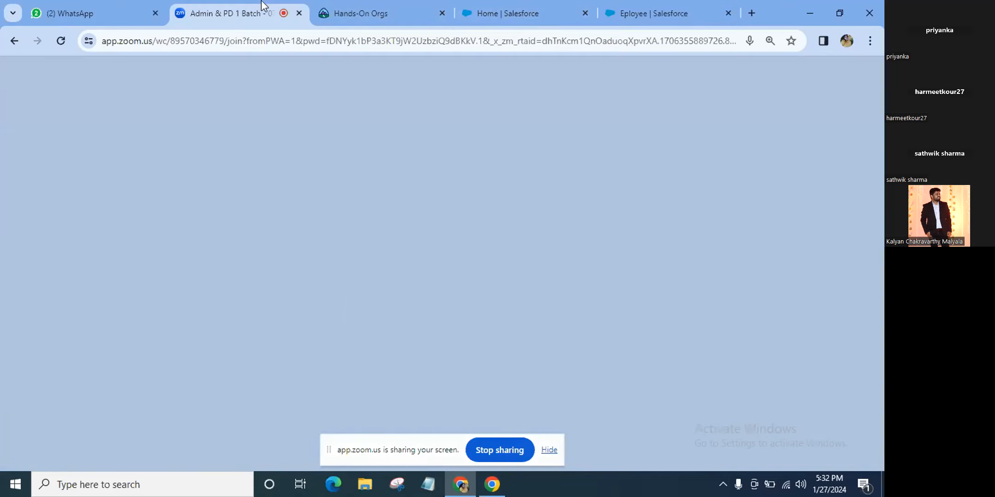
pyautogui.click(645, 6)
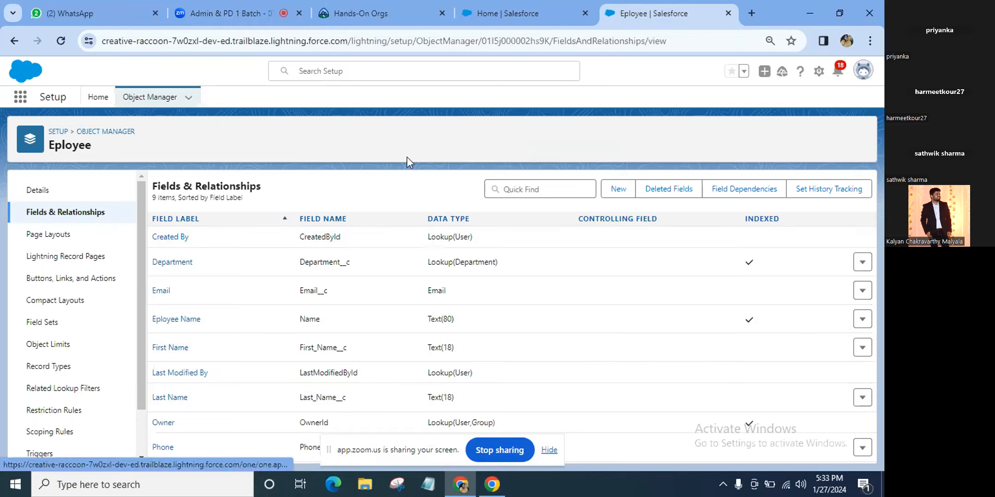
# Create a Currency field labelled Salary on Eployee, keeping it on the Eployee Layout
pyautogui.click(625, 191)
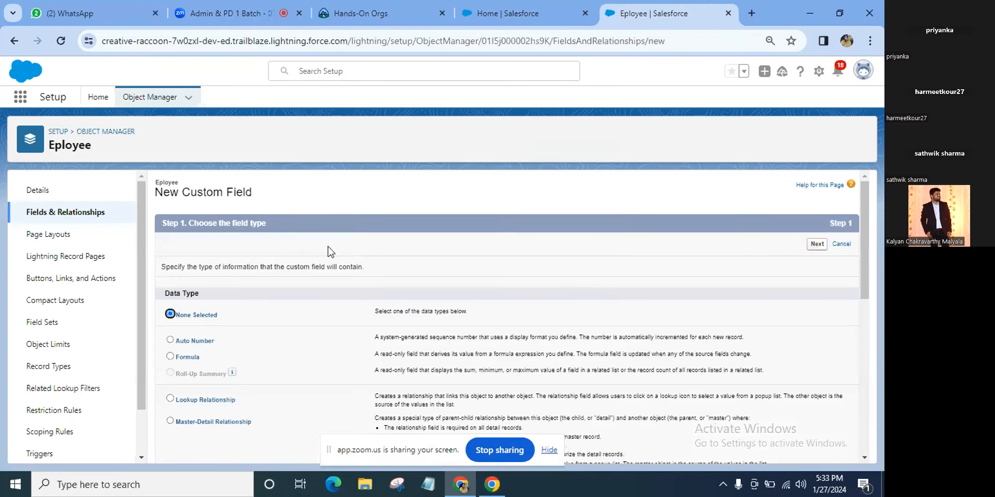
pyautogui.scroll(-3, 171, 429)
pyautogui.scroll(-2, 171, 429)
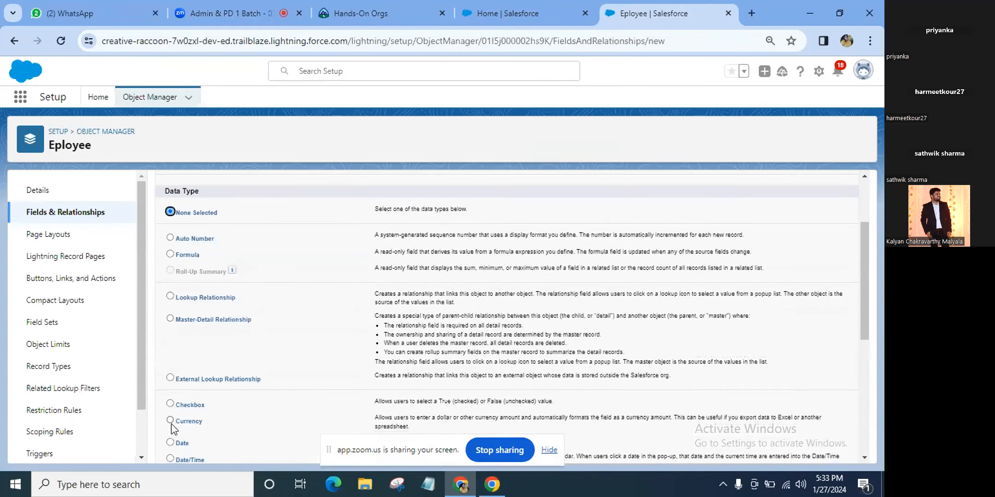
pyautogui.click(170, 401)
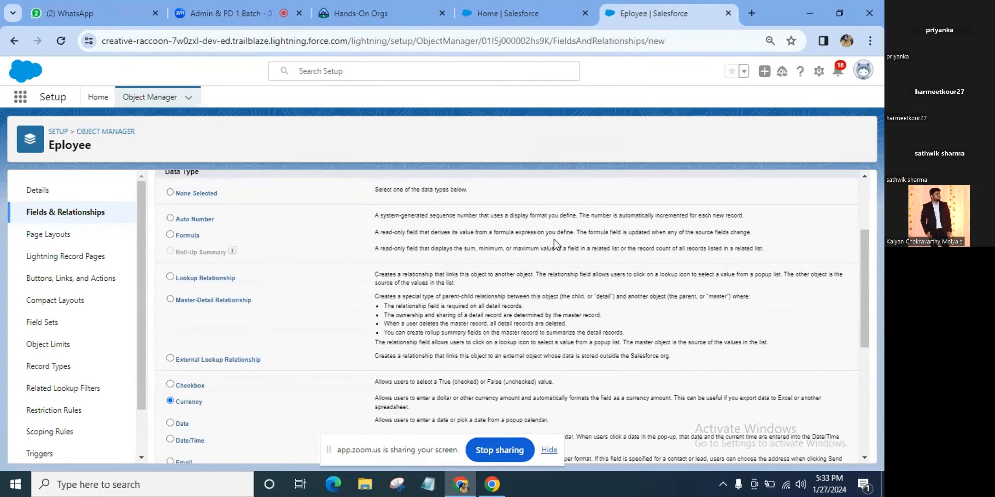
pyautogui.scroll(3, 554, 244)
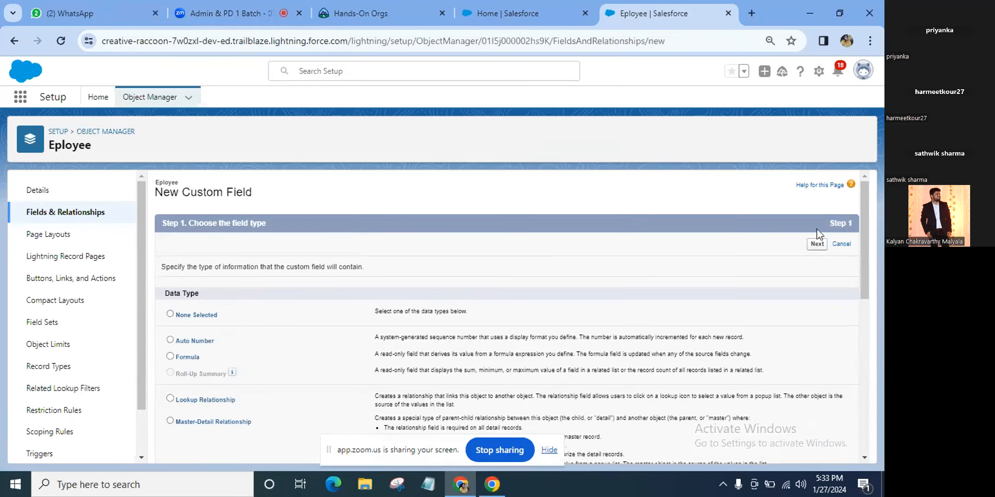
pyautogui.click(815, 244)
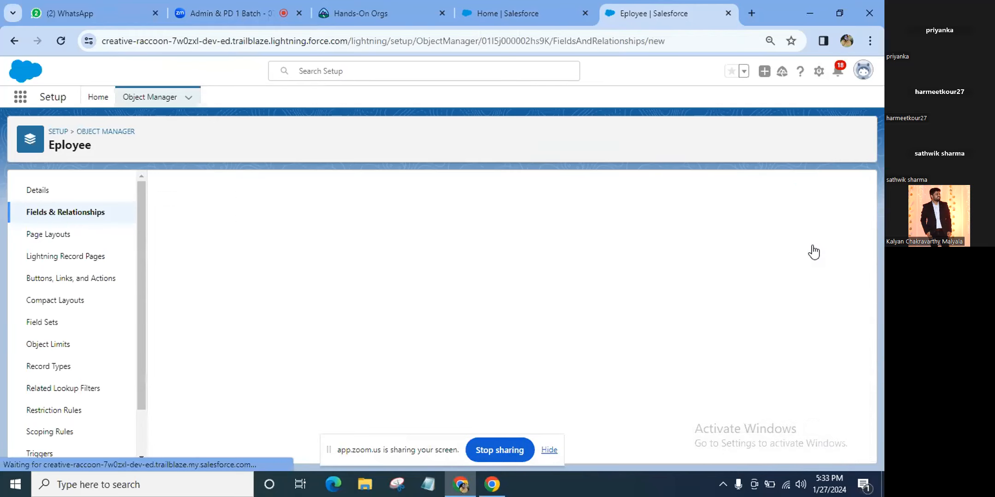
pyautogui.write('Salary')
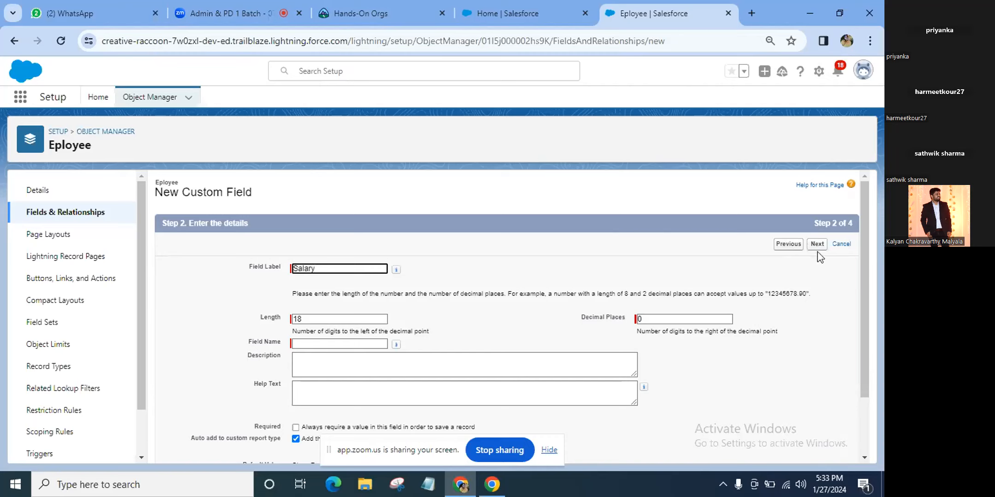
pyautogui.click(328, 366)
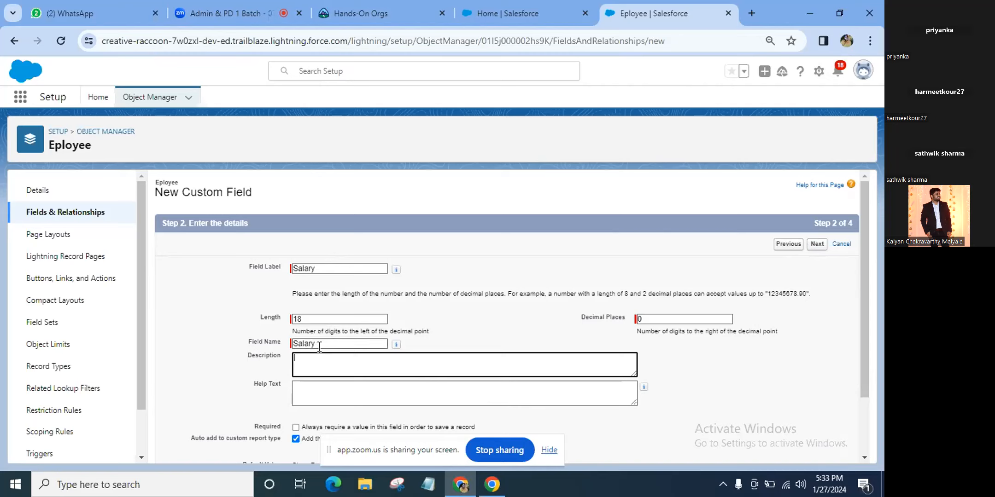
pyautogui.click(817, 245)
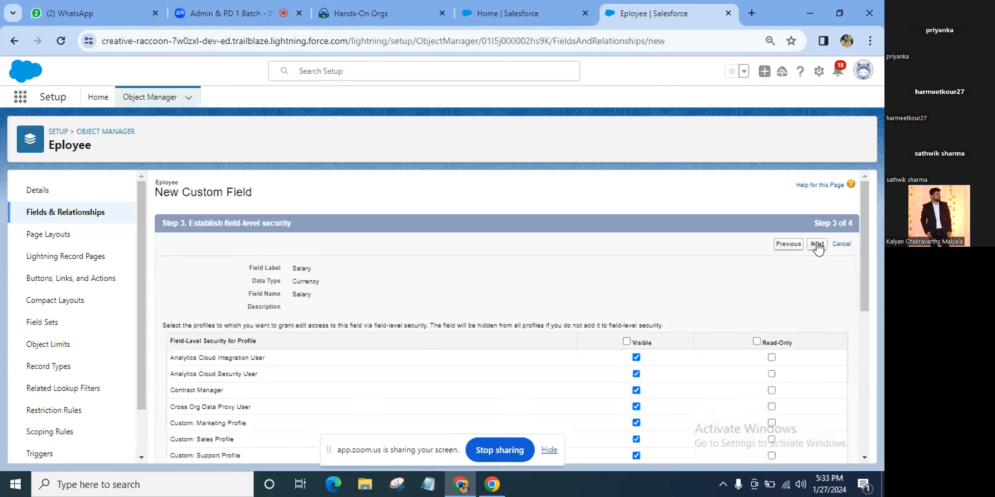
pyautogui.click(817, 245)
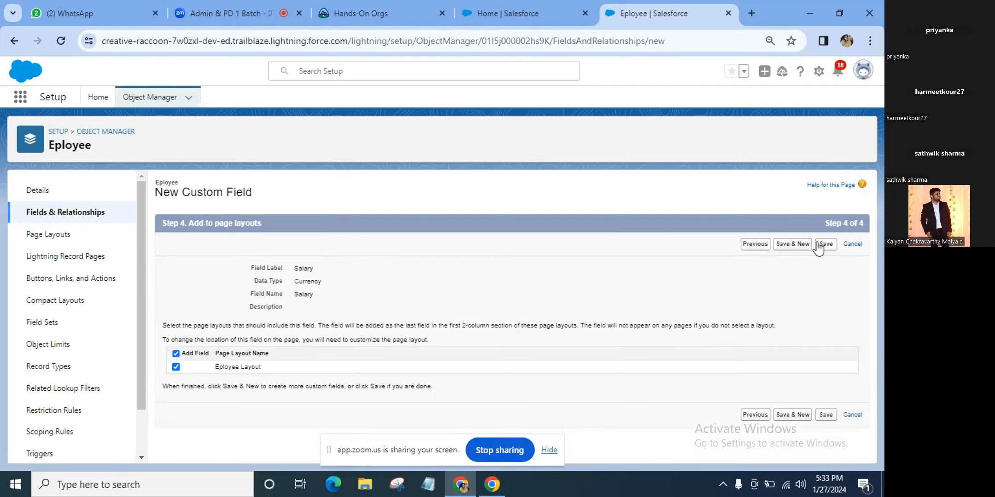
pyautogui.click(826, 246)
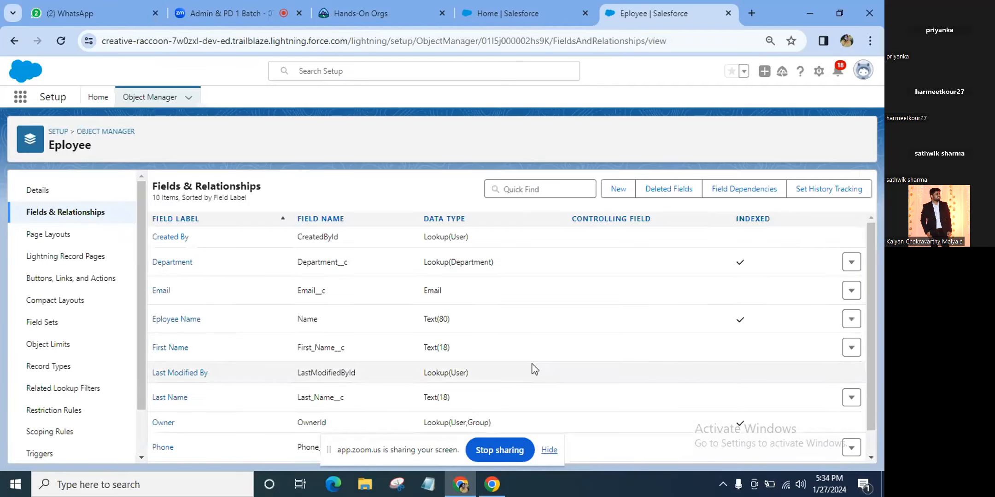
pyautogui.scroll(-1, 533, 369)
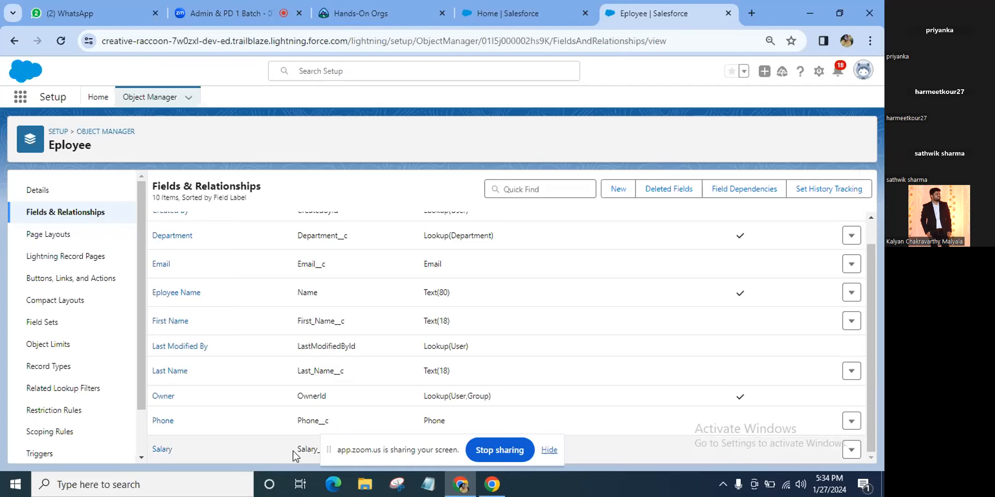
pyautogui.scroll(1, 293, 456)
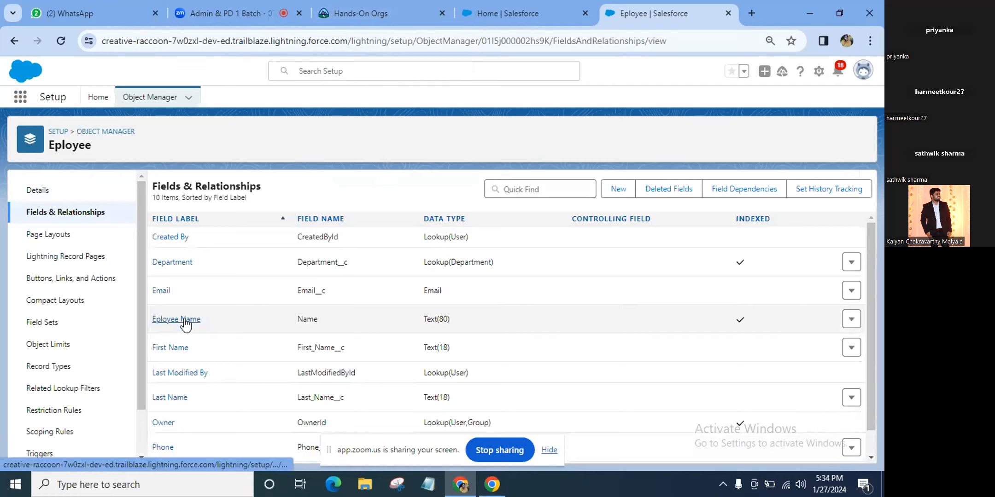
# Reload the Salesforce home tab and open Employees from the nav bar's More menu
pyautogui.click(491, 6)
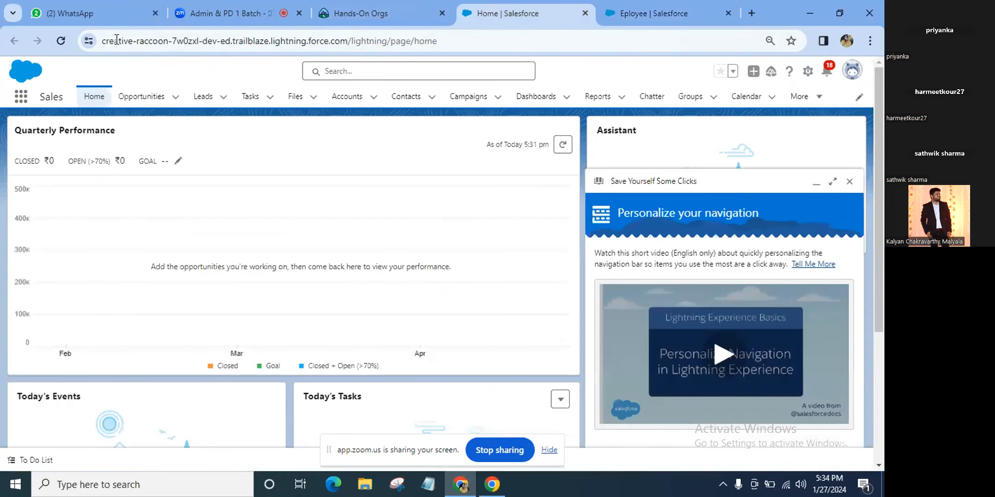
pyautogui.click(61, 41)
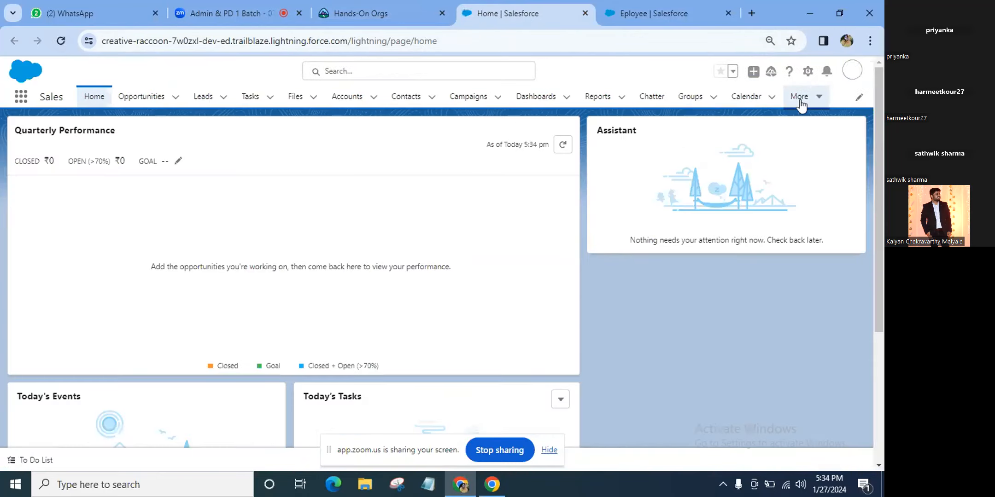
pyautogui.click(799, 98)
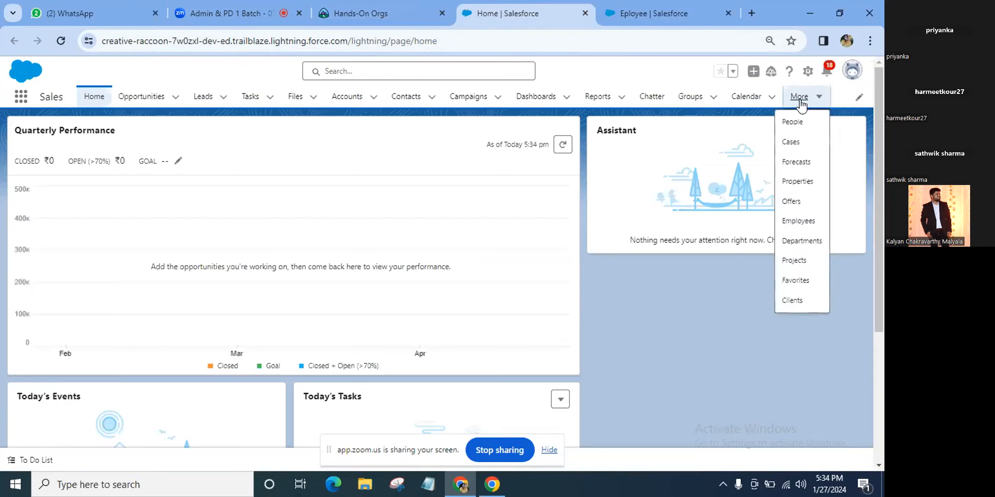
pyautogui.click(800, 221)
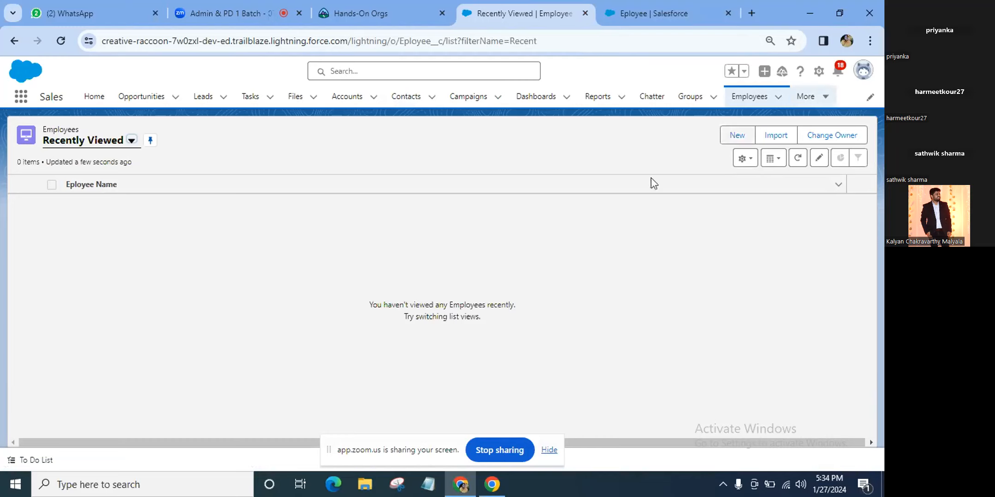
# Create and save a new Eployee record, entering only the employee's name
pyautogui.click(723, 137)
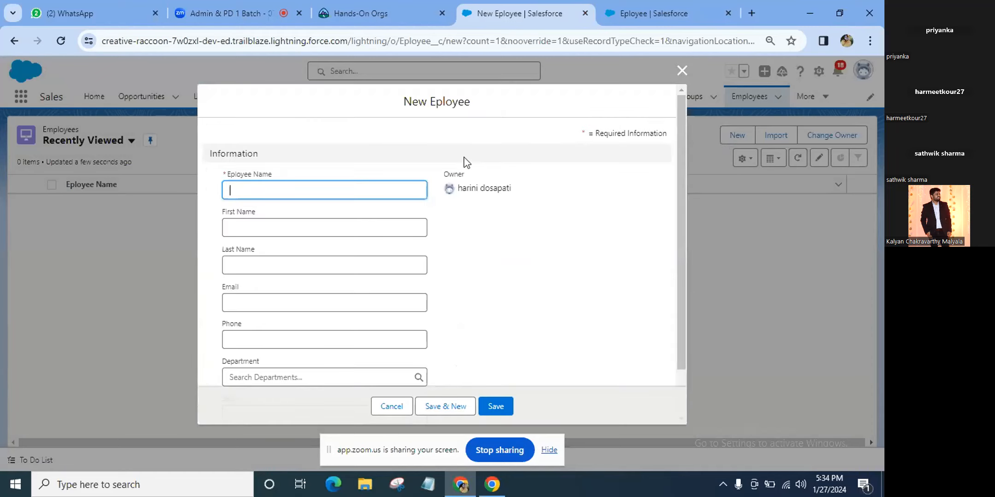
pyautogui.write('Kalyan')
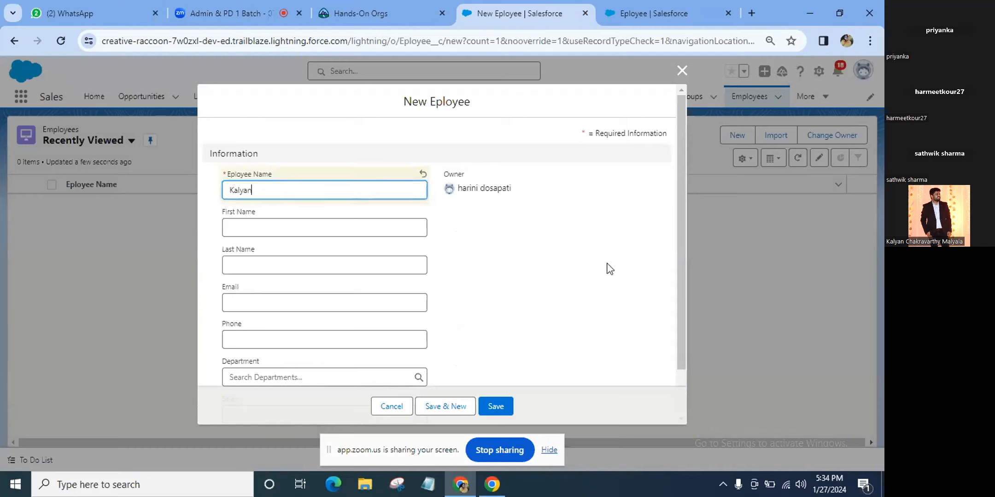
pyautogui.click(496, 407)
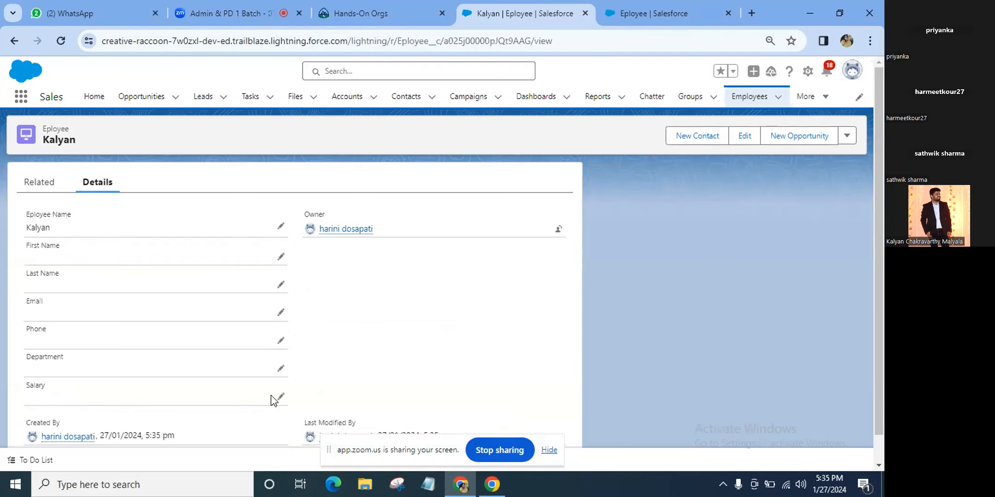
# Edit the record's Salary inline to 25000 and save it
pyautogui.scroll(-1, 274, 401)
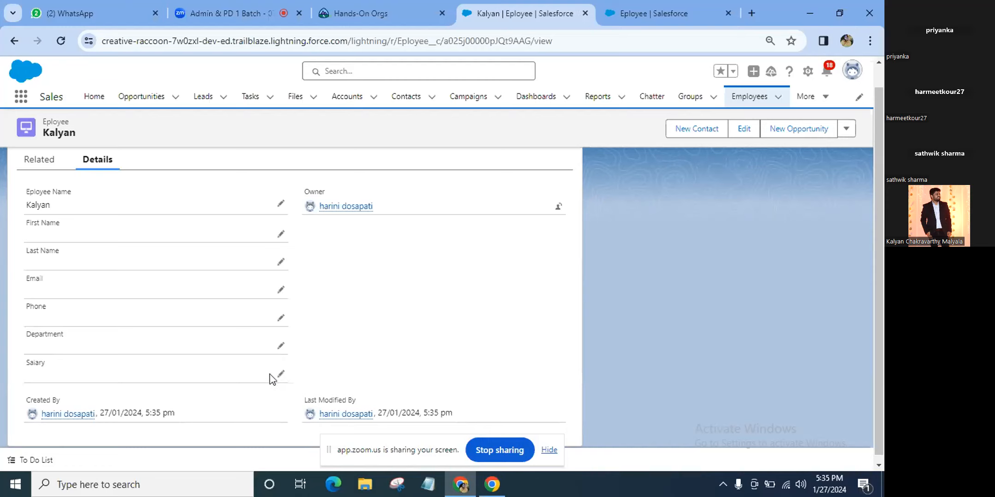
pyautogui.click(280, 375)
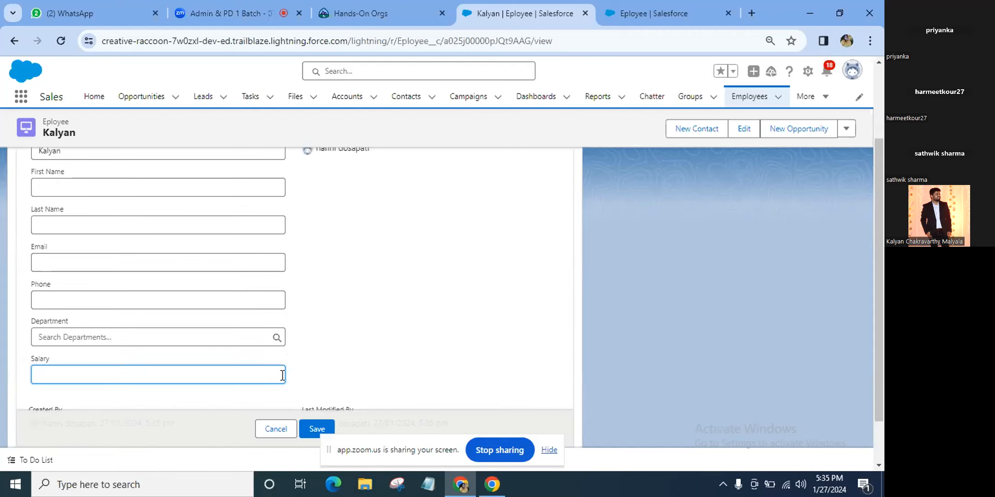
pyautogui.write('25000')
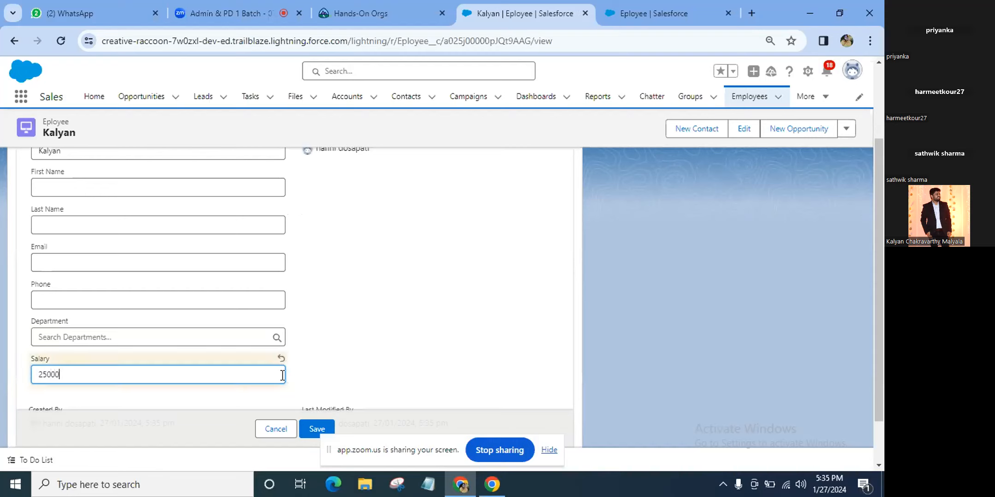
pyautogui.scroll(-1, 285, 380)
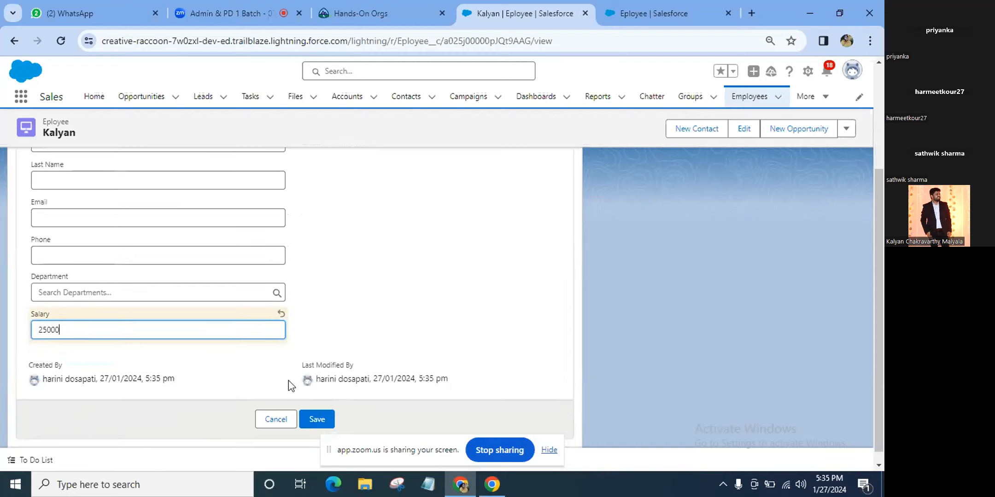
pyautogui.click(313, 419)
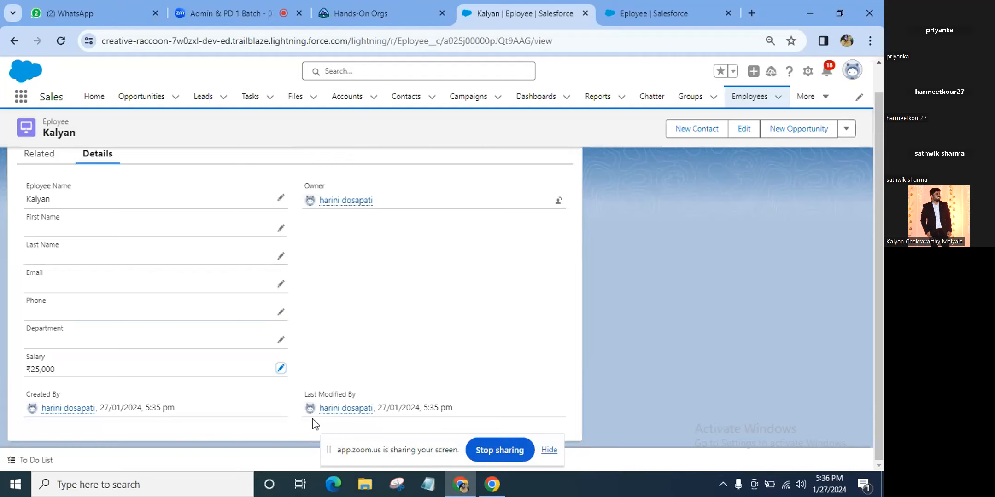
pyautogui.scroll(1, 313, 419)
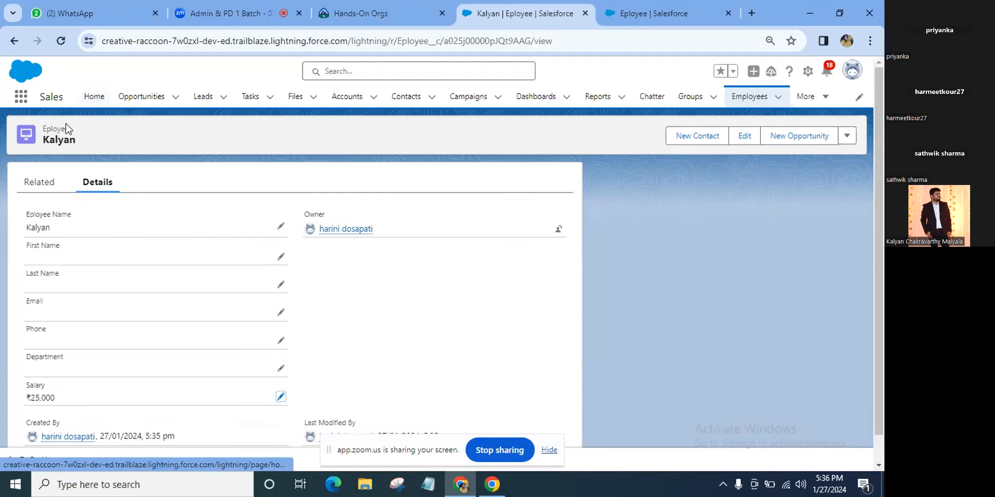
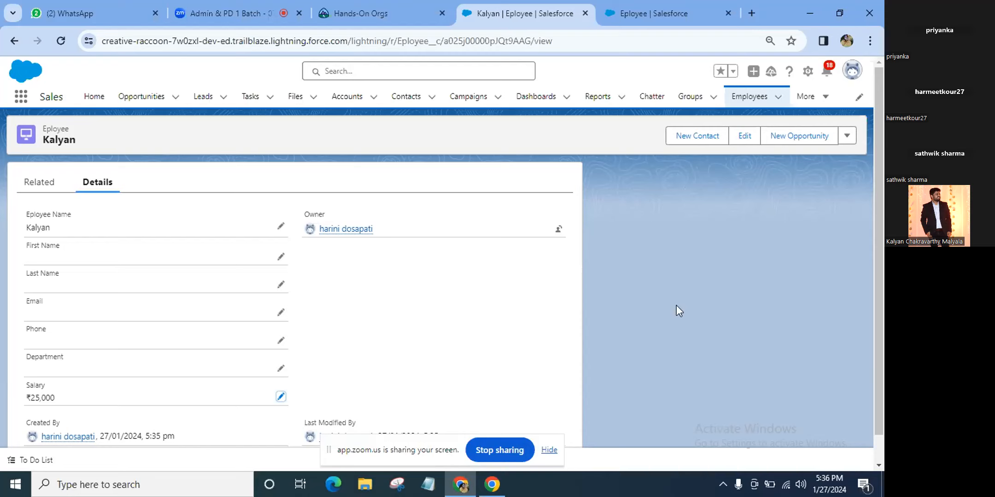
# Unmute in the Zoom meeting, then return to the Eployee object's 10-field Fields & Relationships list
pyautogui.click(696, 6)
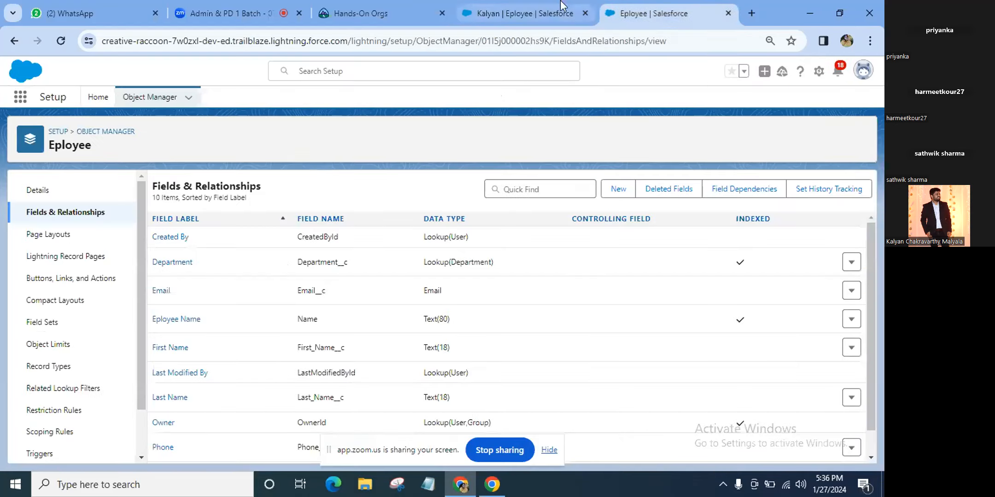
pyautogui.click(560, 10)
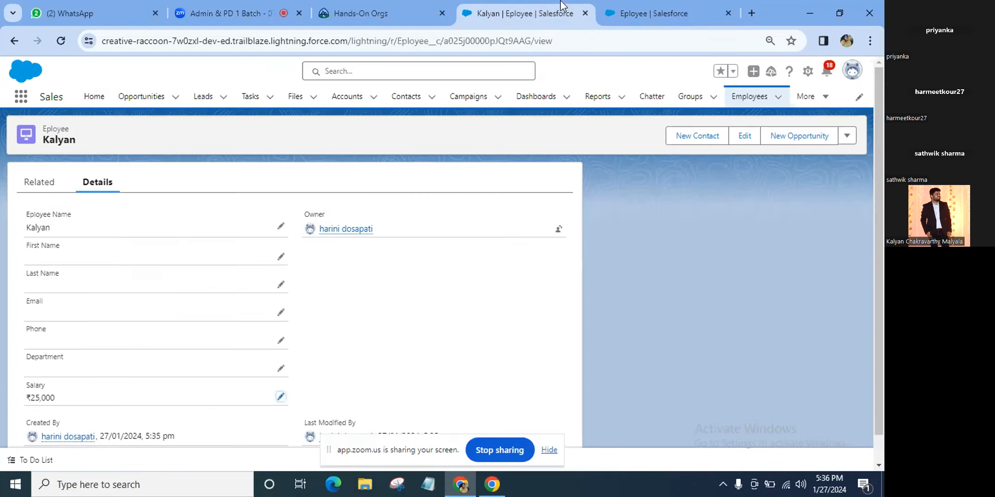
pyautogui.click(229, 13)
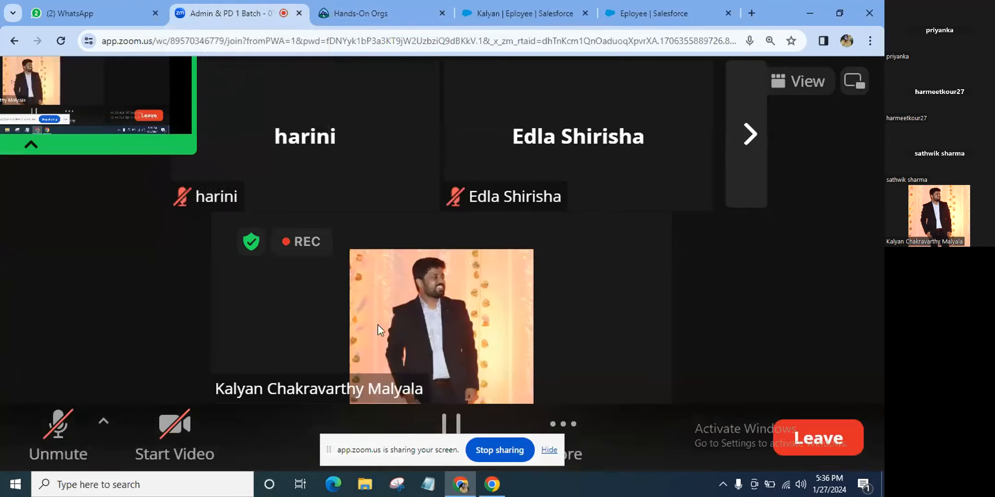
pyautogui.click(79, 420)
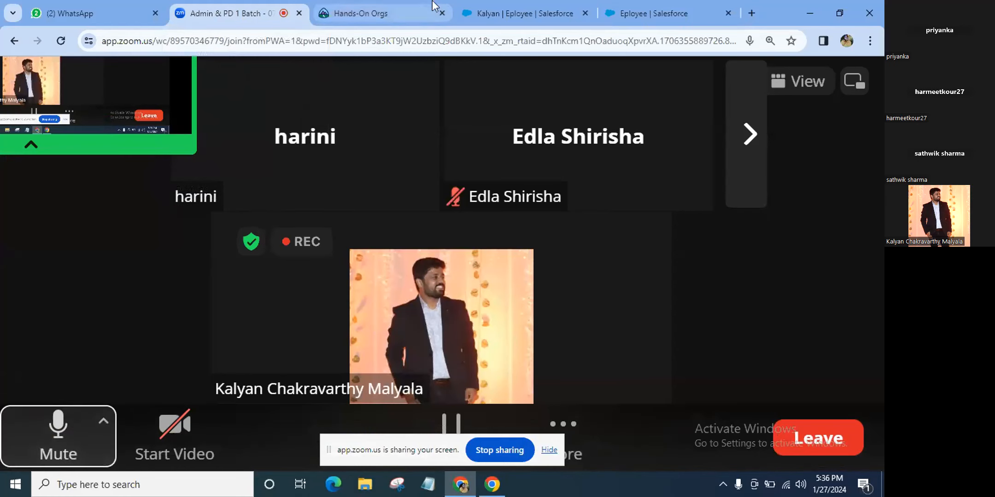
pyautogui.click(649, 14)
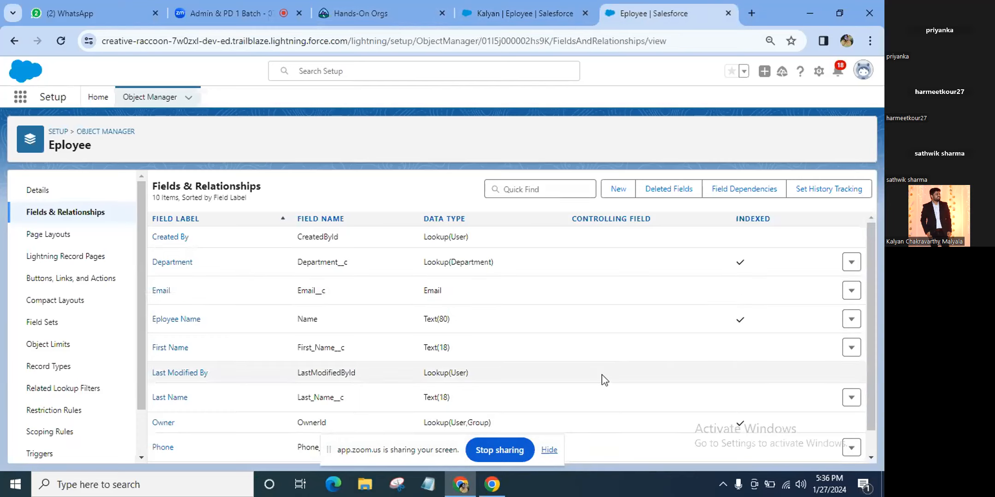
pyautogui.scroll(-1, 605, 381)
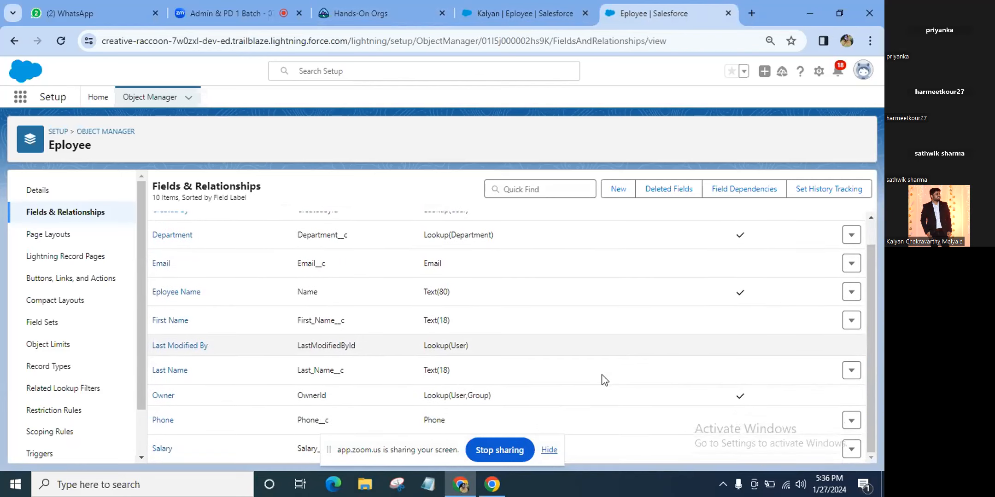
pyautogui.scroll(1, 604, 381)
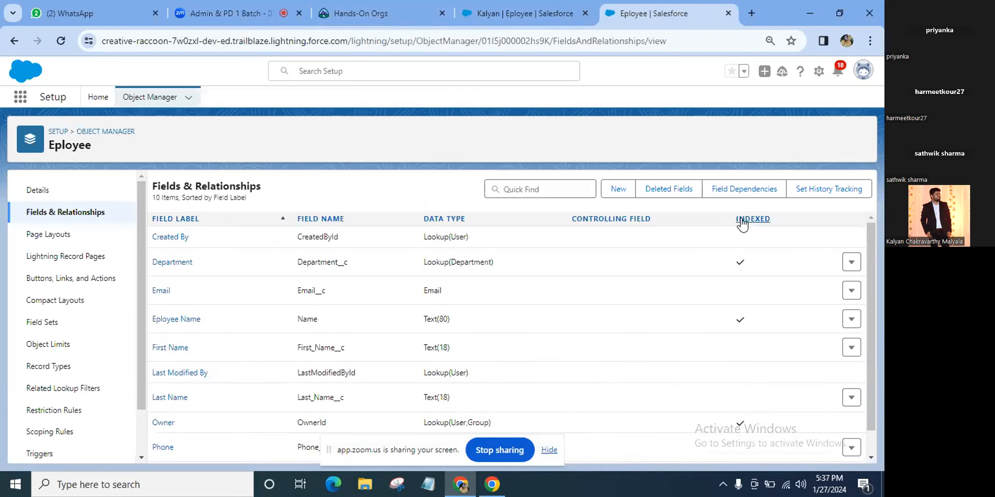
# Begin a new Eployee custom field and pick Formula as the data type
pyautogui.click(619, 188)
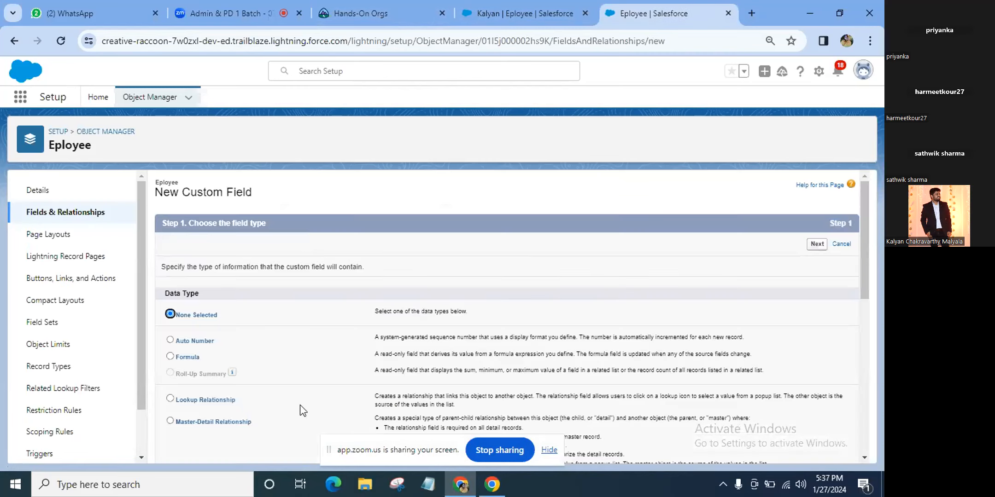
pyautogui.scroll(-2, 300, 405)
pyautogui.scroll(-1, 299, 405)
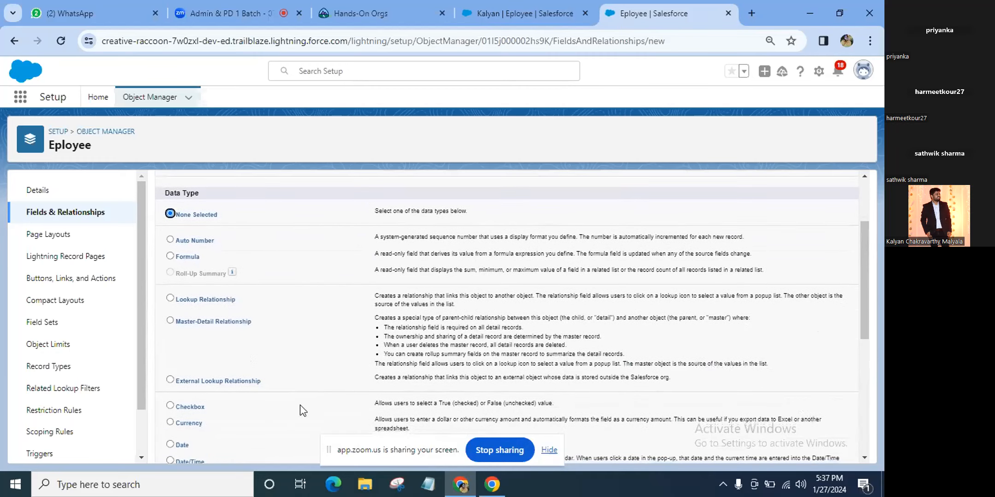
pyautogui.scroll(-1, 300, 406)
pyautogui.scroll(1, 300, 405)
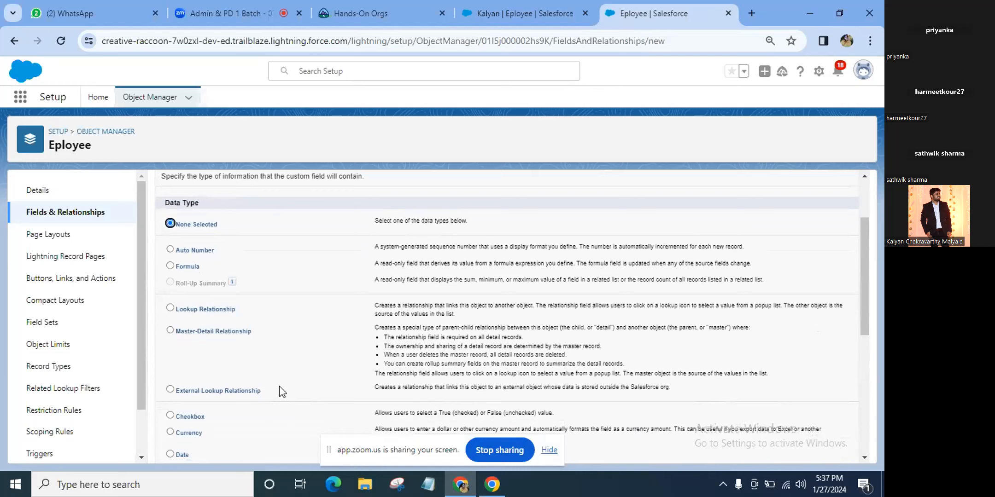
pyautogui.click(171, 266)
pyautogui.scroll(4, 583, 341)
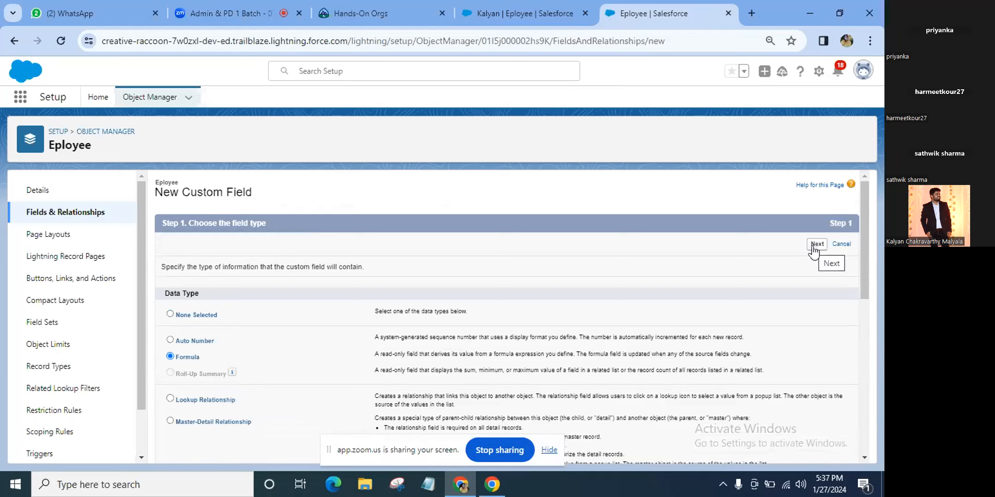
# Label the formula field 'Tax', choose a Currency return type, and proceed to Step 3
pyautogui.click(814, 245)
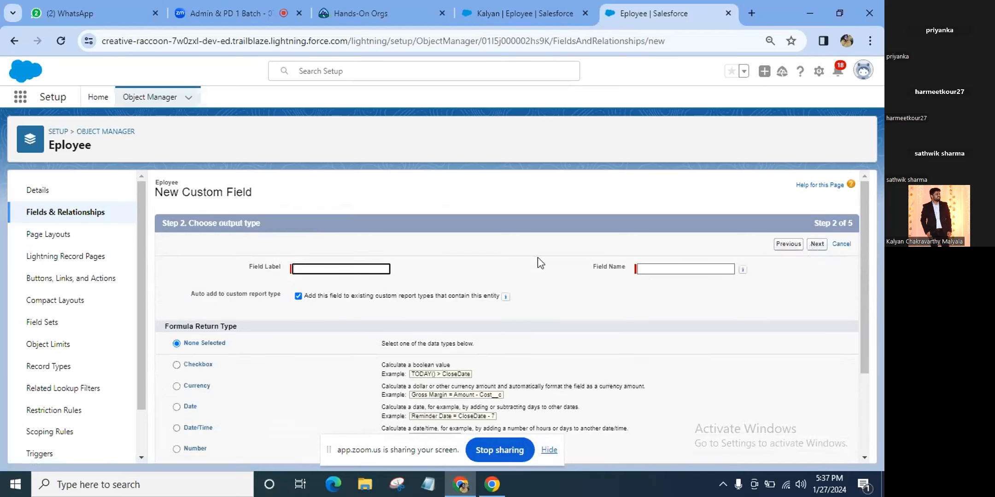
pyautogui.write('Tax')
pyautogui.scroll(-2, 366, 409)
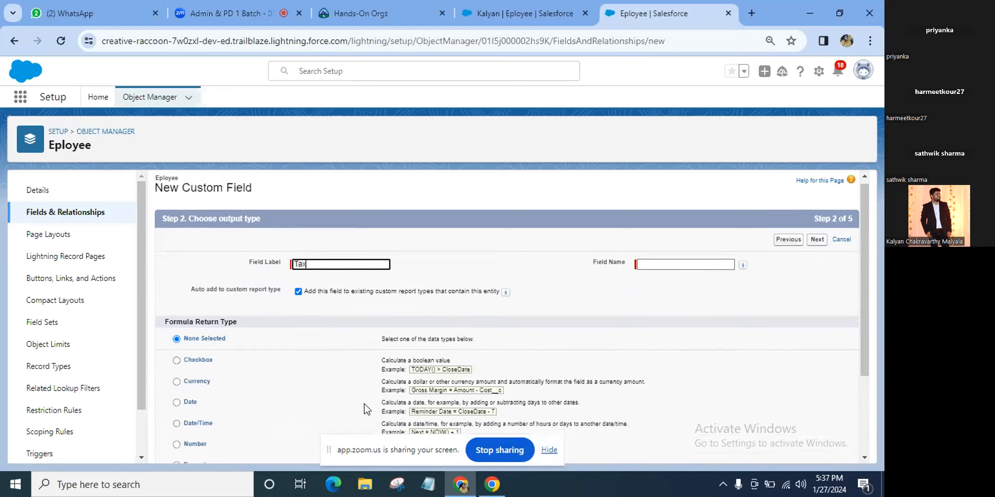
pyautogui.scroll(-3, 366, 409)
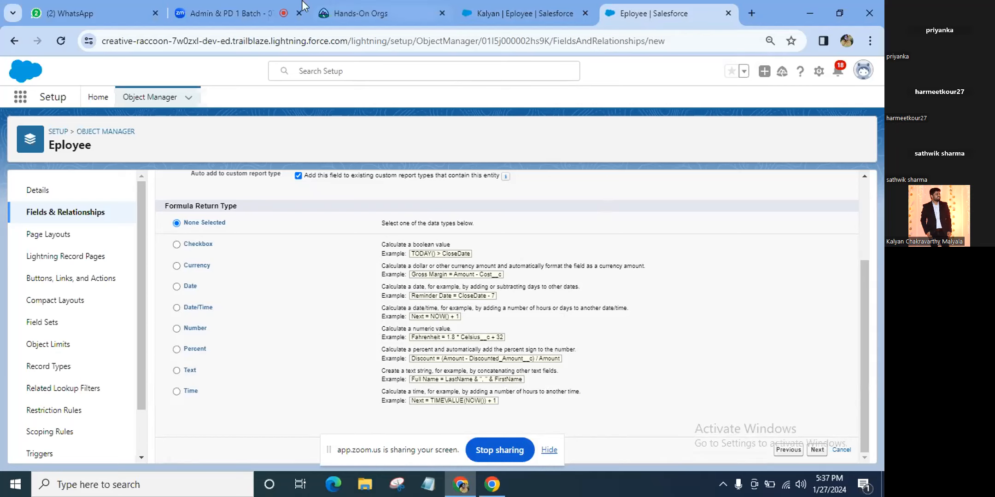
pyautogui.scroll(1, 325, 296)
pyautogui.scroll(2, 325, 296)
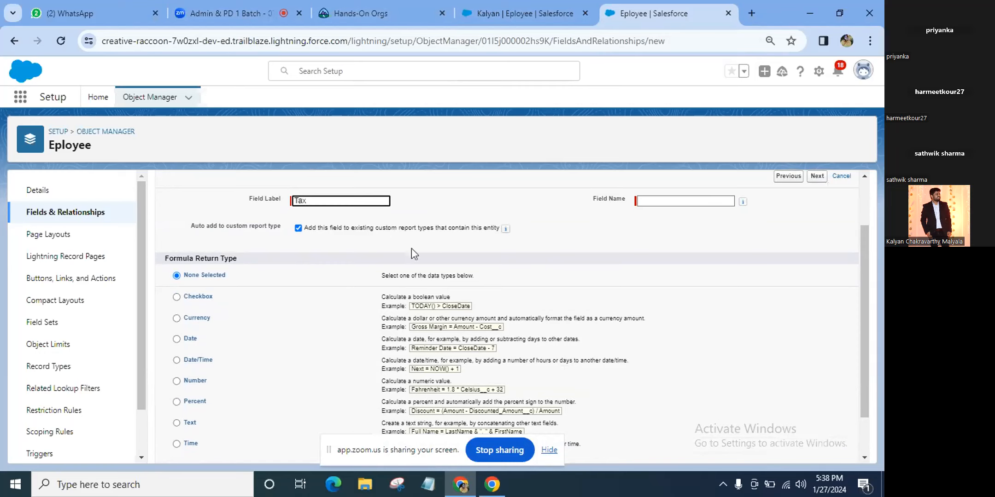
pyautogui.click(176, 321)
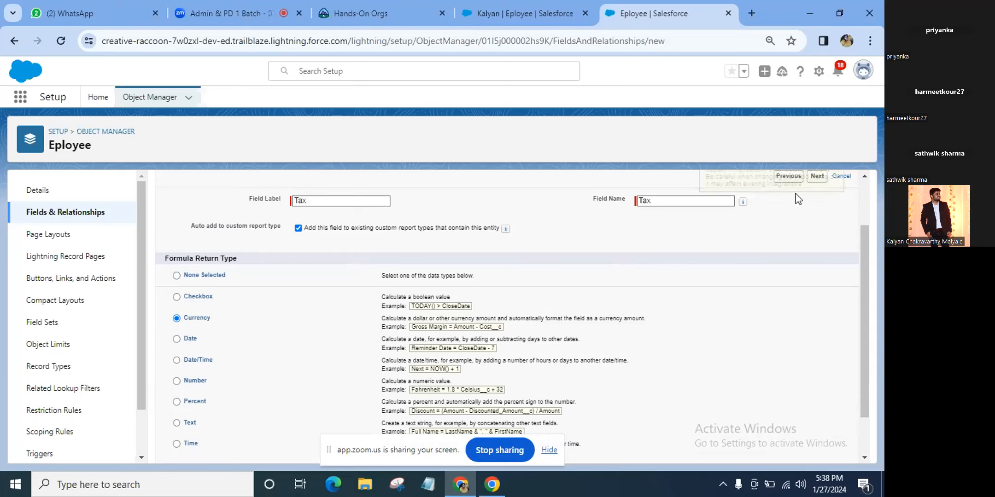
pyautogui.click(817, 177)
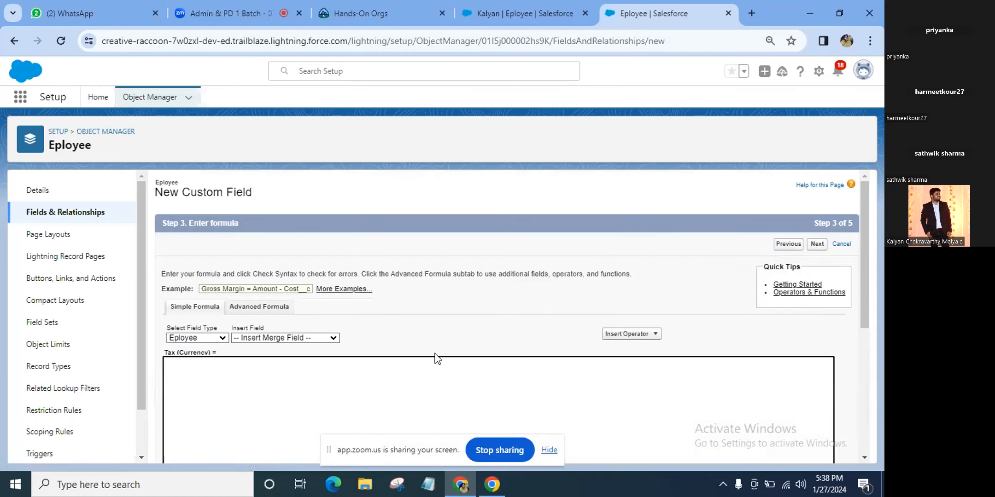
# Duplicate the Eployee setup tab and show Fields & Relationships in the copy
pyautogui.scroll(-2, 437, 358)
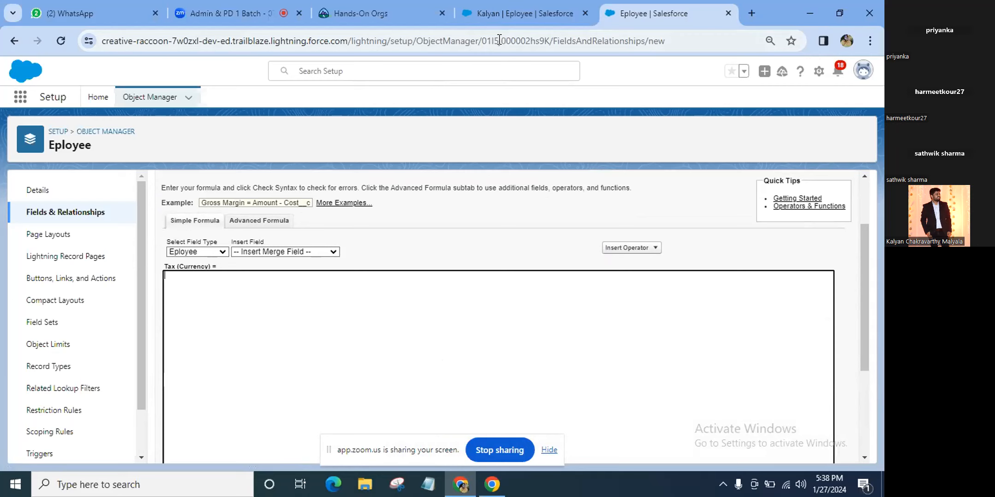
pyautogui.click(372, 4)
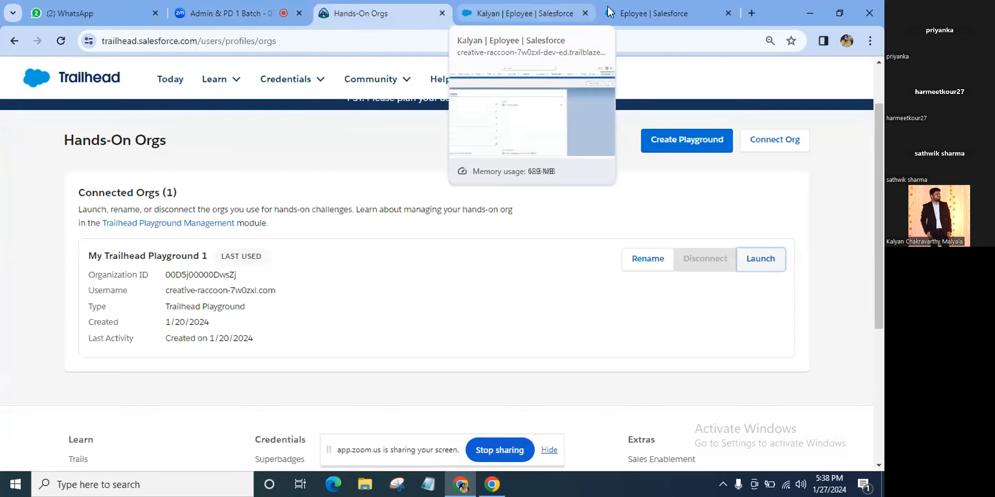
pyautogui.click(551, 8)
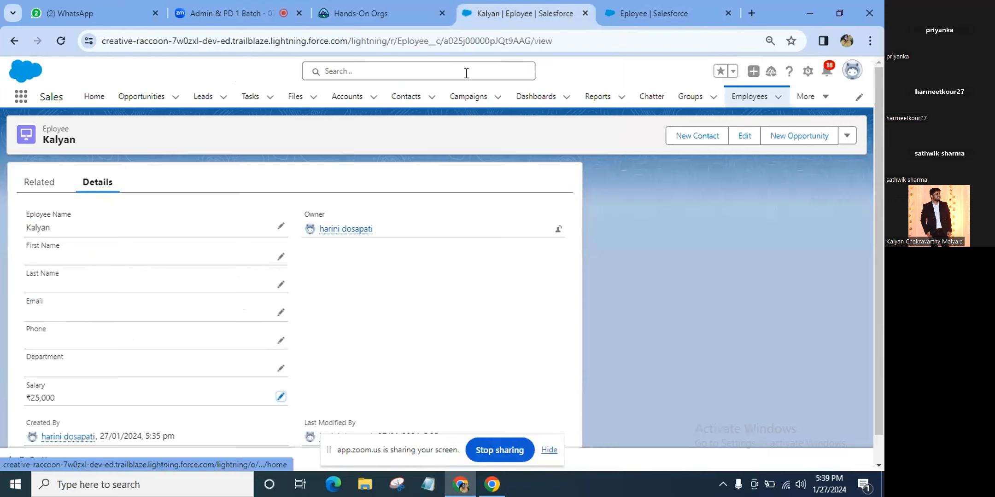
pyautogui.click(644, 13)
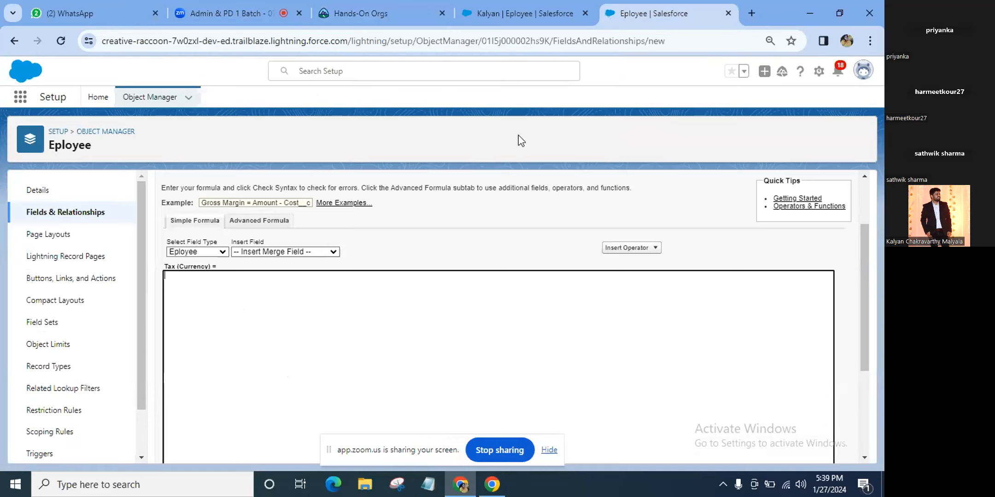
pyautogui.rightClick(661, 14)
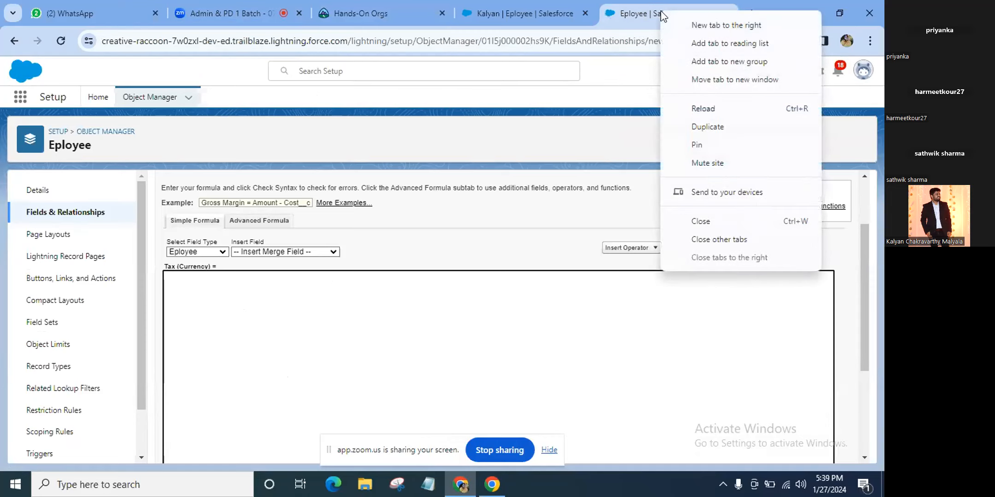
pyautogui.click(702, 126)
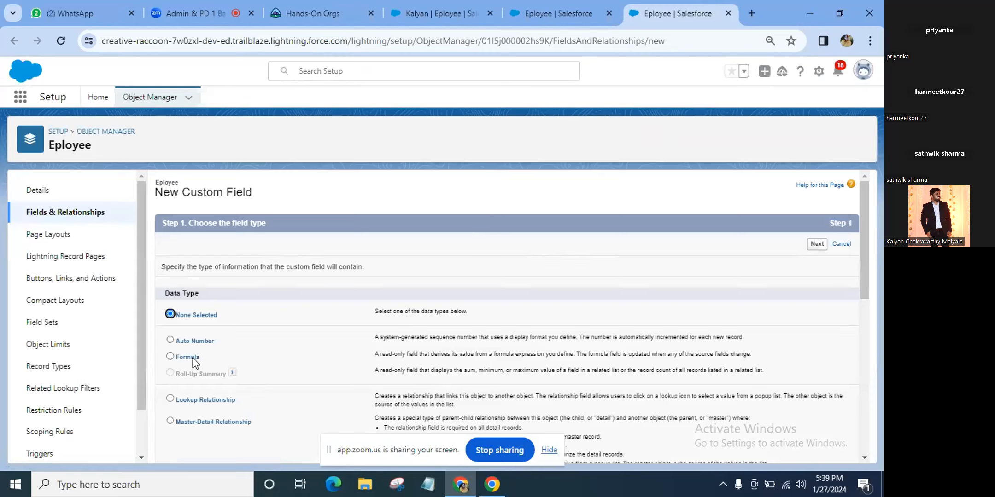
pyautogui.click(107, 223)
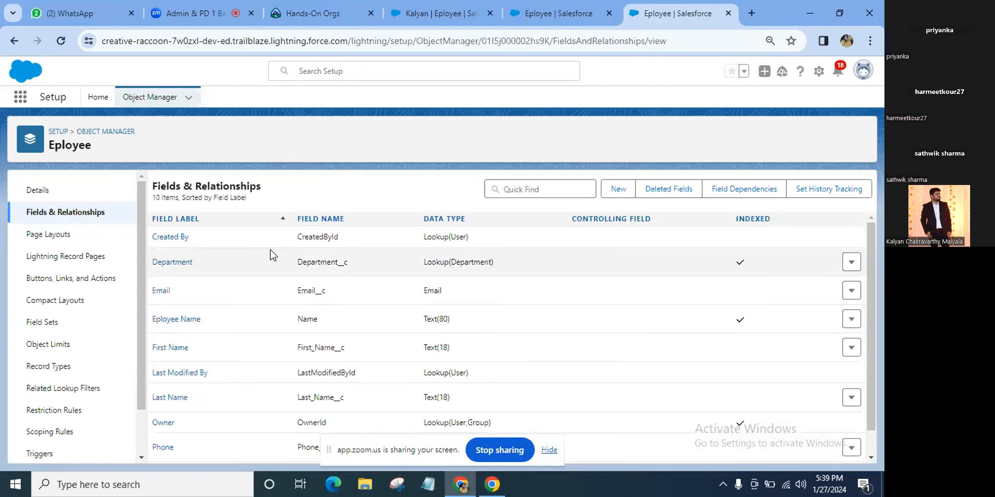
# Start the Tax formula in the Simple Formula editor as '0.05 *'
pyautogui.click(576, 9)
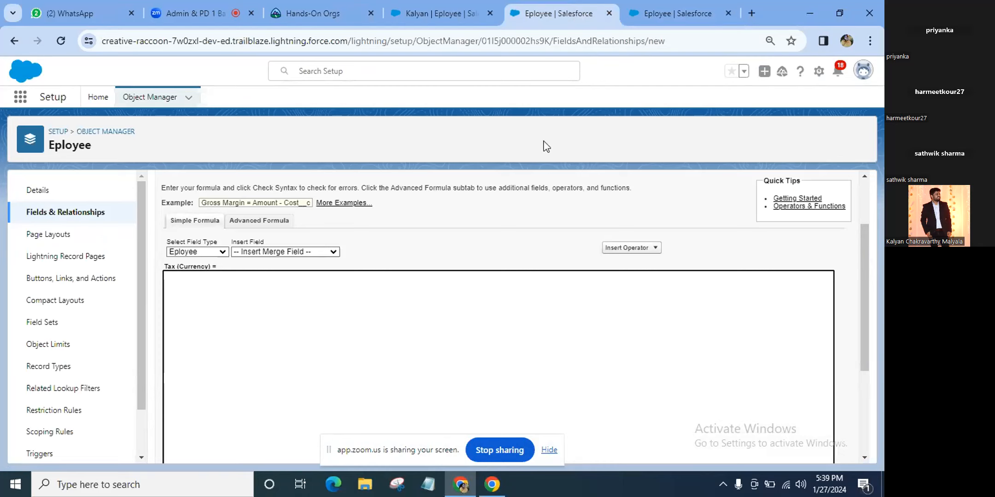
pyautogui.moveTo(663, 19)
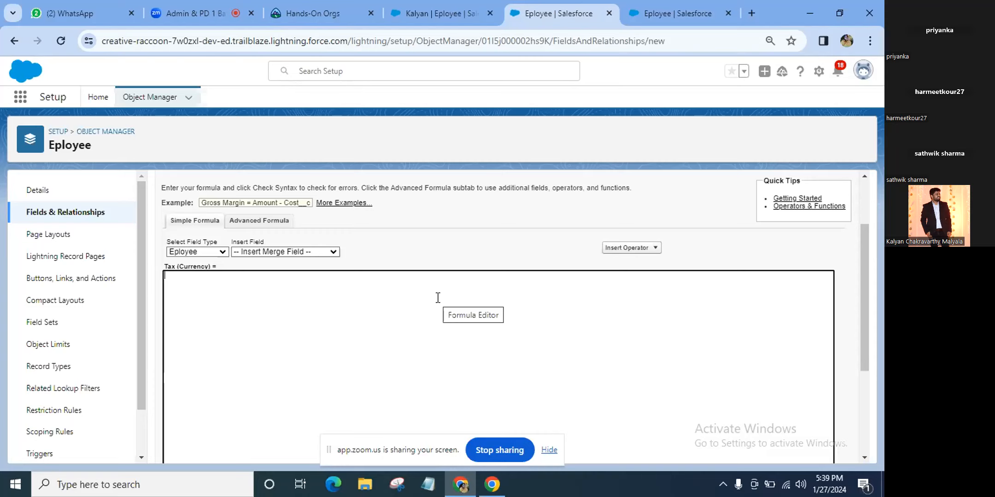
pyautogui.write('0.05 *')
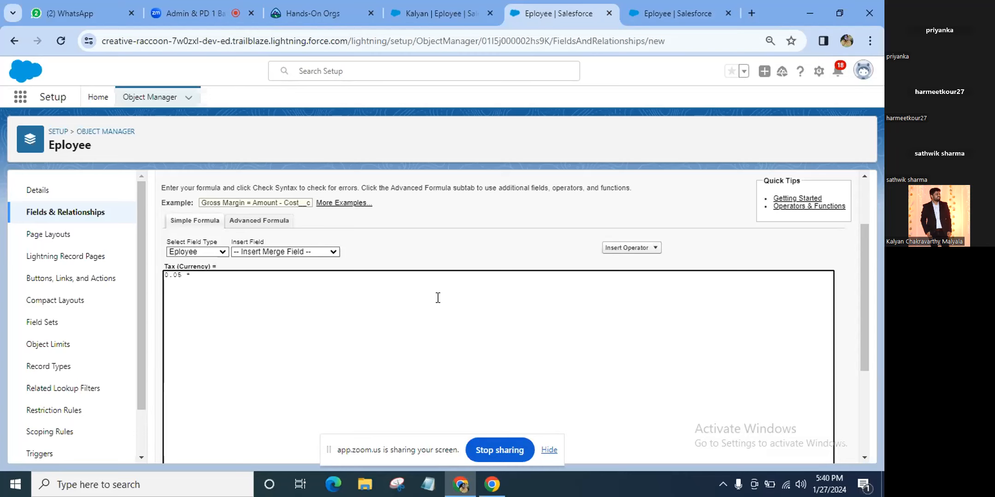
# Copy the Salary field's API name from the duplicate tab's fields list, then return to the formula
pyautogui.click(692, 13)
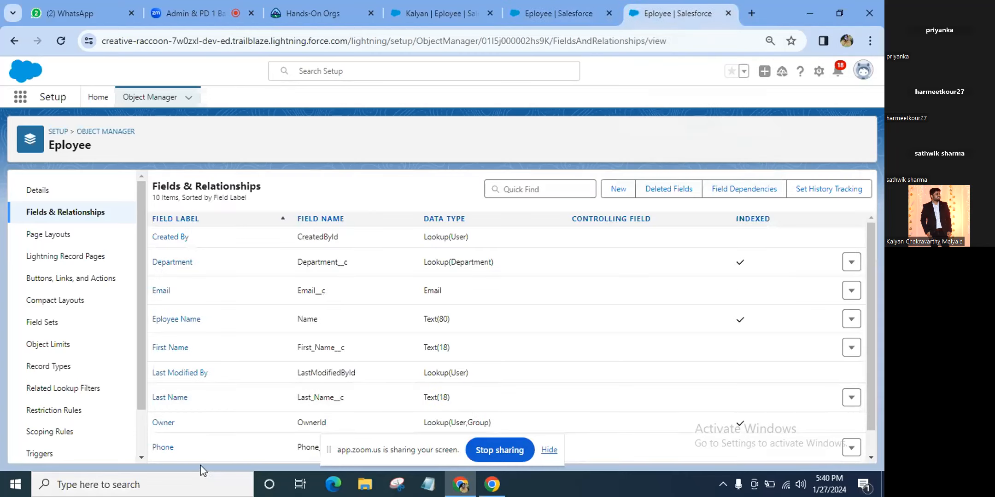
pyautogui.scroll(-1, 223, 424)
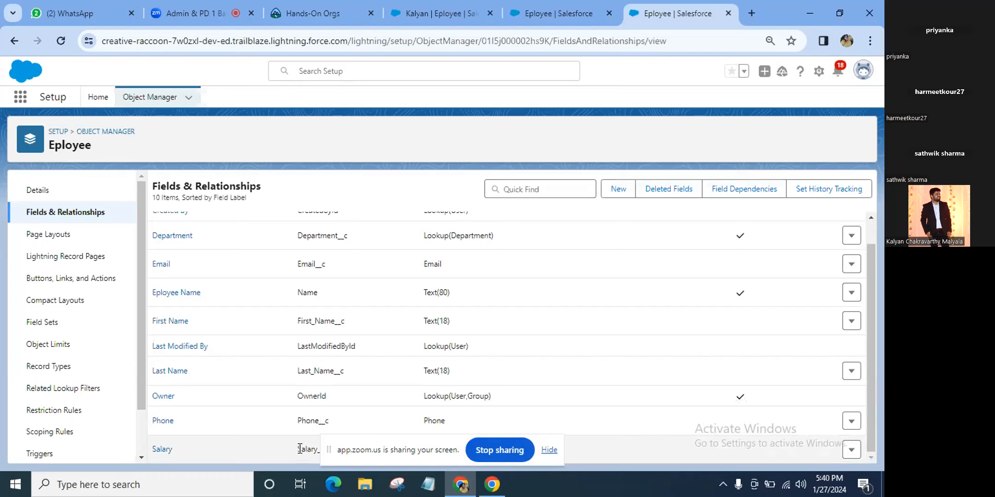
pyautogui.moveTo(300, 449); pyautogui.dragTo(324, 450)
pyautogui.moveTo(398, 419); pyautogui.dragTo(421, 410)
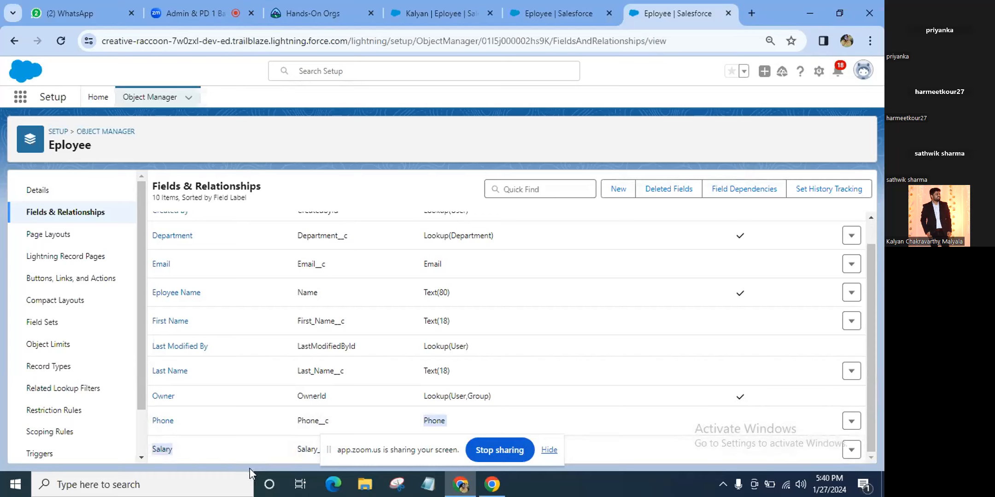
pyautogui.click(257, 454)
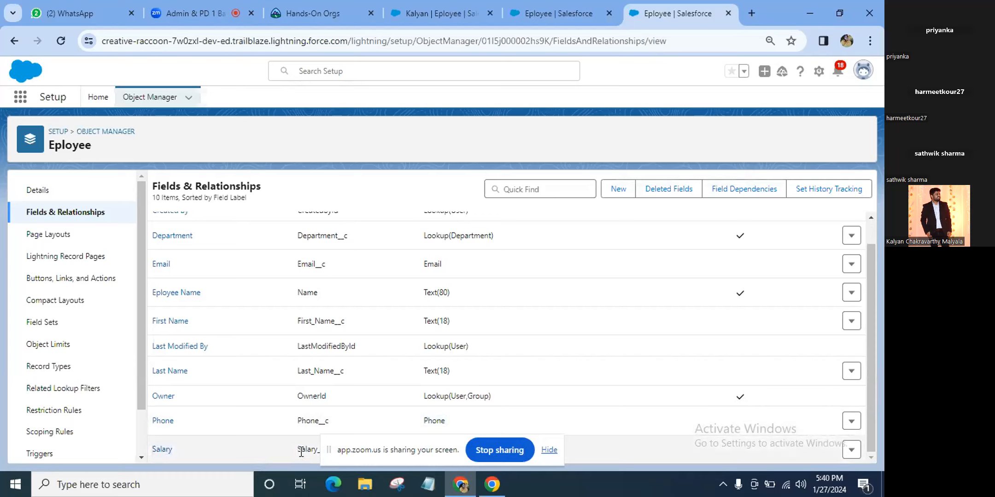
pyautogui.doubleClick(300, 450)
pyautogui.rightClick(299, 450)
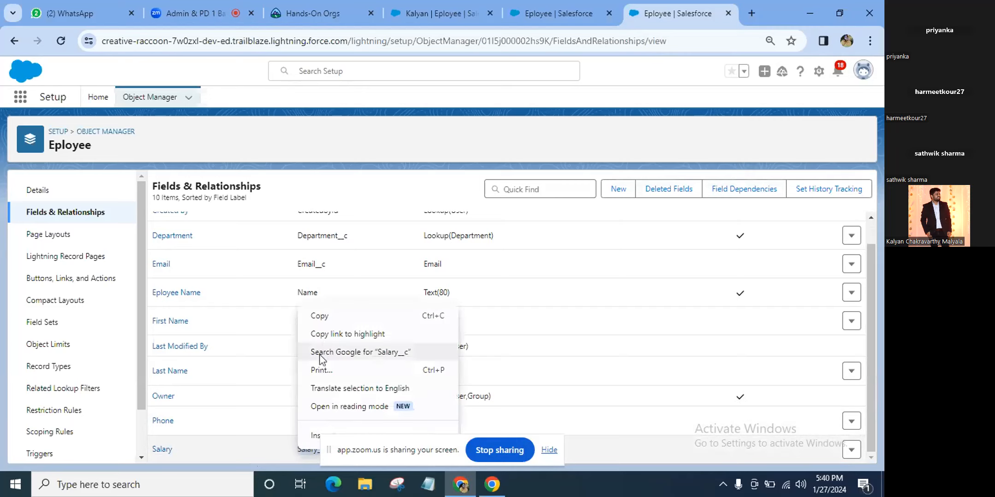
pyautogui.click(324, 317)
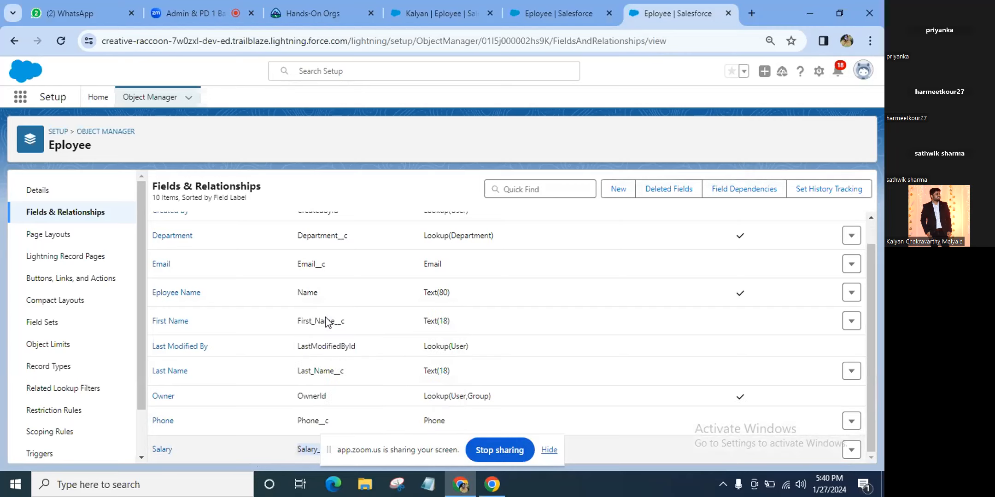
pyautogui.click(534, 8)
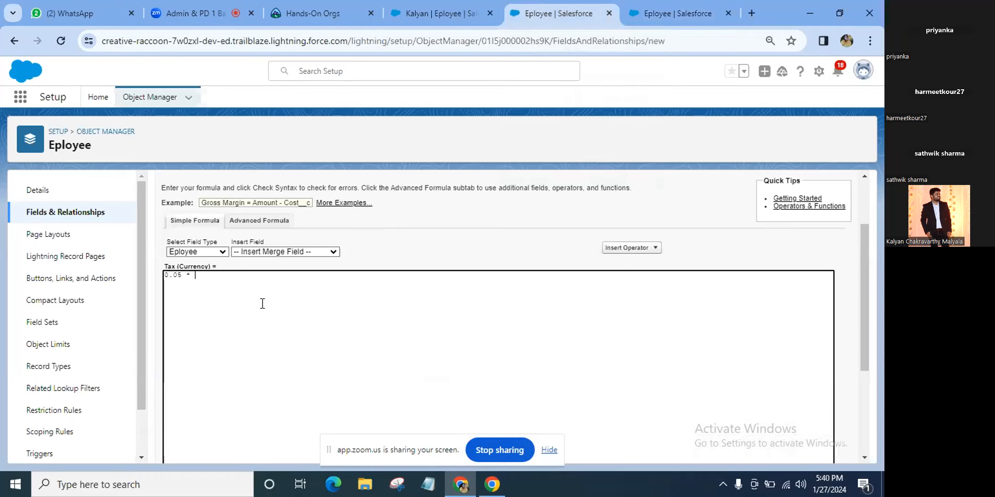
# Paste Salary__c to make the formula '0.05 * Salary__c' and confirm Check Syntax shows no errors
pyautogui.rightClick(232, 278)
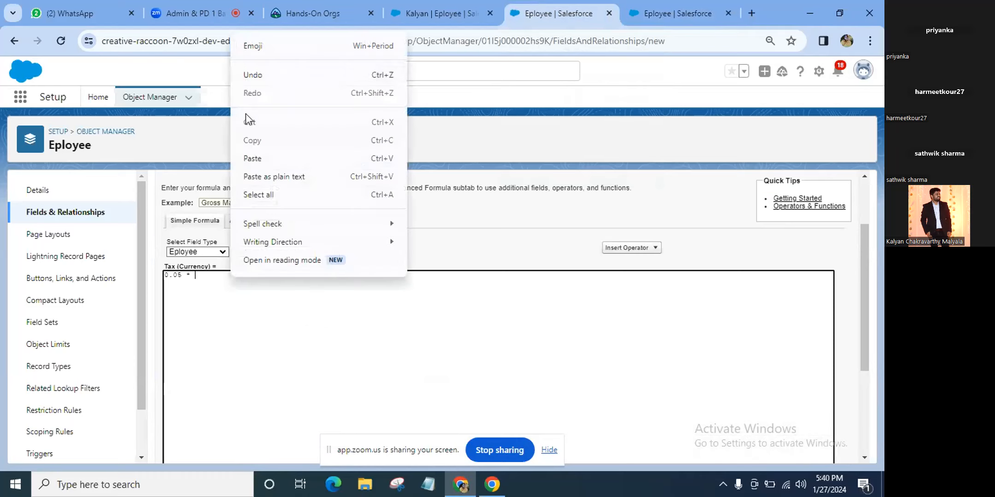
pyautogui.click(249, 158)
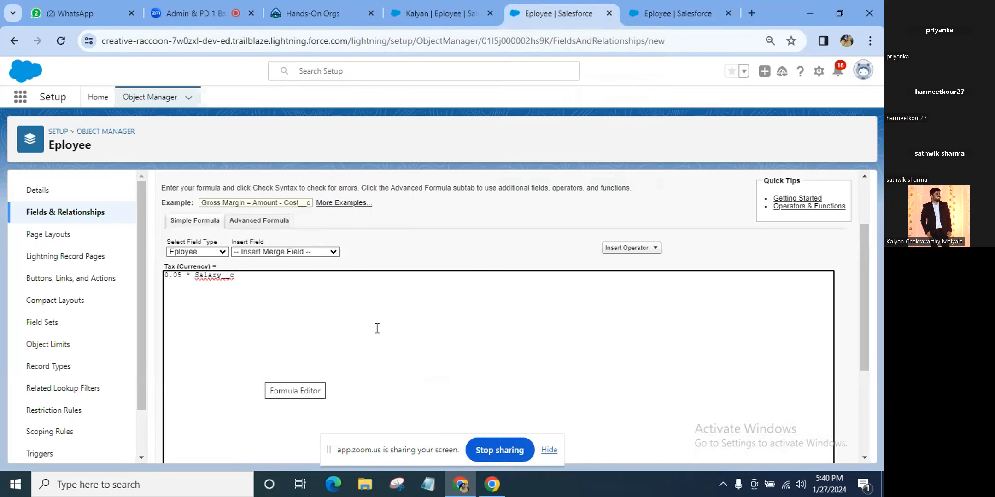
pyautogui.scroll(-3, 417, 326)
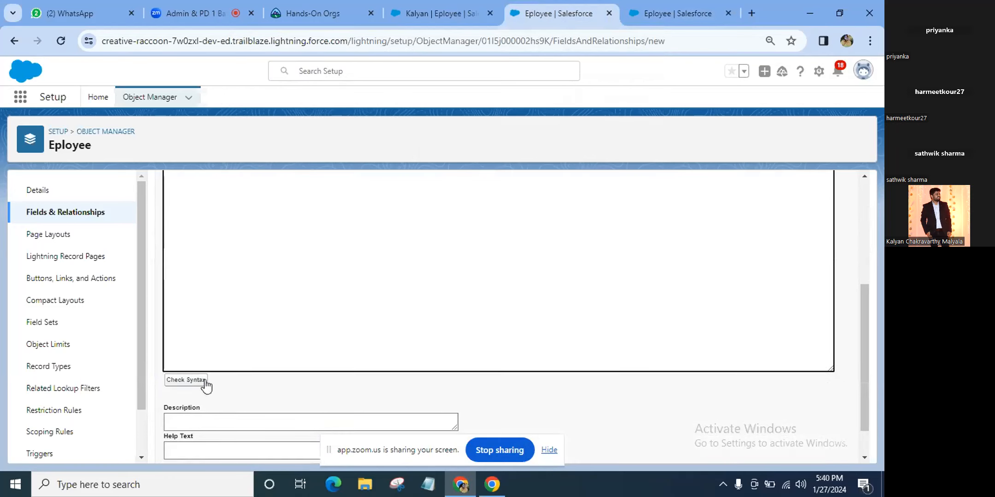
pyautogui.click(204, 381)
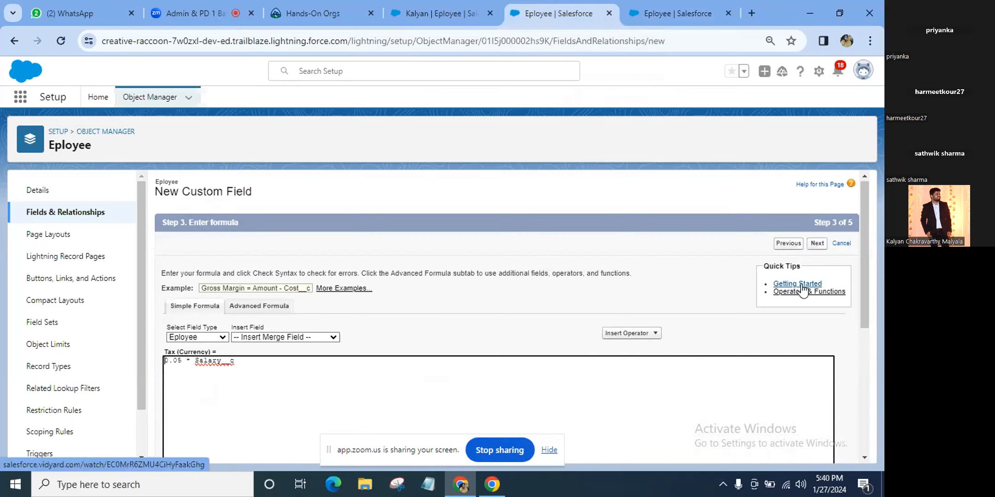
pyautogui.scroll(-4, 802, 290)
pyautogui.scroll(-1, 802, 290)
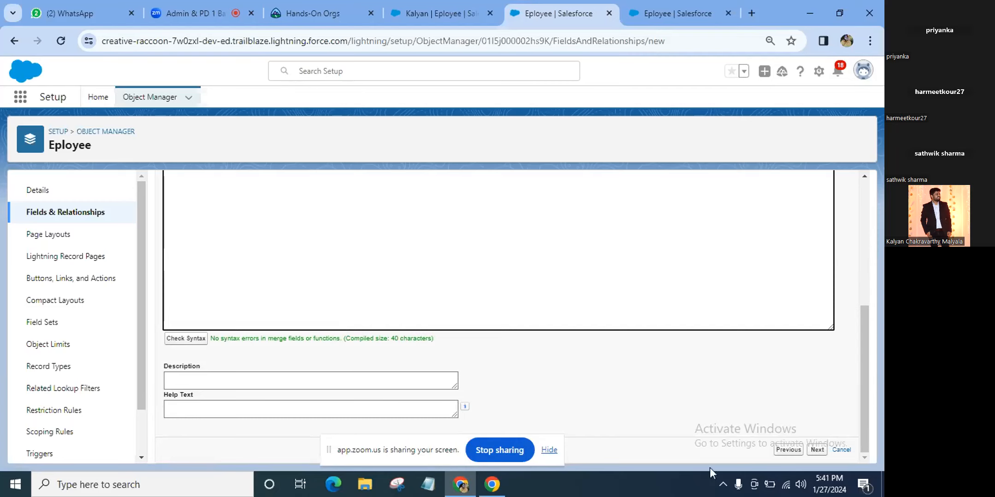
# Enter the Tax field description 'This is the tax field'
pyautogui.click(340, 378)
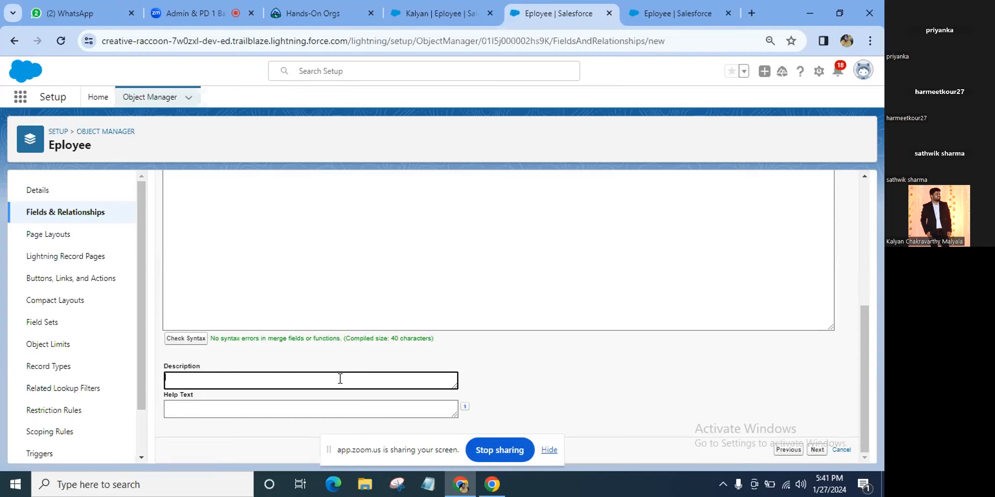
pyautogui.write('Th')
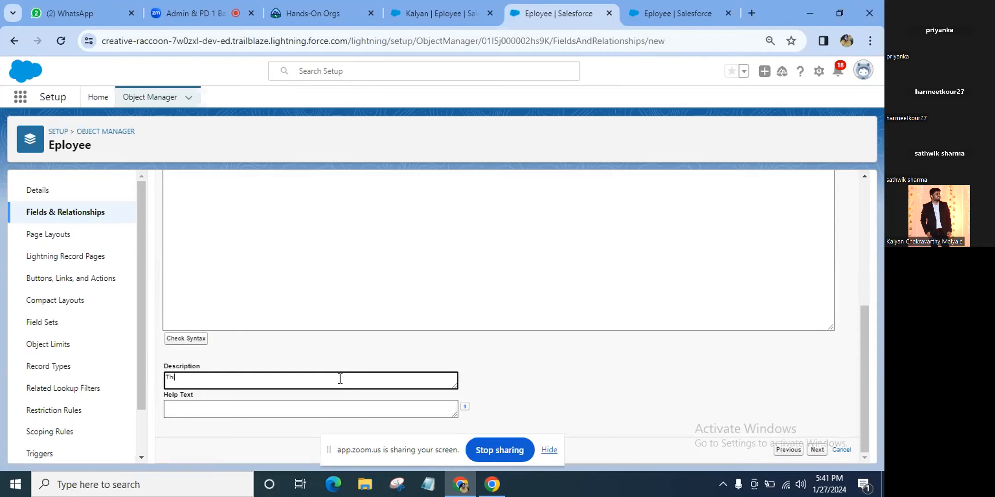
pyautogui.write('is is the tax f')
pyautogui.write('ield')
# Enter help text '5% of the Full Salary' and dismiss the Windows Security popup
pyautogui.press('Tab')
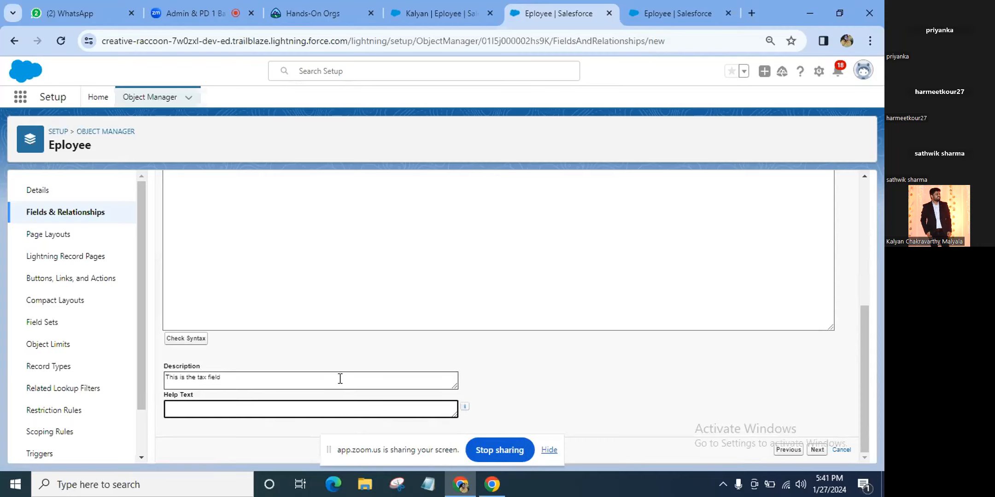
pyautogui.write('5')
pyautogui.write('%')
pyautogui.write(' of h')
pyautogui.write('he ')
pyautogui.write('full sa')
pyautogui.write('lary')
pyautogui.press('Left')
pyautogui.press('Left')
pyautogui.press('BackSpace')
pyautogui.write('S')
pyautogui.press('Left')
pyautogui.press('Left')
pyautogui.press('Left')
pyautogui.press('Left')
pyautogui.press('Left')
pyautogui.press('Left')
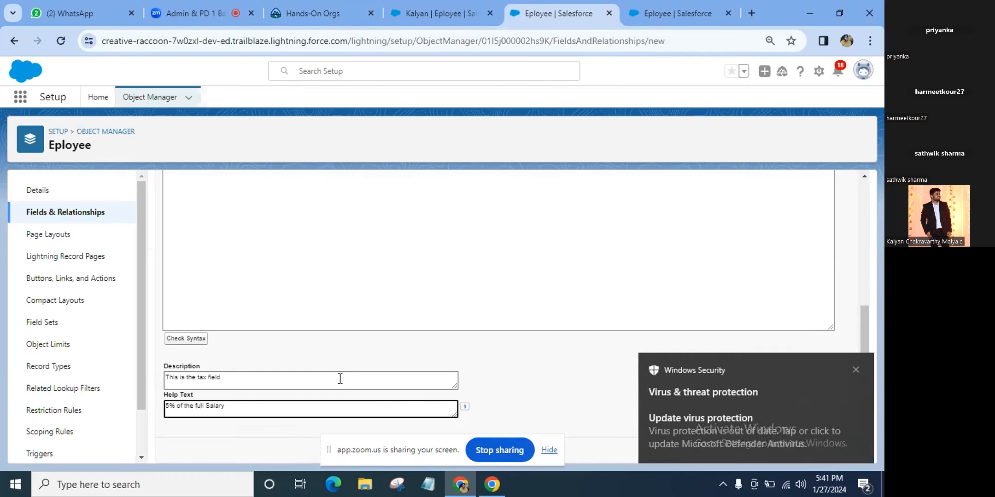
pyautogui.press('Delete')
pyautogui.write('F')
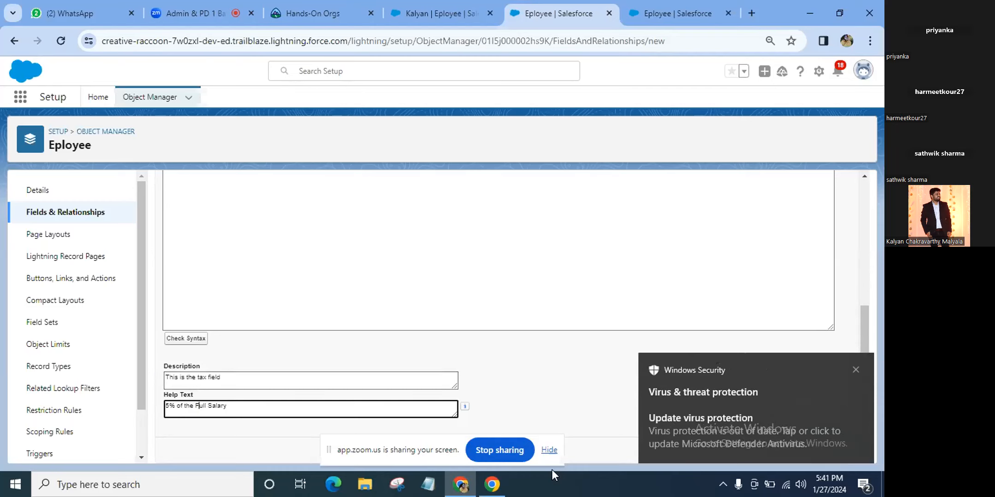
pyautogui.rightClick(554, 419)
pyautogui.click(855, 370)
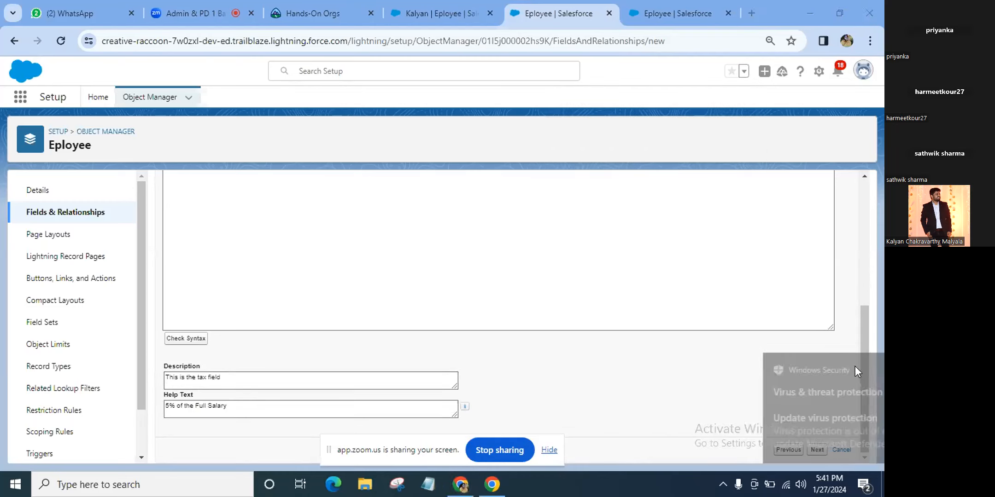
# Keep default field-level security and the Eployee Layout placement, then save the Tax field
pyautogui.click(816, 450)
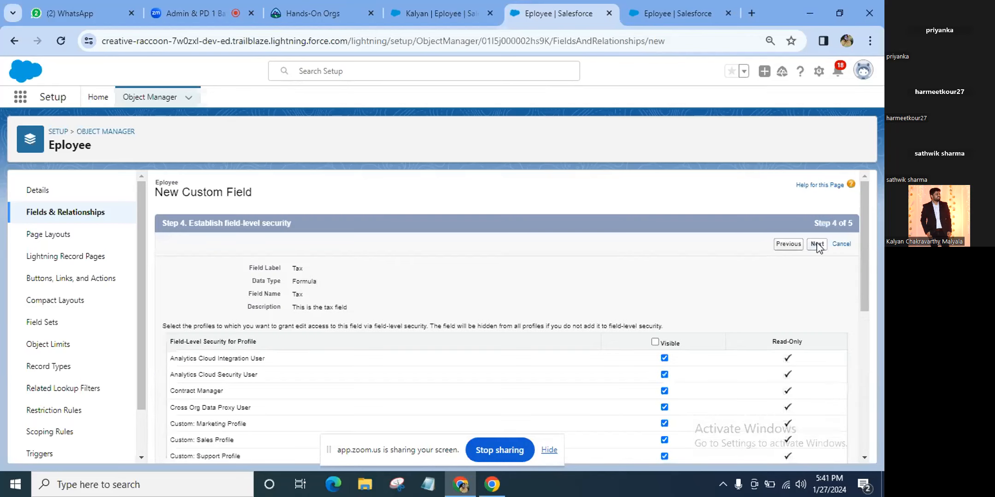
pyautogui.click(816, 244)
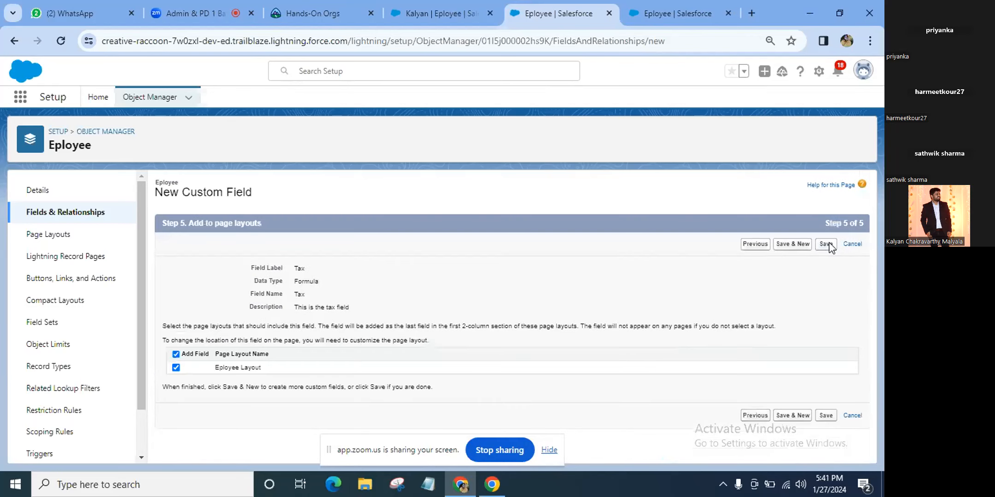
pyautogui.click(826, 245)
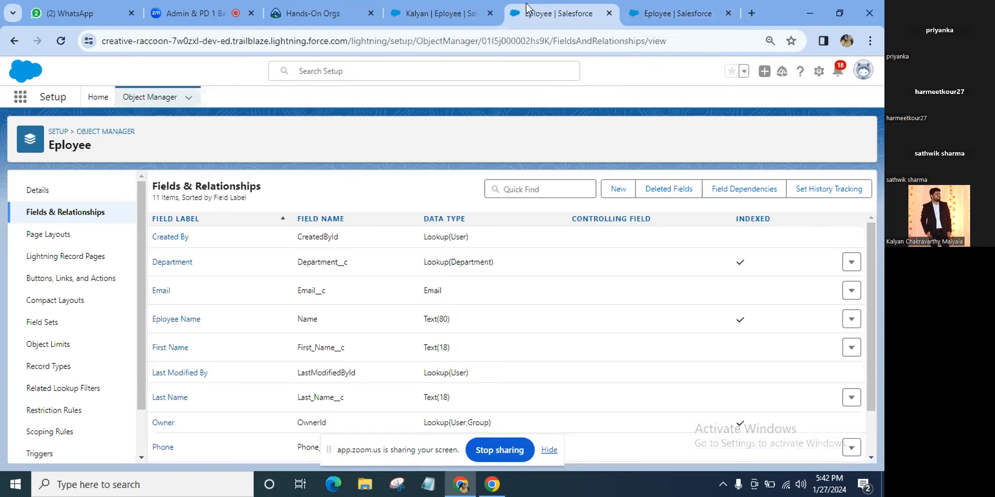
# Reload the employee record to see Tax shown as ₹1,250.00 for the ₹25,000 salary
pyautogui.click(464, 2)
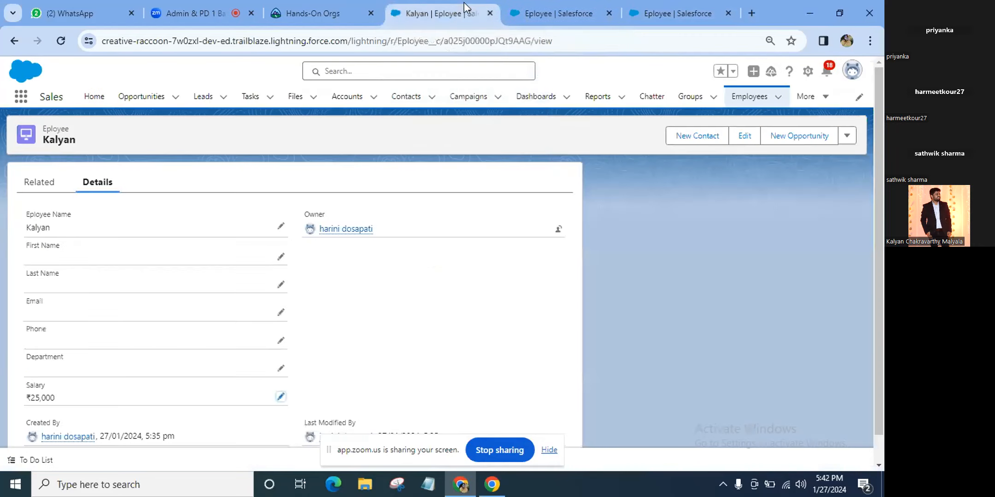
pyautogui.scroll(-1, 254, 293)
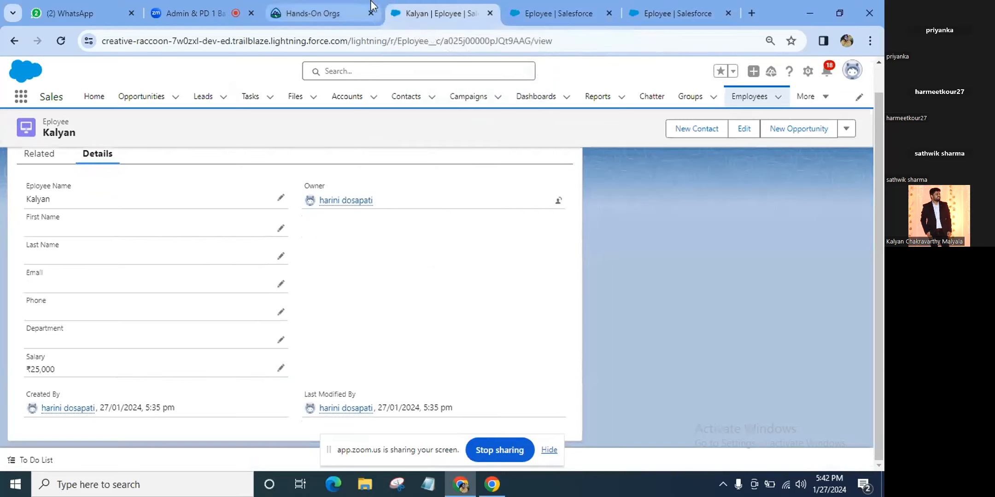
pyautogui.click(64, 42)
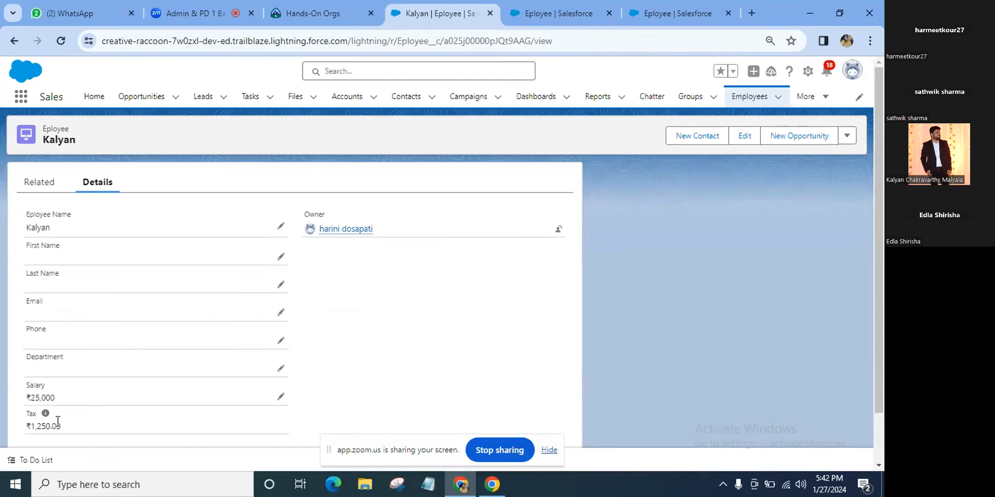
pyautogui.scroll(-1, 55, 424)
pyautogui.moveTo(57, 427)
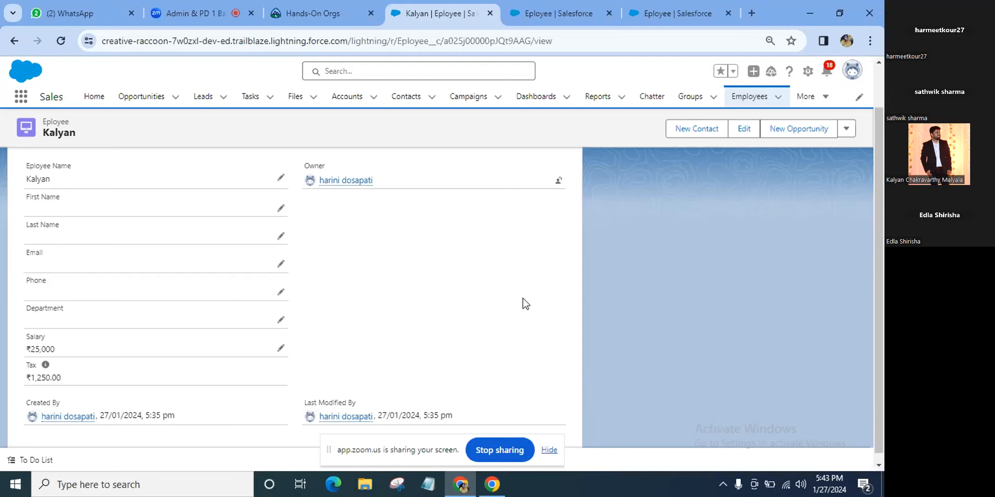
pyautogui.scroll(1, 525, 304)
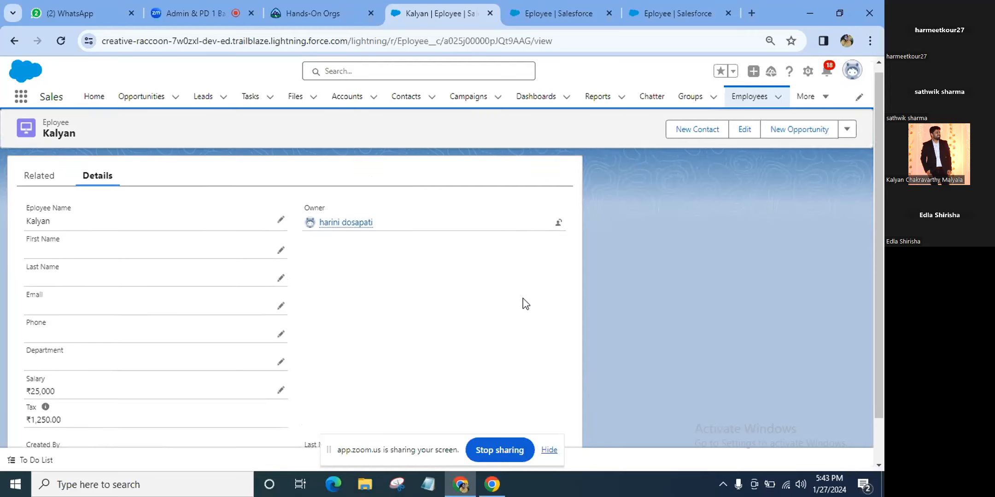
pyautogui.scroll(-1, 525, 304)
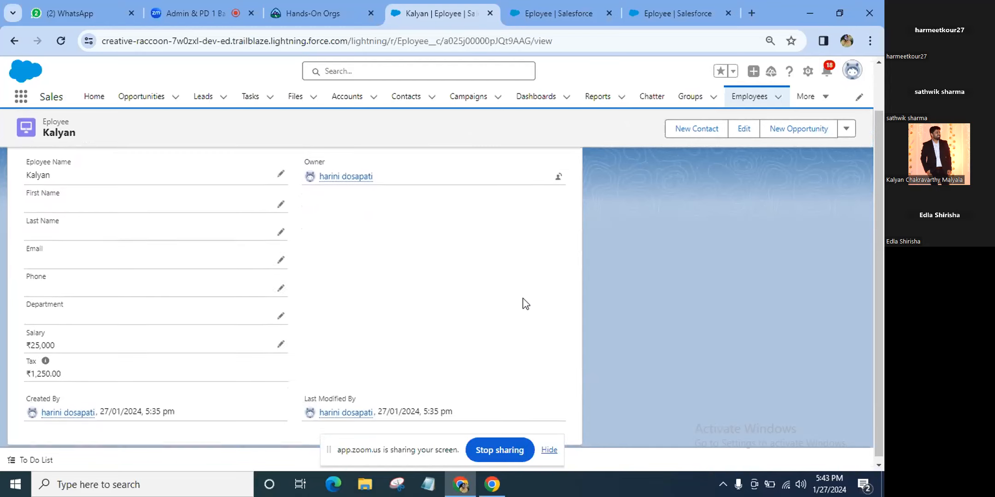
pyautogui.scroll(2, 525, 304)
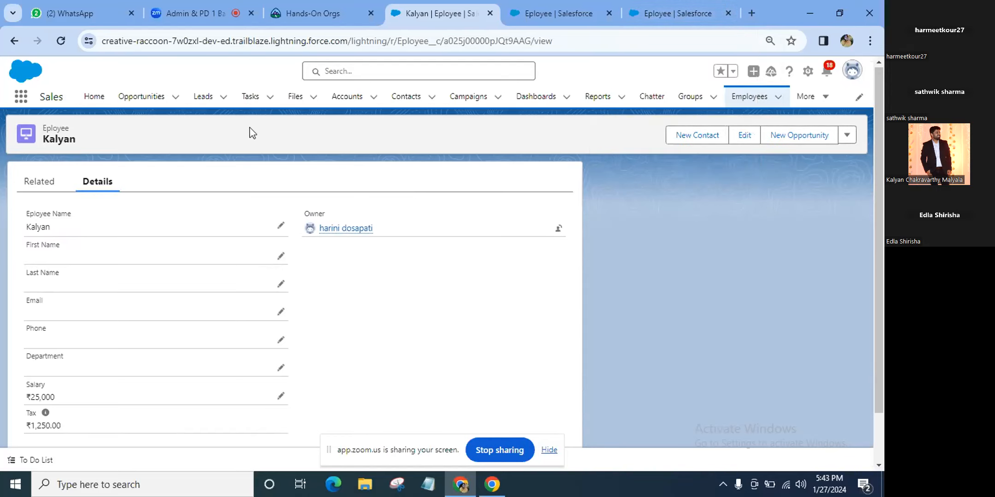
pyautogui.moveTo(658, 5)
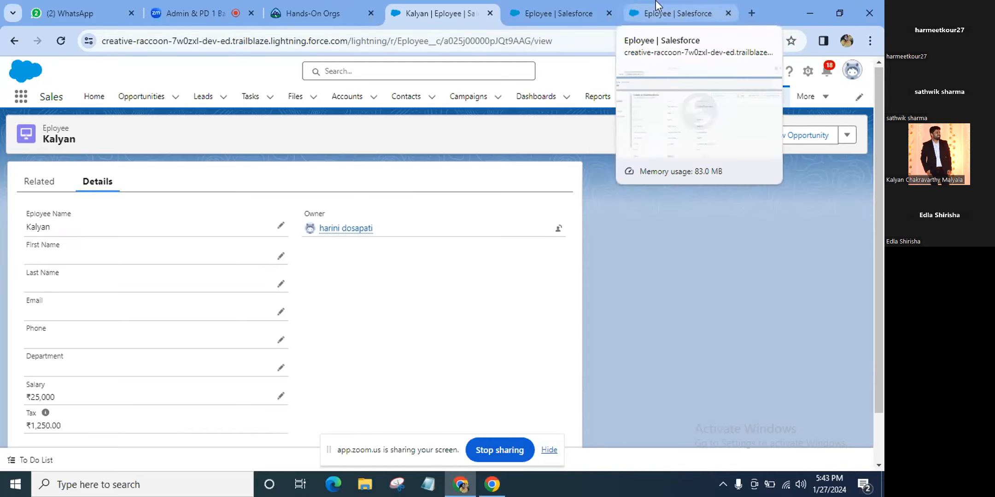
# Start a new custom field of type Formula on the Eployee object
pyautogui.click(658, 6)
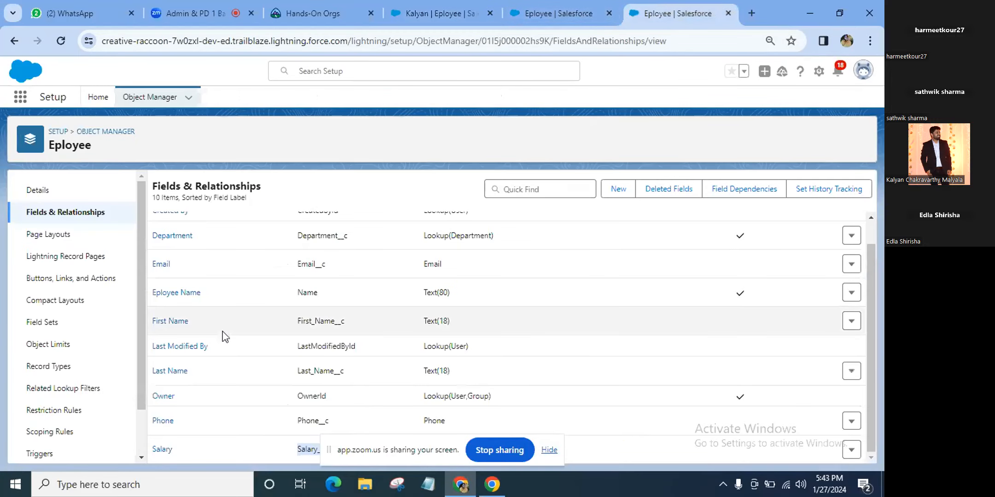
pyautogui.scroll(1, 217, 343)
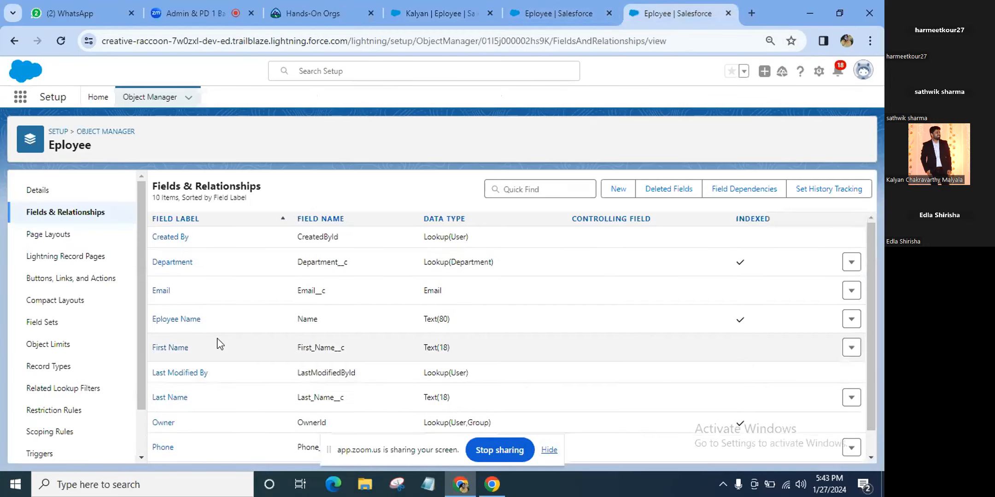
pyautogui.click(611, 191)
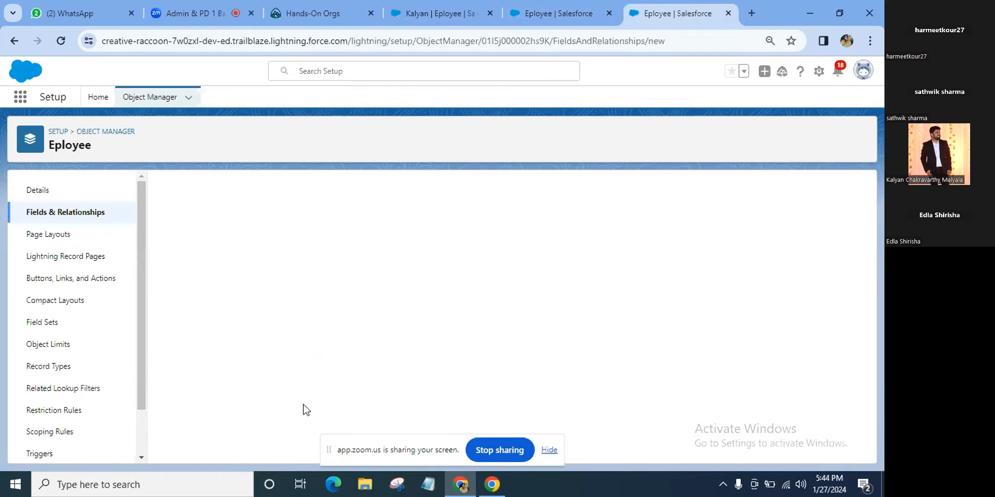
pyautogui.scroll(-2, 173, 295)
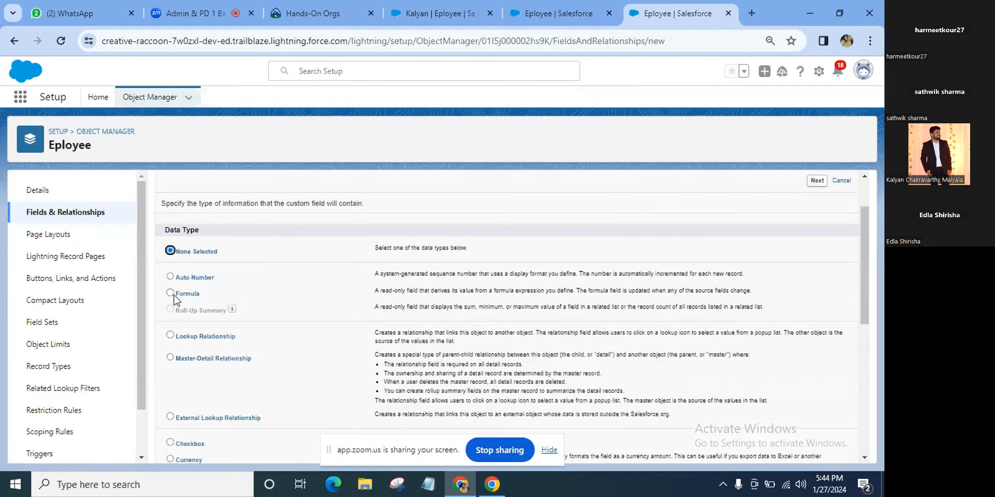
pyautogui.click(173, 295)
pyautogui.click(817, 185)
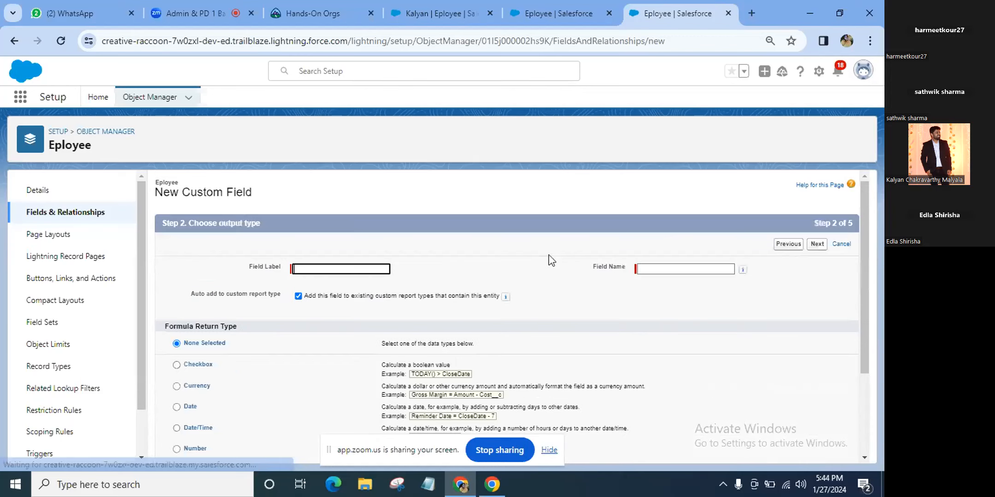
# Label the formula field PF with a Currency return type and proceed to formula entry
pyautogui.scroll(-1, 549, 256)
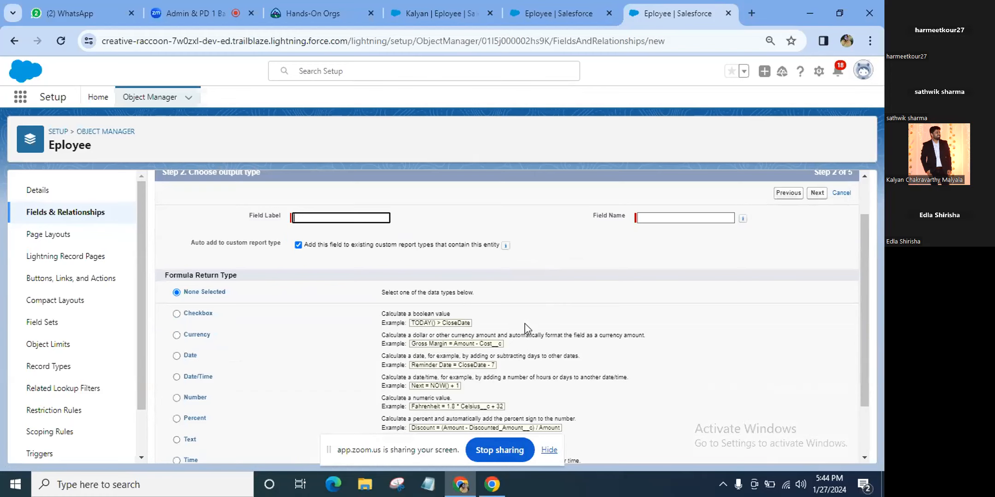
pyautogui.scroll(1, 525, 323)
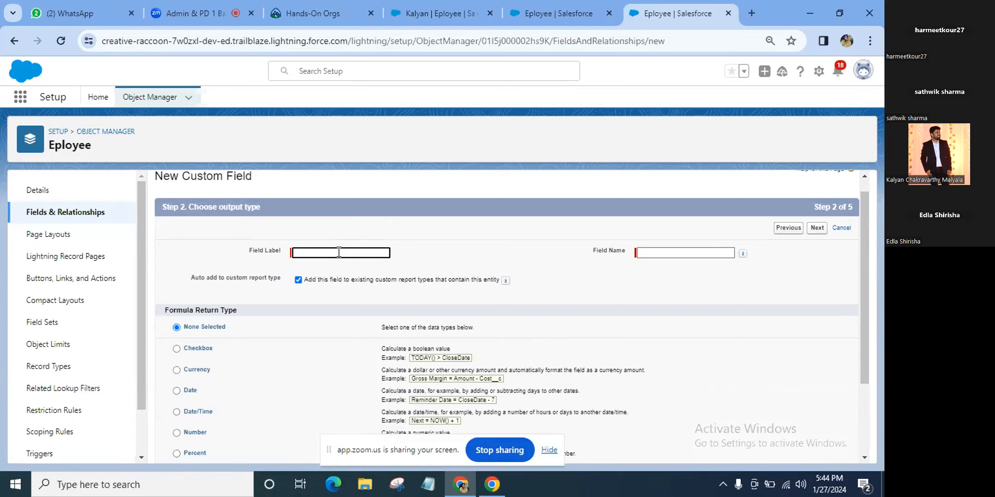
pyautogui.write('sala')
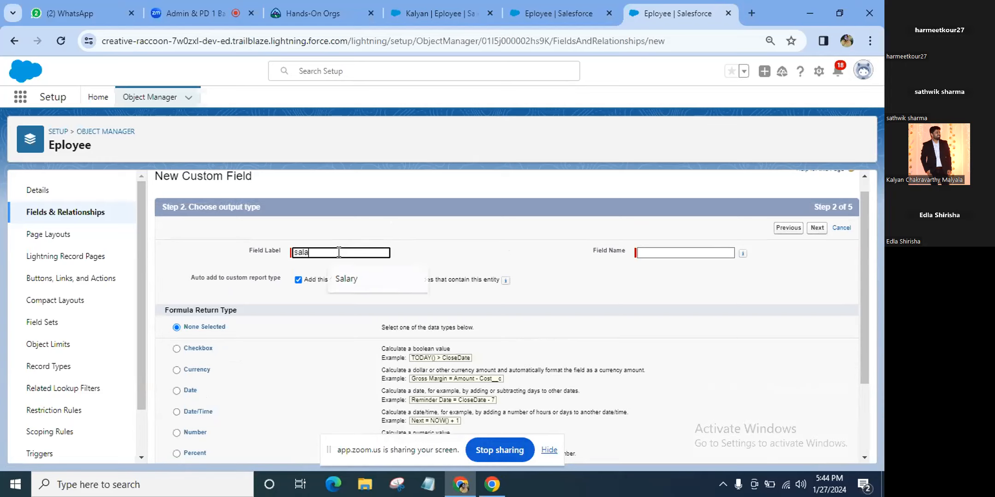
pyautogui.press('BackSpace')
pyautogui.press('BackSpace')
pyautogui.press('BackSpace')
pyautogui.press('BackSpace')
pyautogui.write('PF')
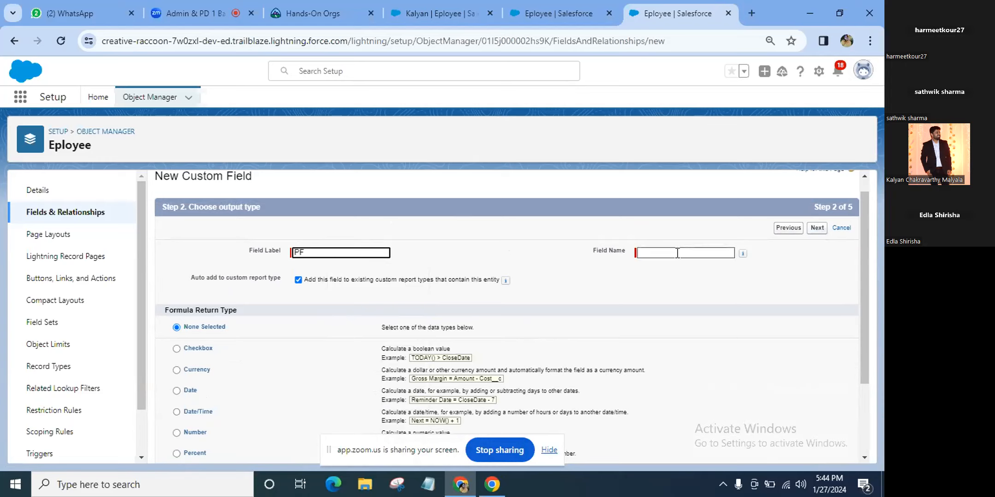
pyautogui.click(177, 372)
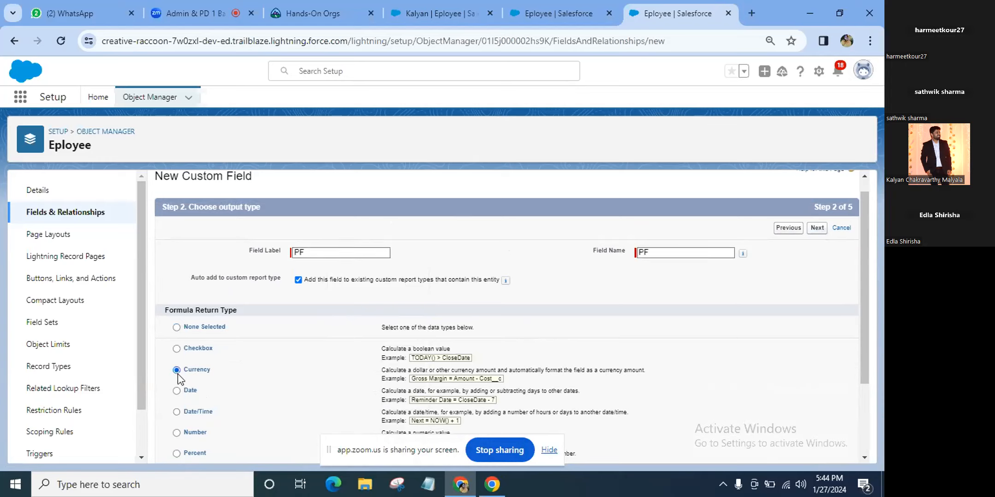
pyautogui.click(819, 230)
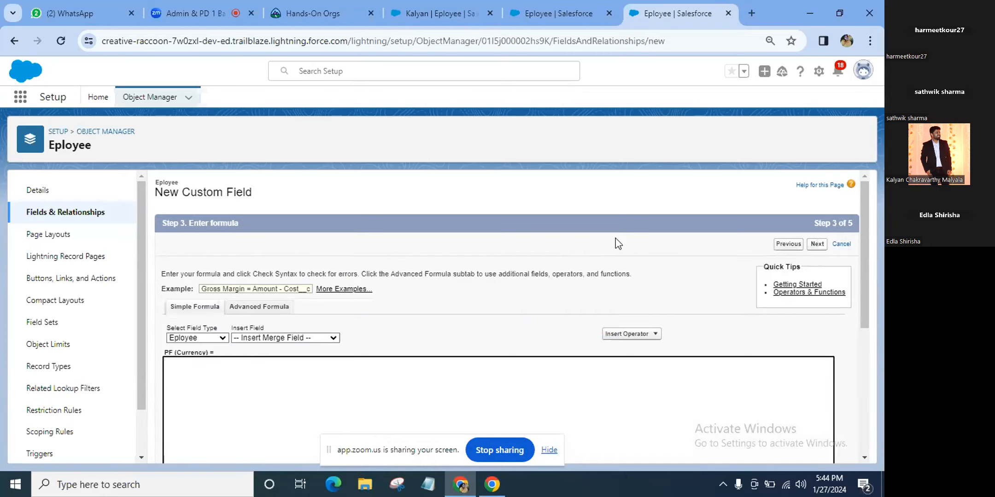
# Switch between the advanced and simple formula editors and browse insertable fields without inserting any
pyautogui.click(261, 309)
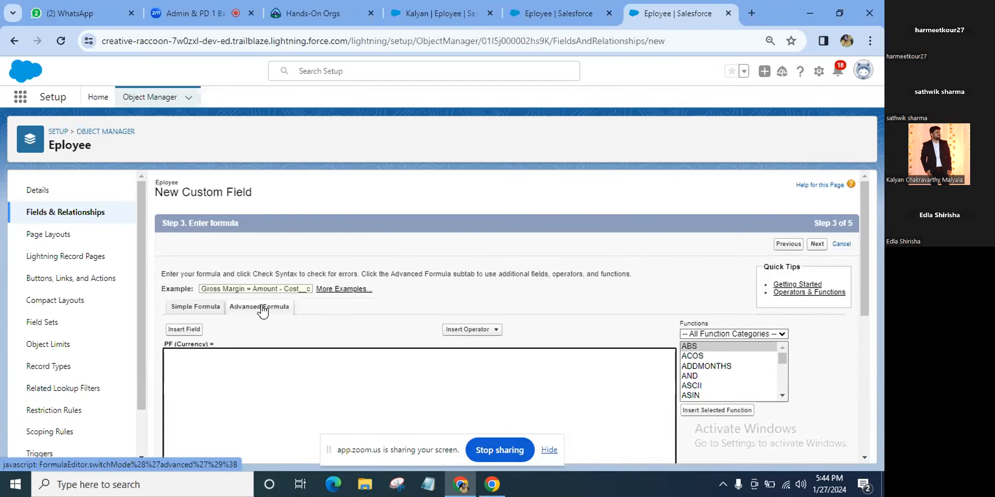
pyautogui.moveTo(491, 483)
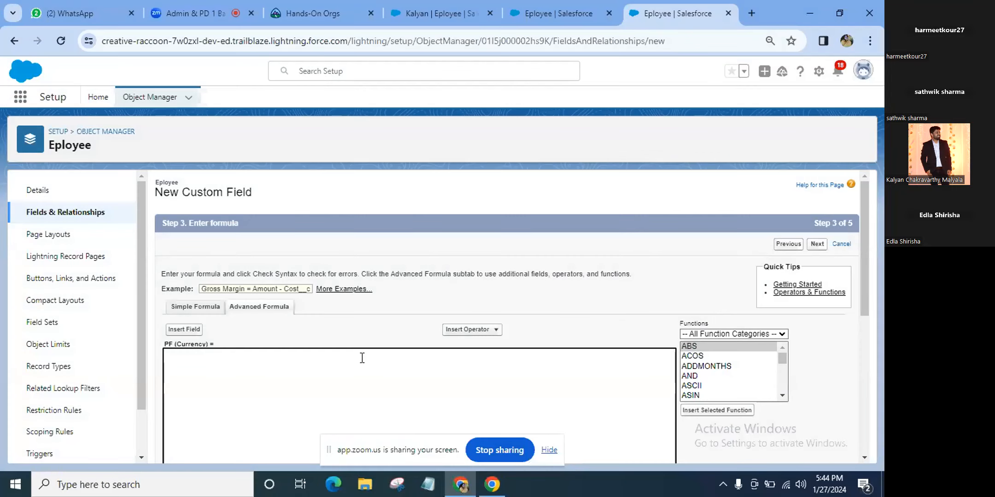
pyautogui.scroll(-2, 339, 409)
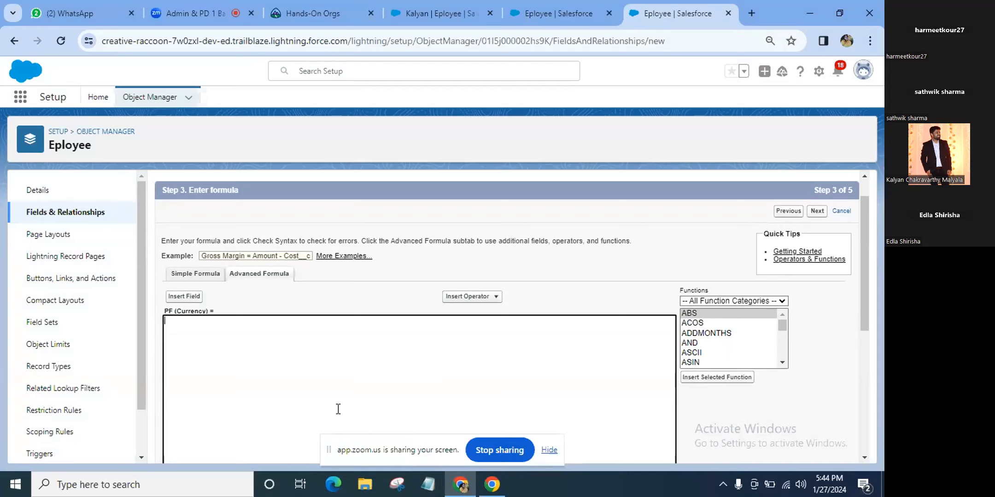
pyautogui.click(185, 277)
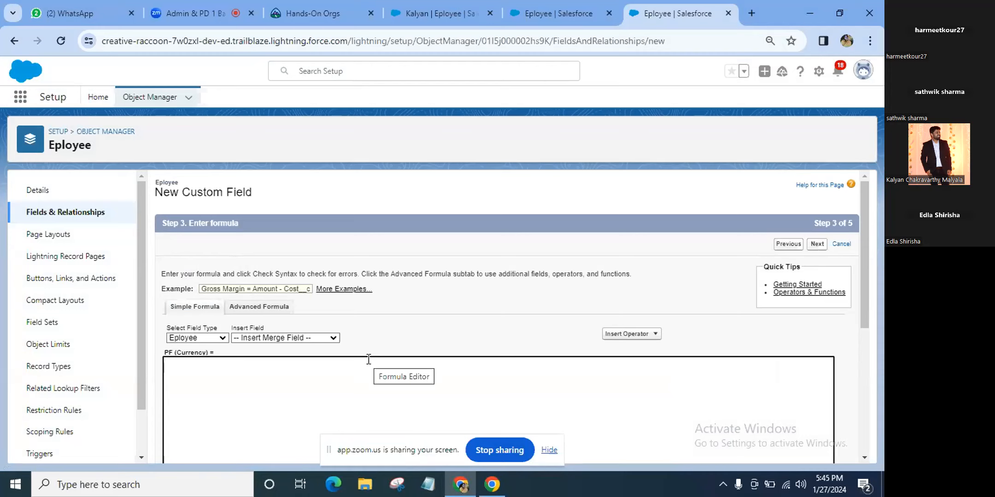
pyautogui.click(322, 338)
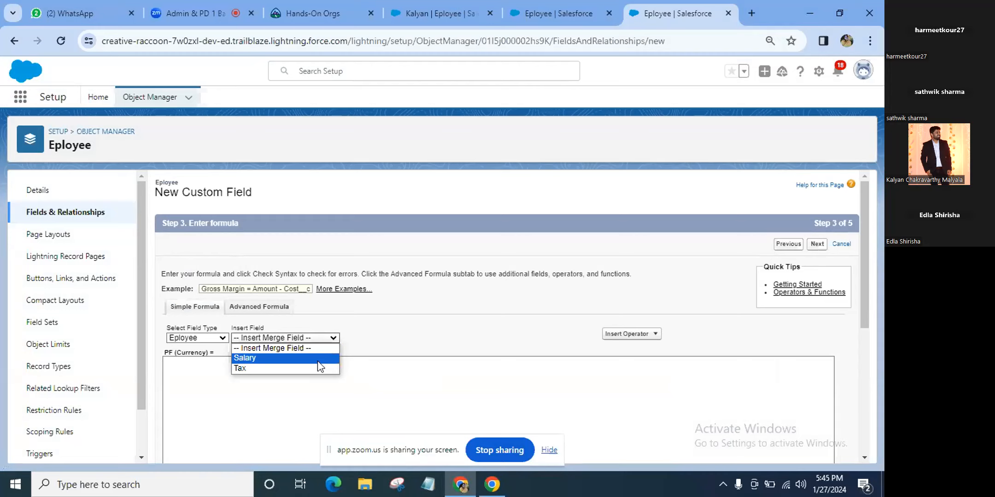
pyautogui.click(376, 332)
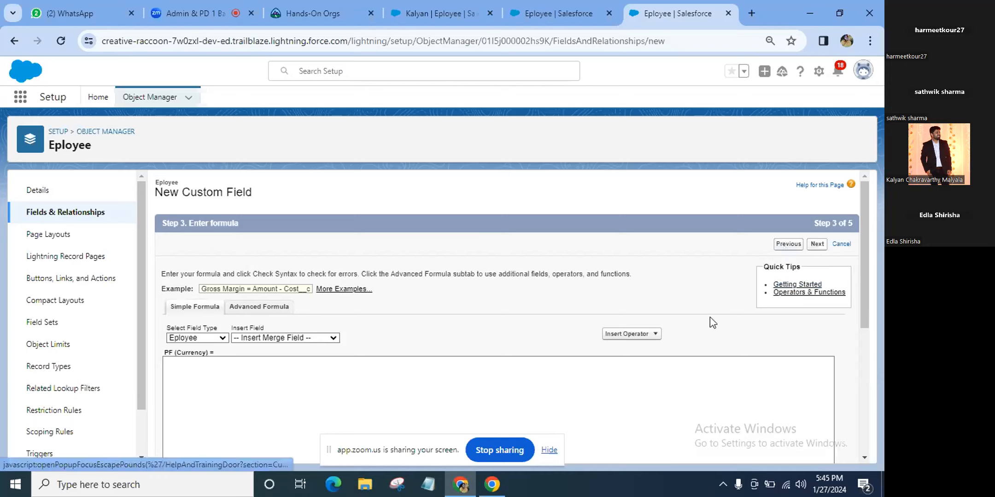
# Review the Insert Operator list in the Advanced Formula editor, closing it without inserting an operator
pyautogui.click(648, 338)
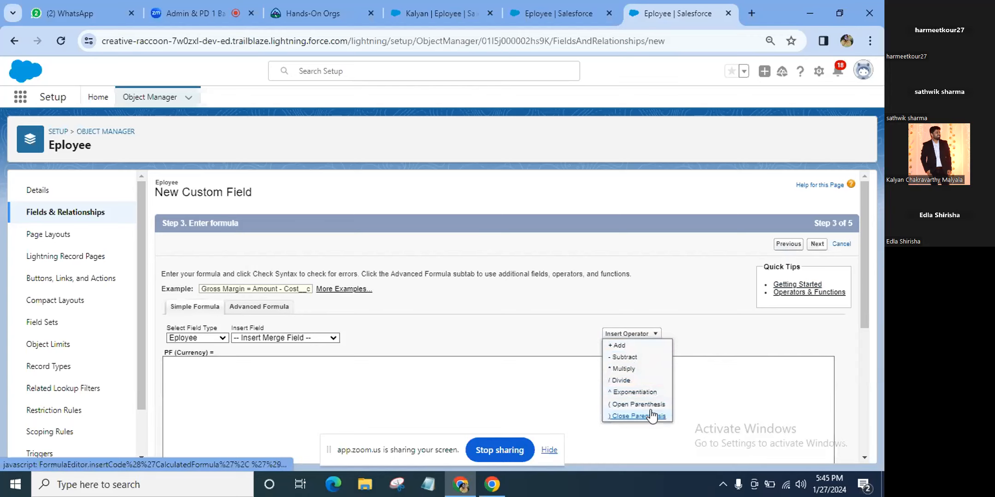
pyautogui.moveTo(291, 306); pyautogui.dragTo(266, 299)
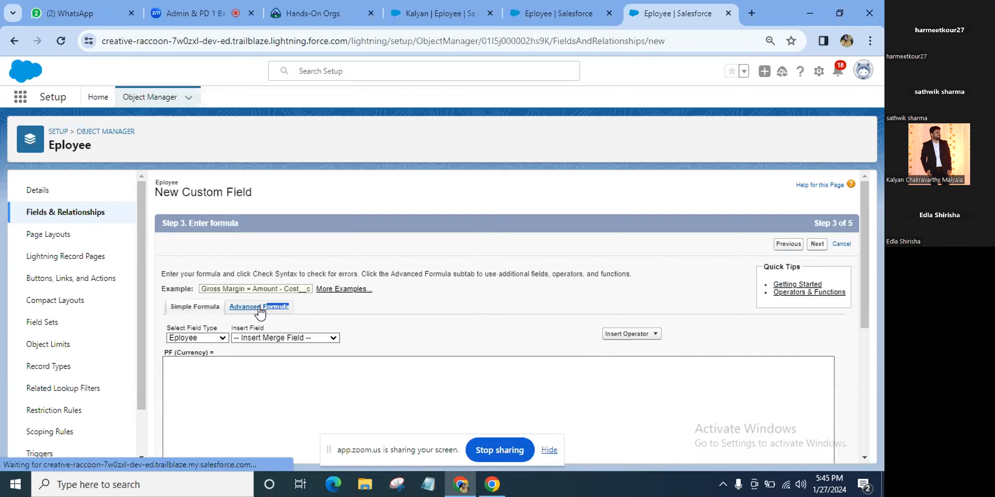
pyautogui.click(260, 310)
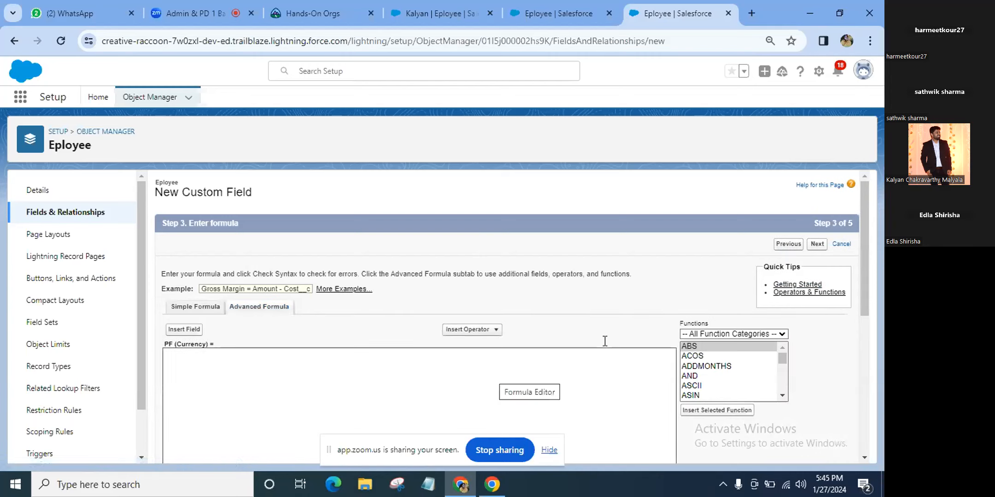
pyautogui.click(477, 330)
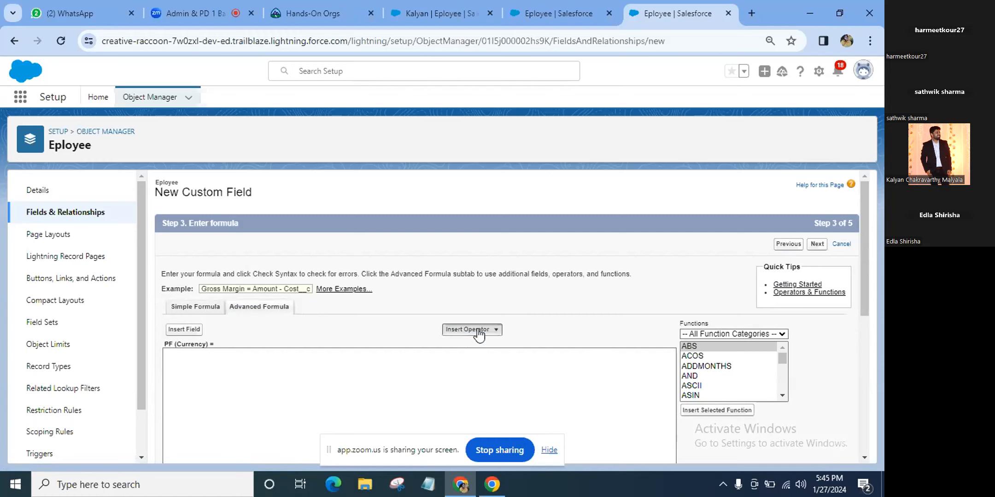
pyautogui.scroll(-1, 502, 386)
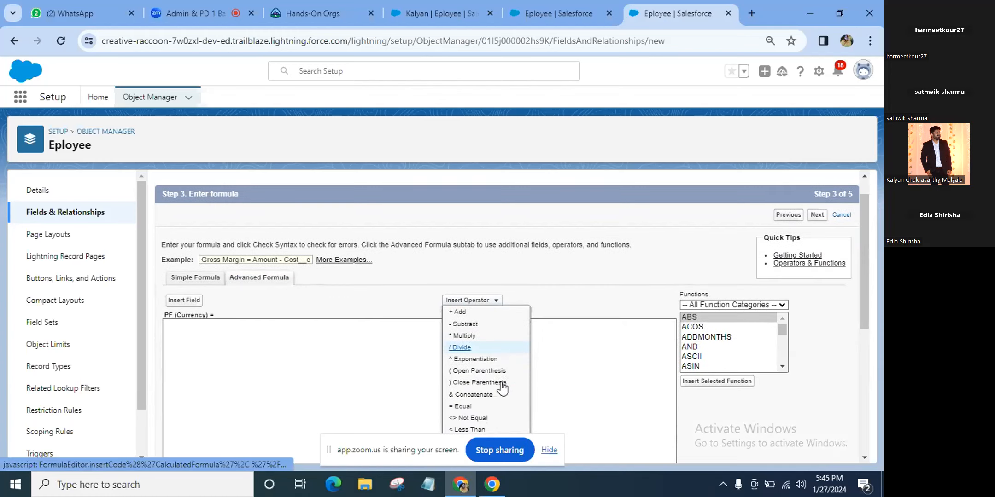
pyautogui.click(349, 310)
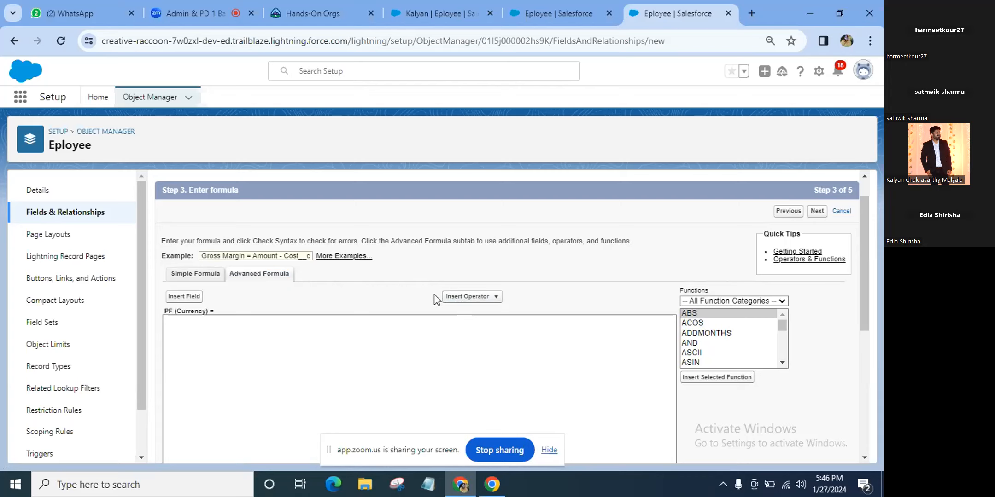
pyautogui.click(495, 302)
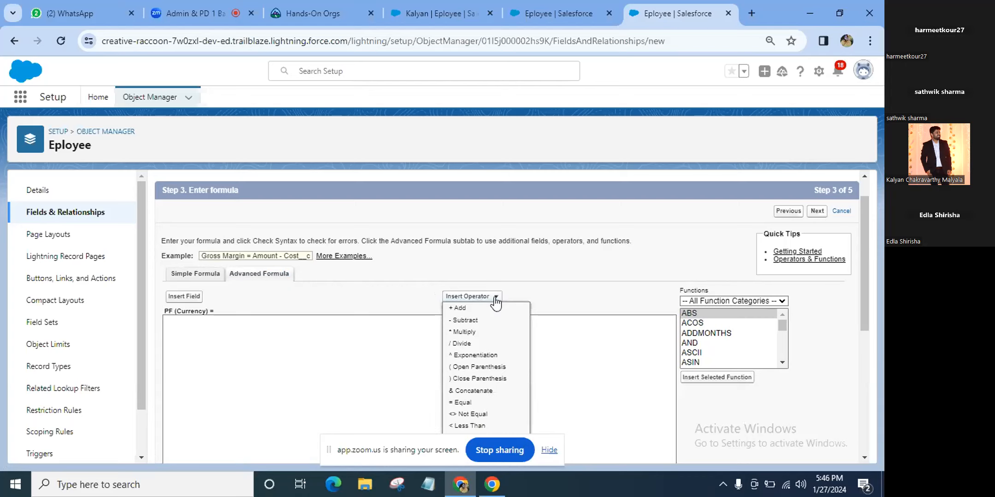
pyautogui.click(392, 297)
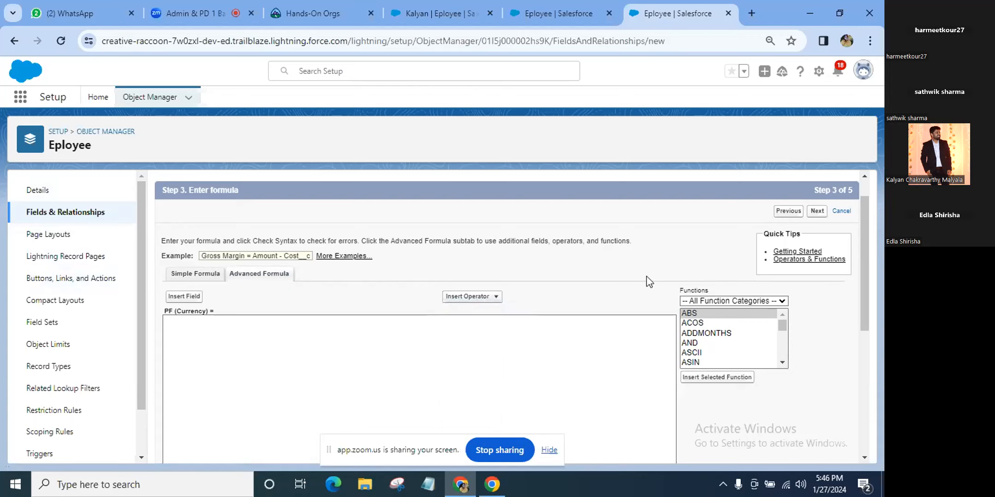
pyautogui.click(782, 362)
pyautogui.click(782, 363)
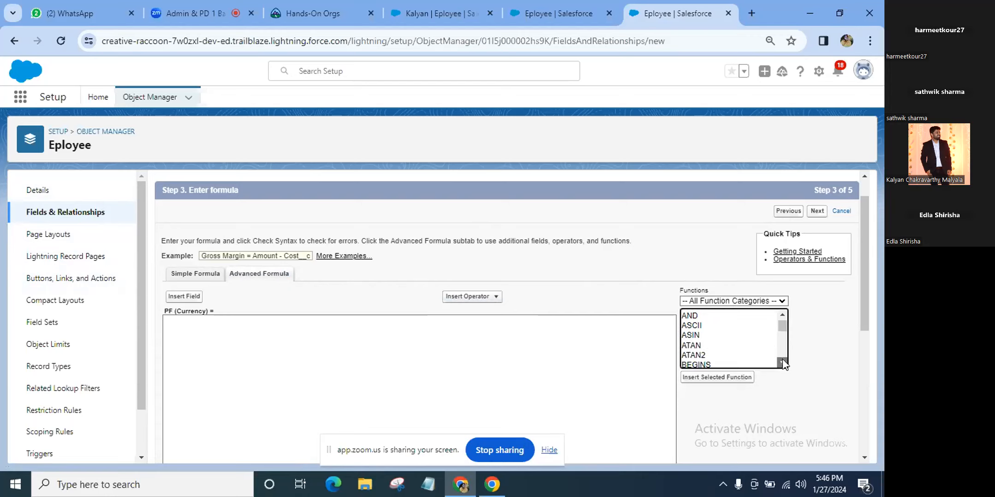
pyautogui.click(782, 363)
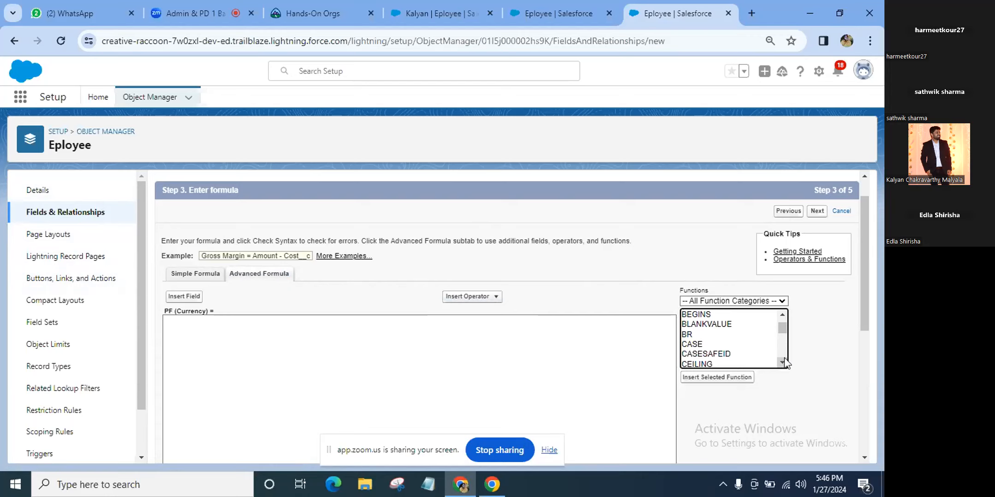
pyautogui.click(782, 363)
pyautogui.click(782, 362)
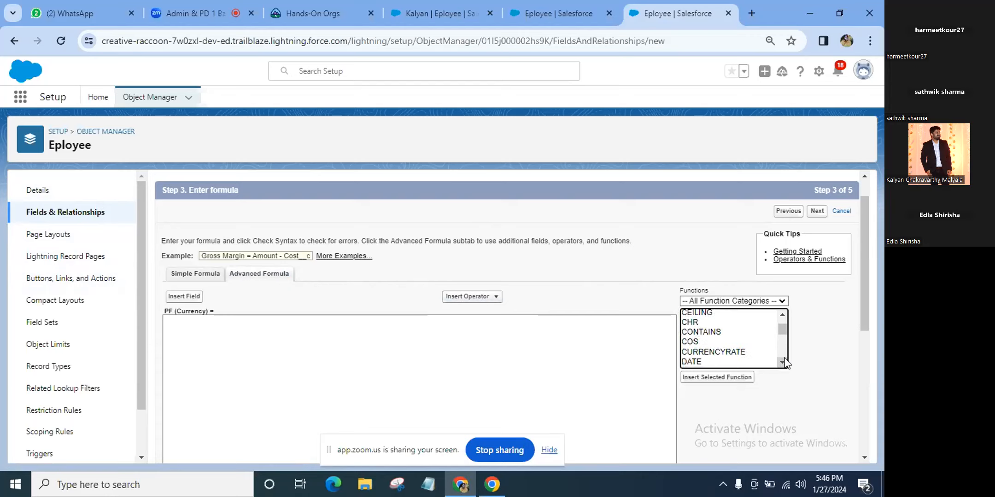
pyautogui.click(782, 362)
pyautogui.click(782, 362)
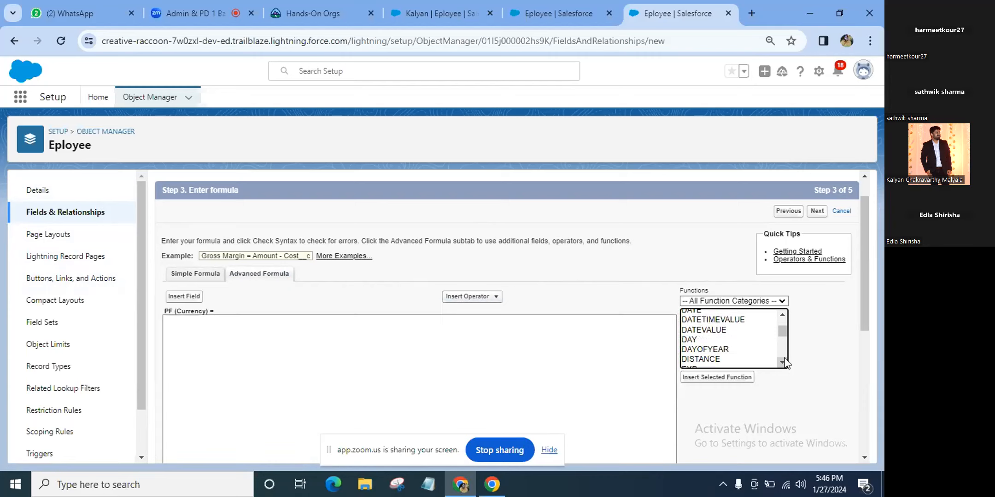
pyautogui.click(782, 363)
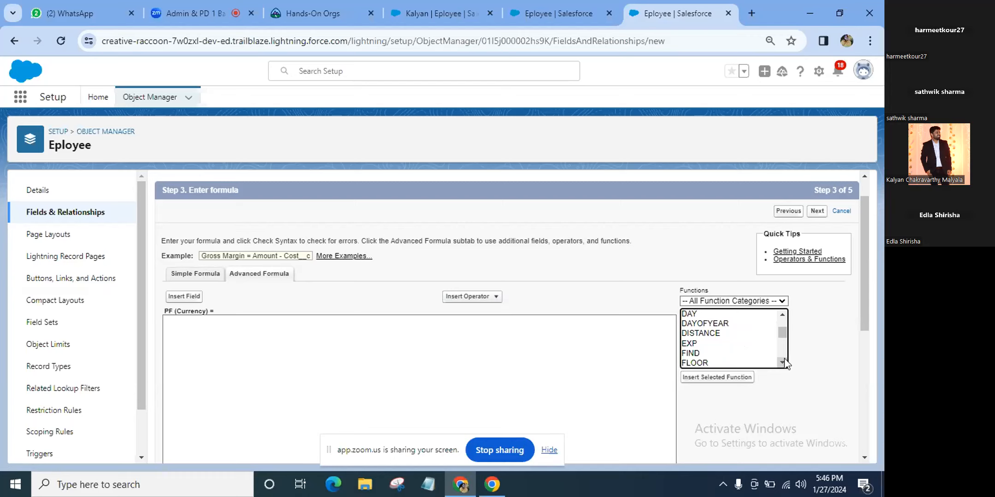
pyautogui.click(782, 363)
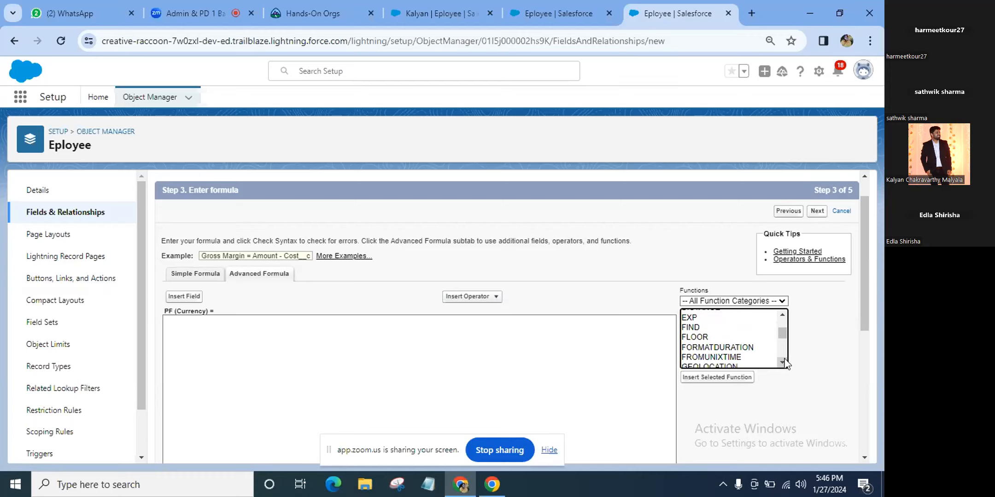
pyautogui.click(782, 362)
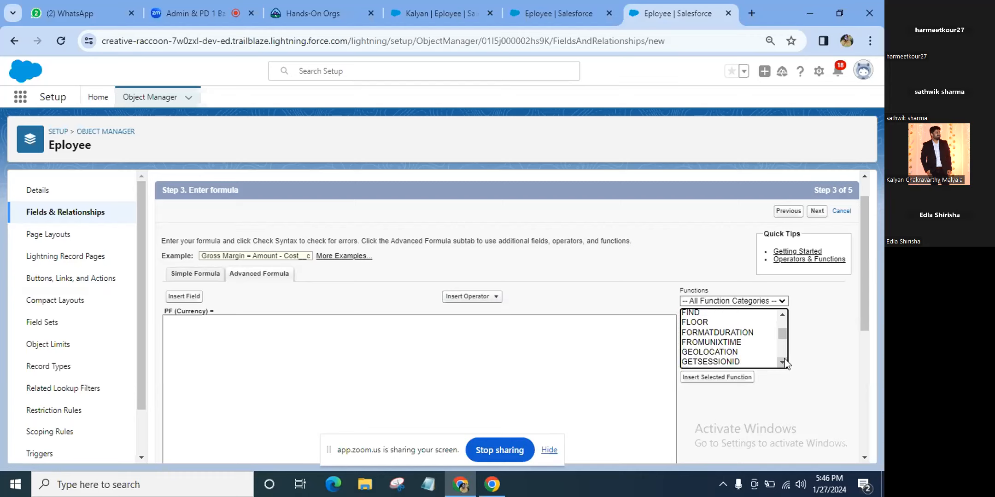
pyautogui.click(782, 363)
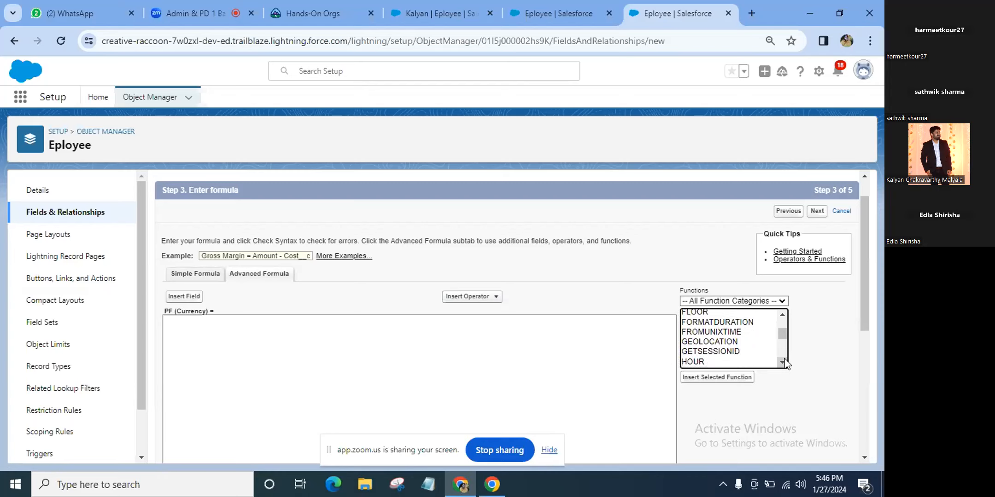
pyautogui.click(782, 363)
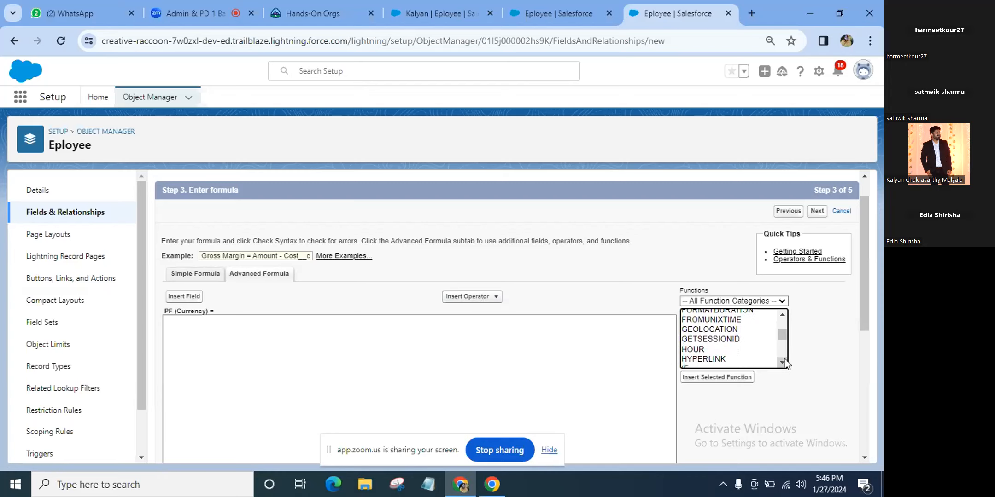
pyautogui.scroll(2, 785, 361)
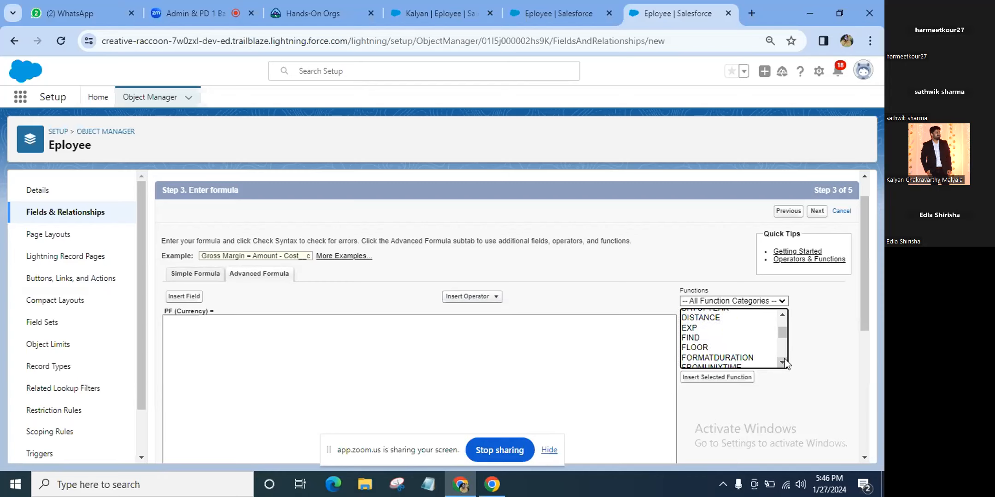
pyautogui.scroll(1, 785, 362)
pyautogui.scroll(1, 785, 363)
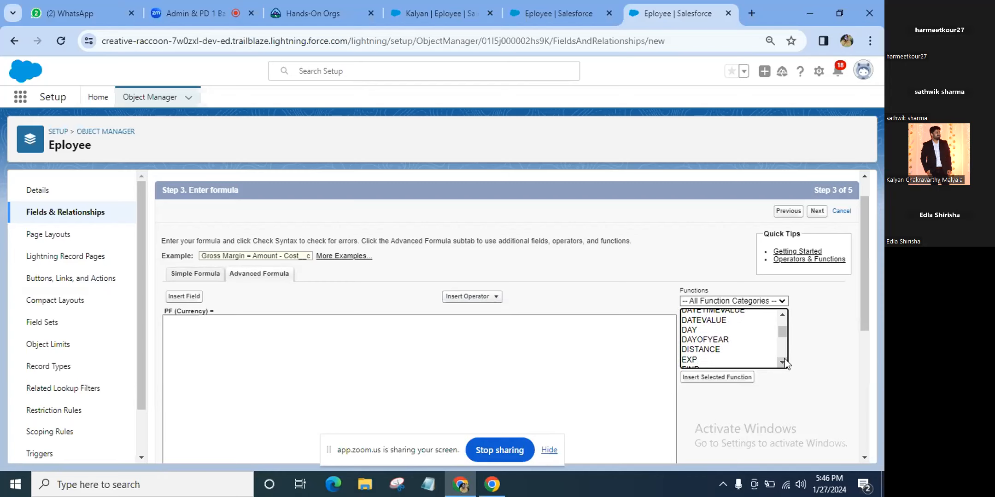
pyautogui.scroll(3, 784, 362)
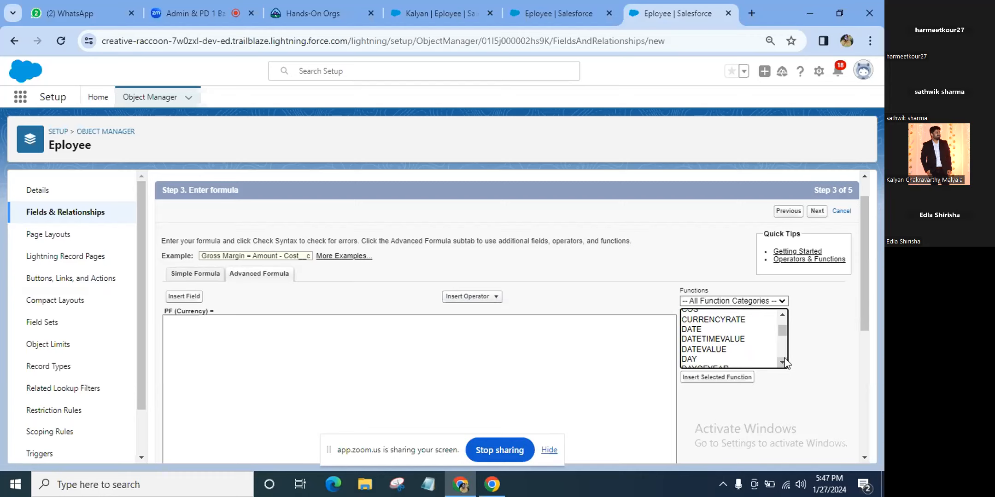
pyautogui.click(784, 363)
pyautogui.click(784, 363)
pyautogui.click(784, 363)
pyautogui.click(784, 363)
pyautogui.click(784, 363)
pyautogui.click(784, 363)
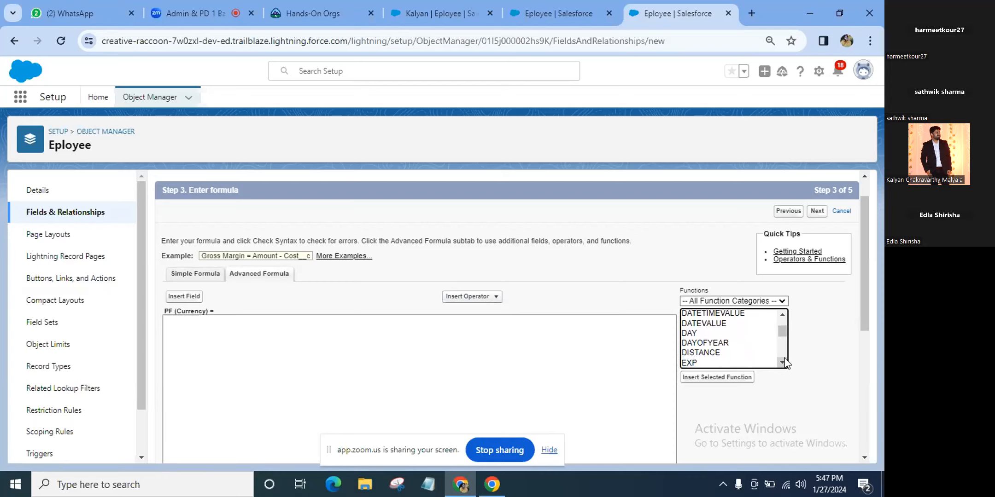
pyautogui.click(784, 363)
pyautogui.click(784, 362)
pyautogui.click(784, 363)
pyautogui.click(783, 363)
pyautogui.click(782, 363)
pyautogui.click(782, 363)
pyautogui.click(782, 363)
pyautogui.click(782, 363)
pyautogui.click(782, 363)
pyautogui.click(782, 362)
pyautogui.click(782, 363)
pyautogui.click(782, 363)
pyautogui.click(782, 363)
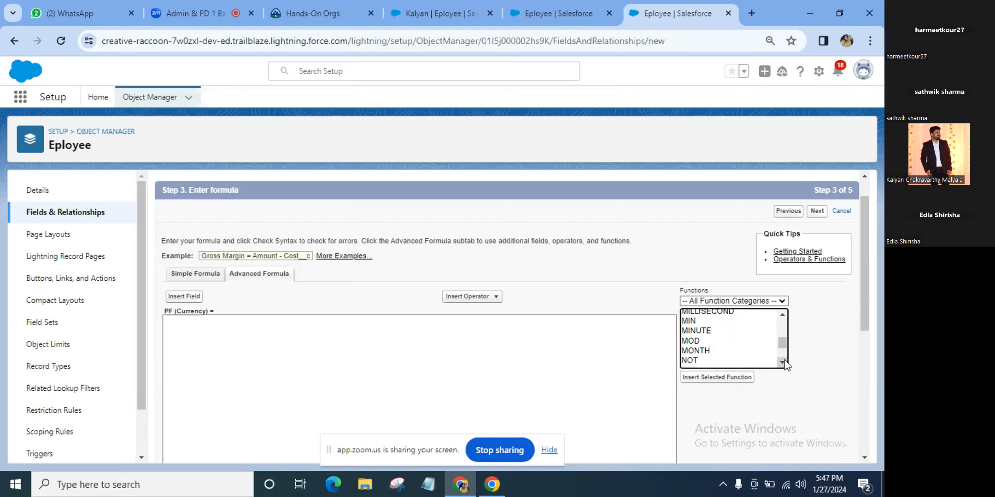
pyautogui.click(784, 362)
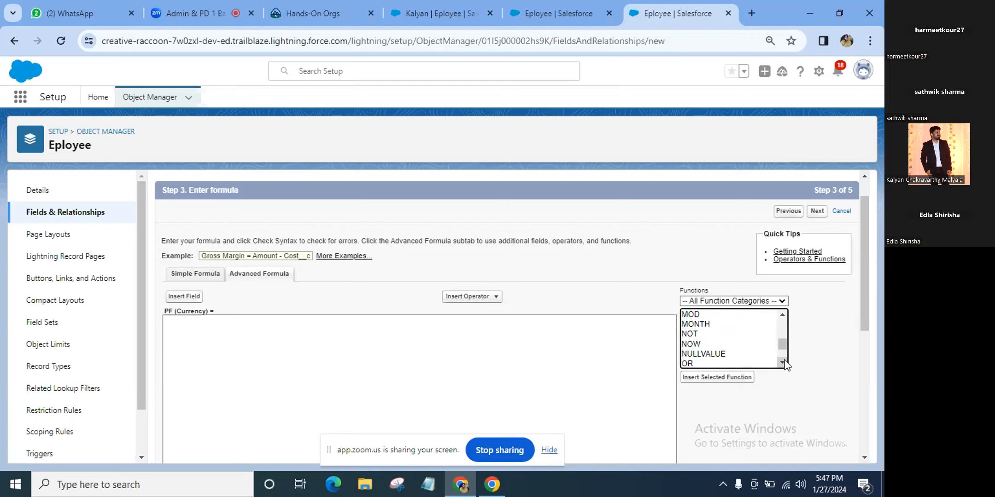
pyautogui.click(782, 362)
pyautogui.click(782, 362)
pyautogui.click(782, 362)
pyautogui.click(782, 363)
pyautogui.click(781, 362)
pyautogui.click(782, 362)
pyautogui.click(782, 362)
pyautogui.click(782, 363)
pyautogui.click(782, 362)
pyautogui.click(782, 363)
pyautogui.click(782, 362)
pyautogui.click(782, 363)
pyautogui.scroll(2, 785, 365)
pyautogui.scroll(1, 787, 365)
pyautogui.scroll(-1, 787, 365)
pyautogui.click(784, 362)
pyautogui.click(785, 362)
pyautogui.click(785, 361)
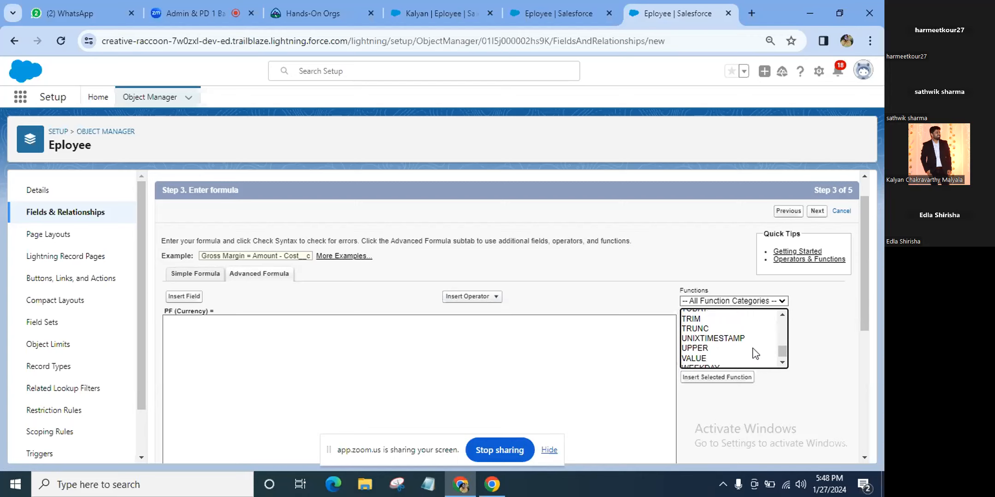
pyautogui.scroll(1, 755, 354)
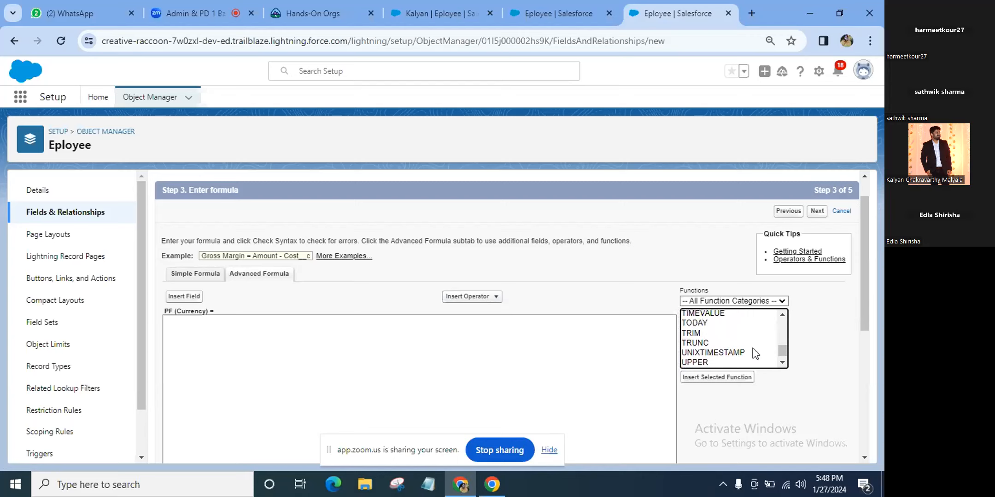
pyautogui.scroll(-3, 755, 353)
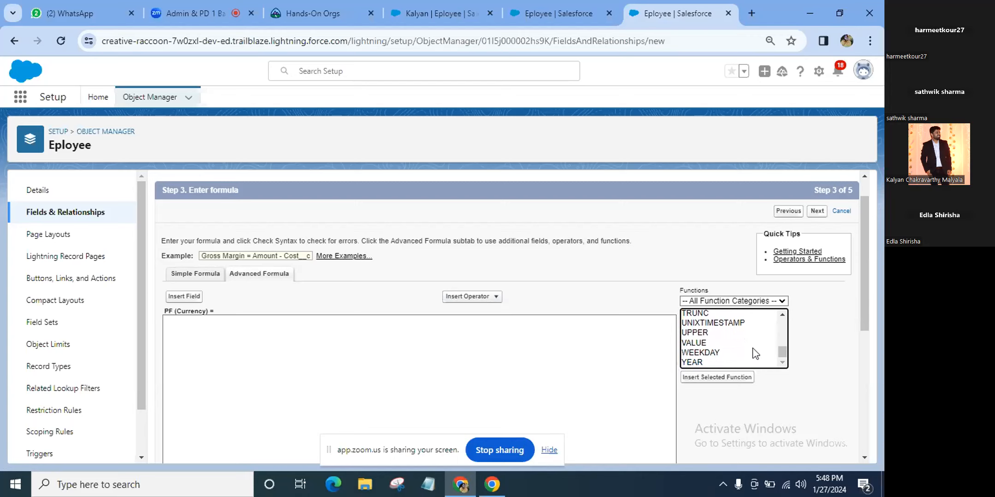
pyautogui.scroll(5, 755, 354)
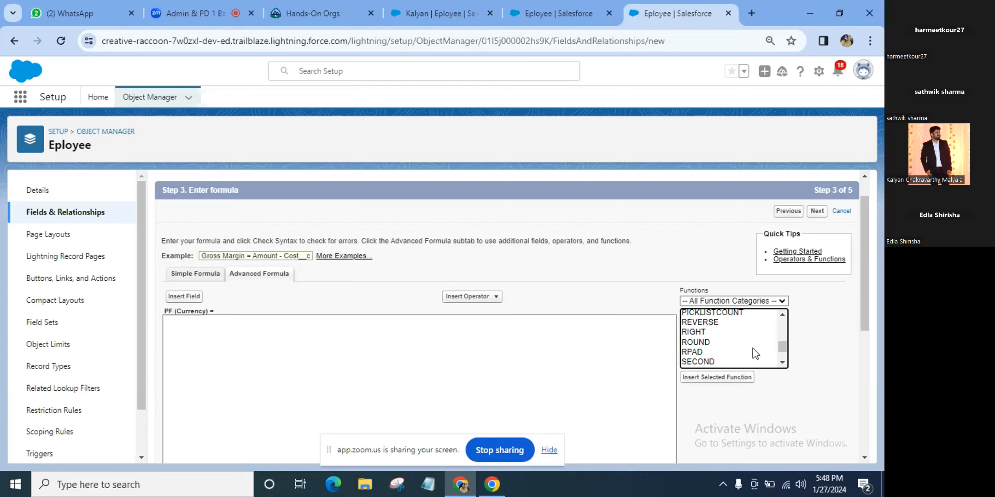
pyautogui.scroll(5, 755, 353)
pyautogui.scroll(2, 756, 353)
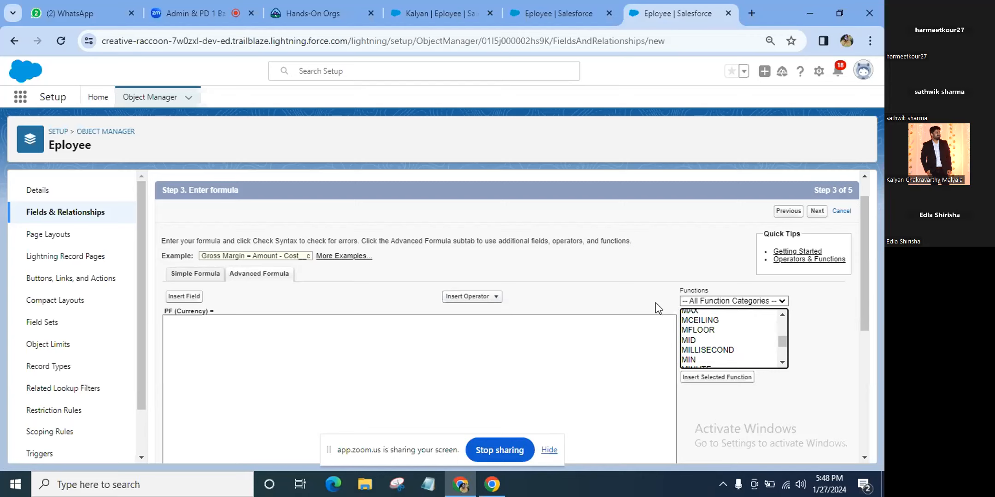
pyautogui.scroll(1, 714, 337)
pyautogui.scroll(1, 715, 339)
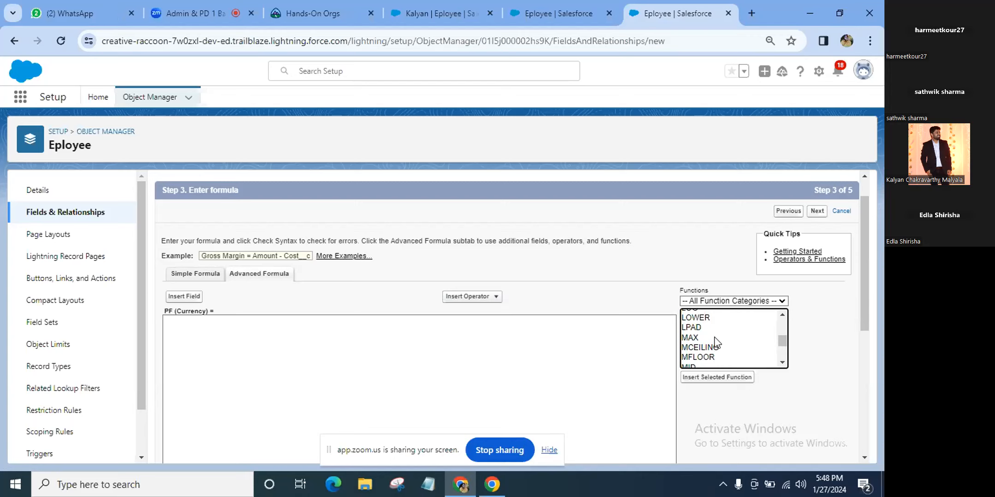
pyautogui.scroll(3, 714, 339)
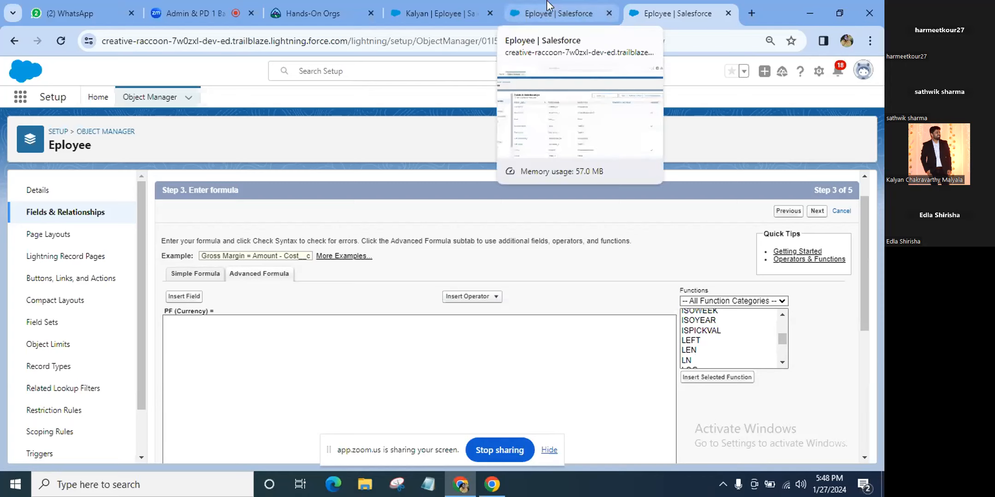
# Mute the microphone in the Zoom meeting and go back to the Salesforce formula editor
pyautogui.click(199, 6)
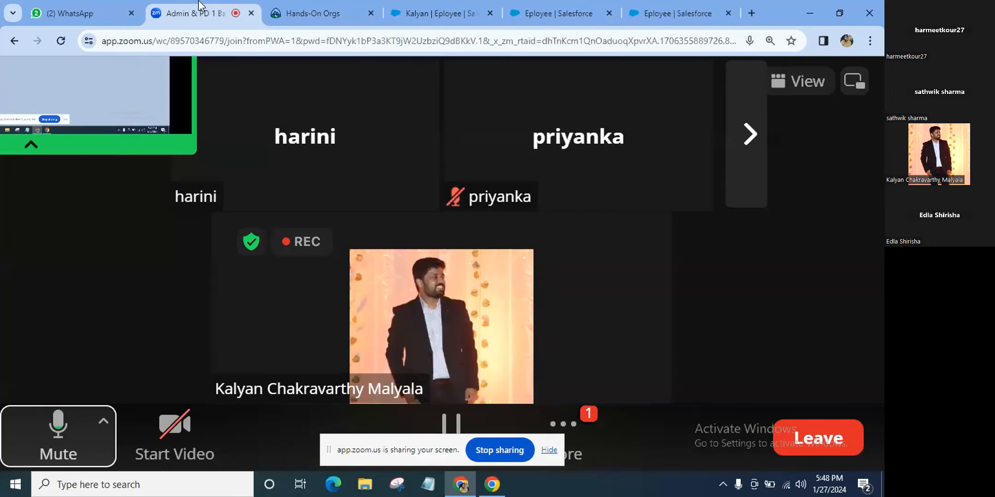
pyautogui.click(69, 426)
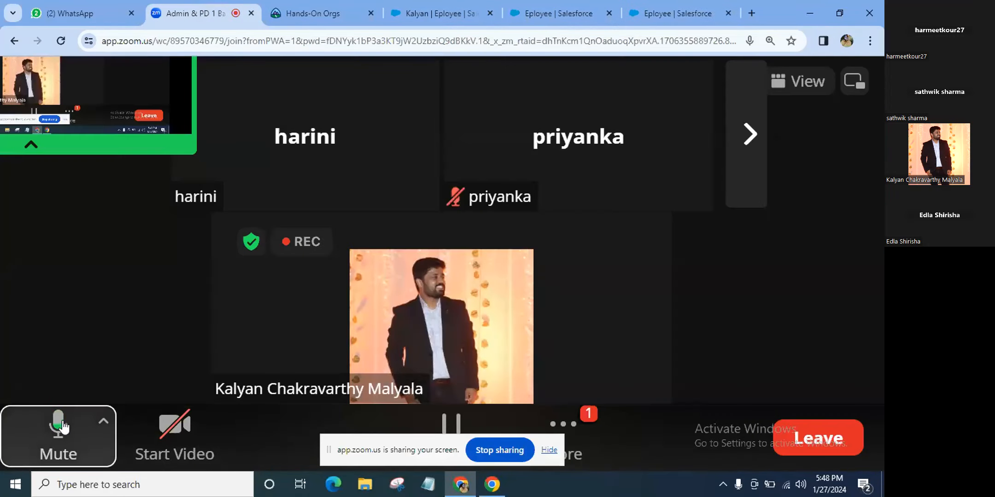
pyautogui.click(666, 18)
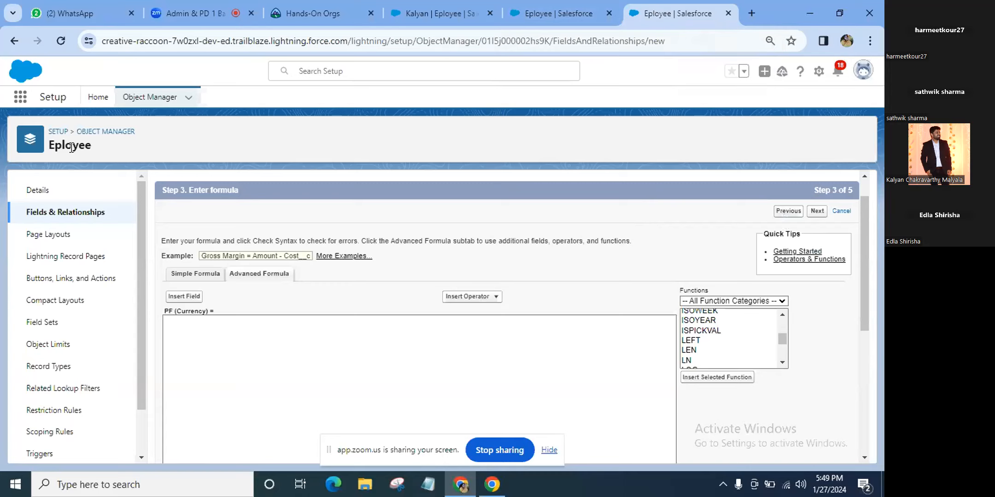
# Check the Eployee field list, then the employee record details showing Salary ₹25,000 and Tax ₹1,250.00
pyautogui.click(563, 7)
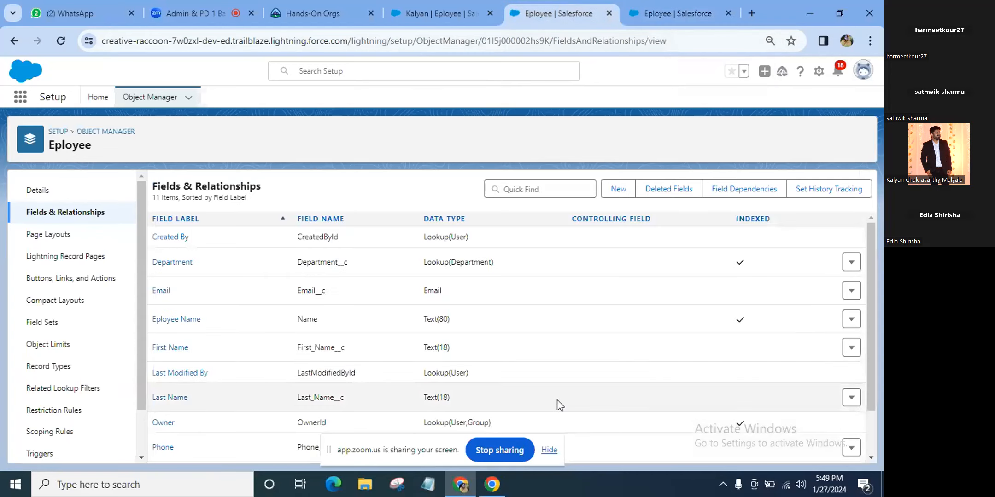
pyautogui.scroll(-1, 560, 405)
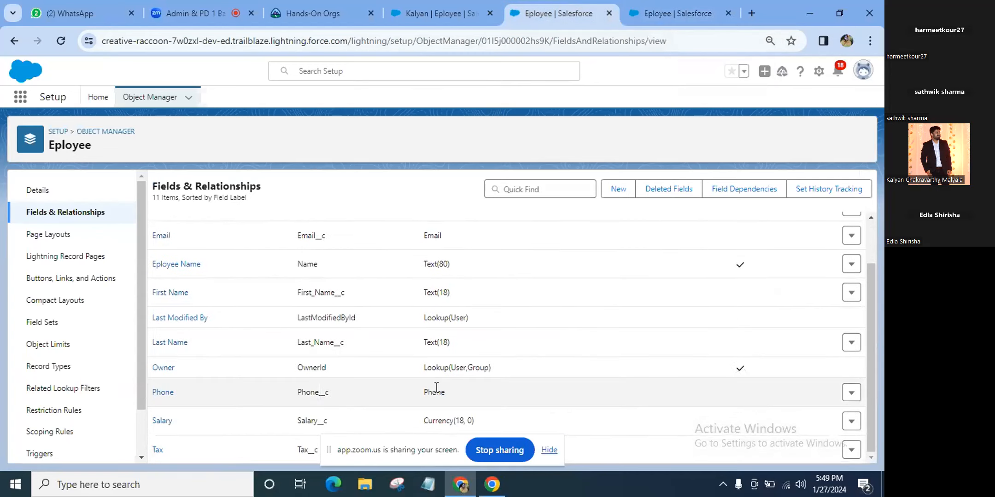
pyautogui.click(446, 9)
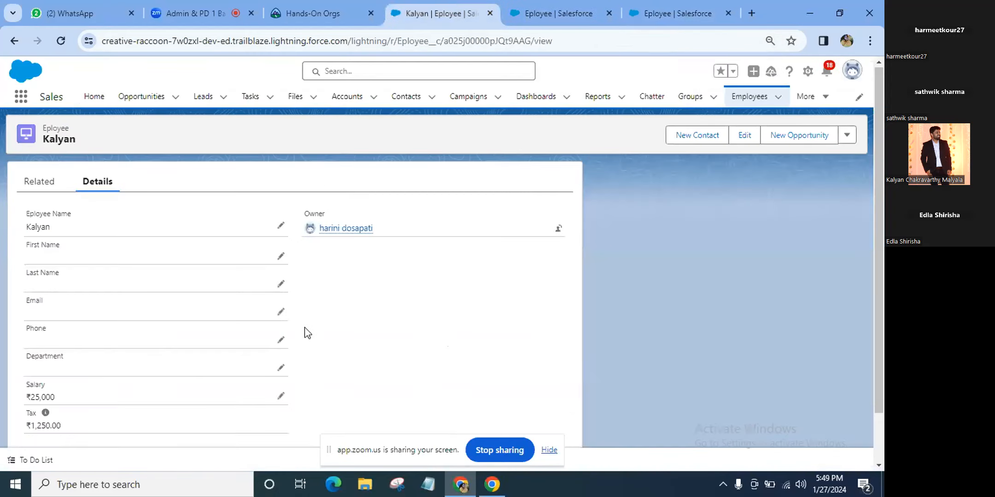
pyautogui.scroll(-1, 305, 327)
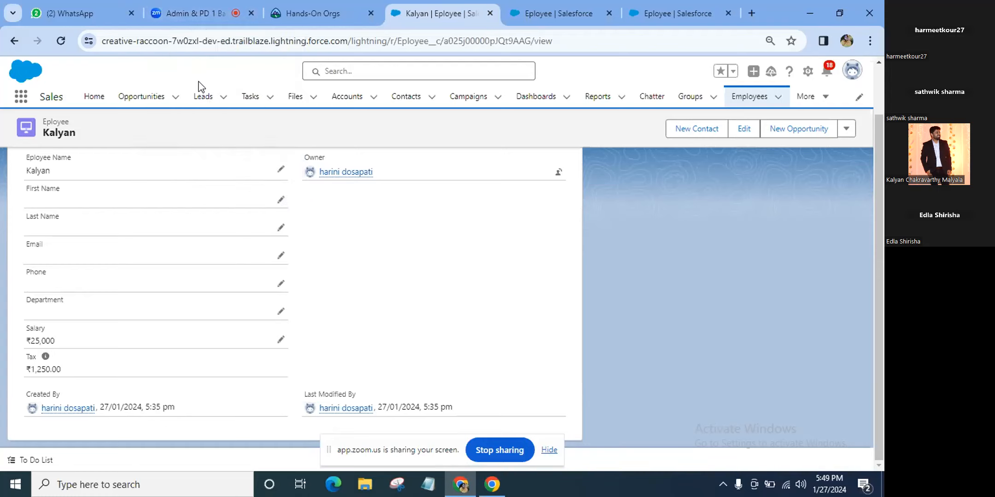
pyautogui.moveTo(200, 13)
pyautogui.click(216, 3)
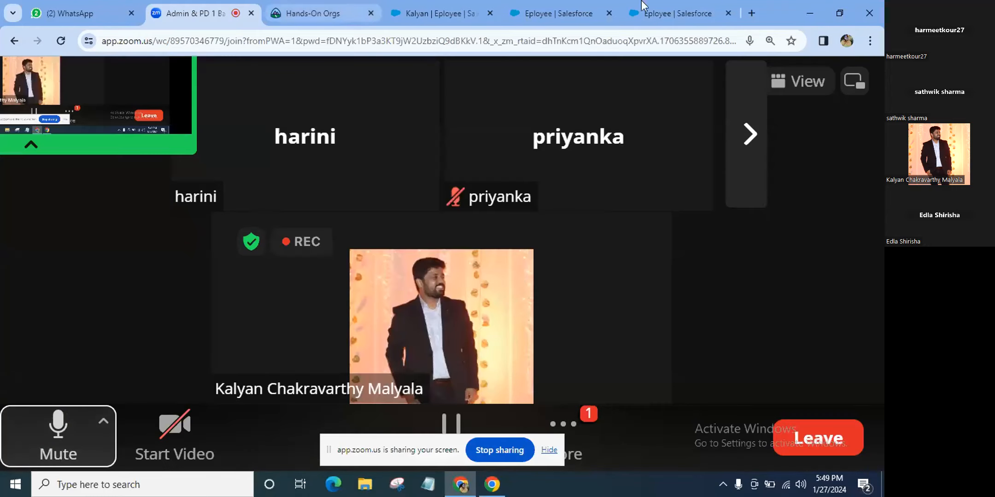
pyautogui.click(448, 5)
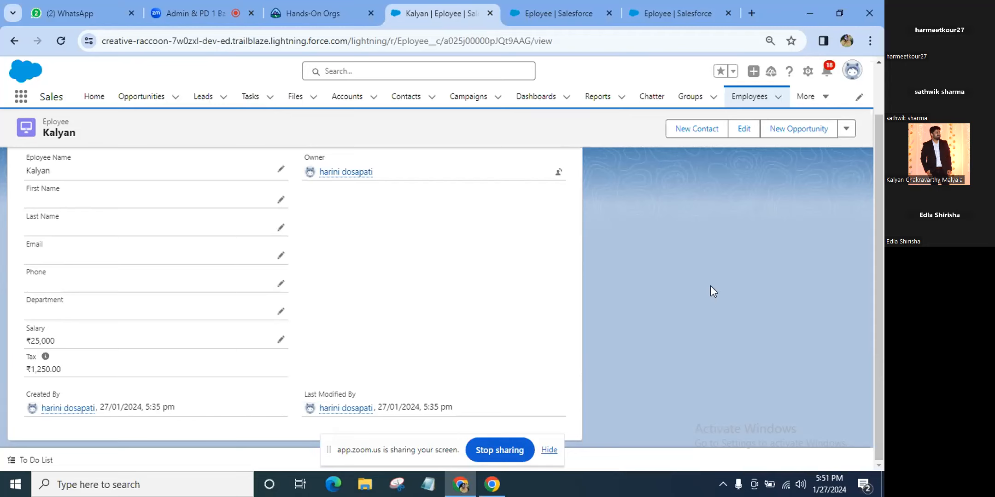
# Bring up the Eployee Fields & Relationships list, which shows 11 fields including Salary and Tax
pyautogui.click(578, 14)
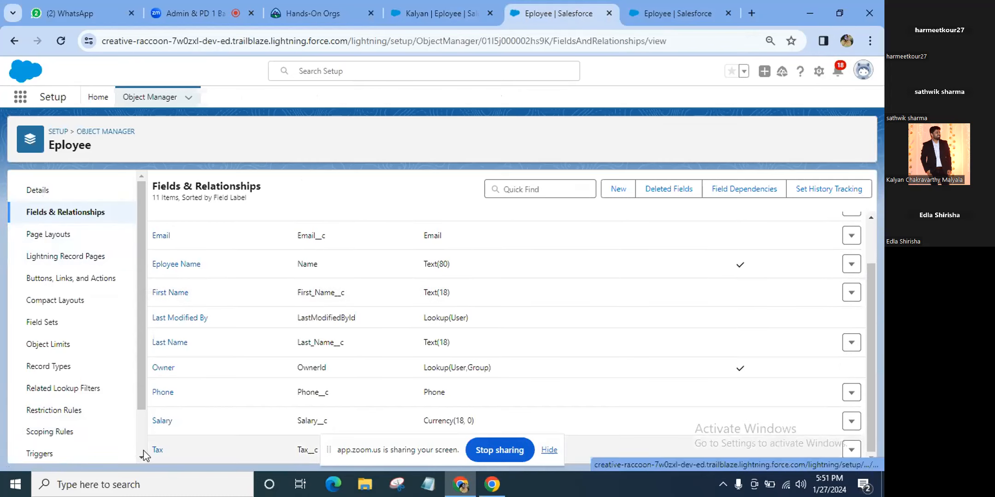
# Go to Validation Rules in the Eployee Object Manager sidebar, currently listing 0 rules
pyautogui.scroll(-2, 141, 453)
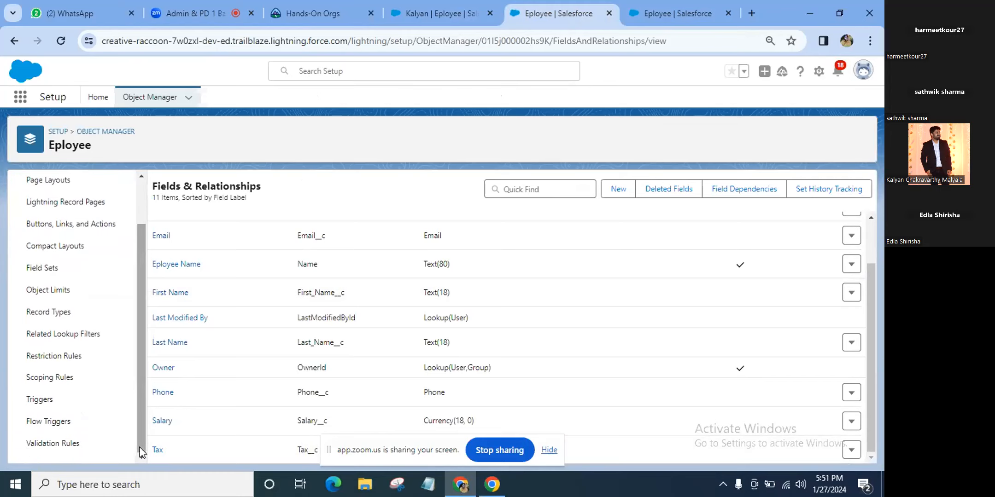
pyautogui.click(70, 443)
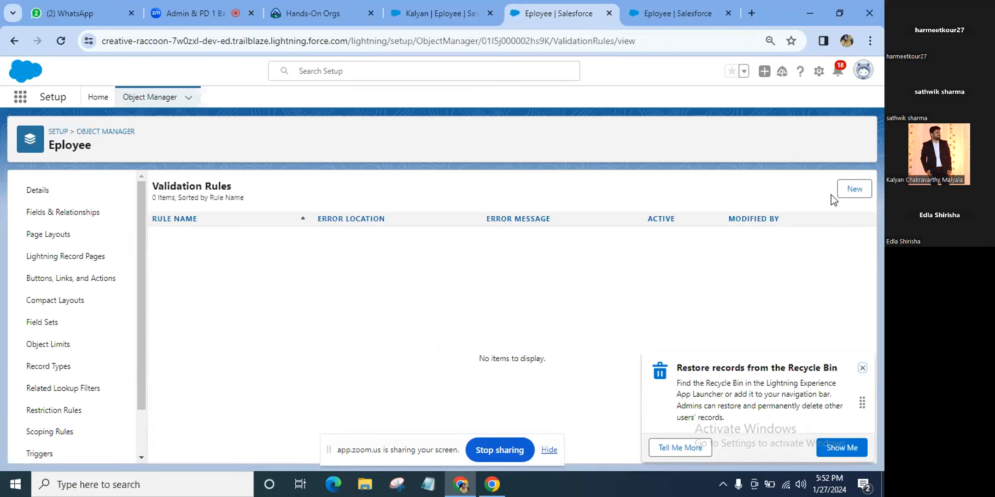
# Bring up a blank Eployee validation rule edit form with New
pyautogui.click(854, 189)
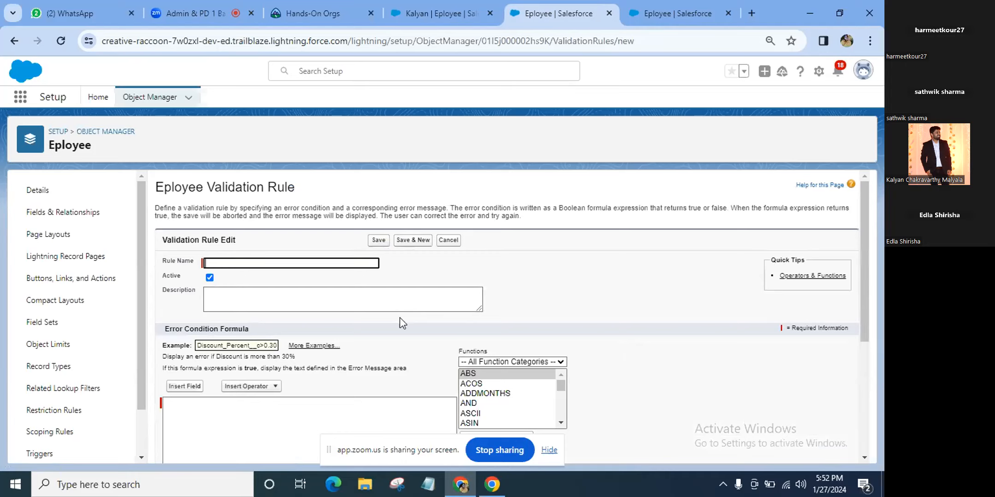
# Enter the rule name Salary_Range and place the cursor in the empty Error Condition Formula box
pyautogui.write('Salr')
pyautogui.press('BackSpace')
pyautogui.write('ary ra')
pyautogui.press('BackSpace')
pyautogui.press('BackSpace')
pyautogui.write('Range')
pyautogui.click(369, 295)
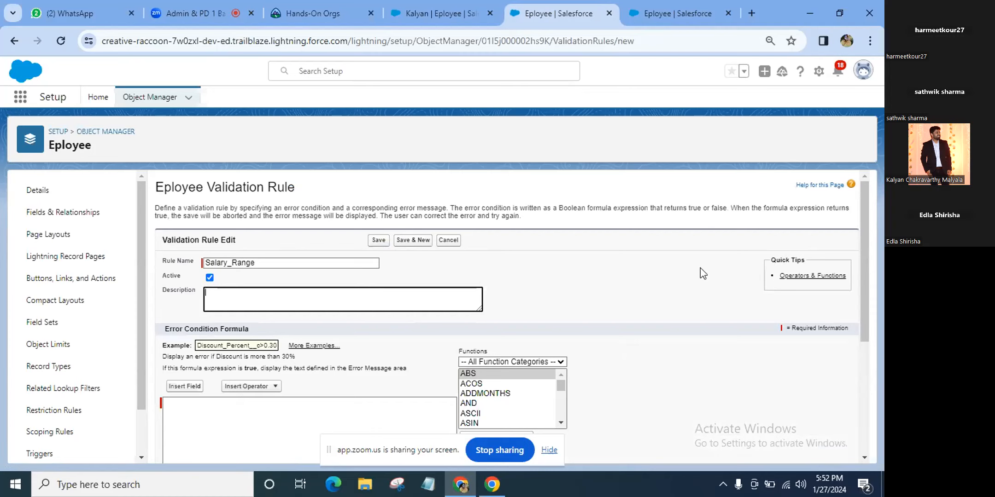
pyautogui.scroll(-1, 697, 281)
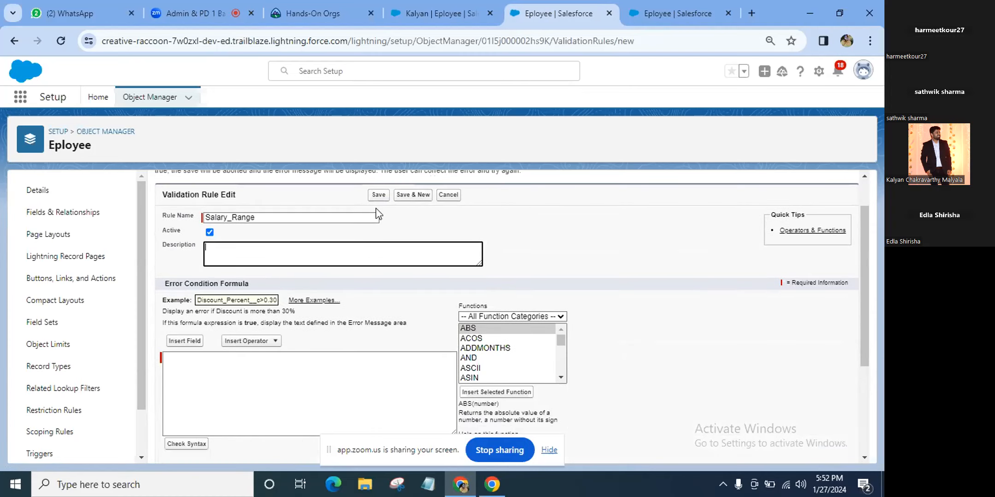
pyautogui.scroll(-1, 406, 319)
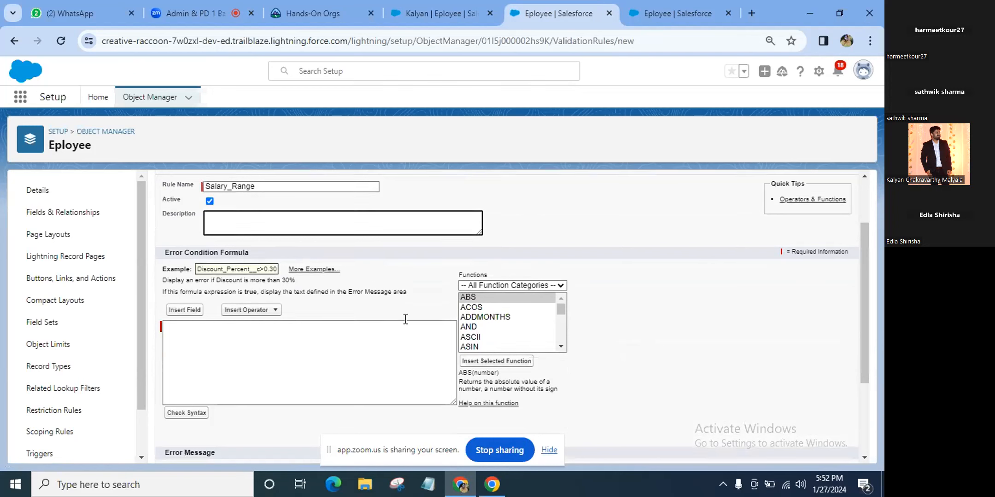
pyautogui.click(239, 361)
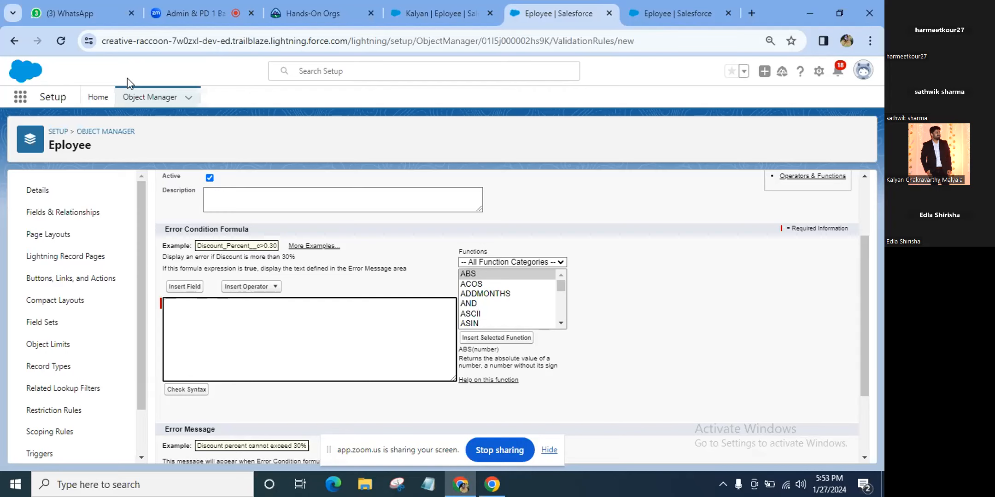
# Go to the Zoom meeting and adjust the page zoom to reveal the chat's posted formula
pyautogui.click(195, 6)
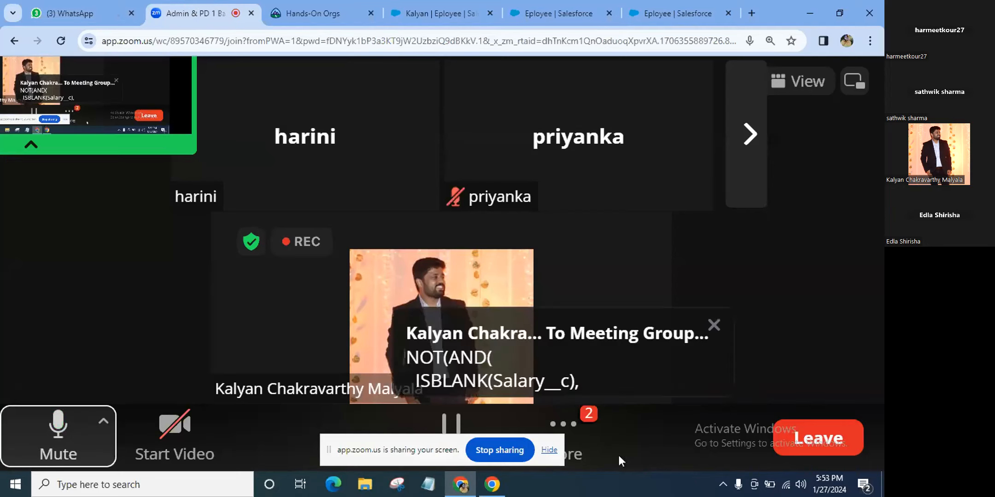
pyautogui.hotkey('ctrl', '-')
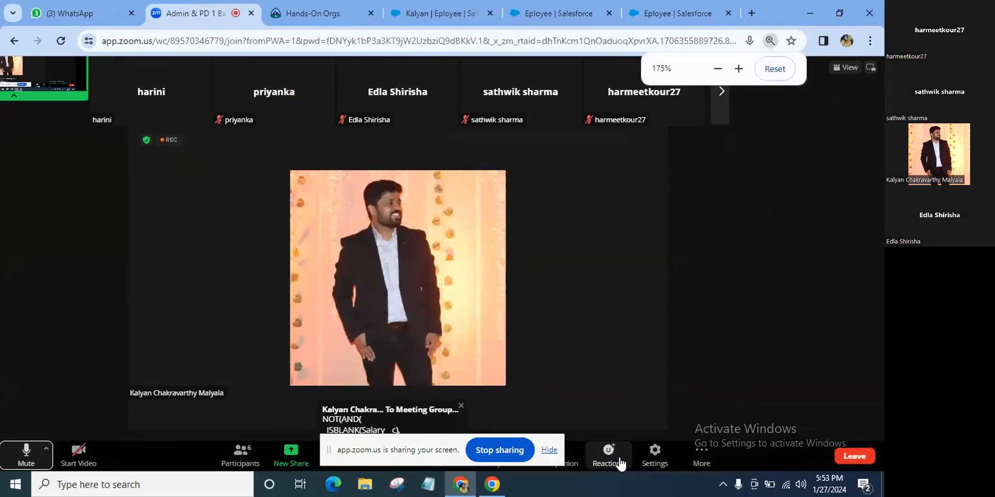
pyautogui.hotkey('ctrl', '+')
pyautogui.hotkey('ctrl', '+')
pyautogui.hotkey('ctrl', '+')
pyautogui.hotkey('ctrl', '+')
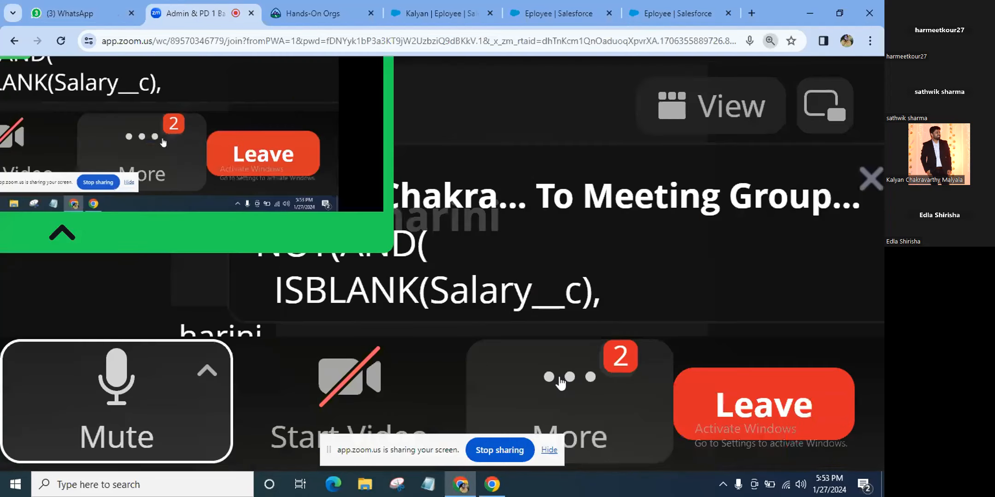
pyautogui.hotkey('ctrl', '-')
pyautogui.hotkey('ctrl', '-')
pyautogui.hotkey('ctrl', '-')
pyautogui.hotkey('ctrl', '-')
pyautogui.hotkey('ctrl', '-')
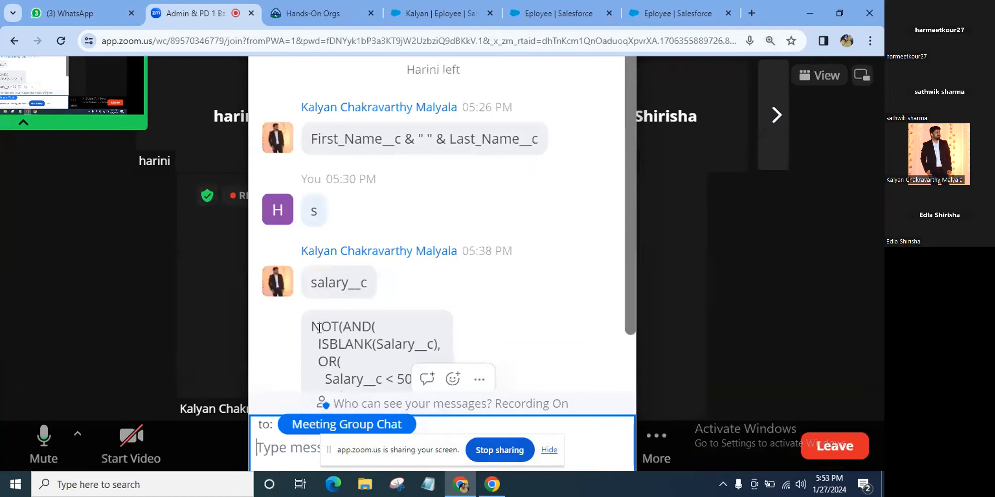
# Attempt to select the NOT(AND( salary-range formula text in the Zoom chat for copying
pyautogui.click(317, 326)
pyautogui.doubleClick(317, 326)
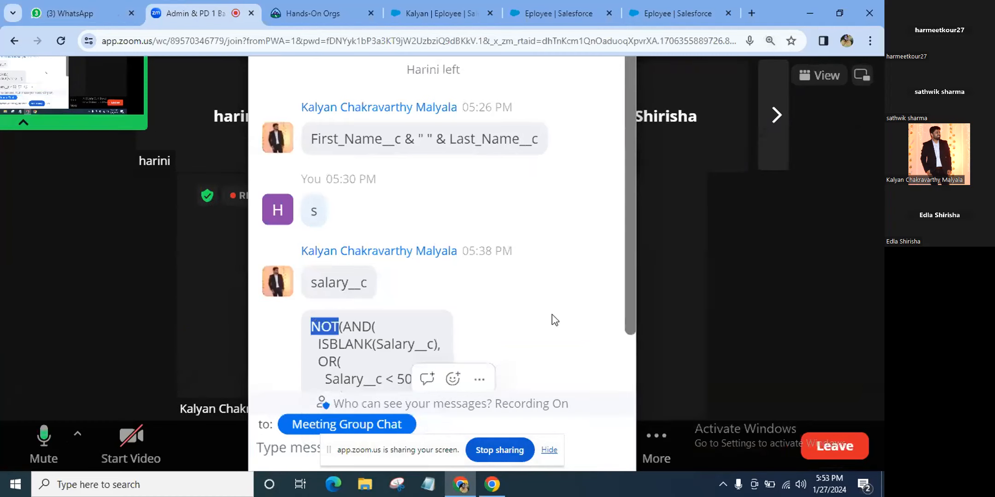
pyautogui.doubleClick(424, 356)
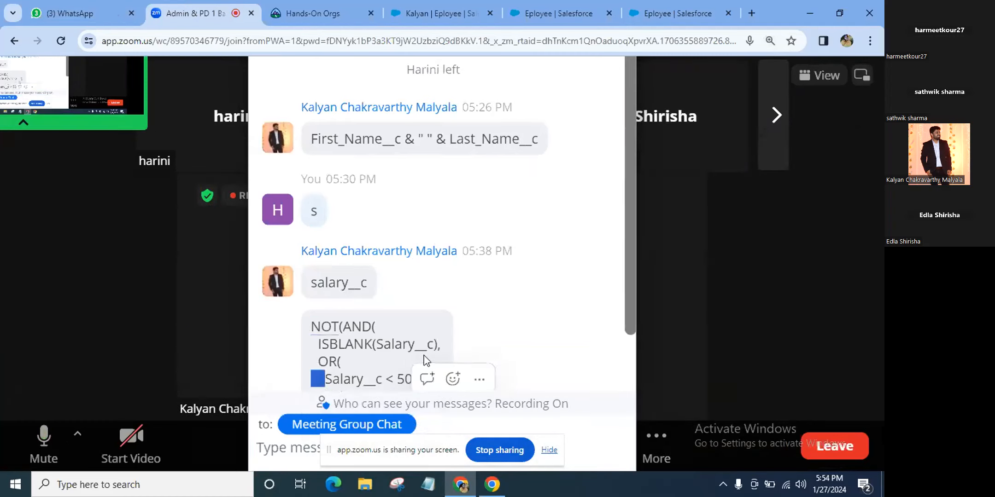
pyautogui.click(315, 325)
pyautogui.doubleClick(315, 325)
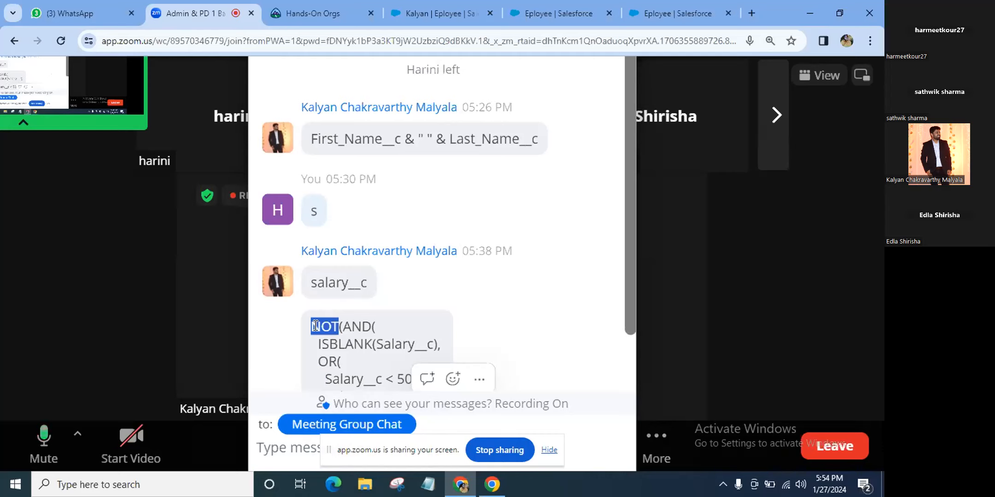
pyautogui.rightClick(316, 322)
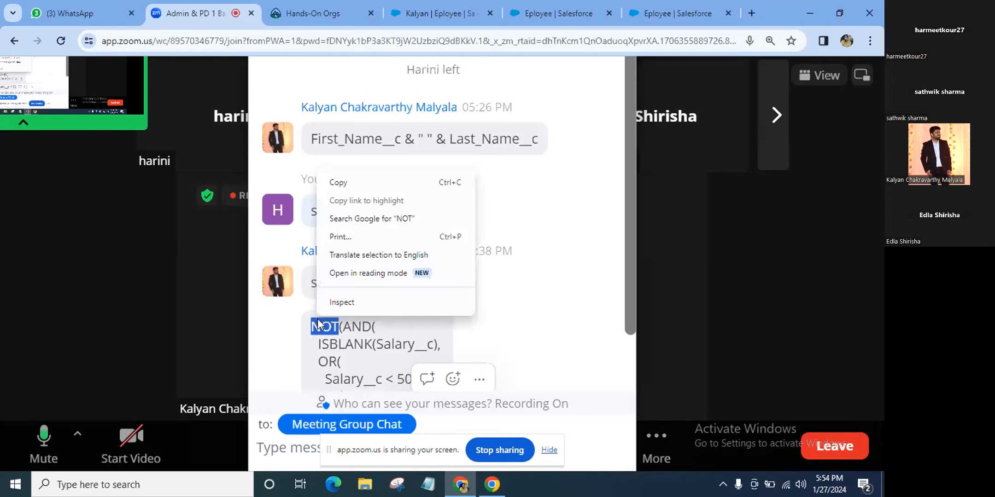
pyautogui.click(577, 302)
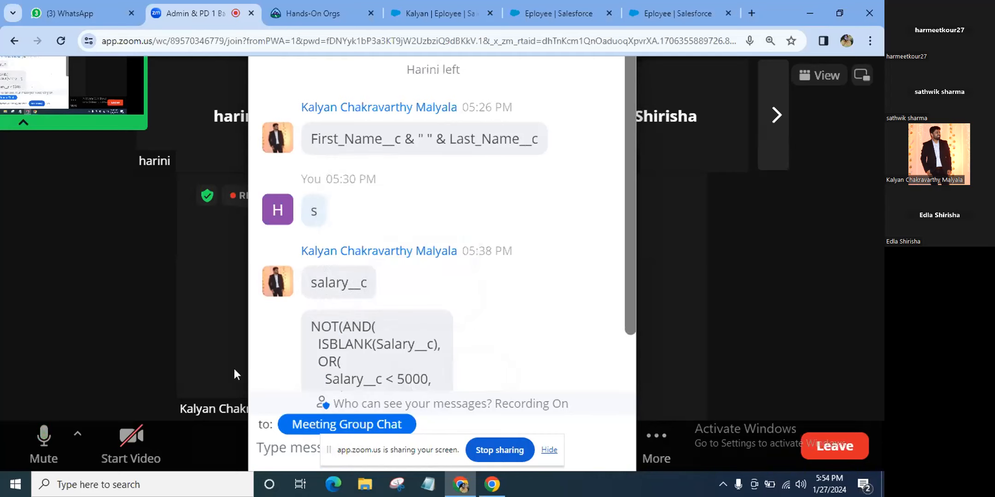
pyautogui.doubleClick(307, 366)
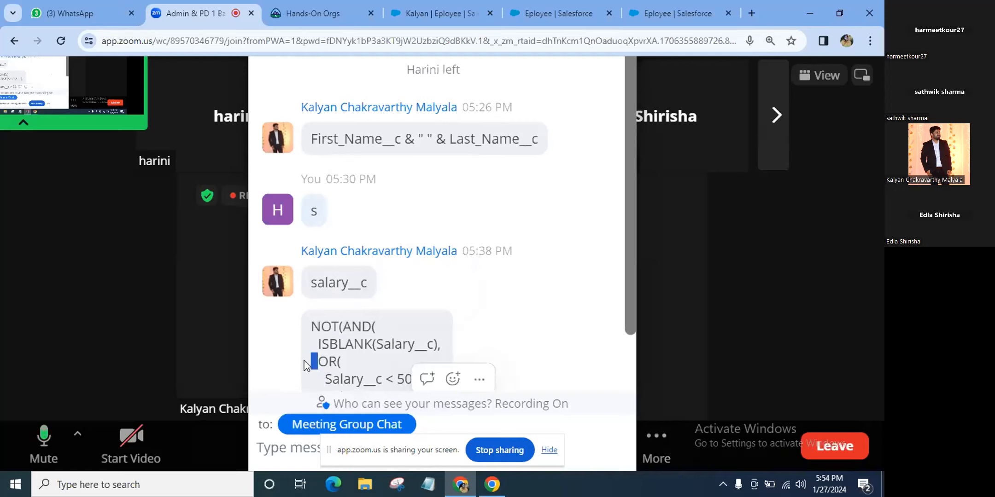
pyautogui.click(84, 13)
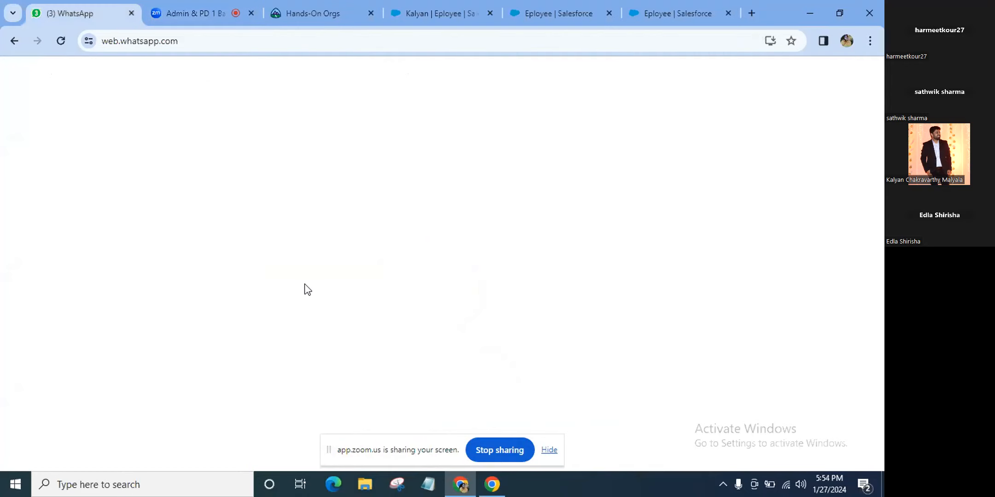
# Select the full NOT(AND( salary-range formula in the SFKC group chat and copy it
pyautogui.scroll(-5, 573, 255)
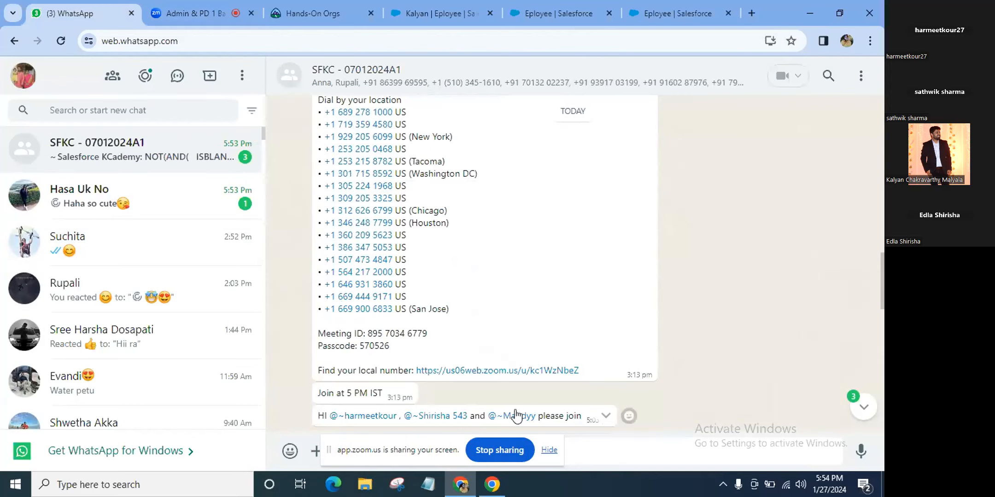
pyautogui.scroll(-3, 412, 394)
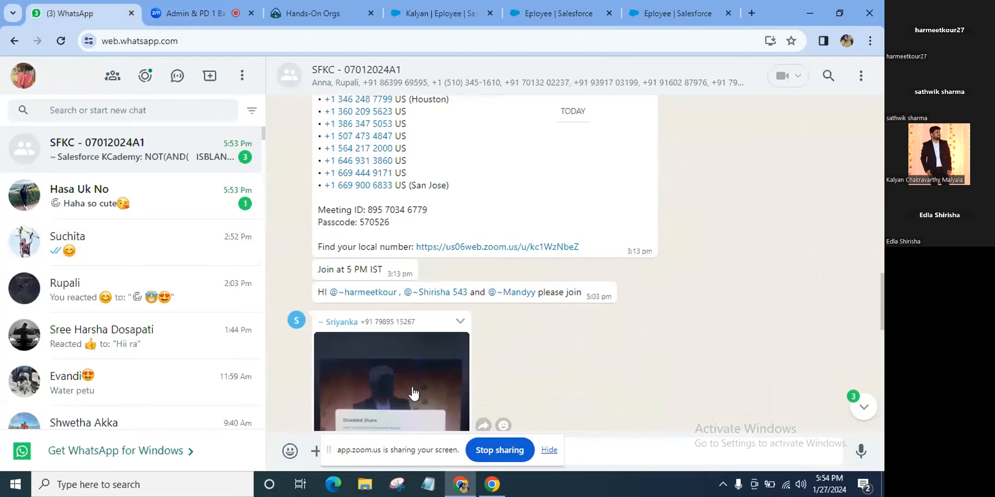
pyautogui.scroll(-9, 413, 393)
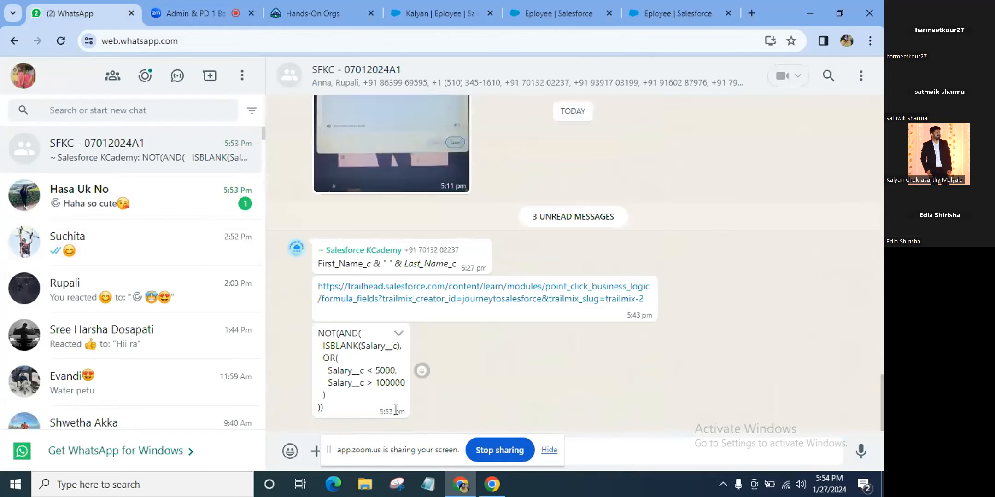
pyautogui.doubleClick(319, 383)
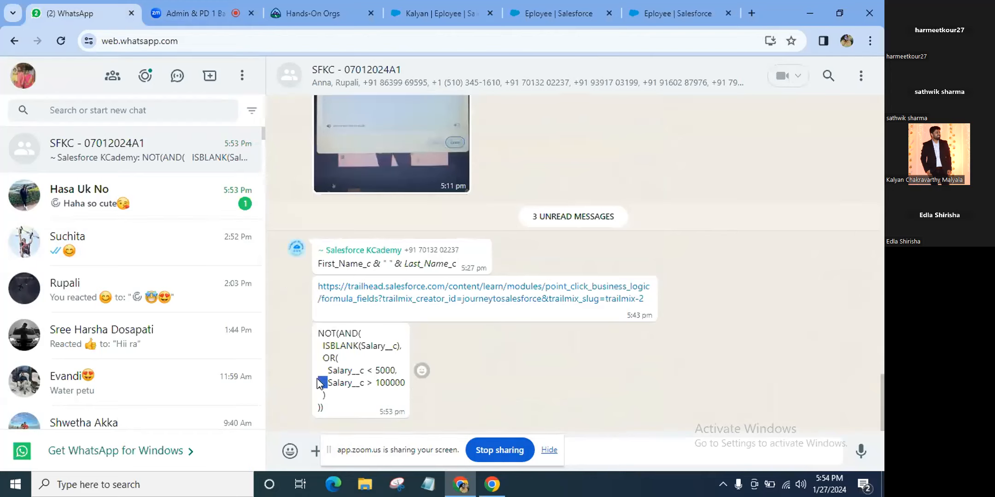
pyautogui.click(318, 335)
pyautogui.doubleClick(319, 334)
pyautogui.hotkey('shift', 'Down')
pyautogui.hotkey('shift', 'Down')
pyautogui.hotkey('shift', 'Down')
pyautogui.hotkey('shift', 'Down')
pyautogui.hotkey('shift', 'Down')
pyautogui.hotkey('shift', 'Down')
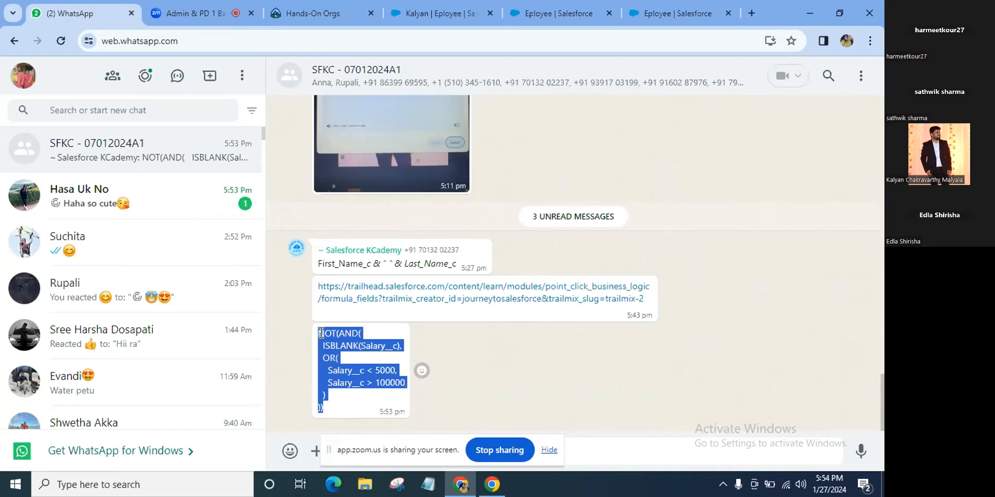
pyautogui.rightClick(321, 333)
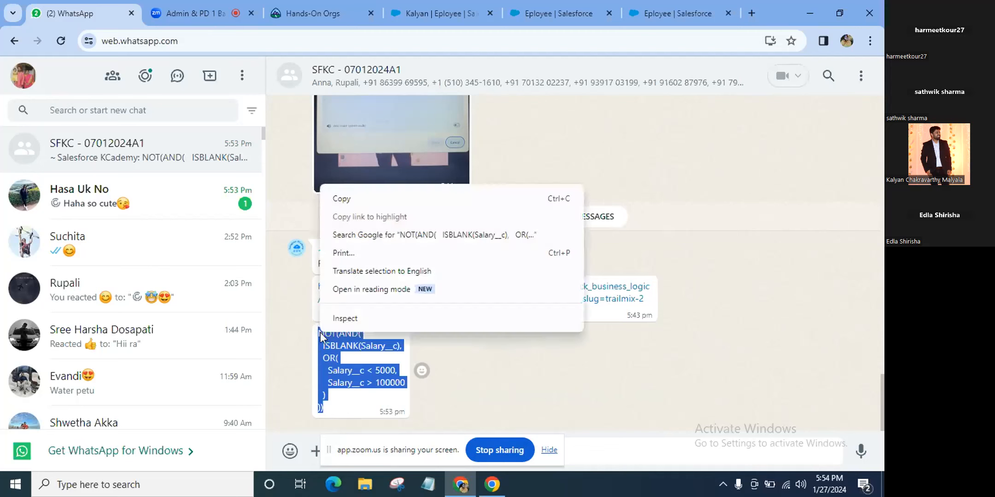
pyautogui.click(360, 196)
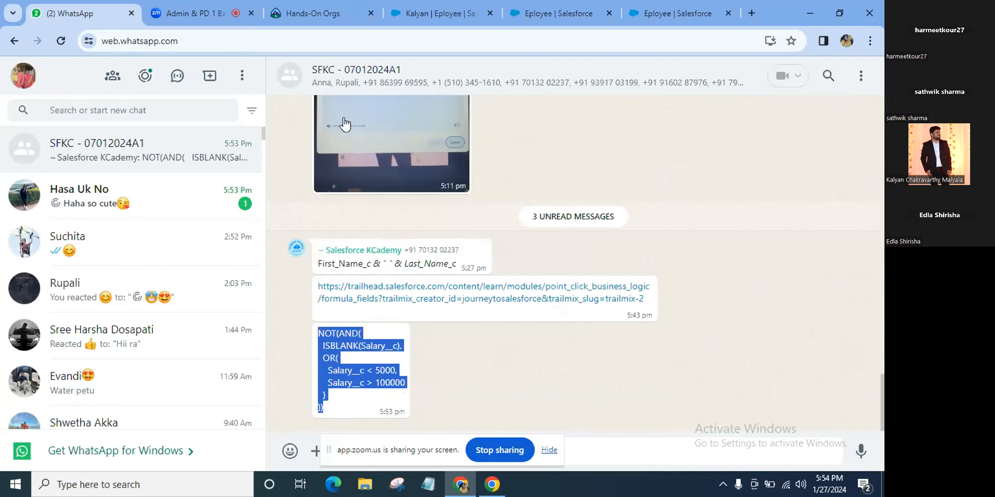
# Paste the copied salary-range formula into the Salary_Range rule's Error Condition Formula box
pyautogui.click(548, 15)
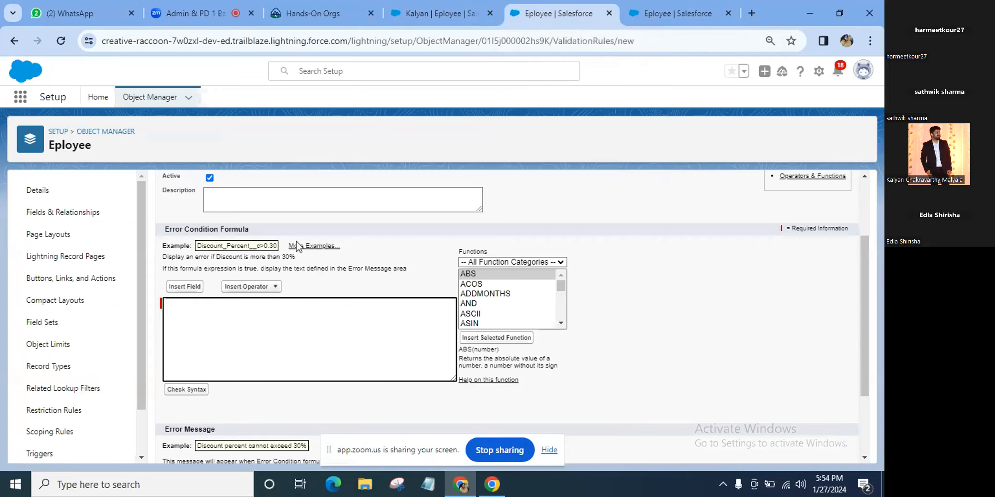
pyautogui.click(222, 329)
pyautogui.rightClick(224, 330)
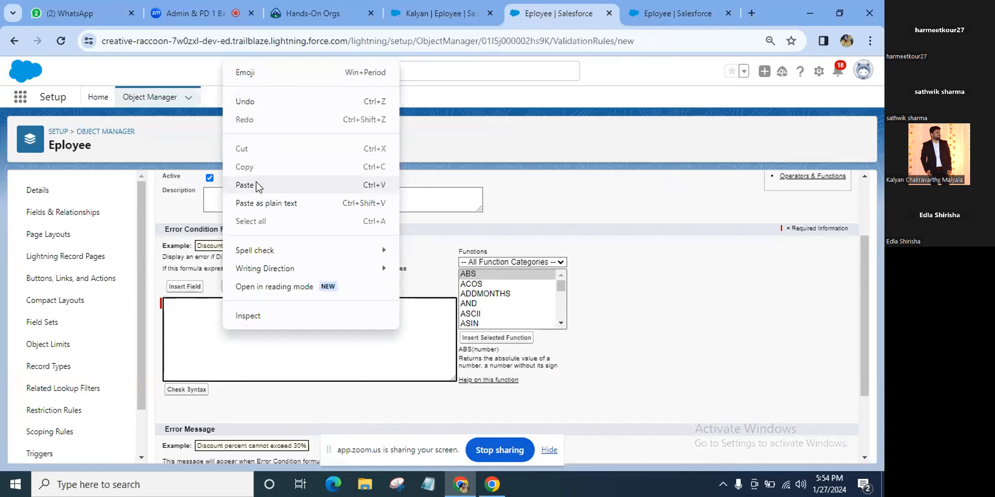
pyautogui.click(244, 184)
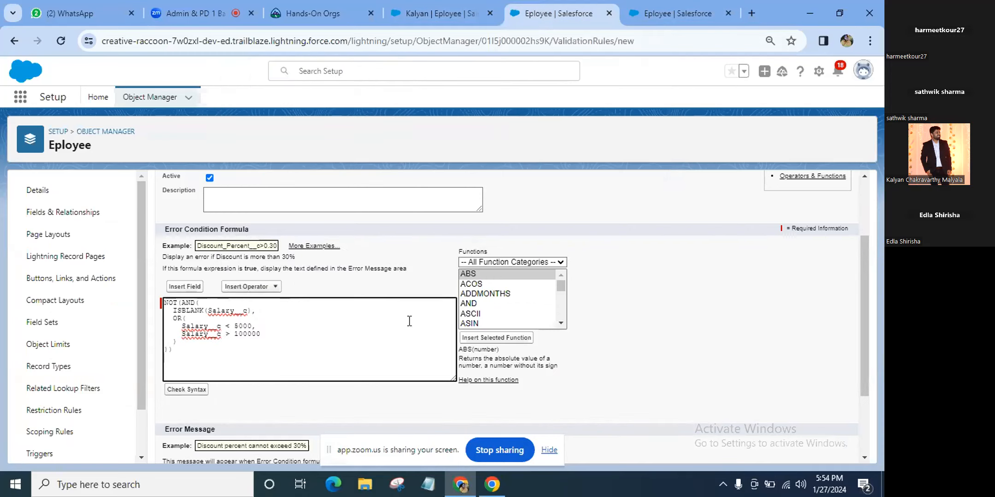
# Run Check Syntax on the pasted formula and confirm it reports no errors
pyautogui.click(193, 395)
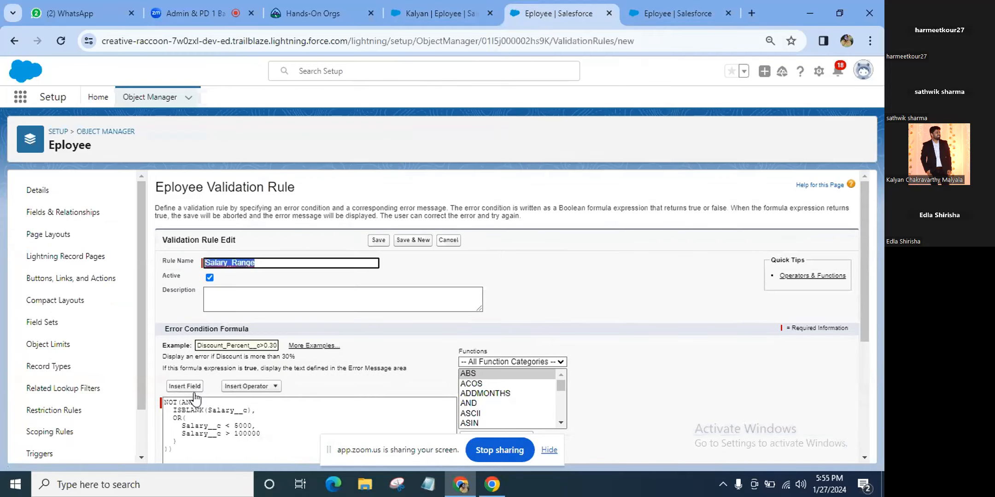
pyautogui.scroll(-1, 196, 399)
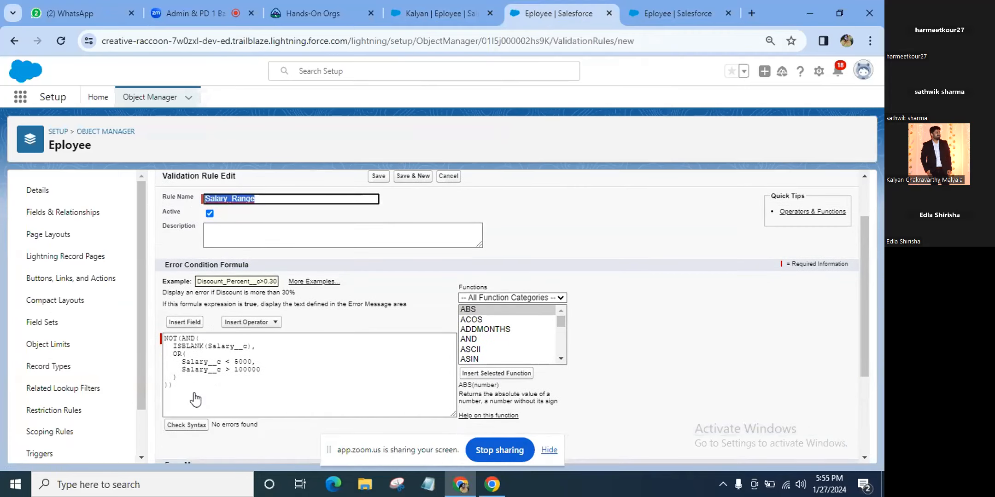
pyautogui.scroll(-1, 196, 399)
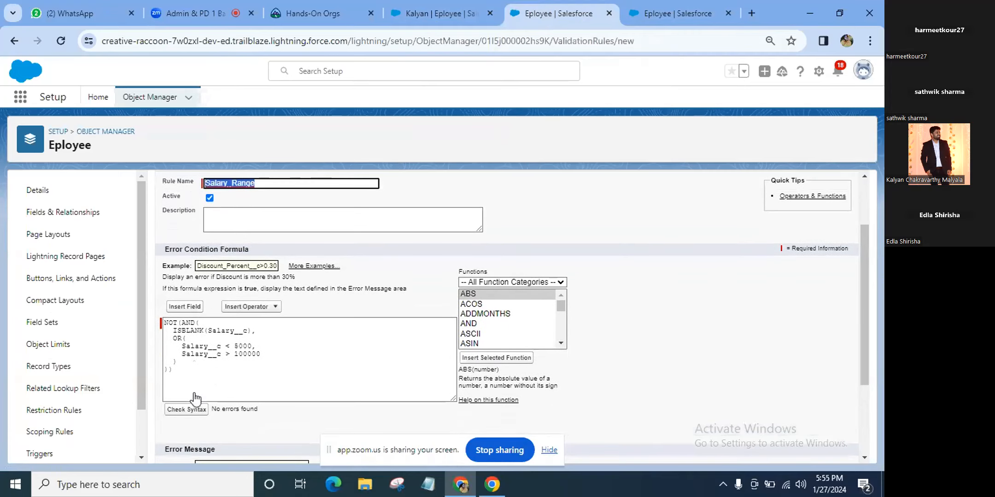
pyautogui.scroll(-1, 196, 400)
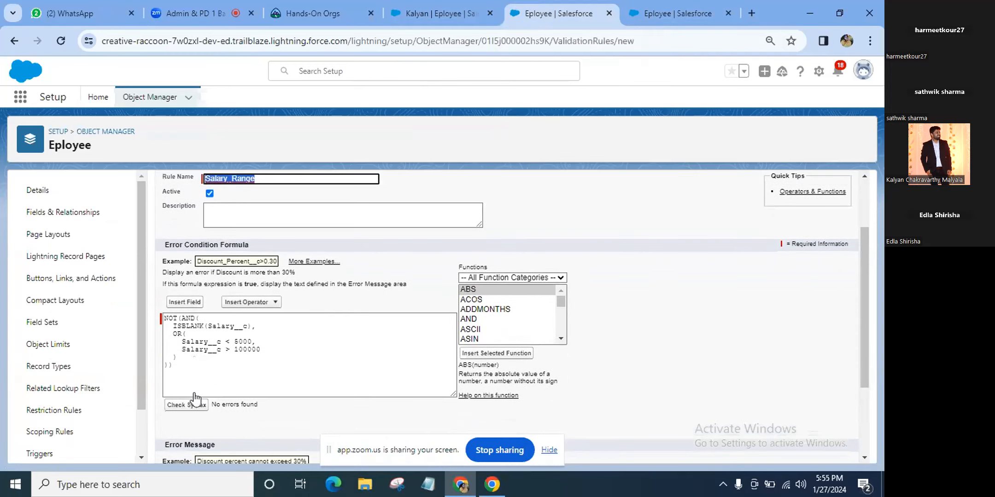
pyautogui.scroll(-3, 195, 400)
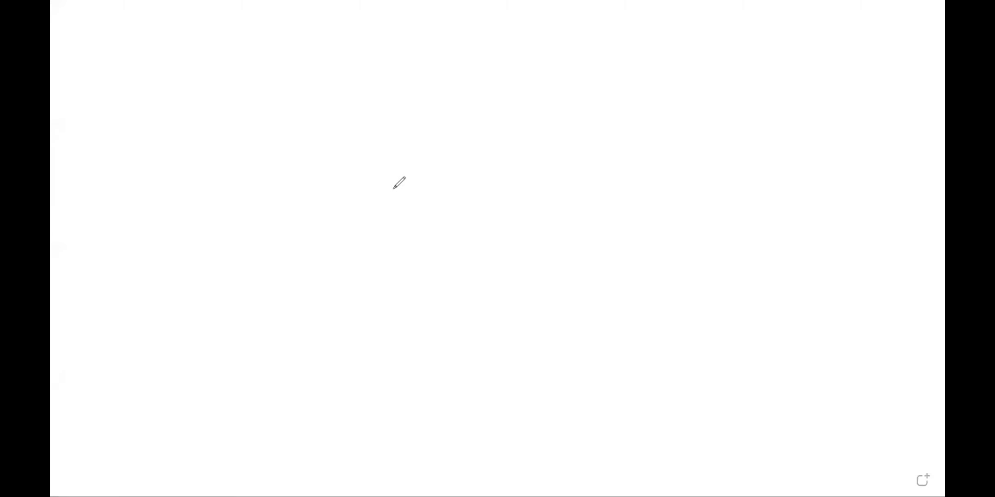
# Sketch a rectangle for the field, label it Salary, and draw a cross beside it
pyautogui.moveTo(390, 198)
pyautogui.mouseDown()
pyautogui.moveTo(679, 187)
pyautogui.moveTo(382, 191)
pyautogui.mouseUp()
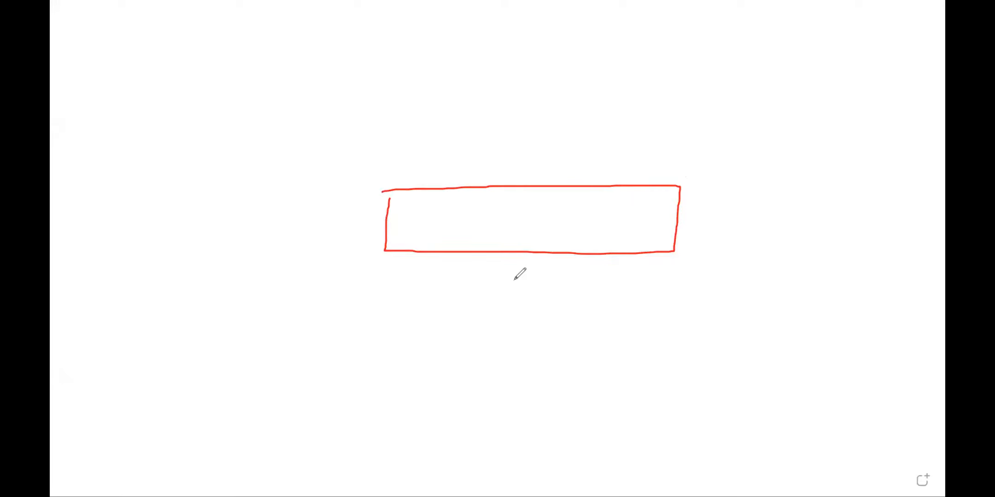
pyautogui.moveTo(500, 145)
pyautogui.mouseDown()
pyautogui.moveTo(470, 163)
pyautogui.moveTo(552, 115)
pyautogui.moveTo(570, 147)
pyautogui.moveTo(628, 170)
pyautogui.moveTo(679, 136)
pyautogui.mouseUp()
pyautogui.click(519, 159)
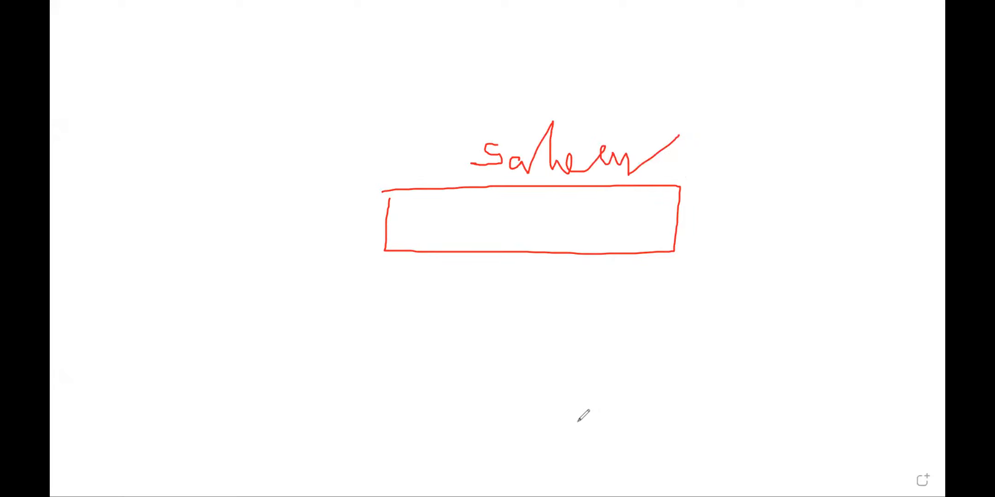
pyautogui.moveTo(315, 198); pyautogui.dragTo(361, 229)
pyautogui.moveTo(357, 190); pyautogui.dragTo(298, 254)
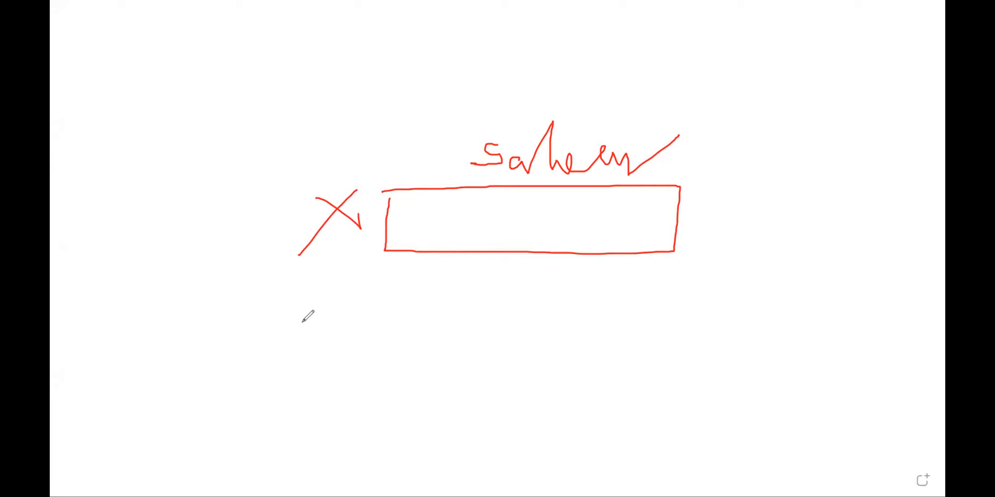
# Handwrite 'Not ISBLANK' beneath the Salary box
pyautogui.moveTo(284, 325)
pyautogui.mouseDown()
pyautogui.moveTo(333, 329)
pyautogui.moveTo(319, 356)
pyautogui.mouseUp()
pyautogui.moveTo(300, 356); pyautogui.dragTo(338, 356)
pyautogui.moveTo(376, 328)
pyautogui.mouseDown()
pyautogui.moveTo(351, 352)
pyautogui.moveTo(390, 361)
pyautogui.mouseUp()
pyautogui.moveTo(371, 334)
pyautogui.mouseDown()
pyautogui.moveTo(402, 330)
pyautogui.moveTo(406, 359)
pyautogui.moveTo(392, 361)
pyautogui.mouseUp()
pyautogui.moveTo(429, 319); pyautogui.dragTo(458, 351)
pyautogui.moveTo(490, 327)
pyautogui.mouseDown()
pyautogui.moveTo(474, 329)
pyautogui.moveTo(498, 351)
pyautogui.moveTo(524, 317)
pyautogui.moveTo(525, 344)
pyautogui.mouseUp()
pyautogui.moveTo(526, 329)
pyautogui.mouseDown()
pyautogui.moveTo(540, 315)
pyautogui.moveTo(545, 339)
pyautogui.mouseUp()
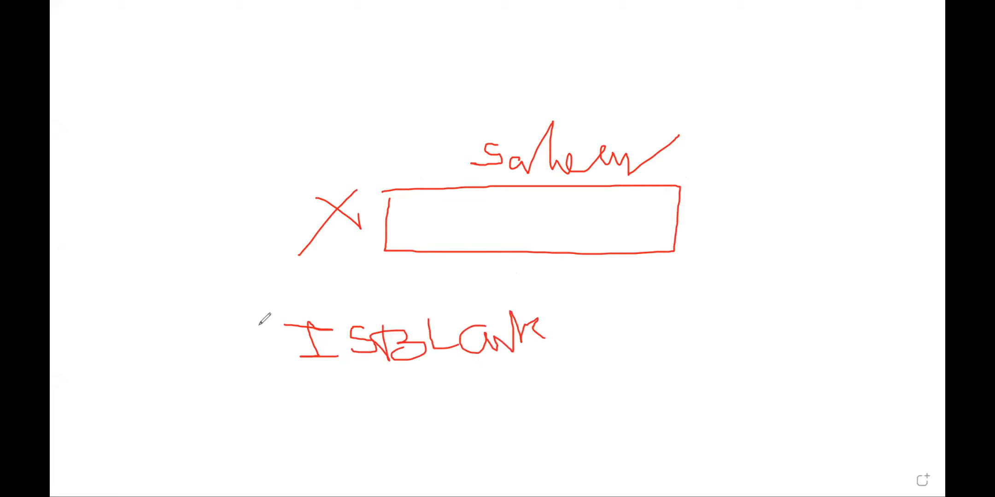
pyautogui.moveTo(180, 333)
pyautogui.mouseDown()
pyautogui.moveTo(183, 369)
pyautogui.moveTo(217, 323)
pyautogui.mouseUp()
pyautogui.moveTo(247, 351); pyautogui.dragTo(246, 352)
pyautogui.moveTo(261, 323)
pyautogui.mouseDown()
pyautogui.moveTo(275, 362)
pyautogui.moveTo(271, 338)
pyautogui.mouseUp()
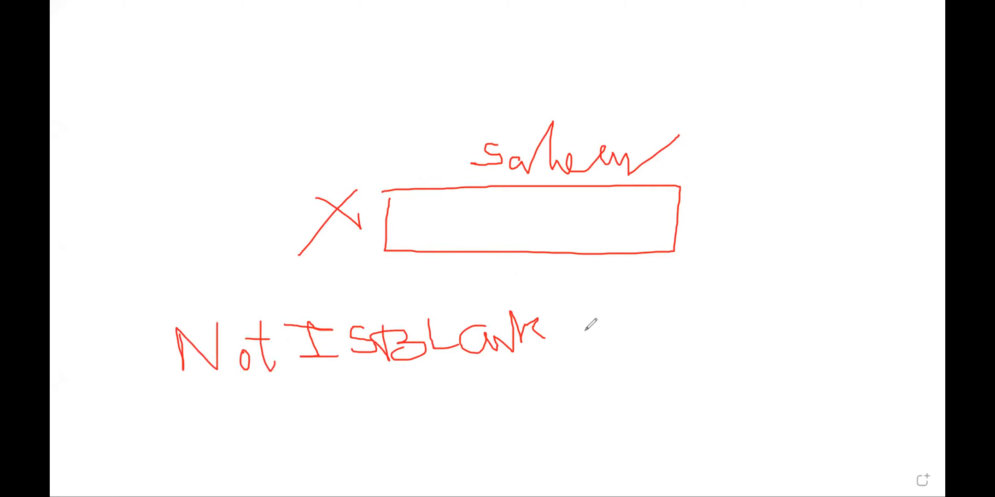
# Add 'AND 5000' after ISBLANK, a value line inside the box, and another number below
pyautogui.moveTo(591, 351)
pyautogui.mouseDown()
pyautogui.moveTo(597, 303)
pyautogui.moveTo(620, 338)
pyautogui.moveTo(629, 322)
pyautogui.moveTo(630, 343)
pyautogui.mouseUp()
pyautogui.moveTo(619, 298)
pyautogui.mouseDown()
pyautogui.moveTo(668, 297)
pyautogui.moveTo(697, 345)
pyautogui.mouseUp()
pyautogui.moveTo(683, 305); pyautogui.dragTo(710, 336)
pyautogui.moveTo(427, 234); pyautogui.dragTo(575, 235)
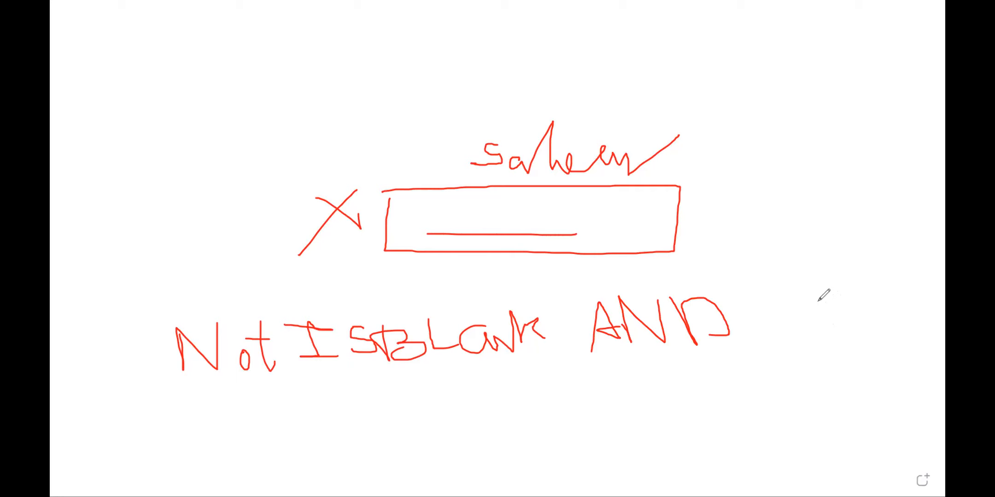
pyautogui.moveTo(813, 298)
pyautogui.mouseDown()
pyautogui.moveTo(839, 313)
pyautogui.moveTo(828, 339)
pyautogui.moveTo(864, 285)
pyautogui.moveTo(906, 332)
pyautogui.moveTo(915, 295)
pyautogui.moveTo(928, 299)
pyautogui.mouseUp()
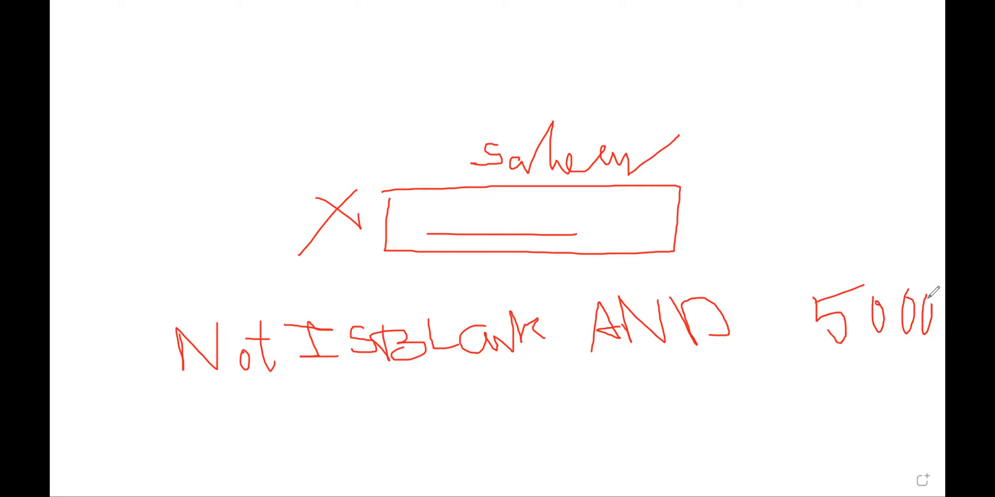
pyautogui.moveTo(711, 394); pyautogui.dragTo(736, 413)
pyautogui.moveTo(759, 384); pyautogui.dragTo(762, 375)
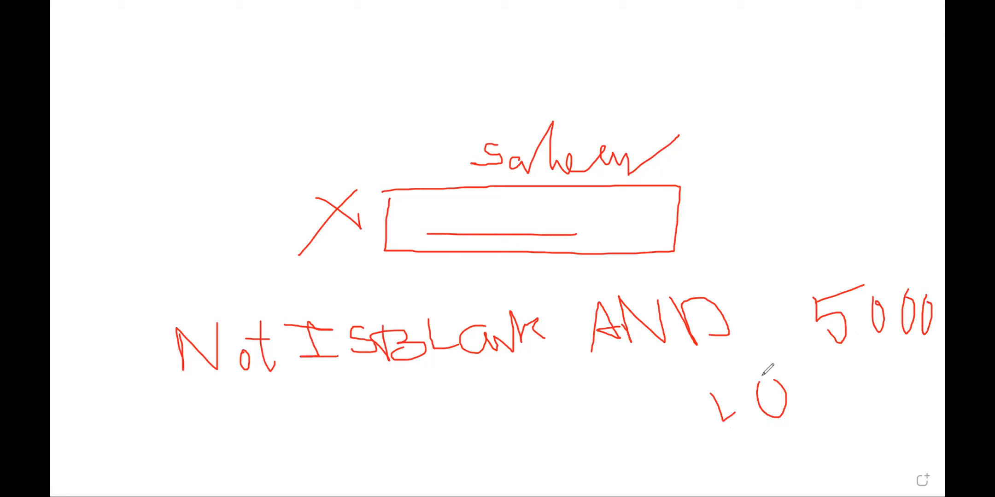
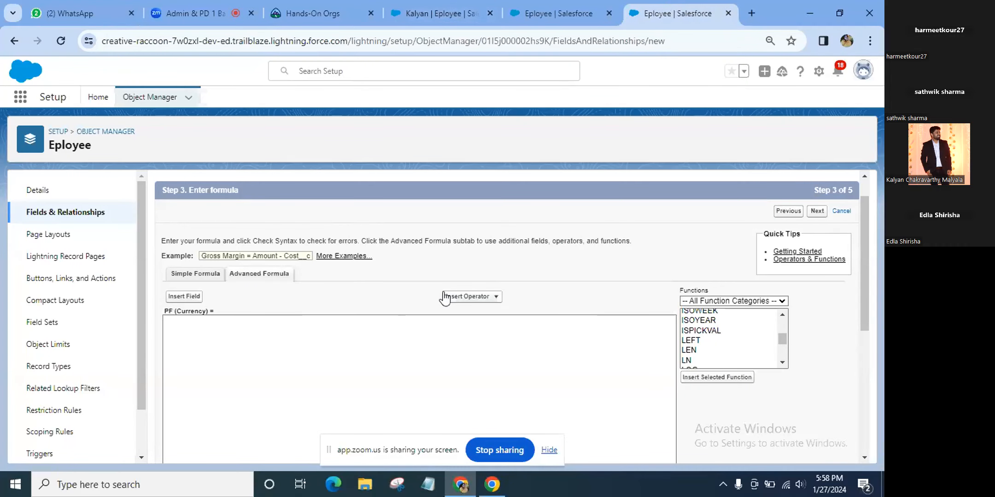
# Return to the Eployee validation rule editor and review its syntax-checked Salary formula
pyautogui.click(553, 10)
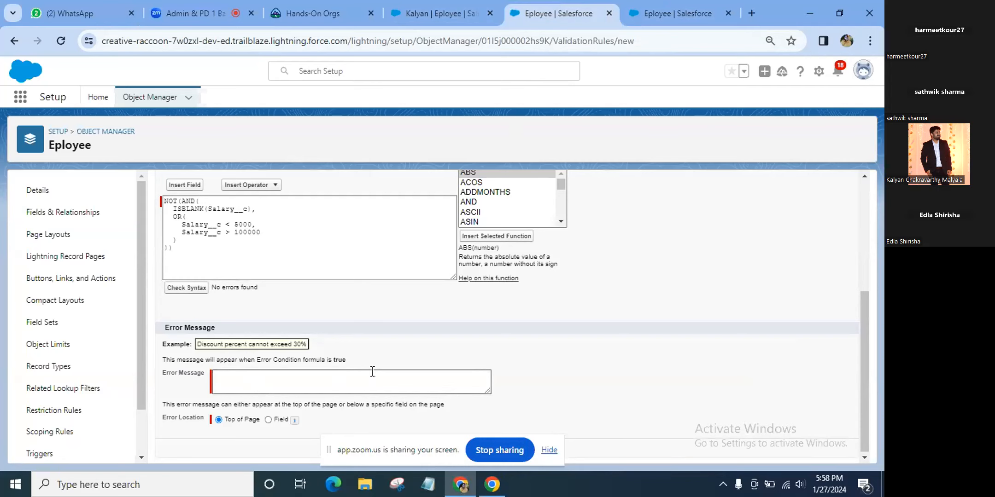
pyautogui.scroll(1, 372, 372)
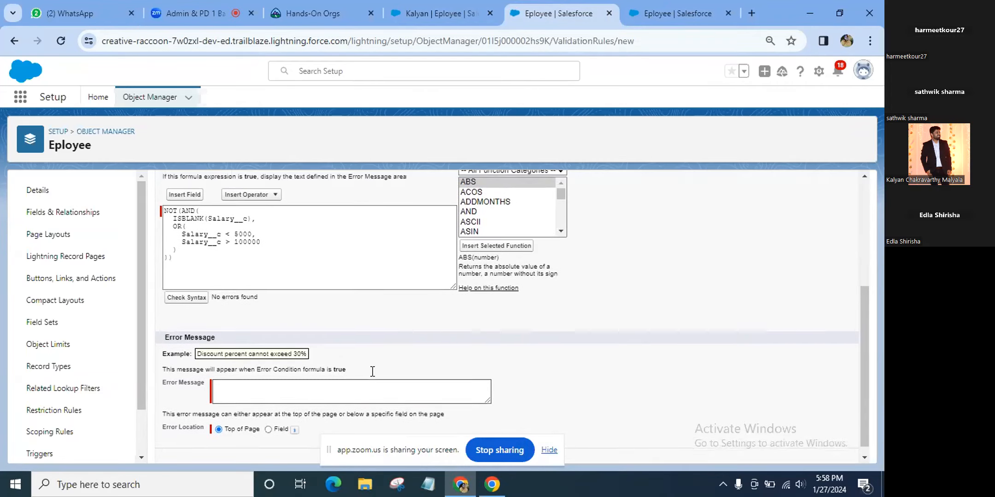
pyautogui.scroll(-1, 372, 372)
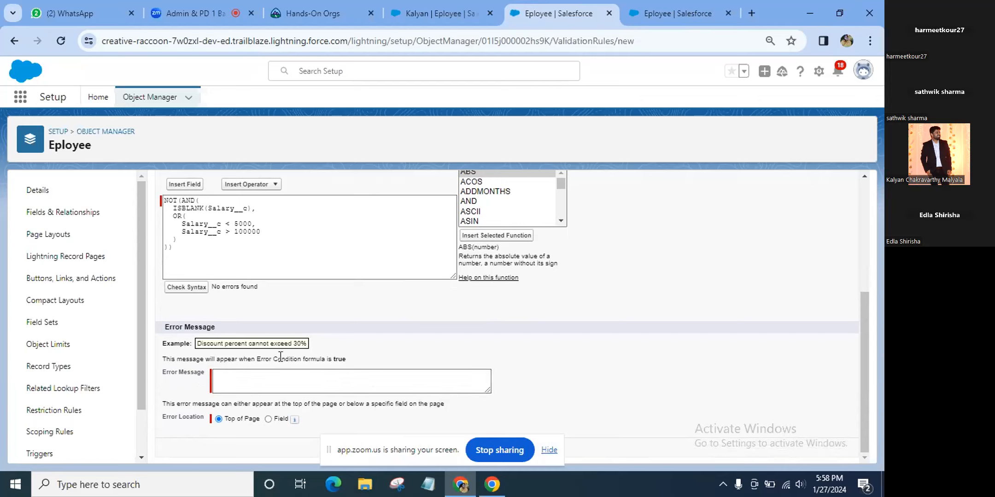
# Enter 'Please Fill the appropriate Data' as the validation rule's error message
pyautogui.click(279, 373)
pyautogui.write('P')
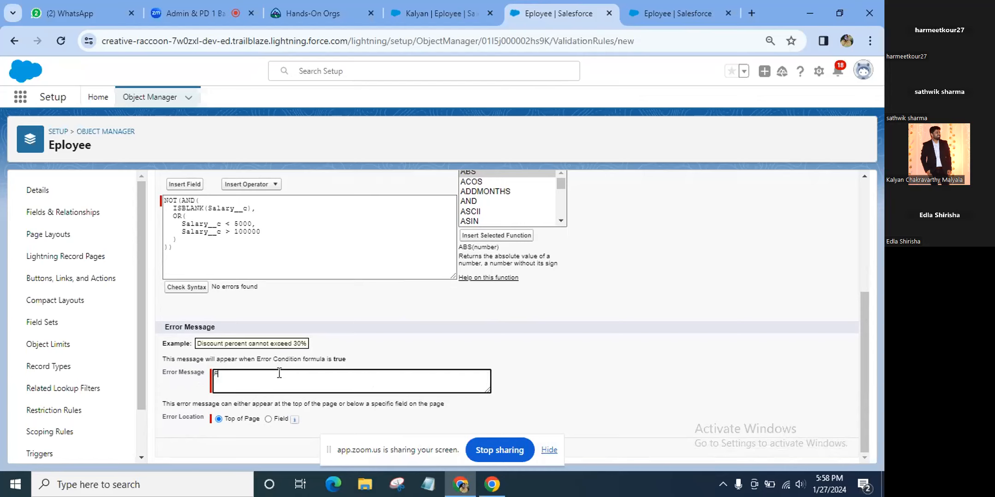
pyautogui.write('lease Fill the appropriate Data')
pyautogui.press('Left')
pyautogui.press('Left')
# Set the error location to Field and choose Salary
pyautogui.click(268, 419)
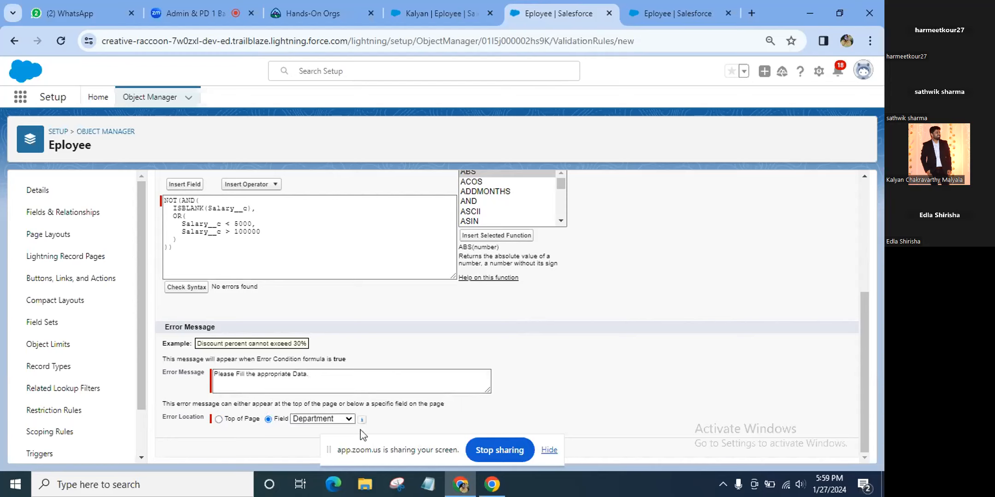
pyautogui.click(349, 418)
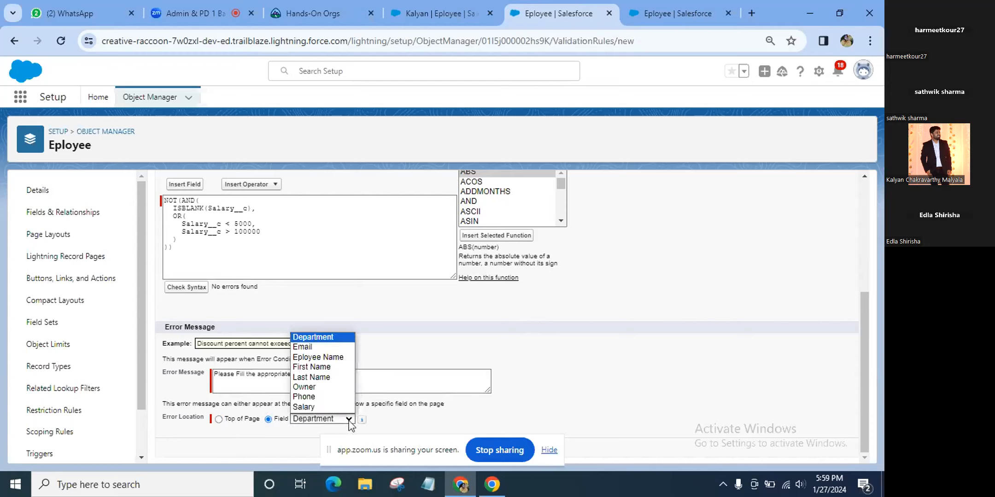
pyautogui.click(339, 407)
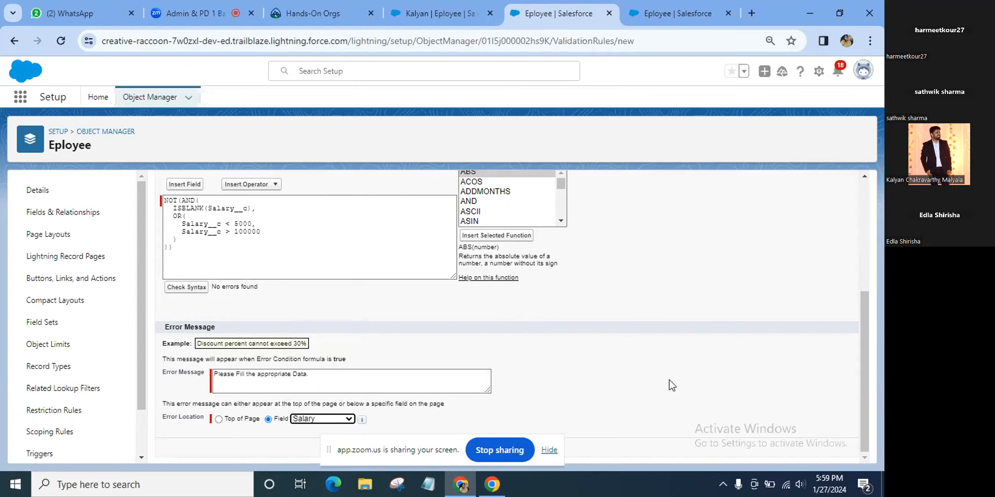
pyautogui.scroll(3, 672, 386)
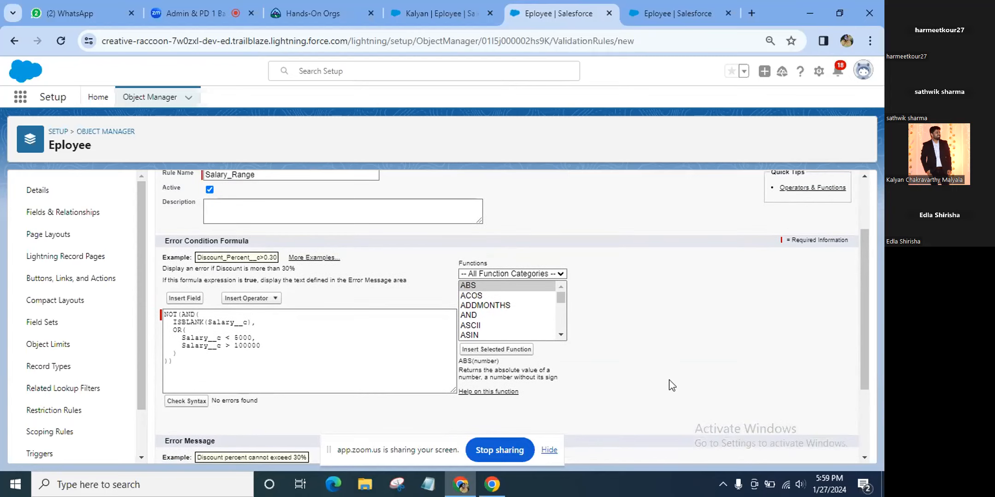
pyautogui.scroll(-3, 671, 386)
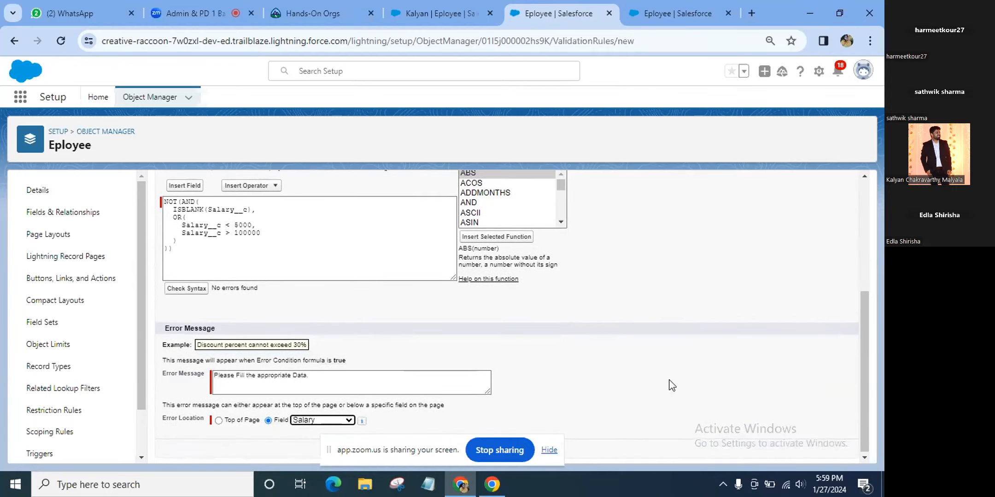
pyautogui.scroll(1, 672, 386)
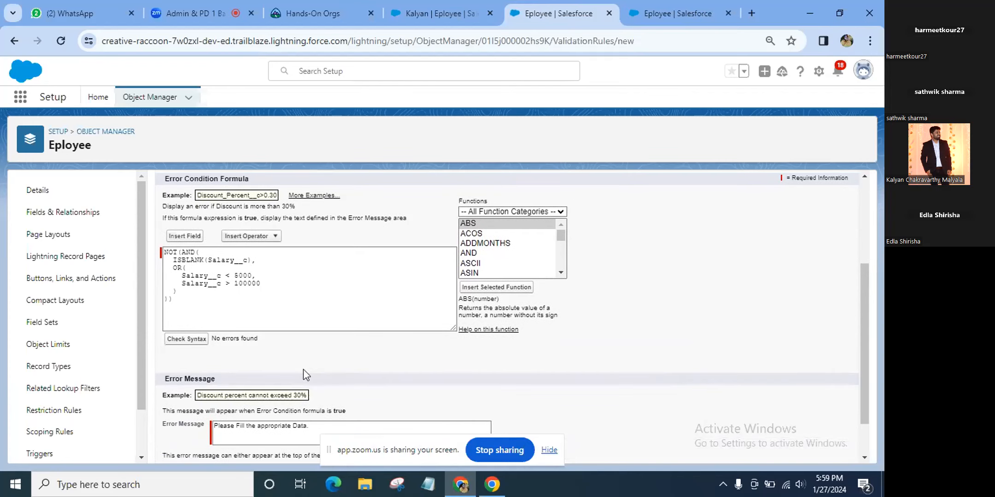
# Check the rule formula's syntax, confirming no errors
pyautogui.click(202, 343)
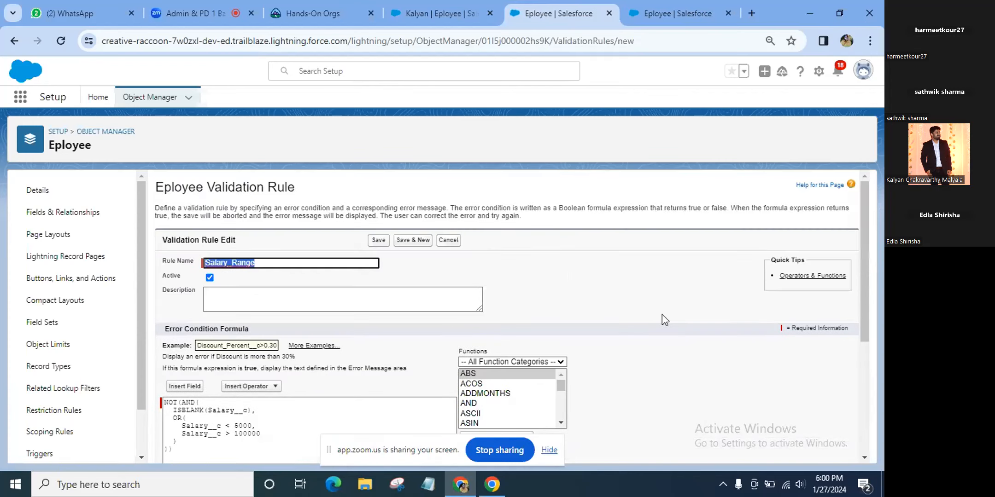
pyautogui.scroll(-2, 663, 314)
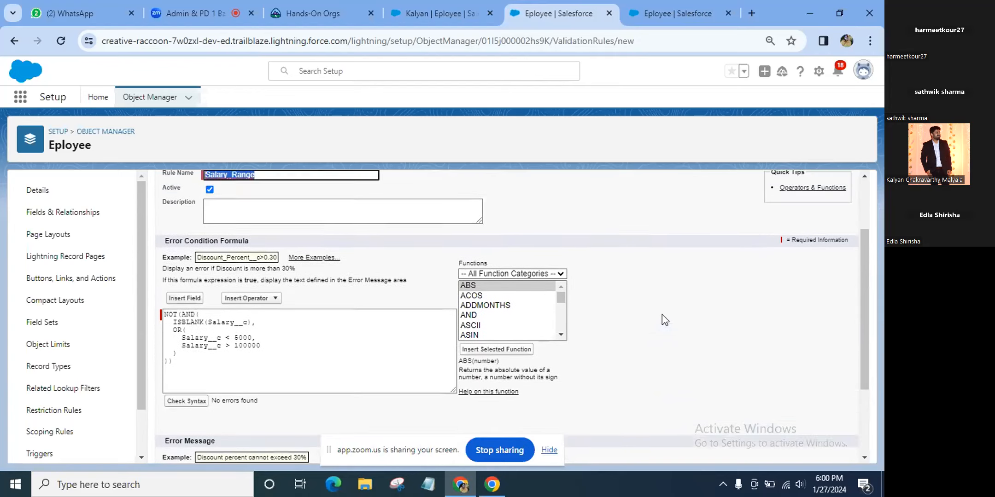
pyautogui.scroll(-3, 662, 314)
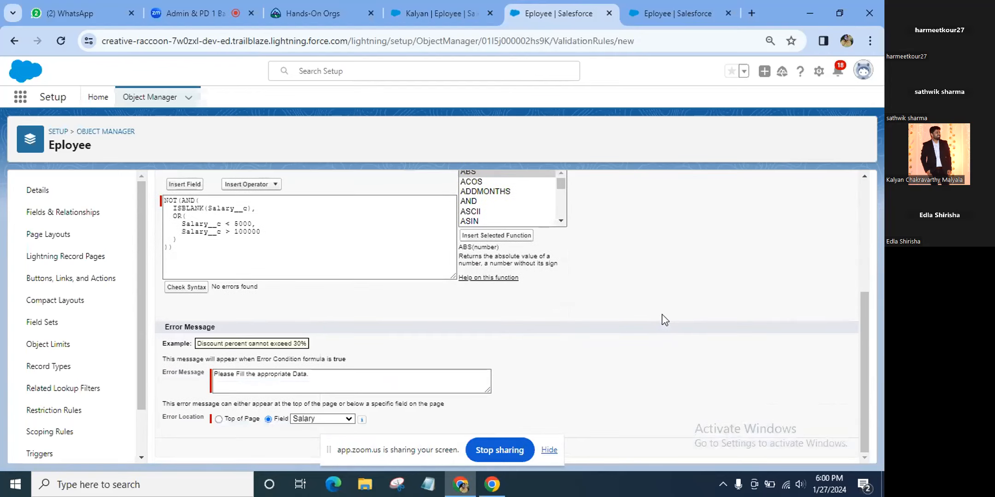
pyautogui.scroll(5, 653, 324)
pyautogui.rightClick(653, 323)
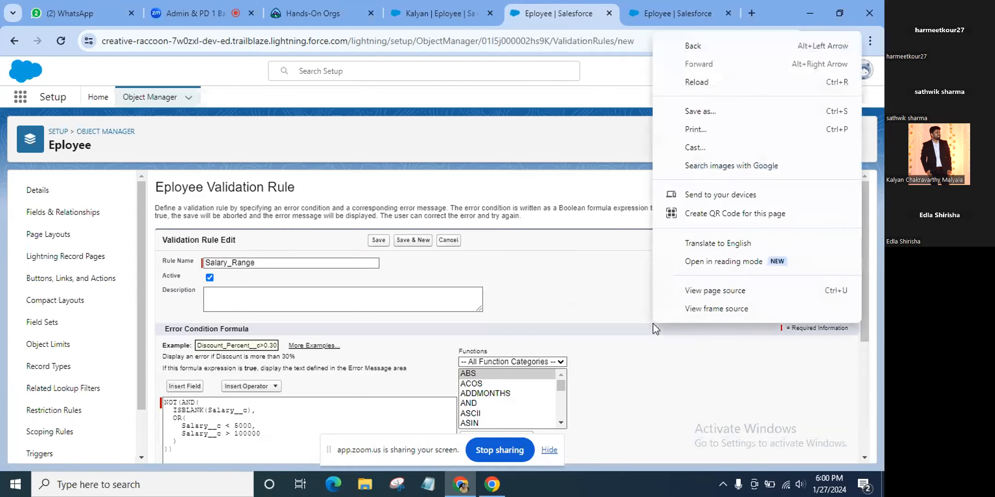
pyautogui.click(663, 396)
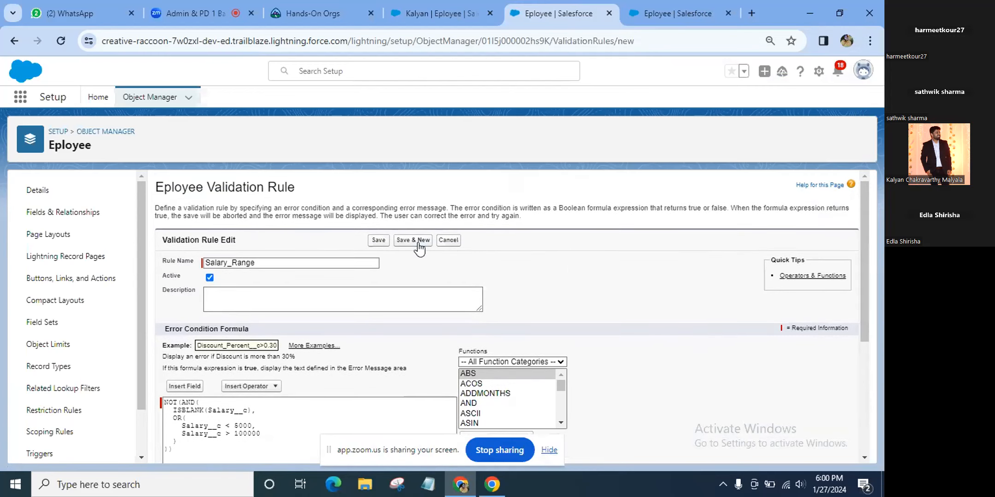
# Save the Salary_Range validation rule and return to the employee record
pyautogui.click(374, 240)
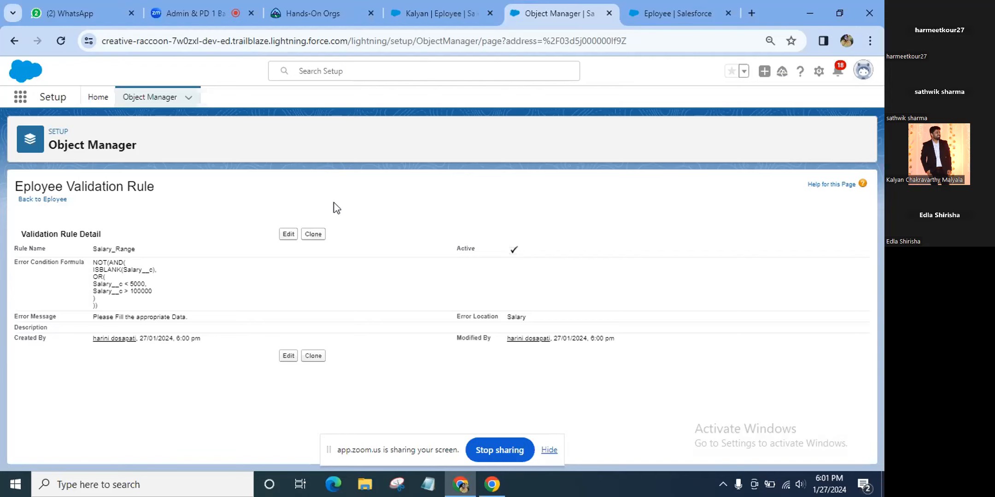
pyautogui.click(427, 18)
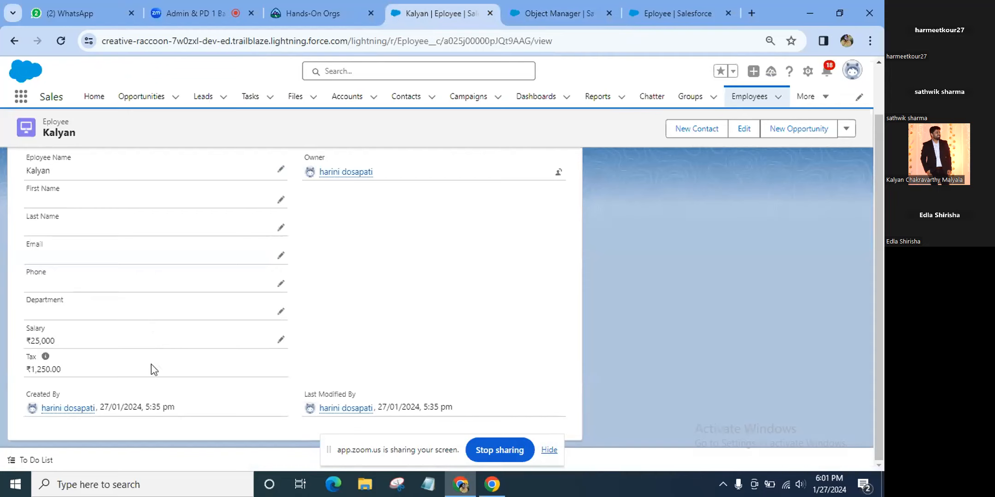
# Set the employee's salary to 1250000 and try saving to test the rule
pyautogui.click(281, 341)
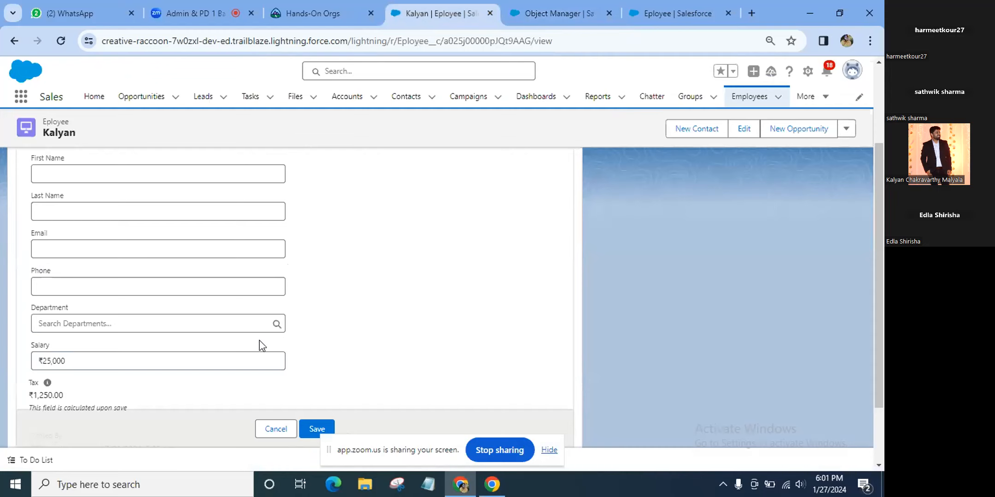
pyautogui.click(170, 364)
pyautogui.press('BackSpace')
pyautogui.press('BackSpace')
pyautogui.press('BackSpace')
pyautogui.press('BackSpace')
pyautogui.press('BackSpace')
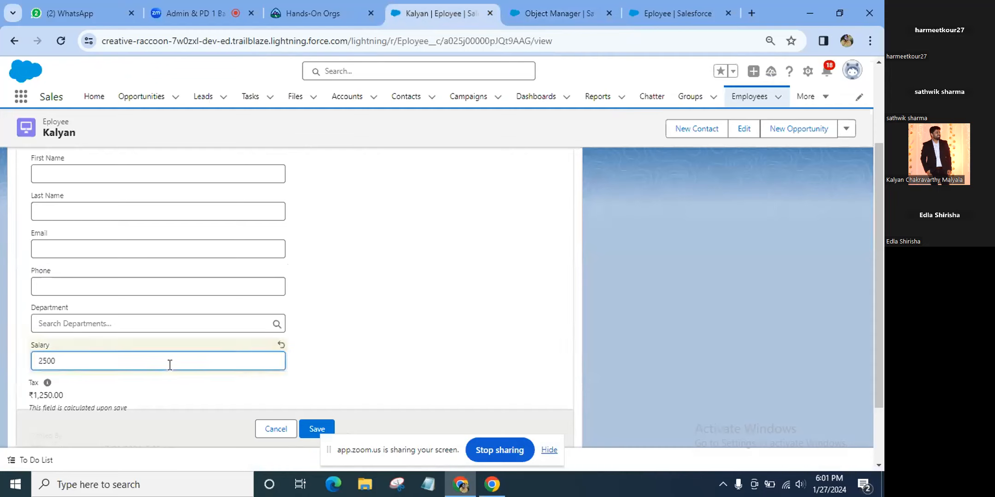
pyautogui.write('1250000')
pyautogui.click(315, 427)
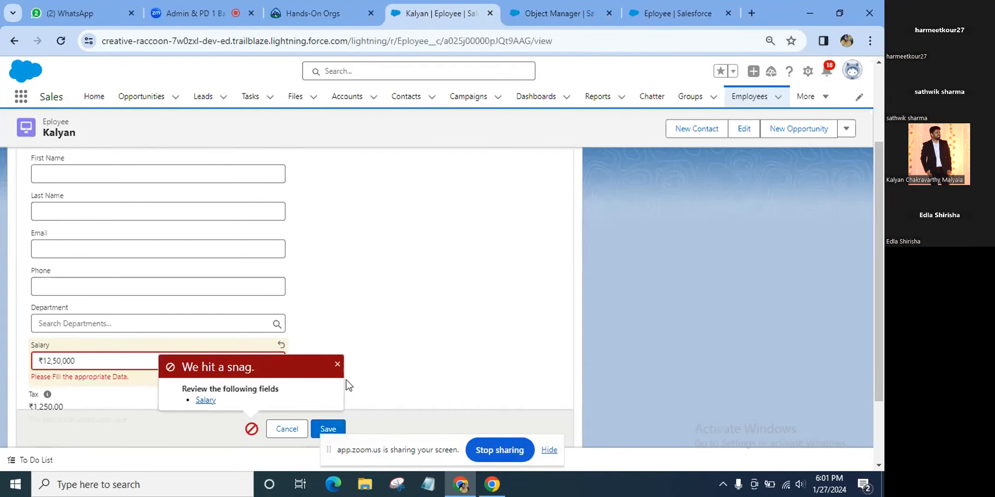
pyautogui.click(337, 364)
# Change the salary to 75000 and try saving again
pyautogui.click(196, 361)
pyautogui.press('BackSpace')
pyautogui.press('BackSpace')
pyautogui.press('BackSpace')
pyautogui.press('BackSpace')
pyautogui.press('BackSpace')
pyautogui.press('BackSpace')
pyautogui.press('BackSpace')
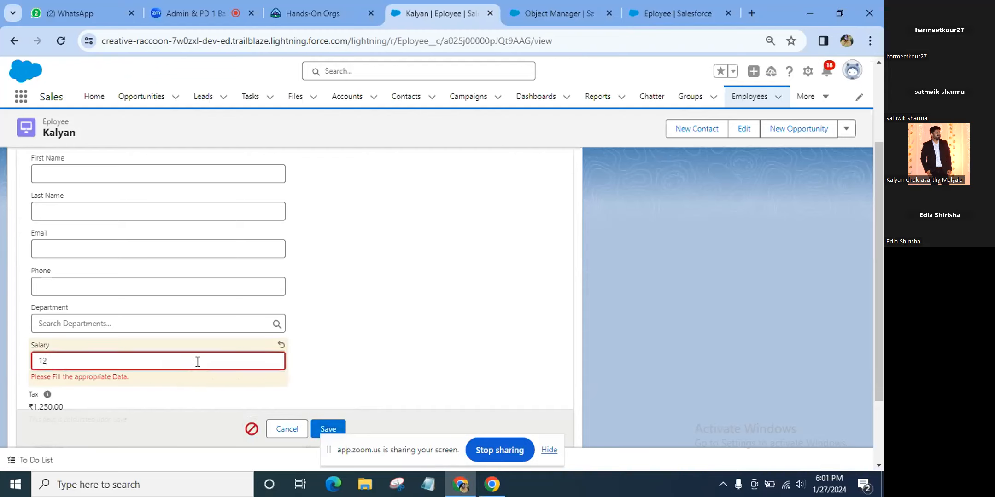
pyautogui.write('75000')
pyautogui.click(322, 430)
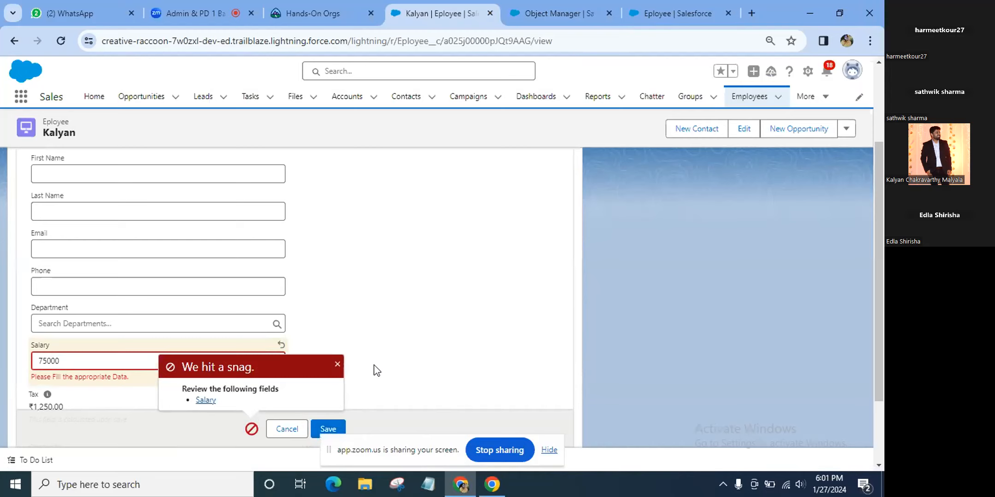
pyautogui.click(335, 364)
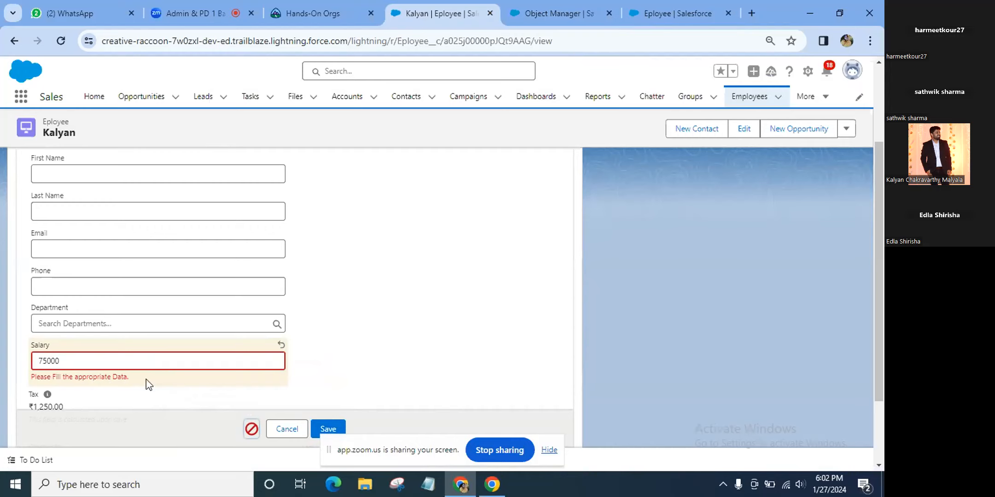
# Change the salary to 25000, attempt the save, then view the Salary_Range rule details
pyautogui.click(182, 10)
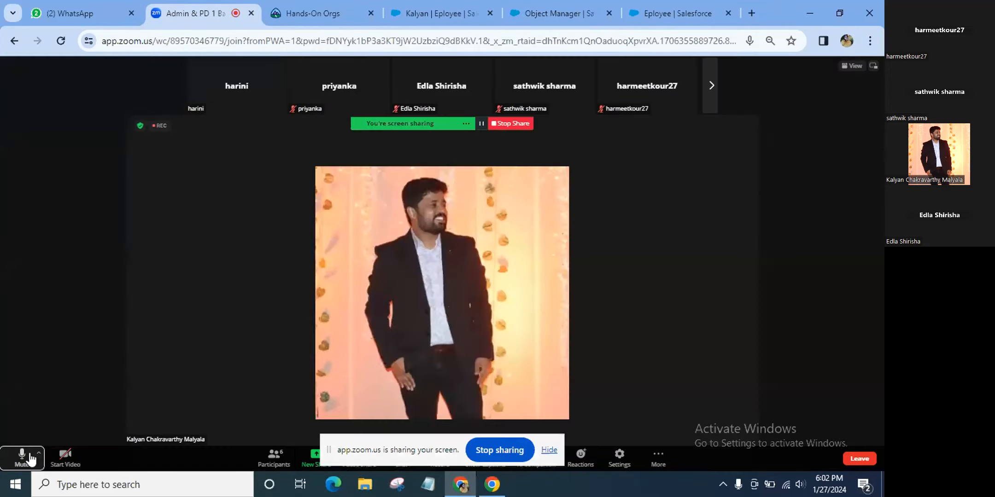
pyautogui.click(449, 4)
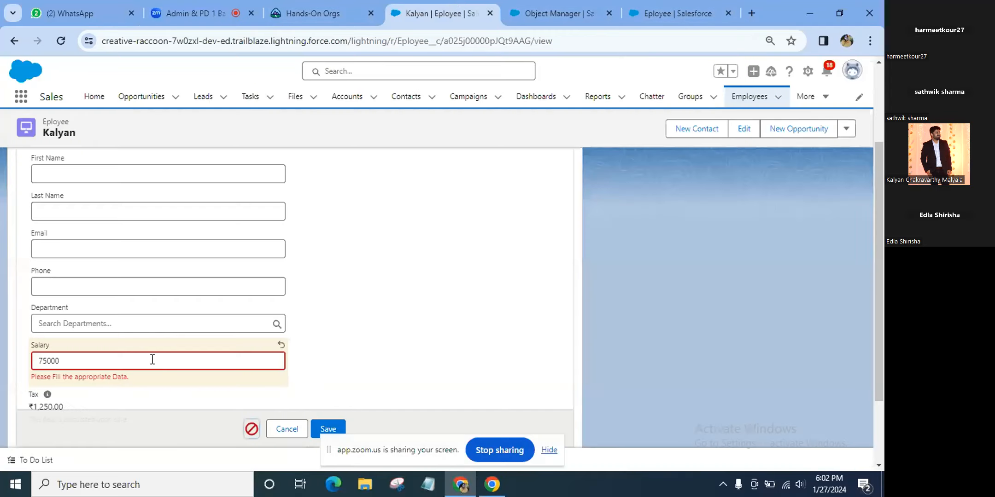
pyautogui.scroll(-1, 152, 359)
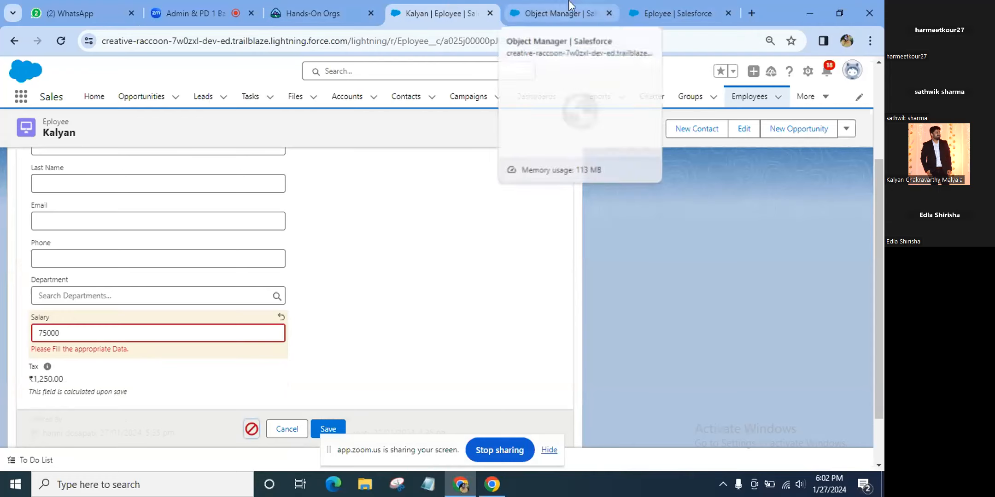
pyautogui.click(43, 333)
pyautogui.press('BackSpace')
pyautogui.write('2')
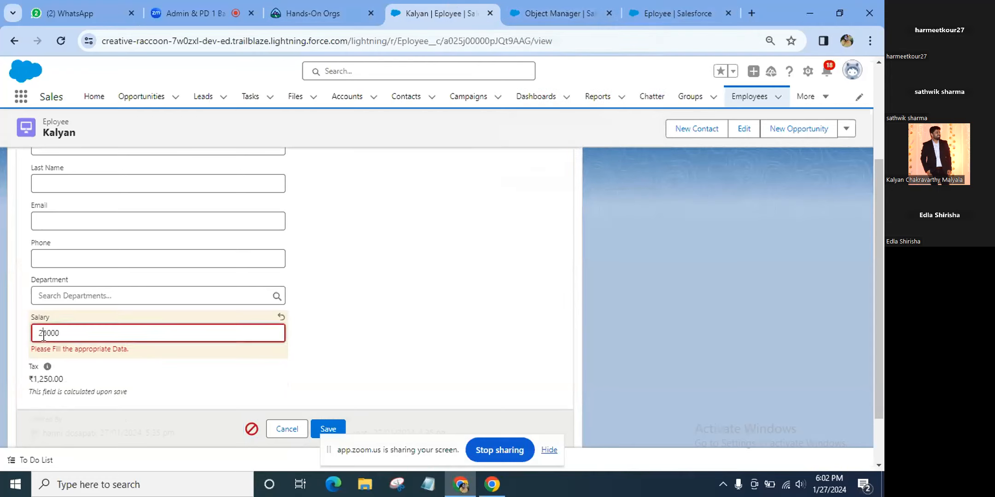
pyautogui.click(317, 430)
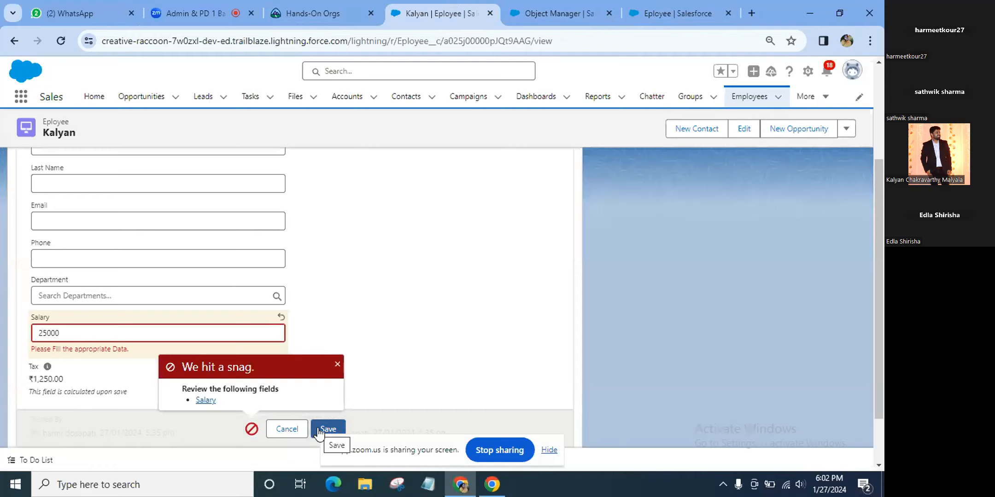
pyautogui.click(337, 364)
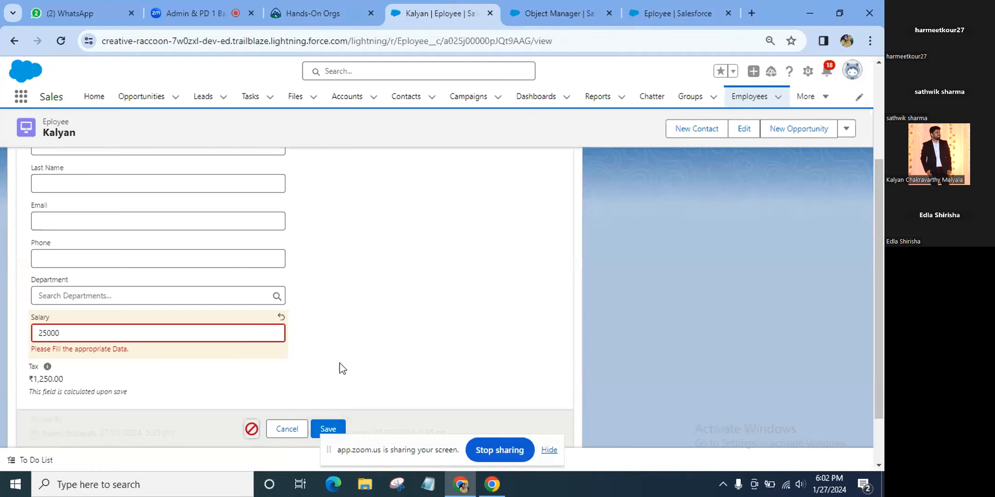
pyautogui.scroll(-1, 341, 368)
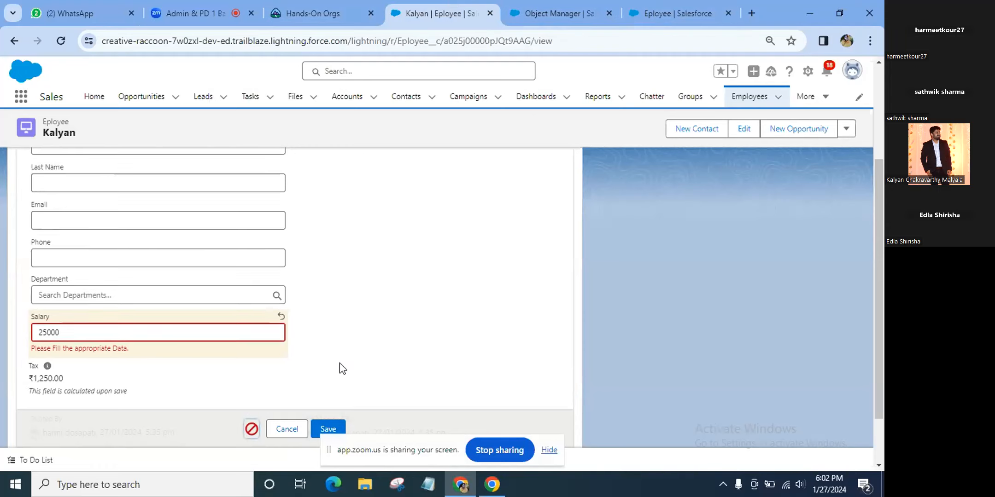
pyautogui.click(545, 13)
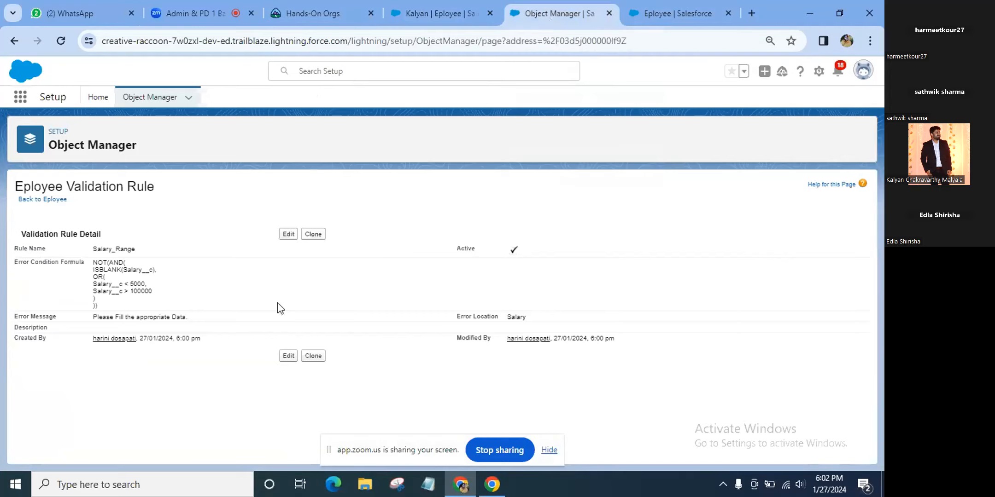
# Edit the Salary_Range rule and review its formula and error message
pyautogui.click(290, 237)
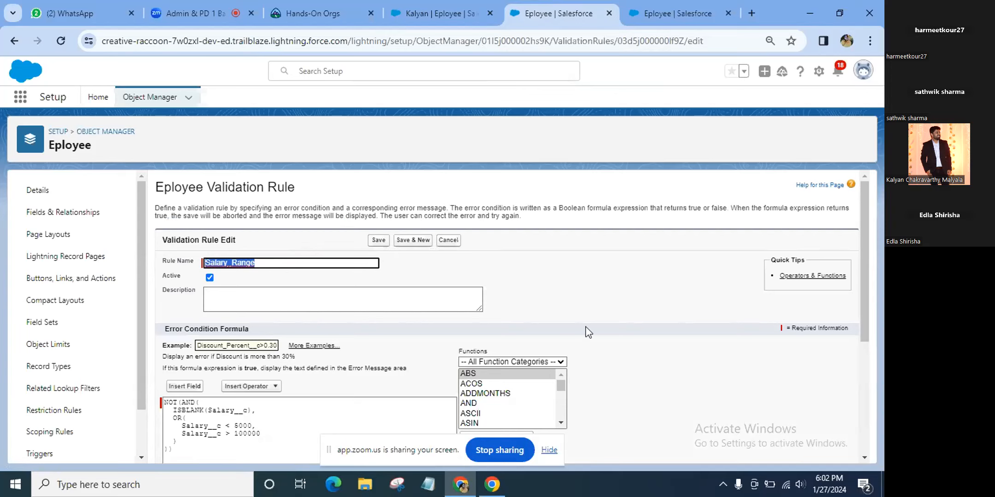
pyautogui.scroll(-1, 585, 332)
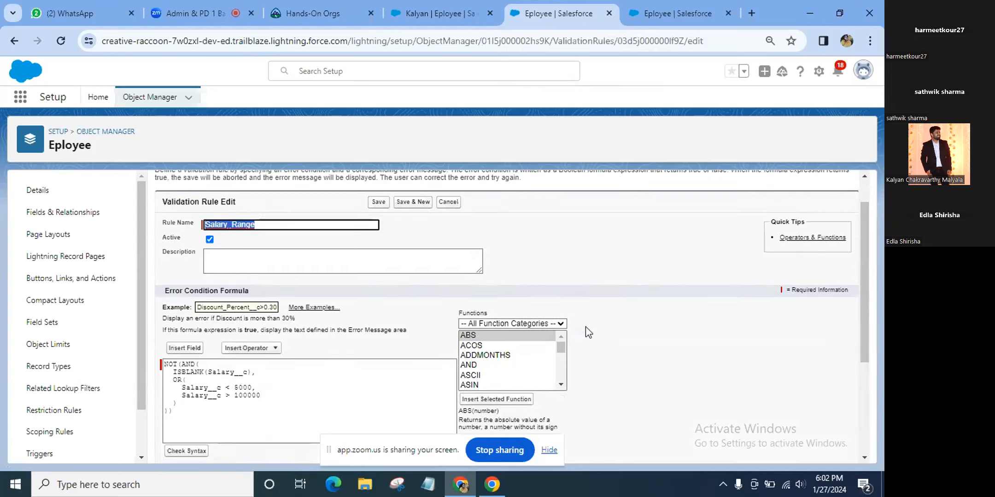
pyautogui.scroll(-1, 585, 328)
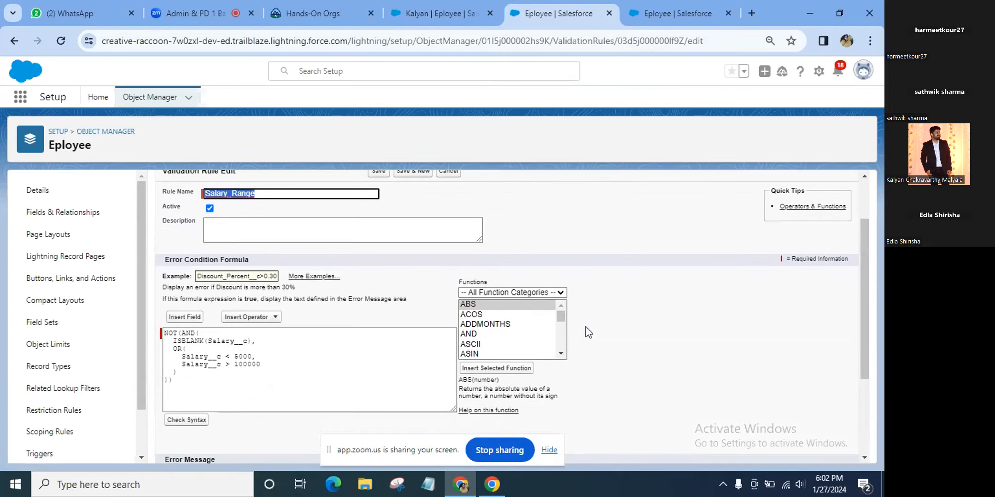
pyautogui.scroll(-1, 586, 328)
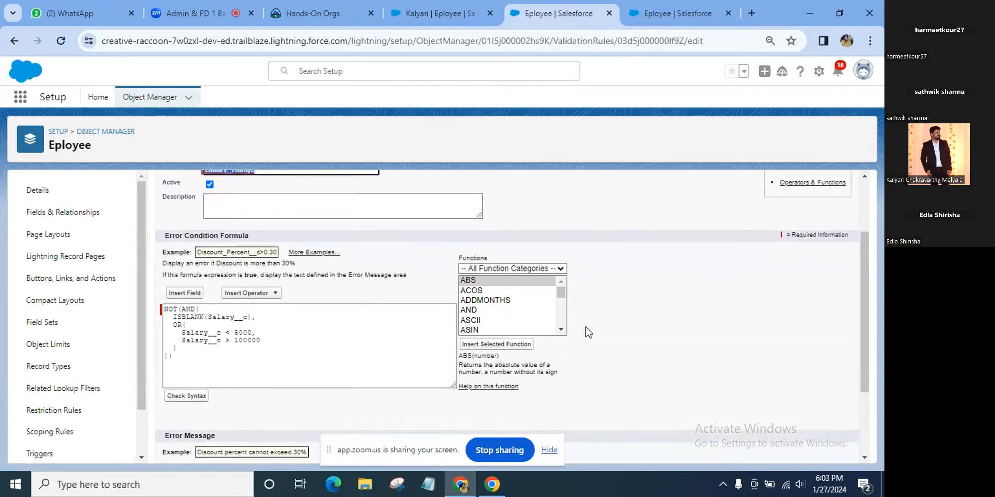
pyautogui.scroll(-1, 586, 328)
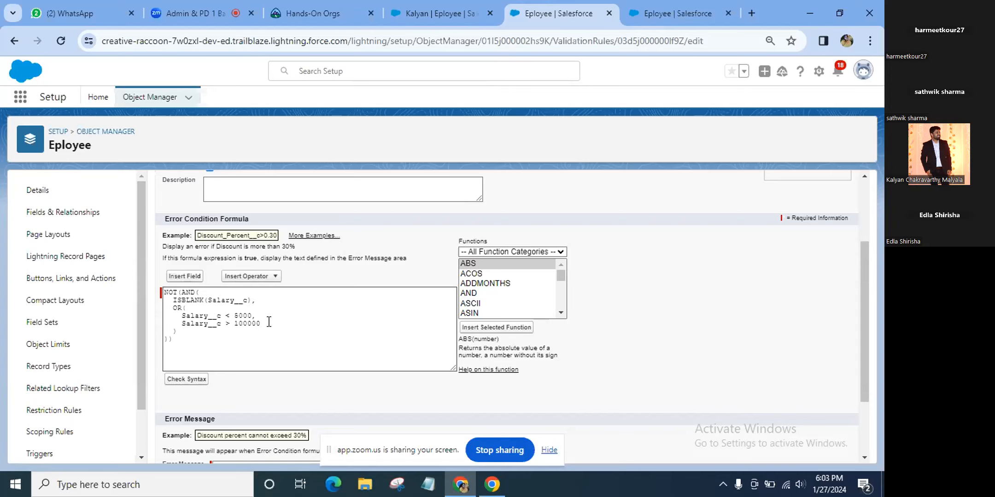
pyautogui.scroll(3, 269, 321)
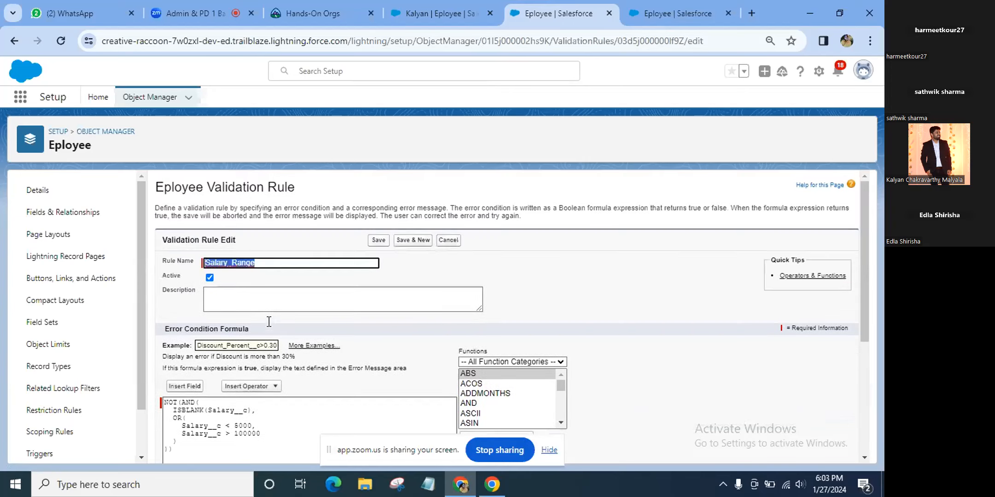
pyautogui.scroll(-5, 269, 322)
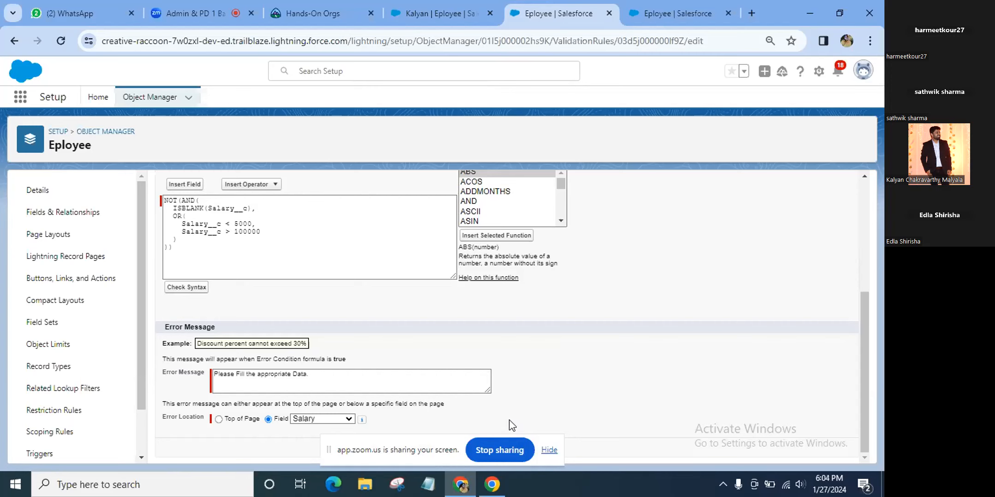
pyautogui.scroll(5, 511, 426)
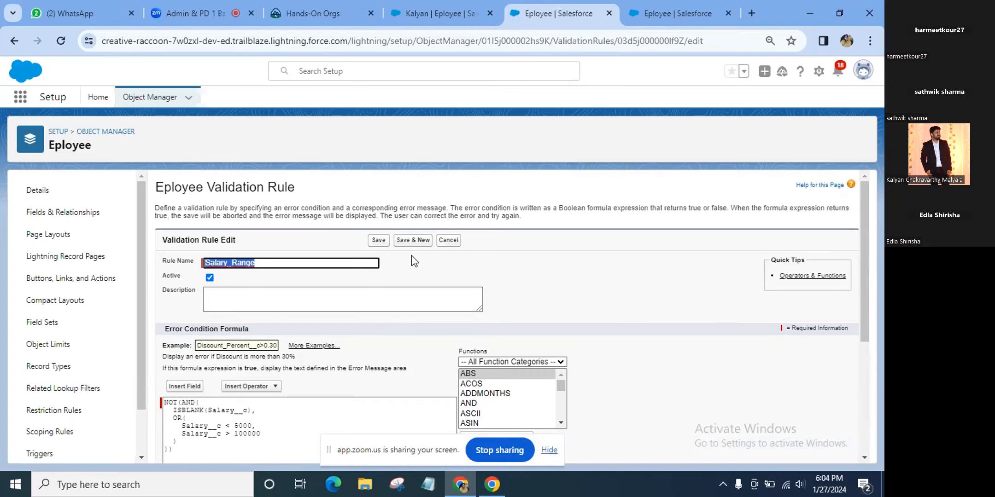
# Open the Eployee Fields & Relationships list, then return to the employee record's edit form
pyautogui.click(68, 209)
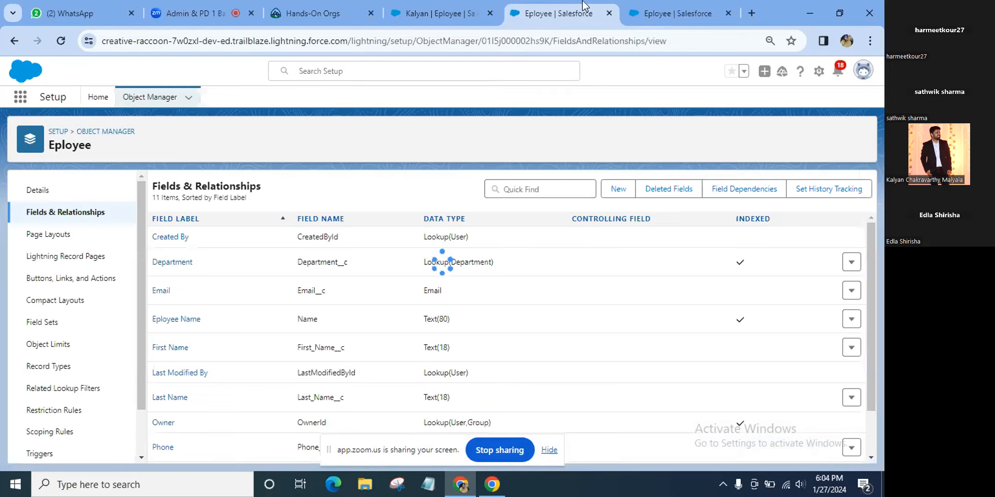
pyautogui.click(691, 13)
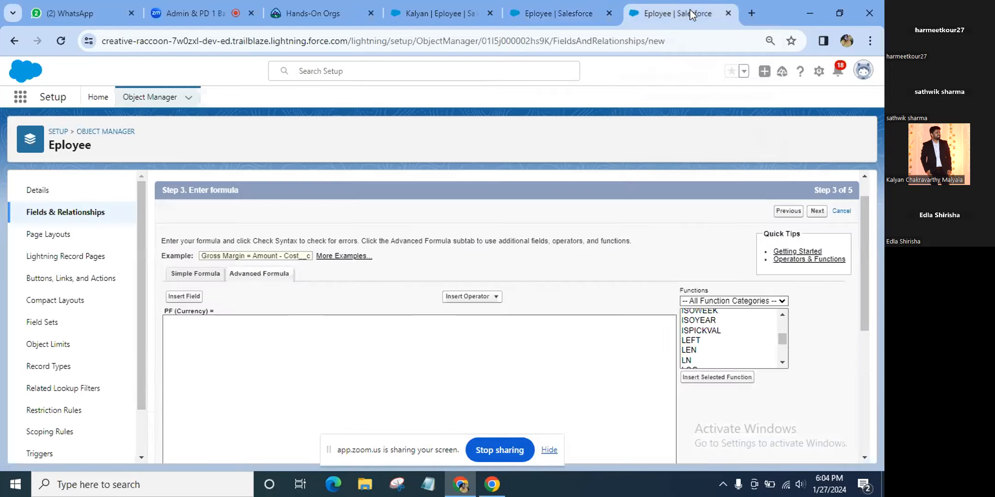
pyautogui.click(408, 13)
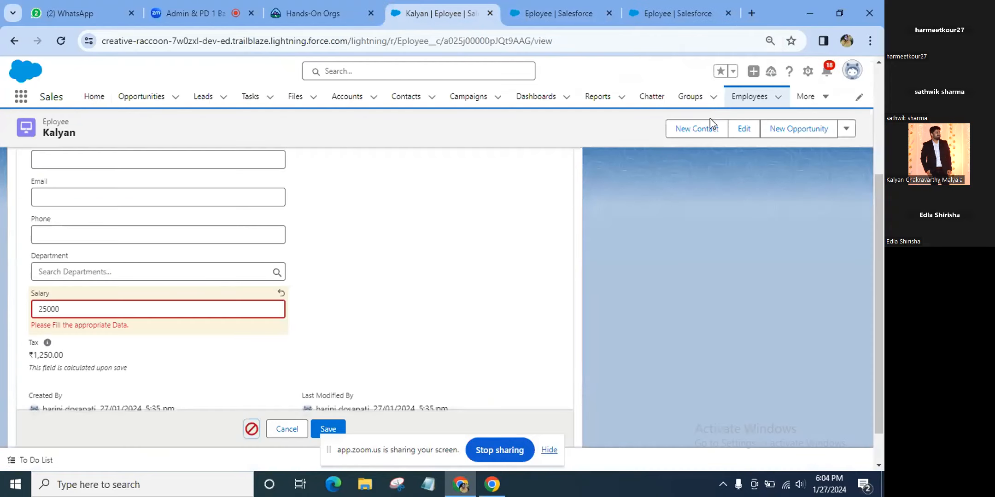
# Discard the unsaved employee edits, close the New Contact form, and open the Employees list
pyautogui.click(703, 131)
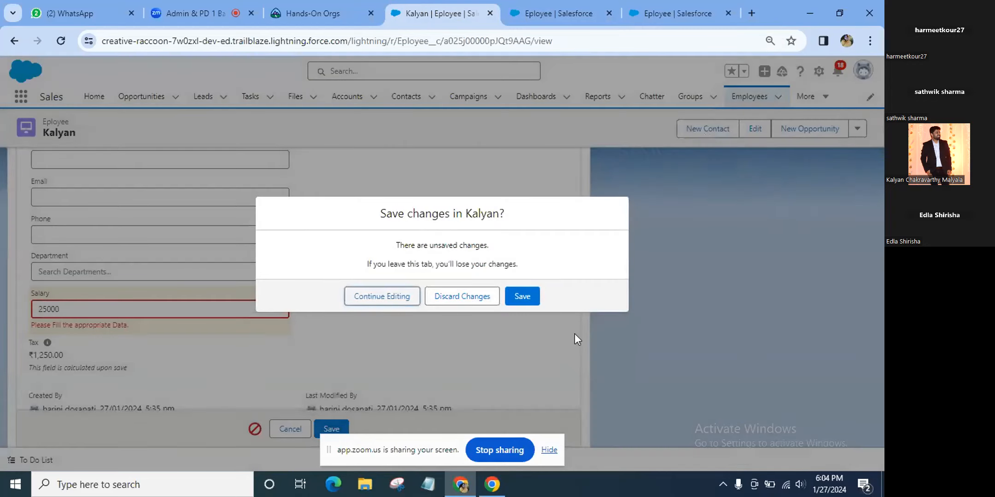
pyautogui.tripleClick(665, 335)
pyautogui.click(459, 294)
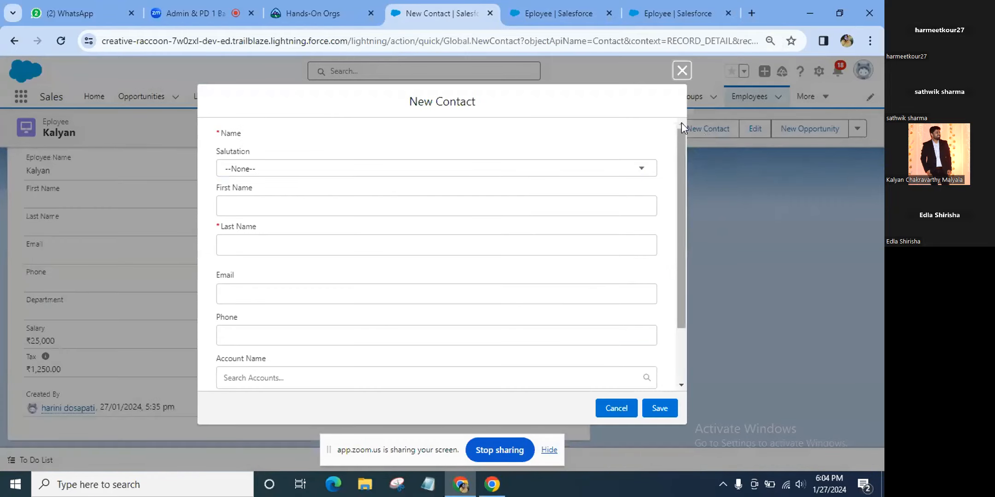
pyautogui.click(676, 70)
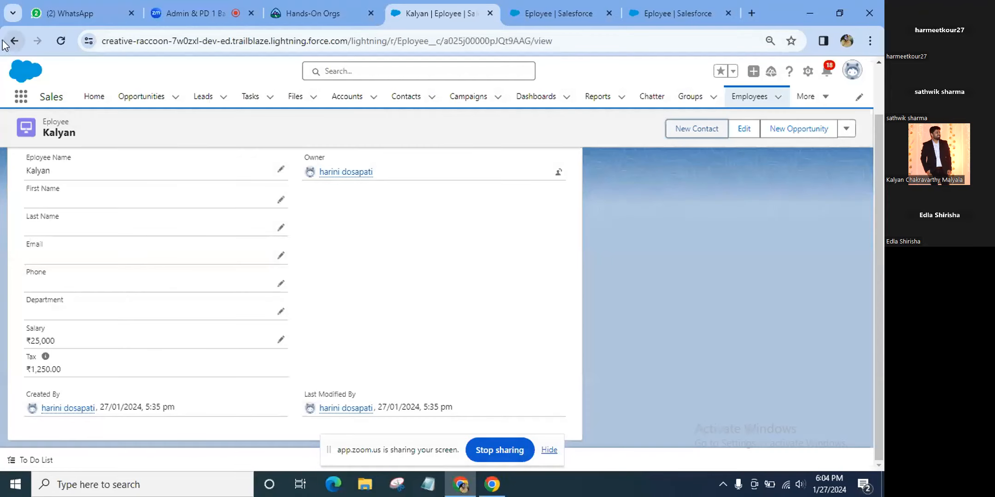
pyautogui.click(14, 40)
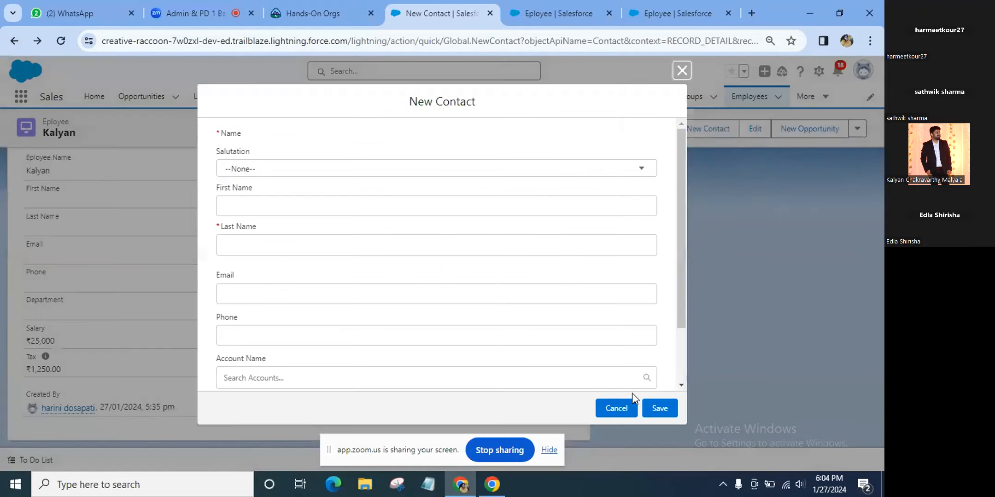
pyautogui.click(682, 71)
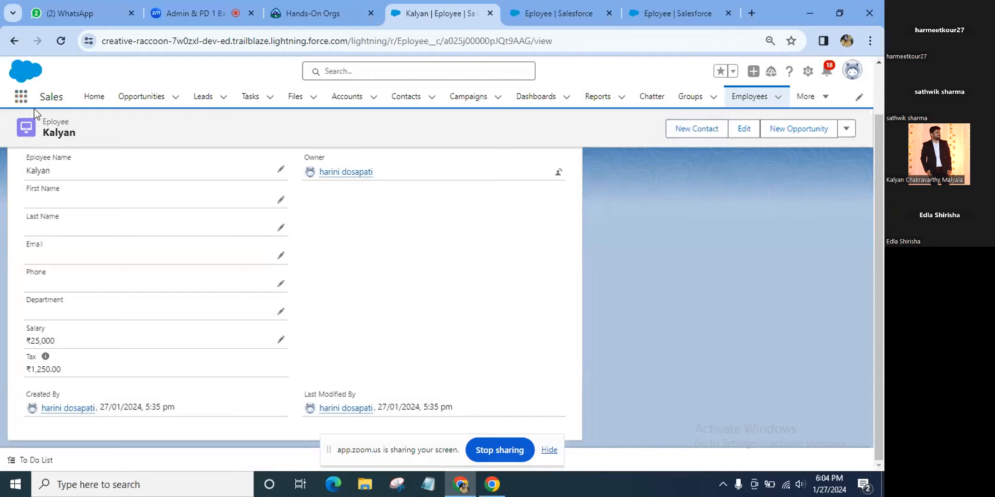
pyautogui.scroll(1, 247, 305)
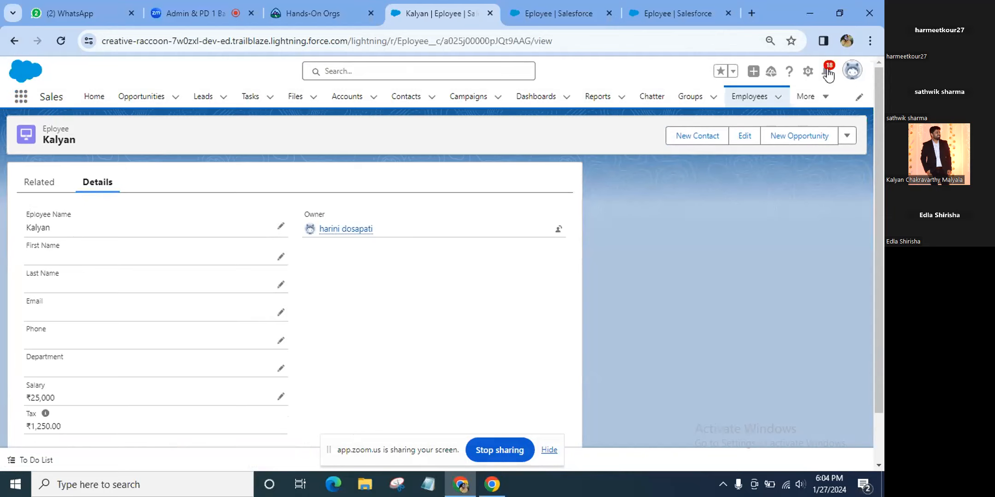
pyautogui.click(760, 107)
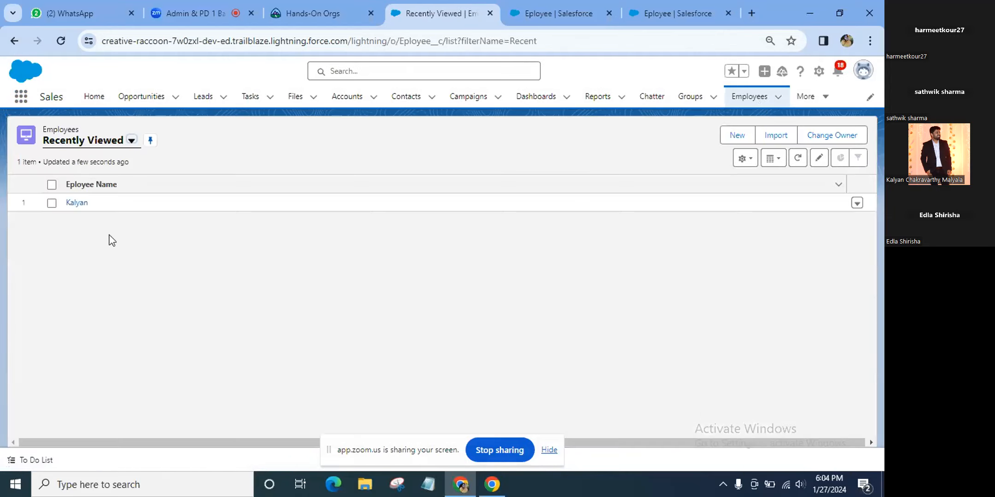
# Start a new Eployee record and enter the employee's name, capitalised
pyautogui.click(736, 141)
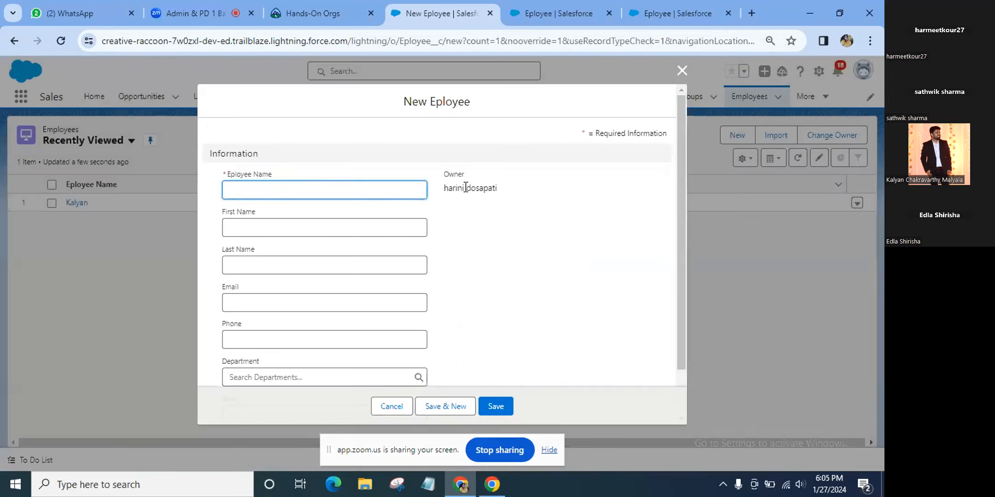
pyautogui.write('ya')
pyautogui.press('BackSpace')
pyautogui.press('BackSpace')
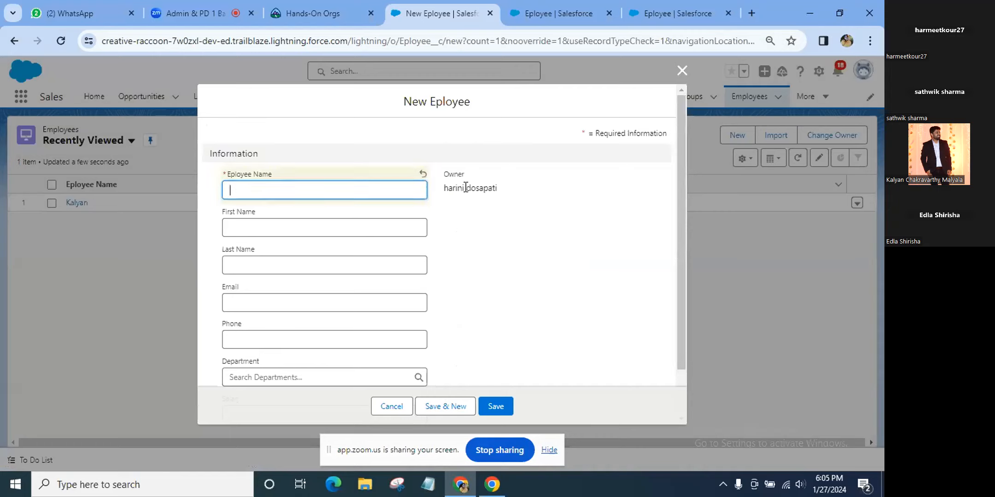
pyautogui.write('harini')
pyautogui.press('Left')
pyautogui.press('Left')
pyautogui.press('Left')
pyautogui.press('Left')
pyautogui.press('Left')
pyautogui.press('BackSpace')
pyautogui.write('H')
# Enter a salary of 75000 and try saving the new employee
pyautogui.scroll(-1, 335, 337)
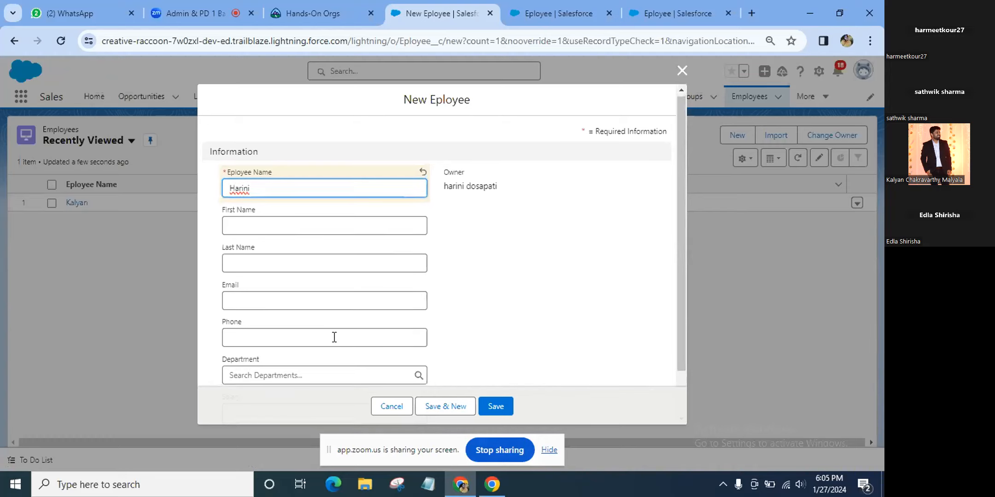
pyautogui.scroll(-2, 334, 337)
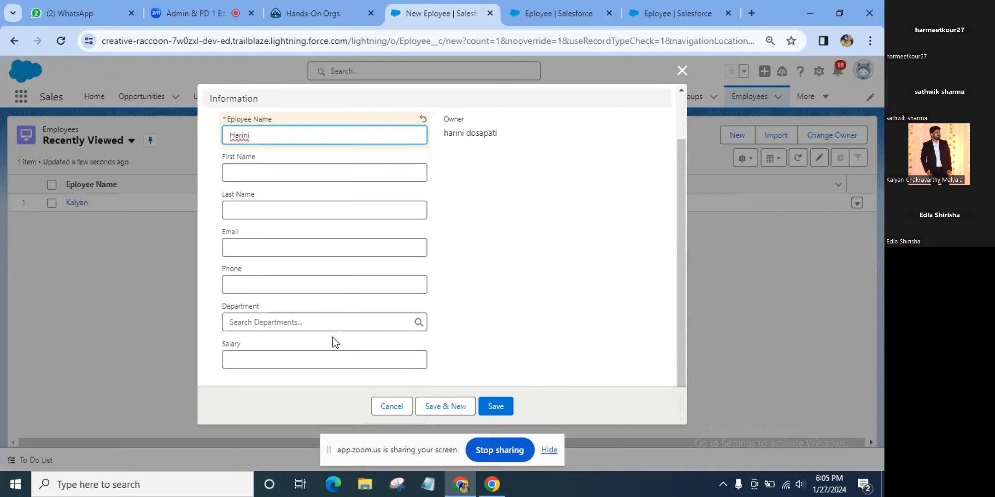
pyautogui.click(315, 355)
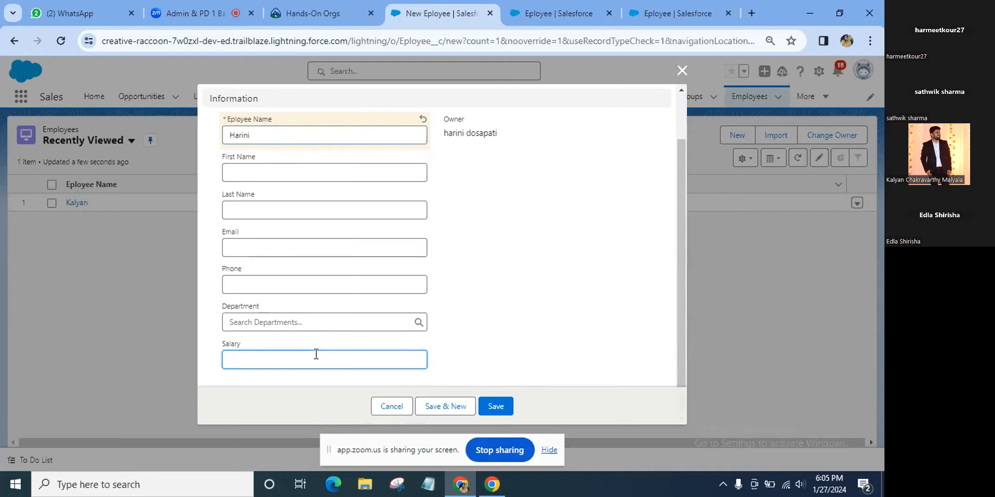
pyautogui.write('75000')
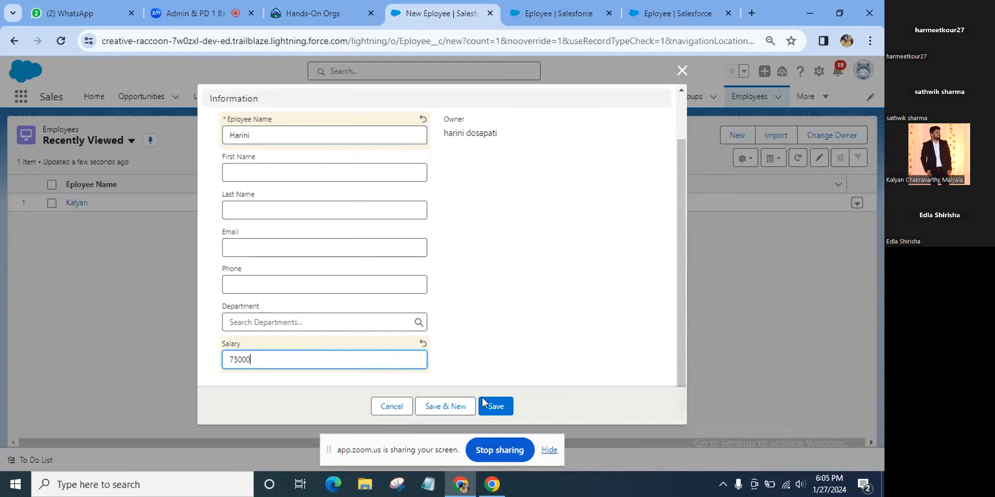
pyautogui.click(496, 407)
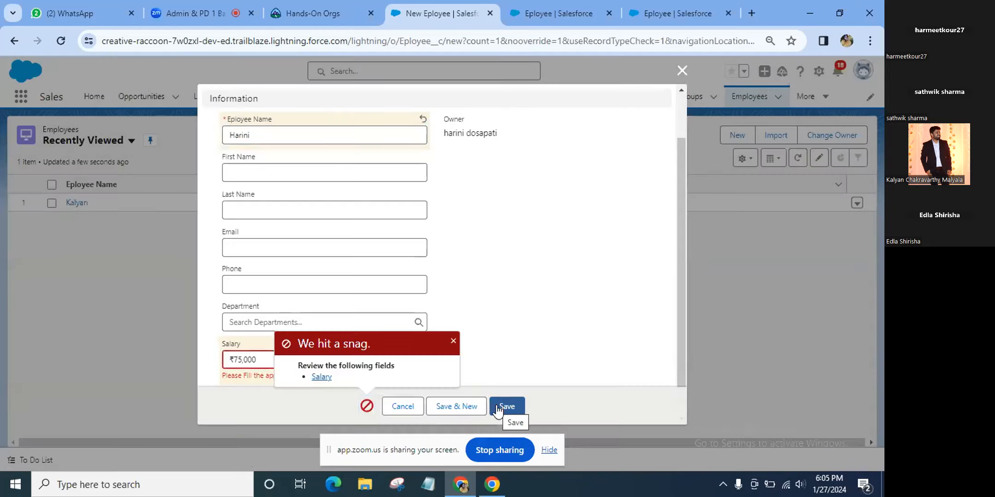
pyautogui.click(457, 343)
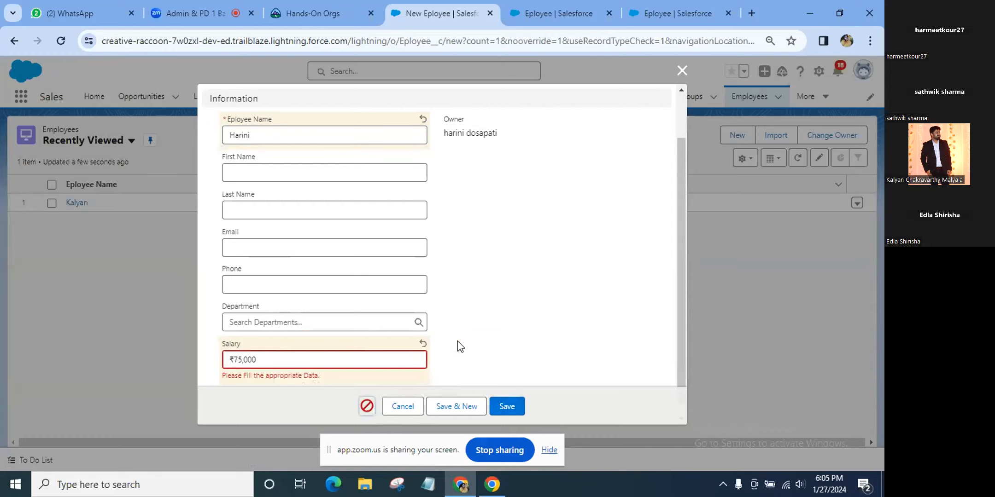
# Change the salary to 3000 and save again, getting the validation error
pyautogui.scroll(1, 459, 347)
pyautogui.scroll(-2, 457, 344)
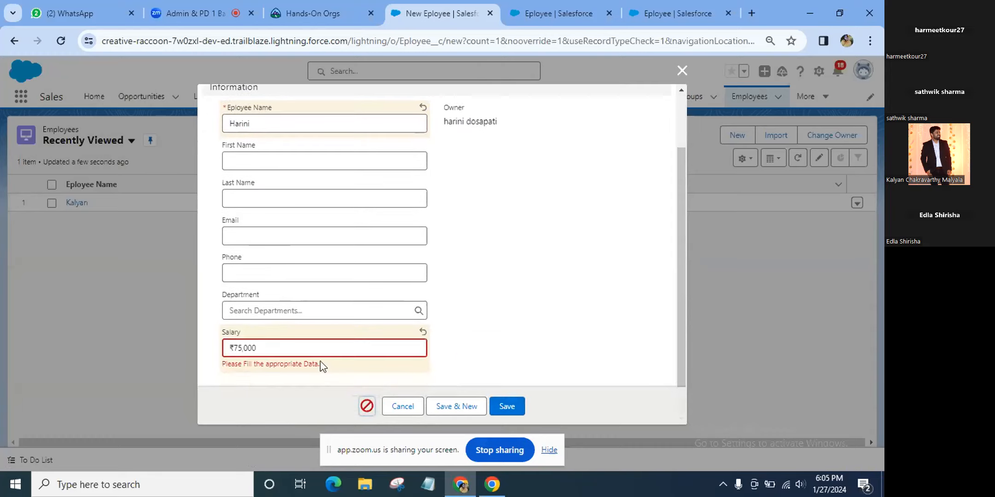
pyautogui.click(322, 349)
pyautogui.press('BackSpace')
pyautogui.press('BackSpace')
pyautogui.press('BackSpace')
pyautogui.press('BackSpace')
pyautogui.press('BackSpace')
pyautogui.write('3000')
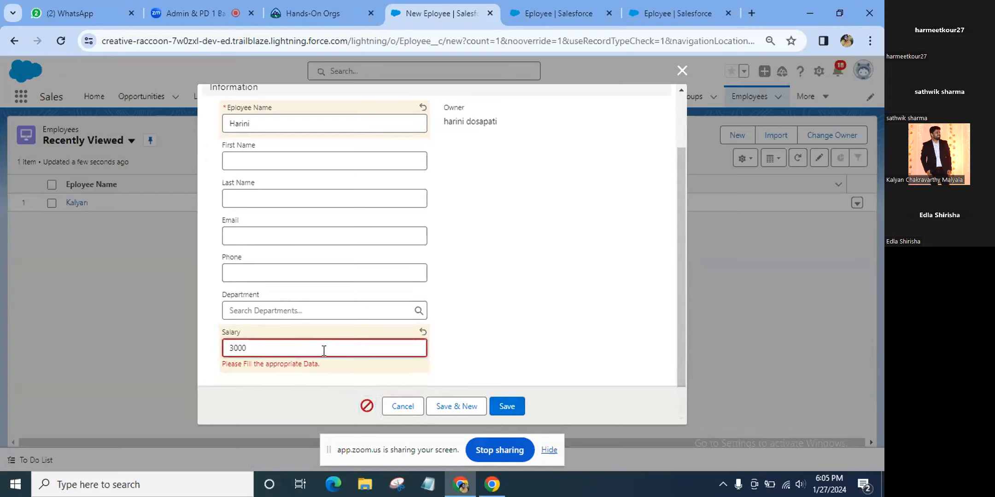
pyautogui.click(513, 409)
pyautogui.click(513, 408)
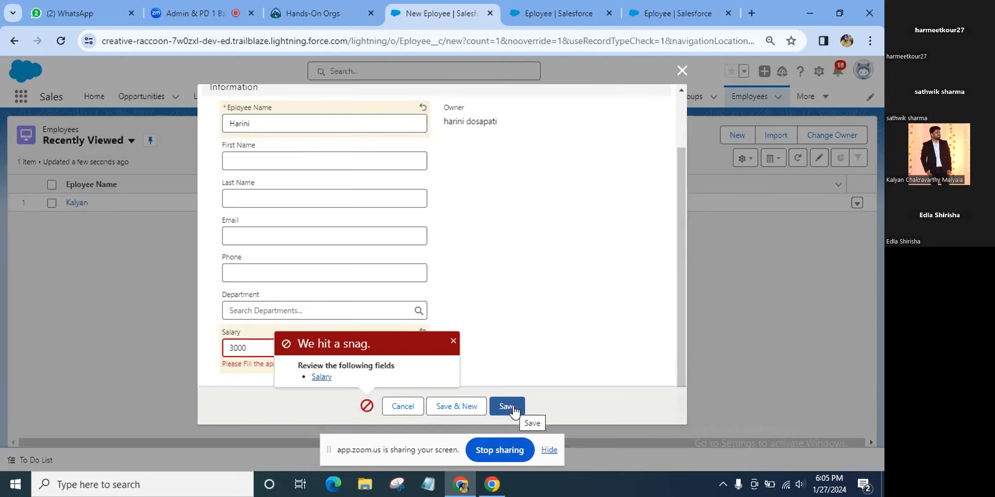
pyautogui.click(452, 342)
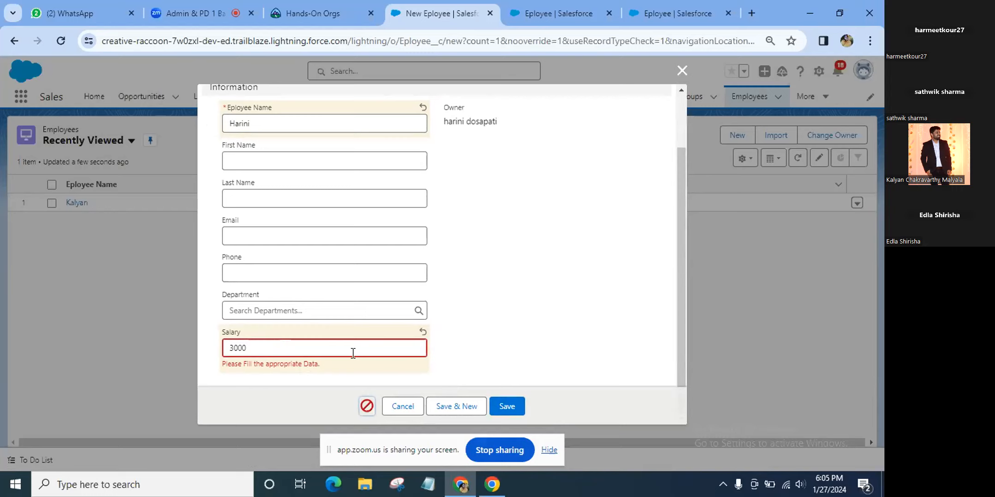
pyautogui.click(183, 10)
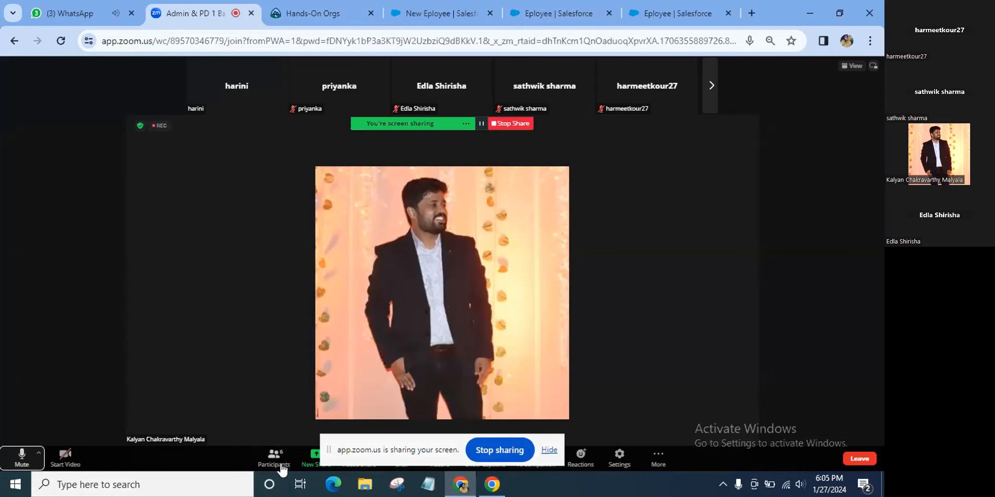
# Reset the Zoom page zoom to 100% and hide the screen-sharing notice
pyautogui.hotkey('ctrl', '-')
pyautogui.hotkey('ctrl', '-')
pyautogui.hotkey('ctrl', '-')
pyautogui.hotkey('ctrl', '-')
pyautogui.hotkey('ctrl', '-')
pyautogui.hotkey('ctrl', '-')
pyautogui.hotkey('ctrl', '-')
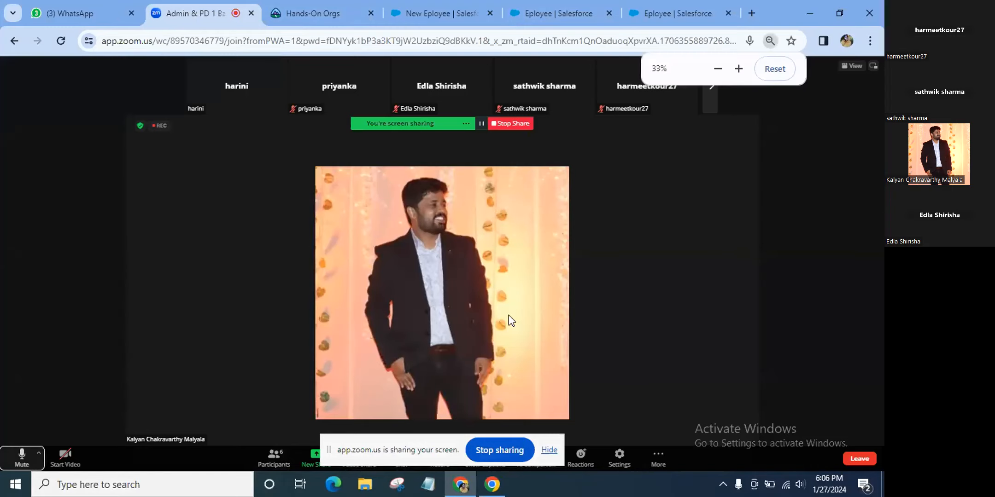
pyautogui.hotkey('ctrl', '+')
pyautogui.hotkey('ctrl', '+')
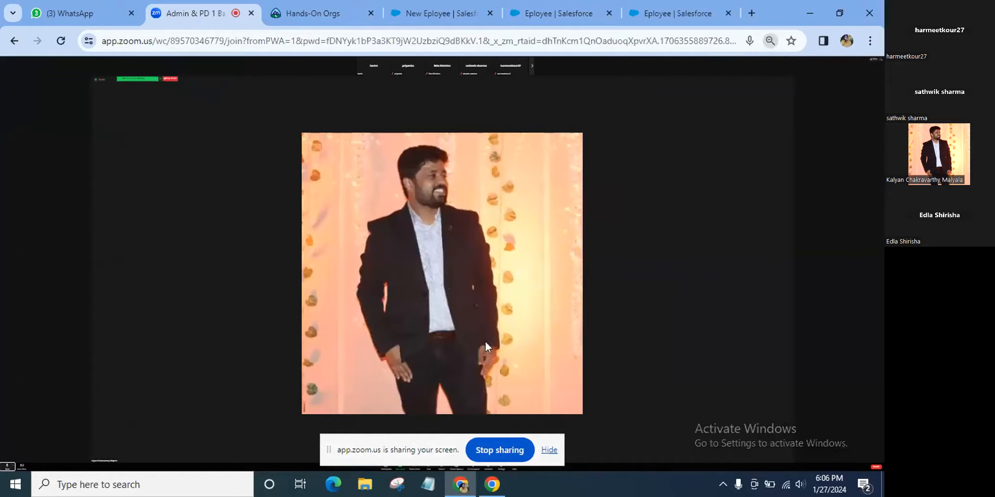
pyautogui.hotkey('ctrl', '-')
pyautogui.hotkey('ctrl', '-')
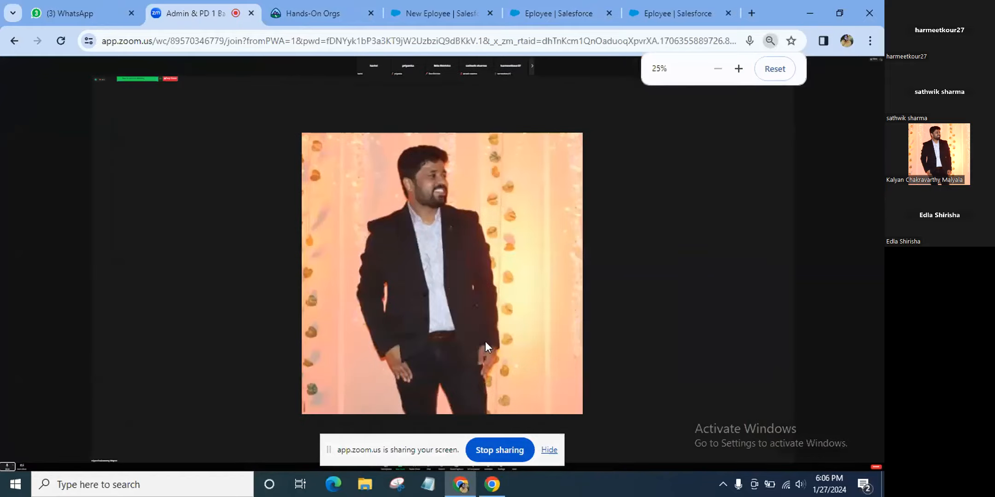
pyautogui.hotkey('ctrl', '0')
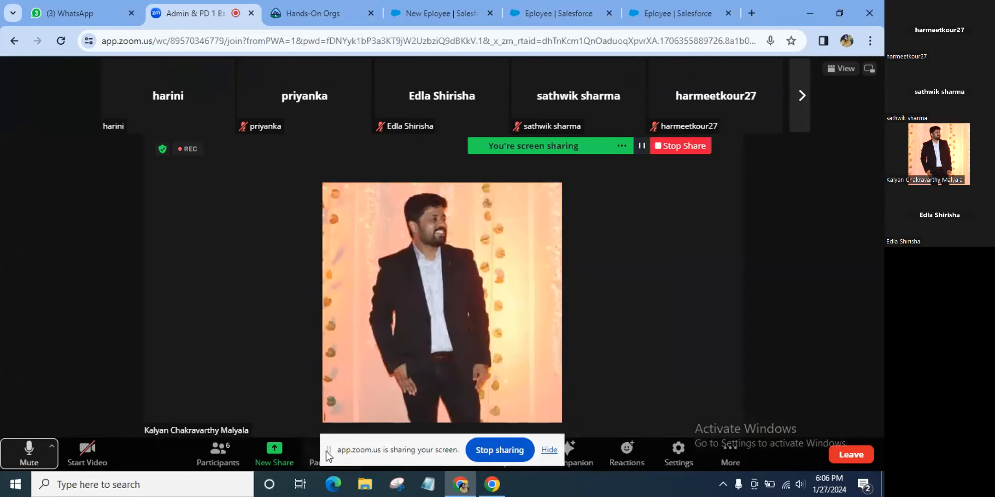
pyautogui.click(546, 453)
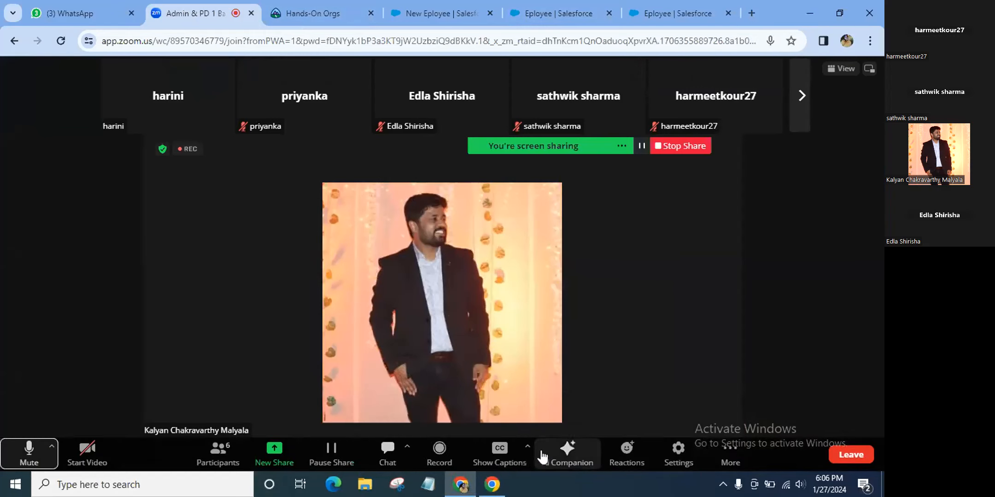
# Open the meeting chat and try selecting the formula message's text
pyautogui.click(388, 453)
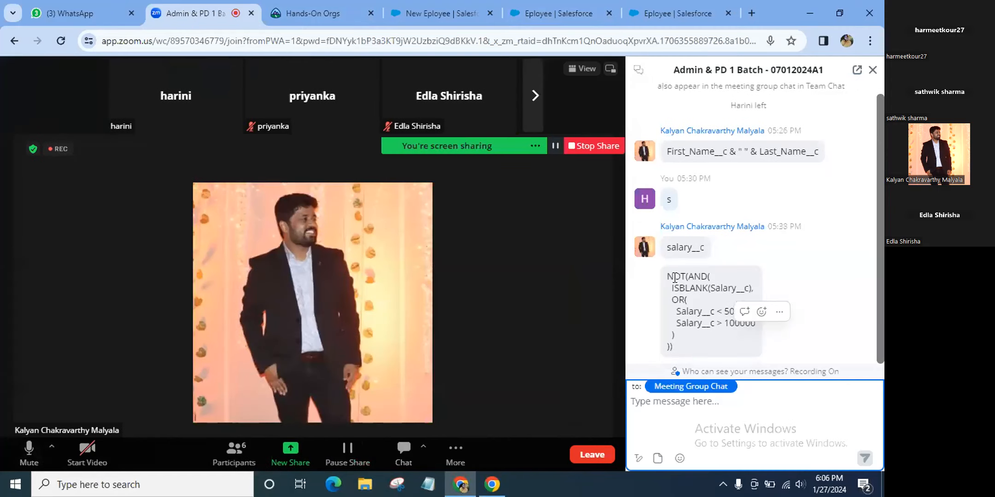
pyautogui.doubleClick(666, 279)
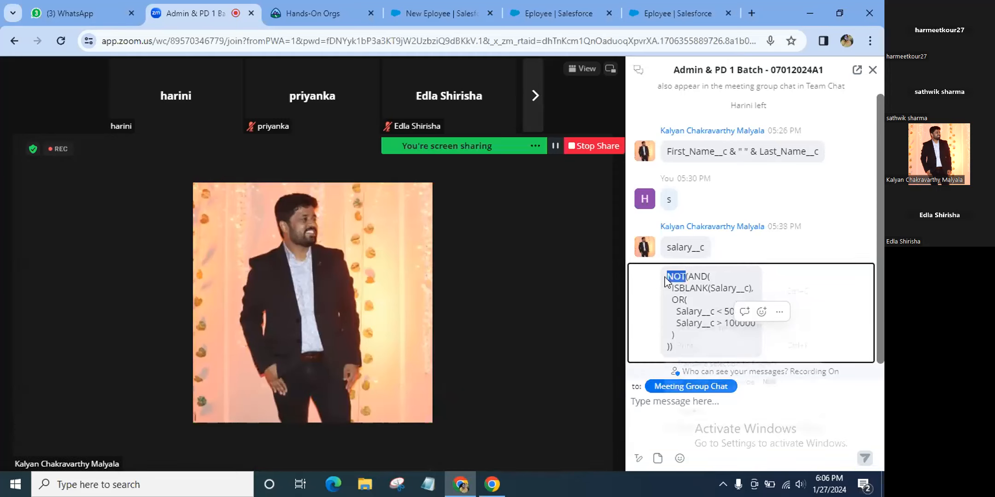
pyautogui.rightClick(666, 281)
pyautogui.click(635, 289)
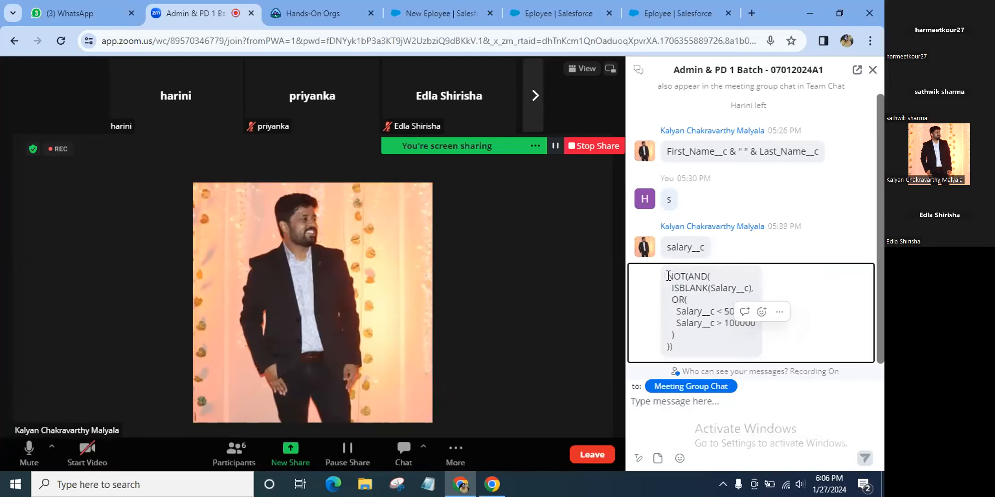
pyautogui.rightClick(667, 276)
pyautogui.click(777, 301)
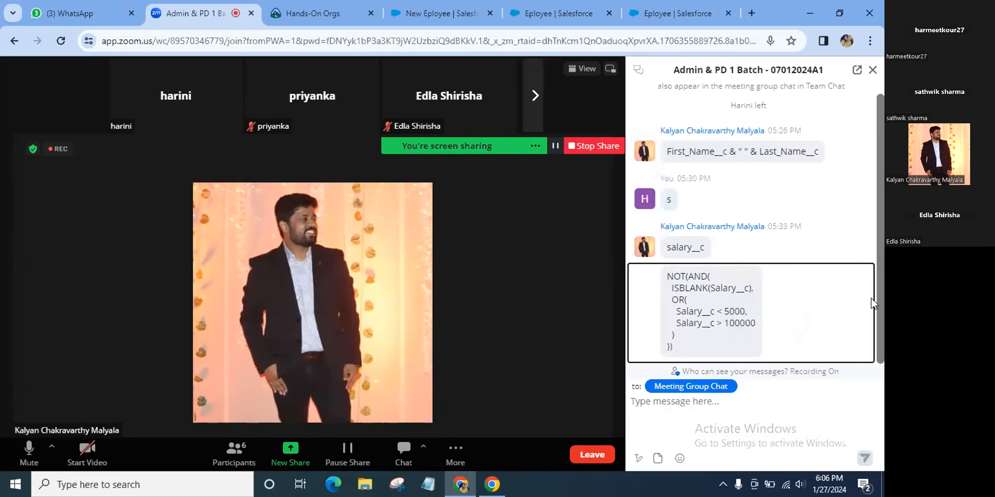
pyautogui.rightClick(667, 279)
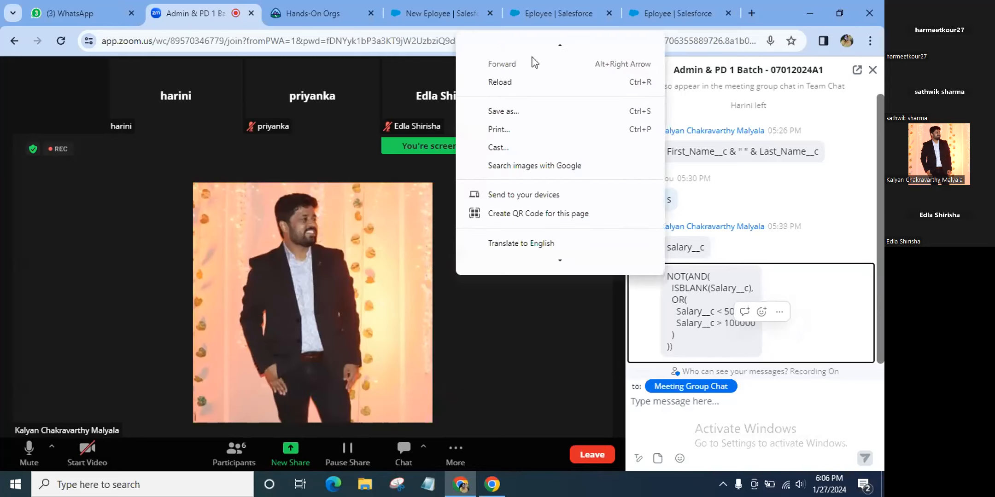
pyautogui.click(511, 407)
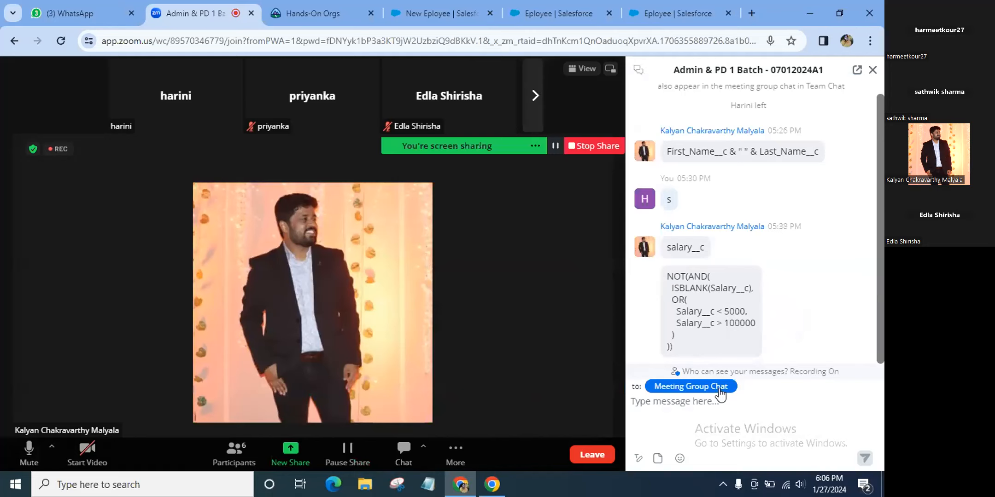
pyautogui.rightClick(769, 283)
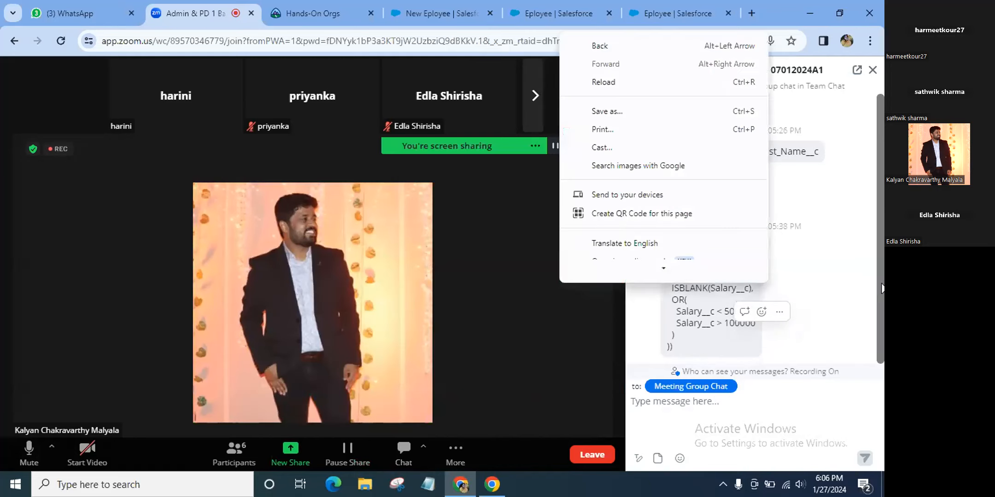
pyautogui.click(829, 264)
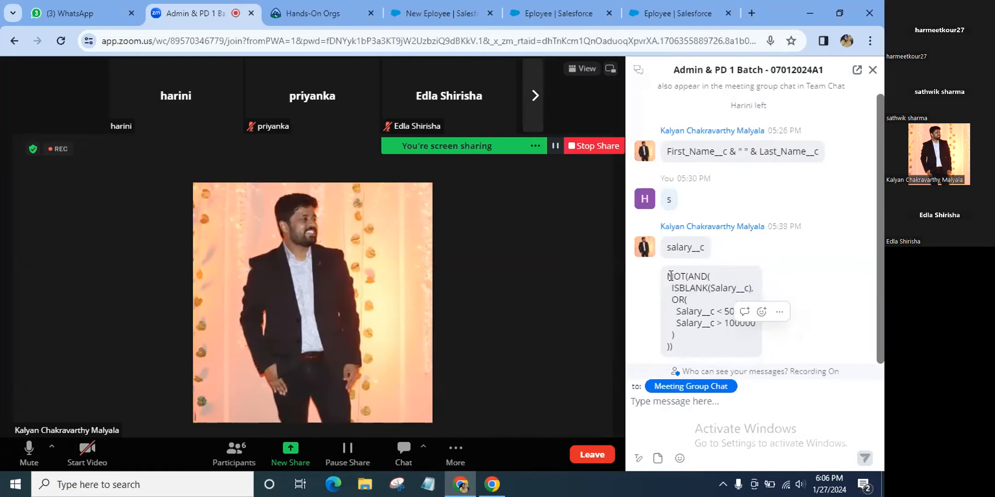
pyautogui.doubleClick(669, 276)
pyautogui.rightClick(709, 337)
pyautogui.click(850, 271)
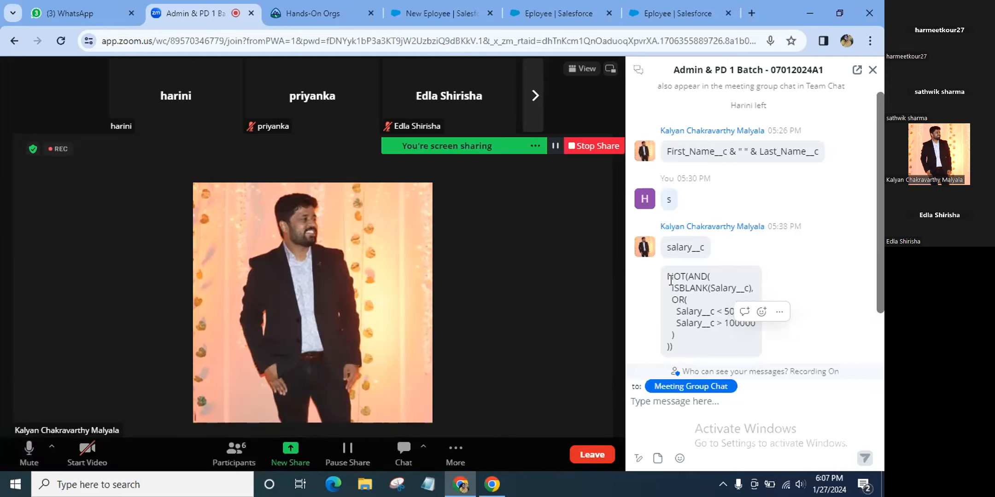
# Copy the 06:07 formula NOT(AND(Salary__c >= 5000, Salary__c <= 100000)) from the chat
pyautogui.doubleClick(671, 280)
pyautogui.moveTo(670, 280); pyautogui.dragTo(675, 278)
pyautogui.click(761, 250)
pyautogui.click(815, 224)
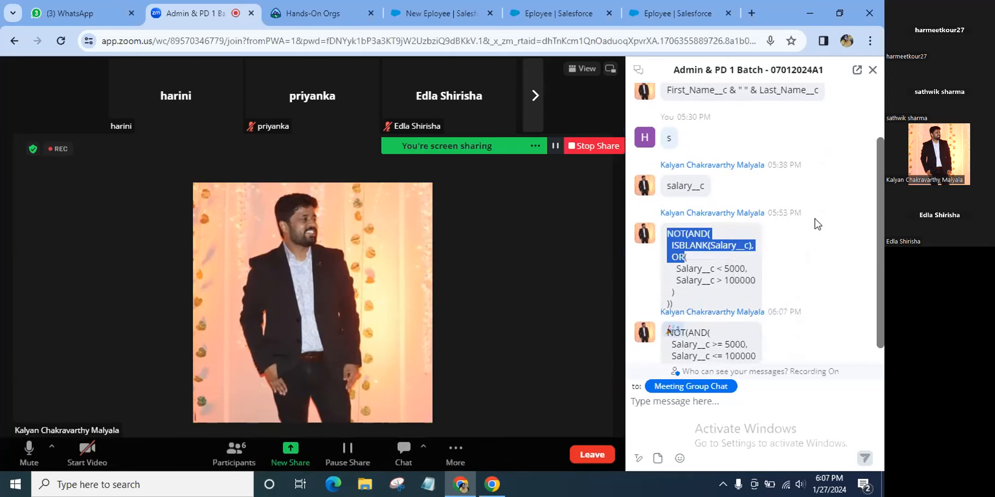
pyautogui.rightClick(819, 273)
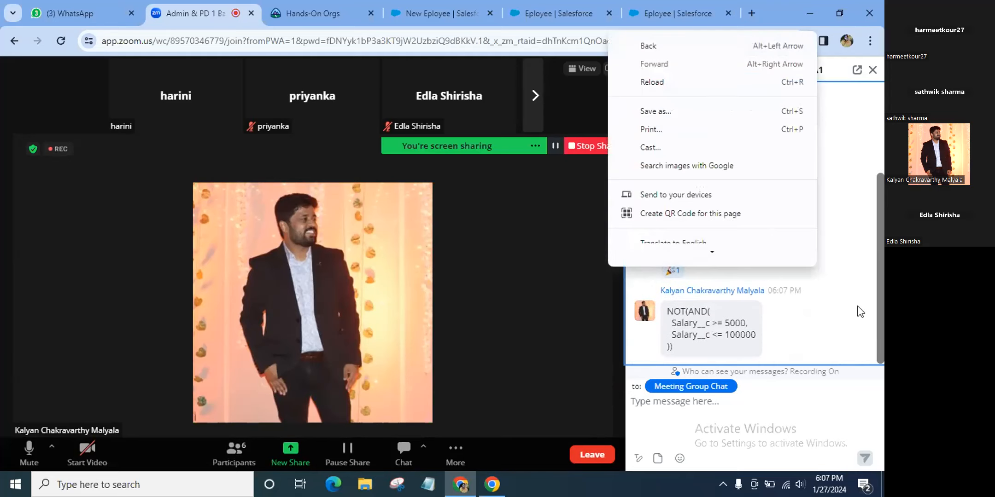
pyautogui.click(843, 313)
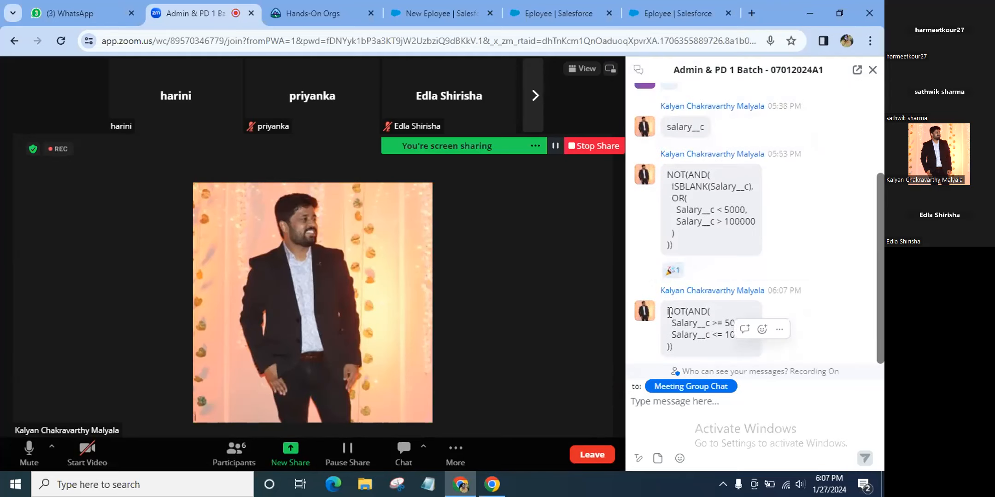
pyautogui.doubleClick(669, 313)
pyautogui.hotkey('ctrl', 'c')
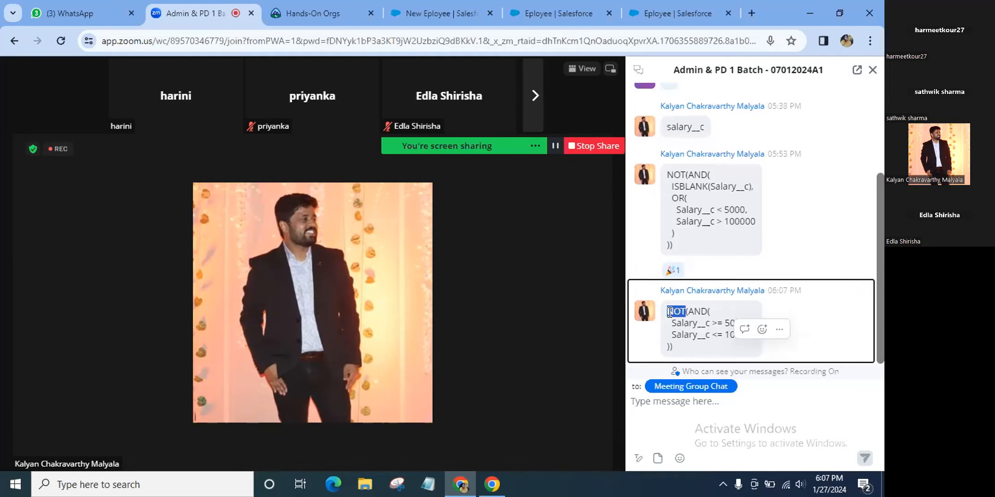
pyautogui.tripleClick(669, 312)
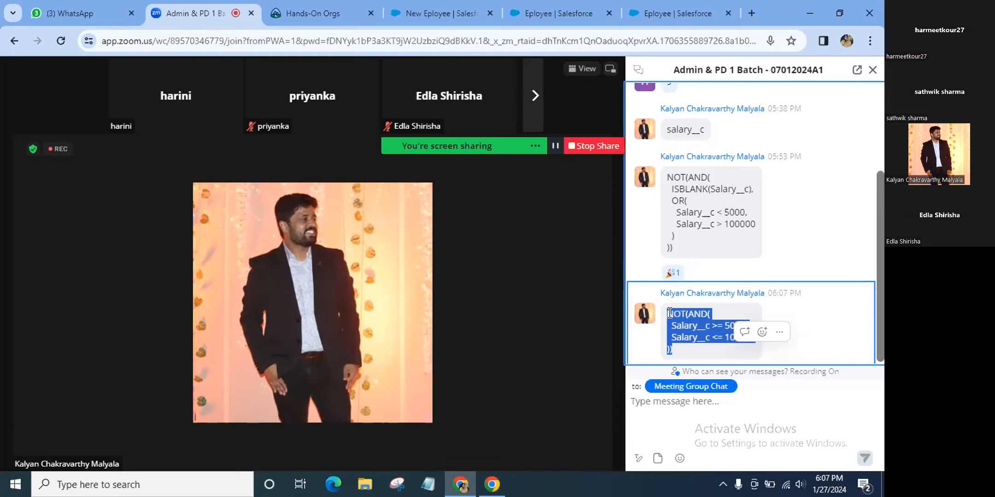
pyautogui.rightClick(669, 312)
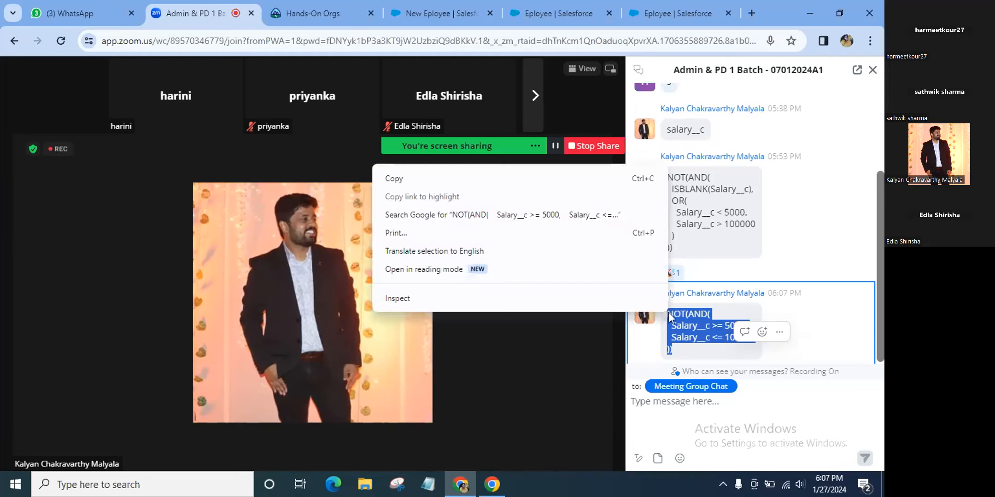
pyautogui.click(538, 180)
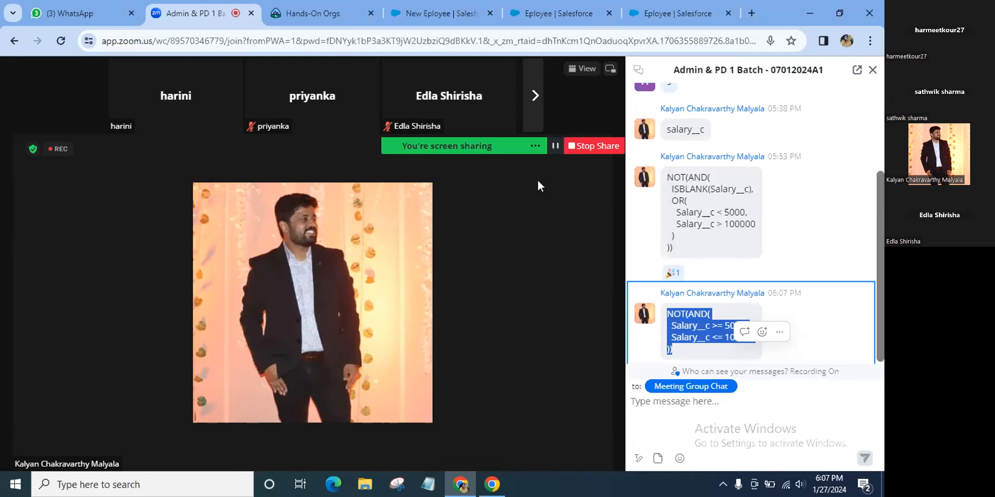
# Go to the Eployee object's Validation Rules list from the Object Manager sidebar
pyautogui.click(439, 4)
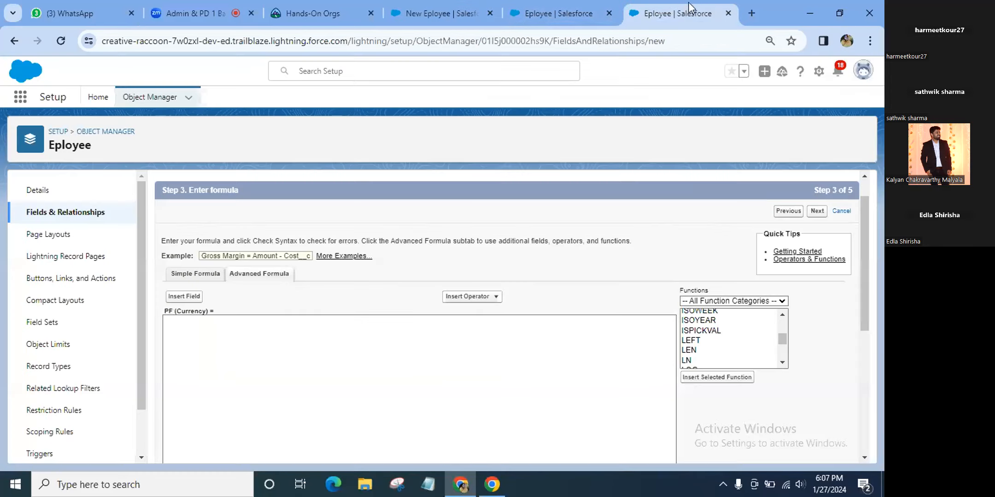
pyautogui.click(677, 9)
pyautogui.click(581, 20)
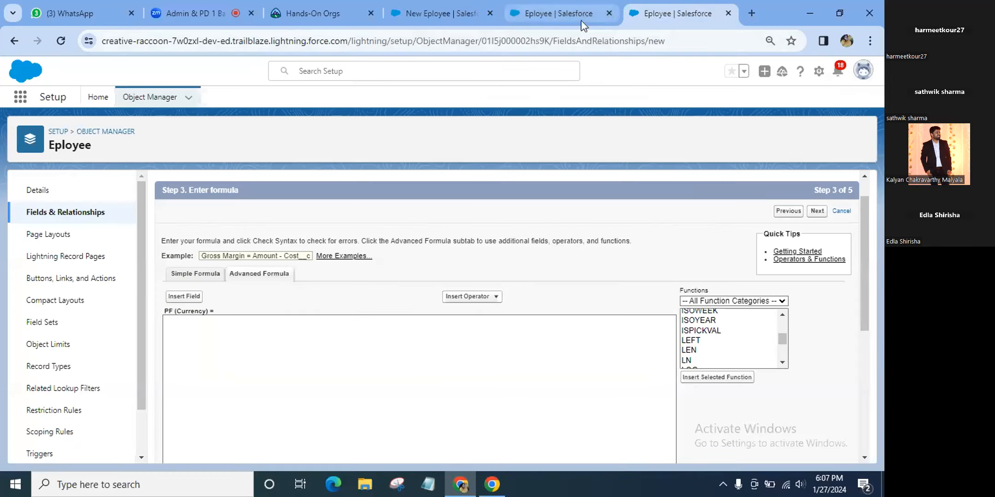
pyautogui.scroll(-1, 475, 294)
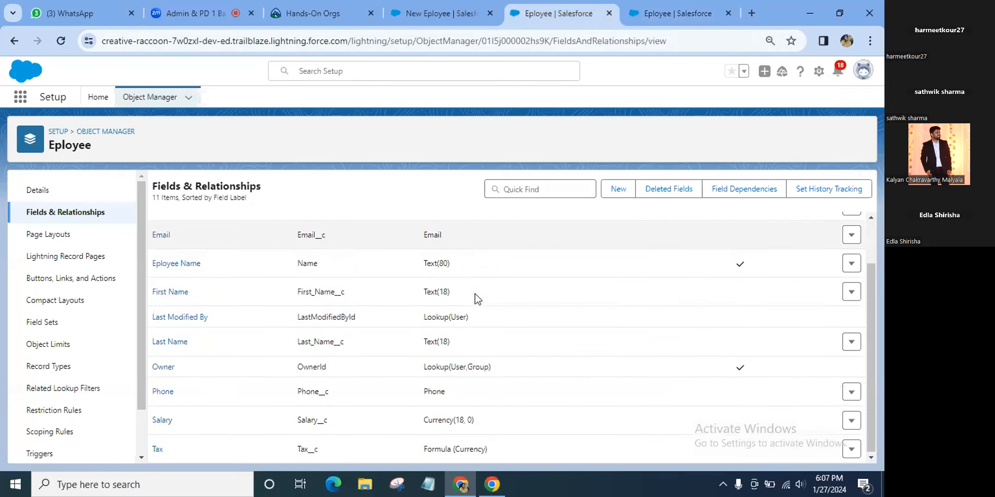
pyautogui.rightClick(475, 293)
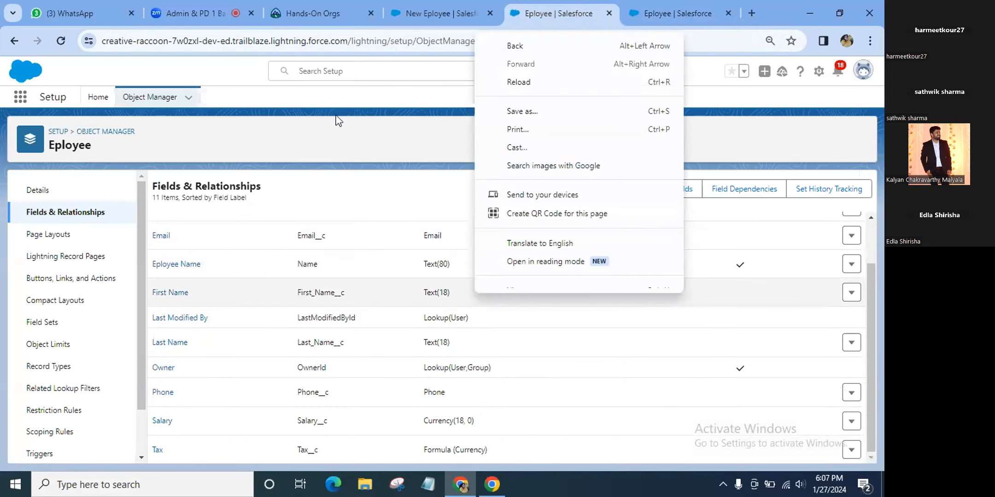
pyautogui.click(340, 190)
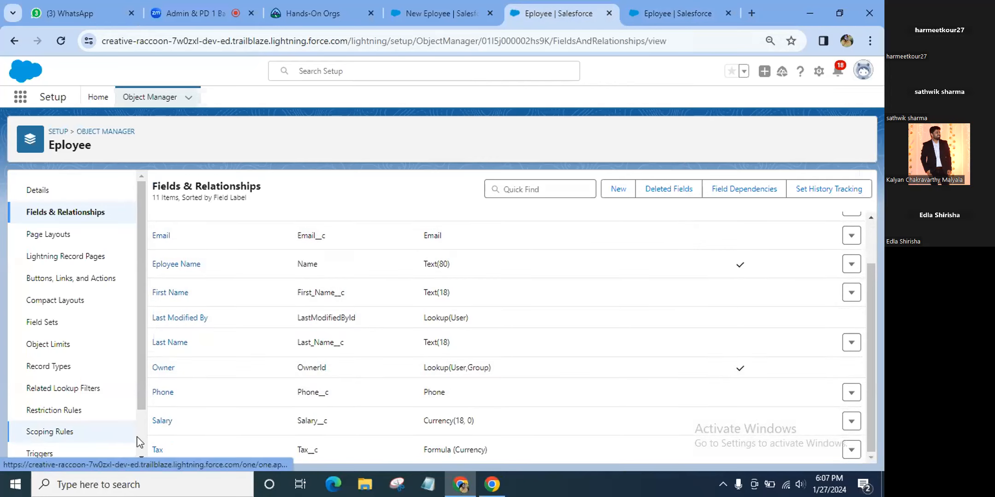
pyautogui.scroll(-2, 137, 436)
pyautogui.click(69, 445)
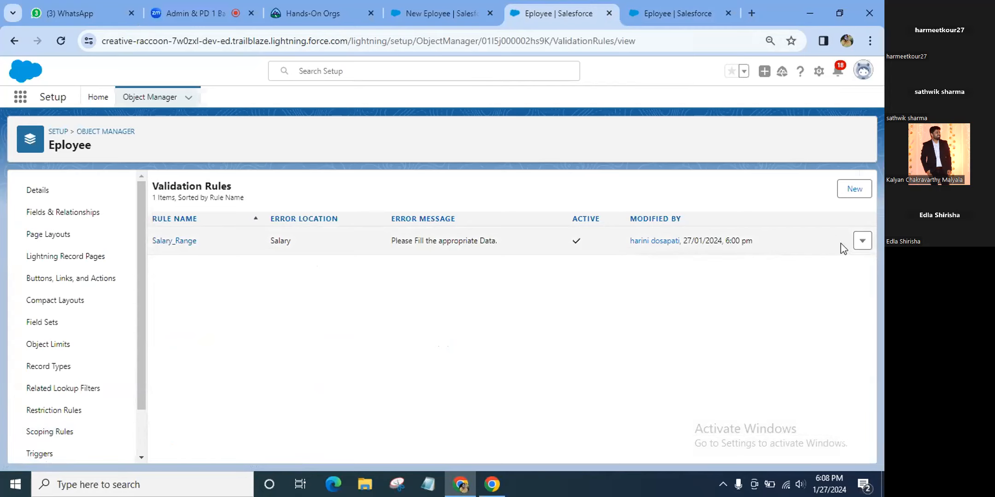
# Edit Salary_Range, replacing its formula with NOT(AND(Salary__c >= 5000, Salary__c <= 100000))
pyautogui.click(863, 245)
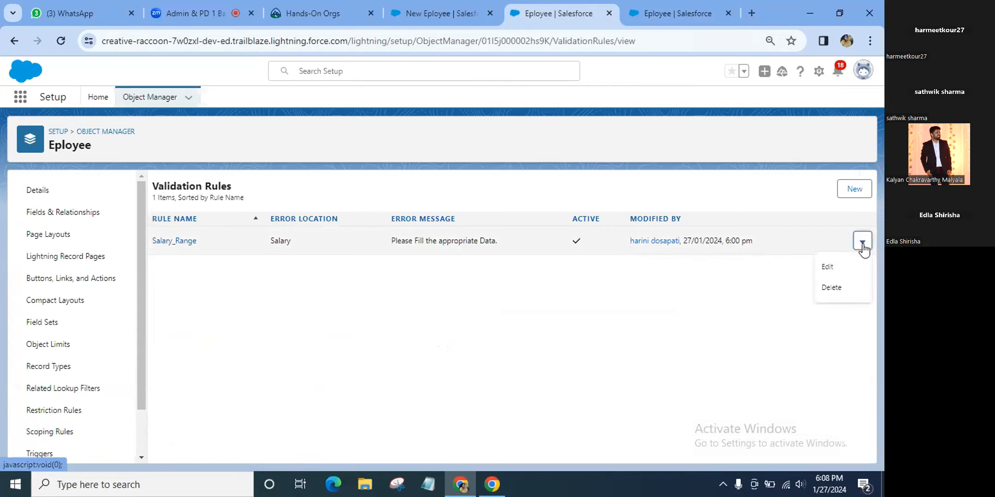
pyautogui.click(838, 268)
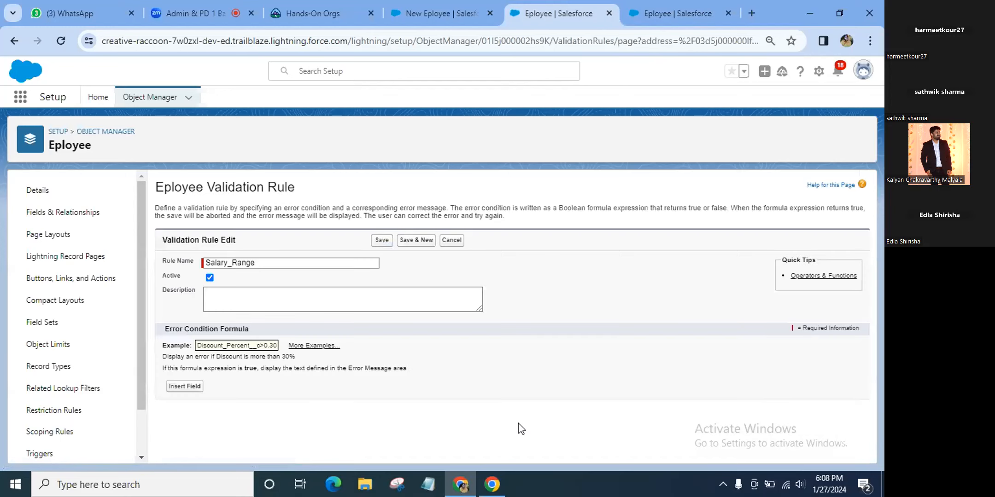
pyautogui.click(180, 449)
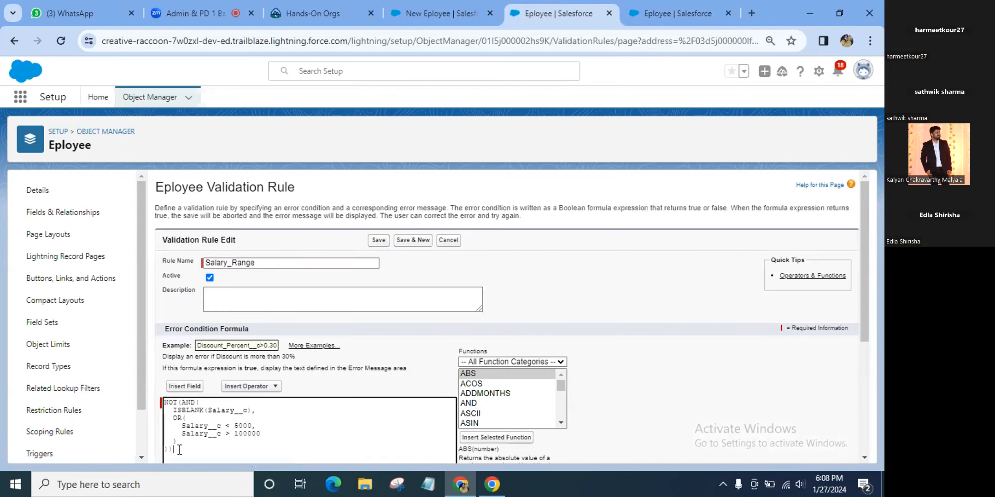
pyautogui.press('BackSpace')
pyautogui.press('BackSpace')
pyautogui.press('BackSpace')
pyautogui.press('BackSpace')
pyautogui.press('BackSpace')
pyautogui.press('BackSpace')
pyautogui.press('BackSpace')
pyautogui.press('BackSpace')
pyautogui.press('BackSpace')
pyautogui.press('BackSpace')
pyautogui.press('BackSpace')
pyautogui.press('BackSpace')
pyautogui.press('BackSpace')
pyautogui.press('BackSpace')
pyautogui.press('BackSpace')
pyautogui.press('BackSpace')
pyautogui.press('BackSpace')
pyautogui.press('BackSpace')
pyautogui.press('BackSpace')
pyautogui.press('BackSpace')
pyautogui.press('BackSpace')
pyautogui.press('BackSpace')
pyautogui.press('BackSpace')
pyautogui.press('BackSpace')
pyautogui.press('BackSpace')
pyautogui.press('BackSpace')
pyautogui.press('BackSpace')
pyautogui.press('BackSpace')
pyautogui.press('BackSpace')
pyautogui.press('BackSpace')
pyautogui.press('BackSpace')
pyautogui.press('BackSpace')
pyautogui.press('BackSpace')
pyautogui.press('BackSpace')
pyautogui.press('BackSpace')
pyautogui.press('BackSpace')
pyautogui.press('BackSpace')
pyautogui.press('BackSpace')
pyautogui.press('BackSpace')
pyautogui.press('BackSpace')
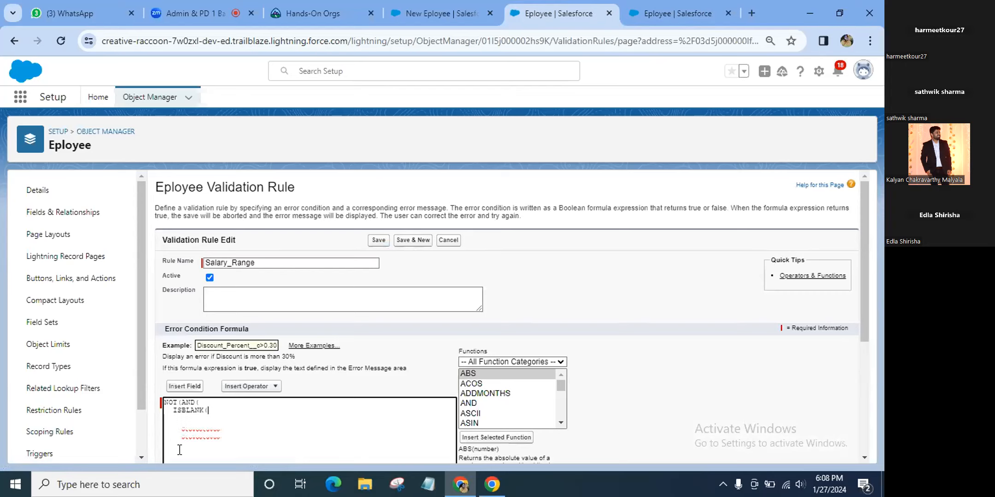
pyautogui.press('BackSpace')
pyautogui.press('BackSpace')
pyautogui.press('BackSpace')
pyautogui.press('BackSpace')
pyautogui.press('BackSpace')
pyautogui.press('BackSpace')
pyautogui.rightClick(179, 449)
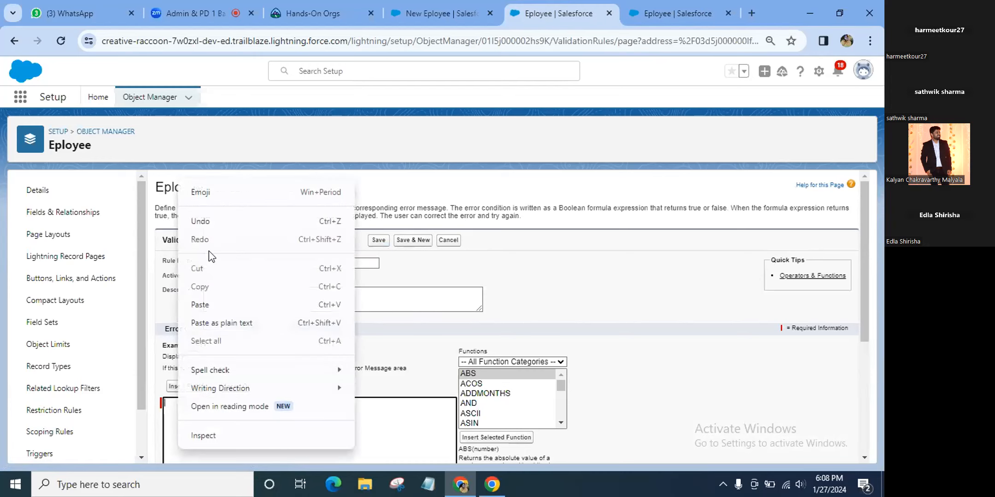
pyautogui.click(205, 304)
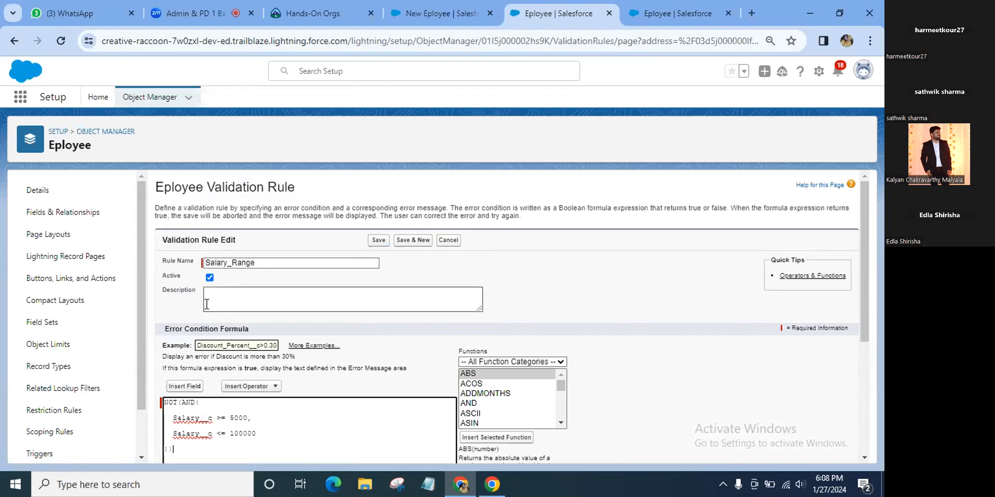
# Check the new formula's syntax and save the validation rule
pyautogui.scroll(-4, 344, 438)
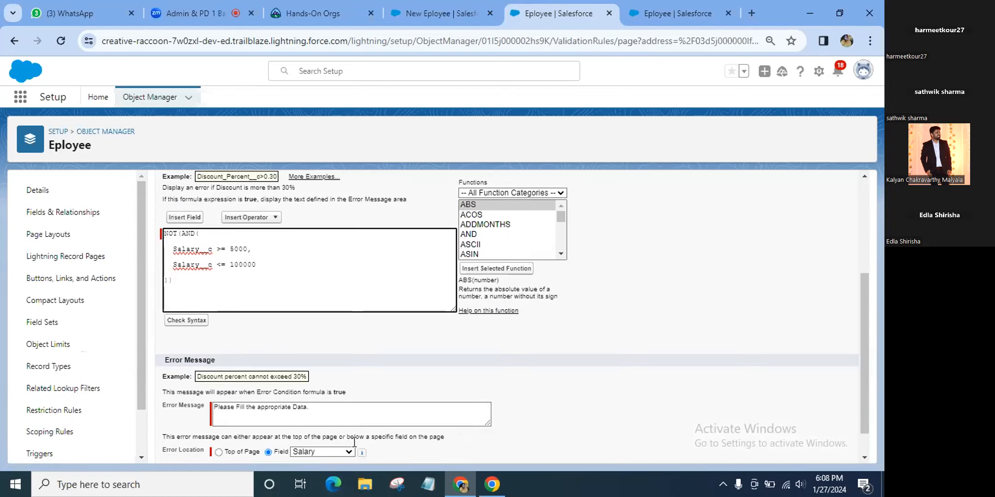
pyautogui.click(193, 312)
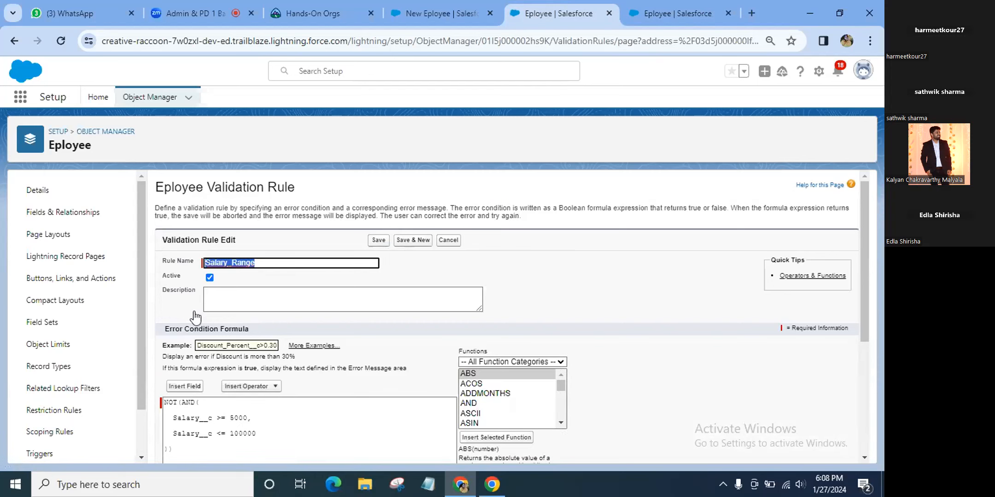
pyautogui.scroll(-3, 194, 317)
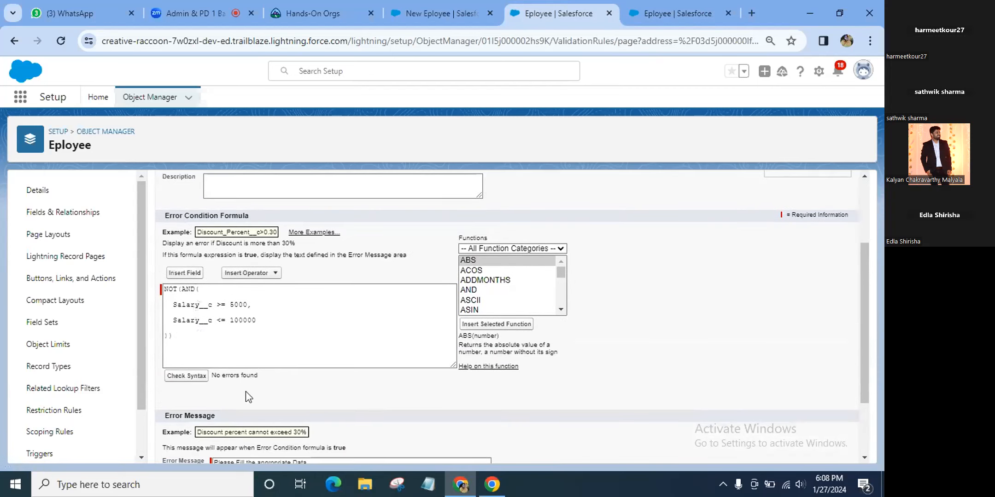
pyautogui.scroll(-2, 245, 392)
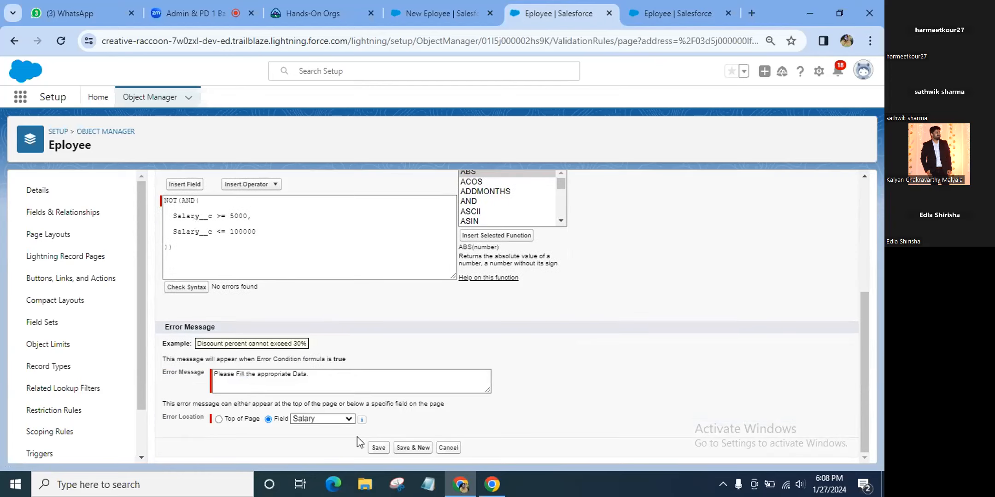
pyautogui.click(377, 453)
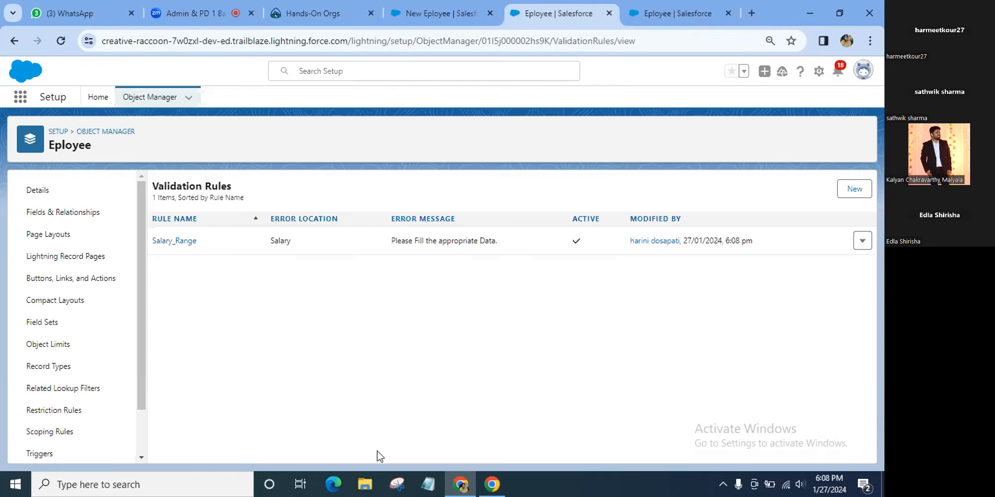
# Reload the blank New Eployee form, discarding its changes, and close it without saving
pyautogui.click(399, 11)
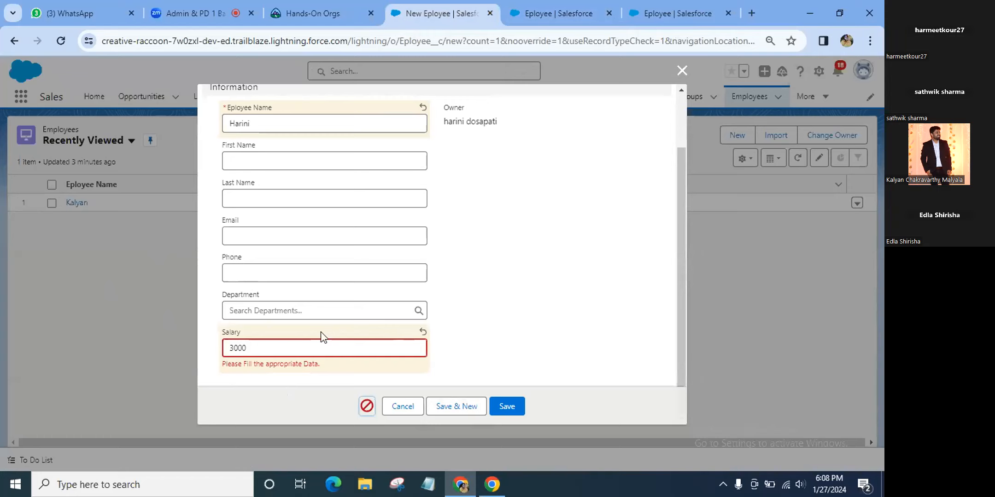
pyautogui.press('F5')
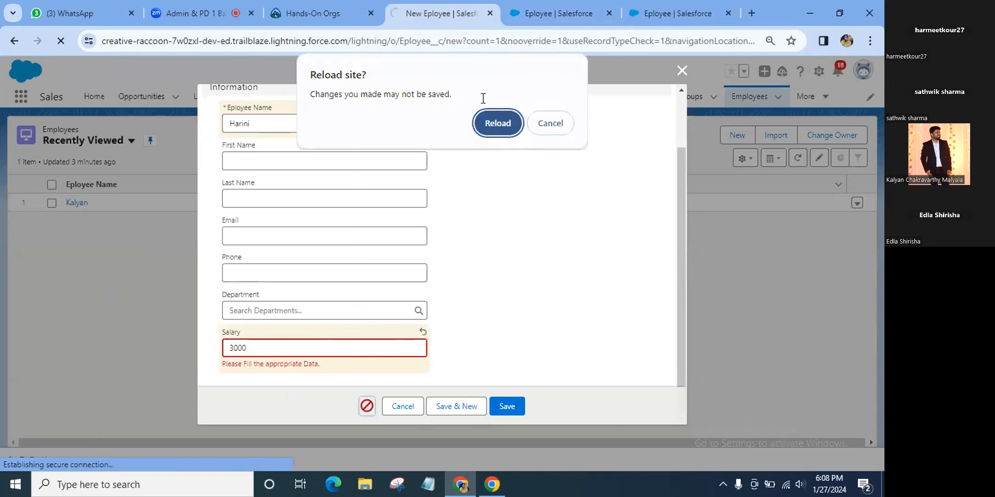
pyautogui.click(492, 124)
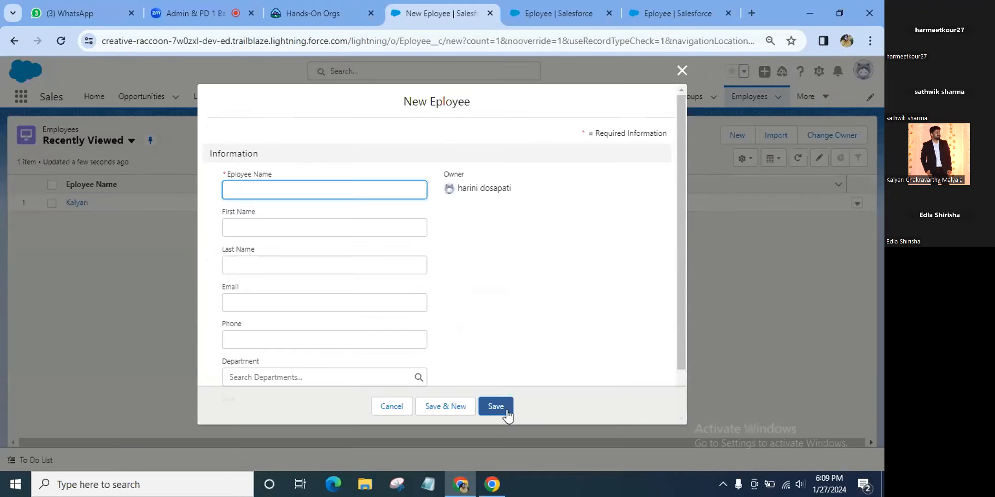
pyautogui.click(506, 411)
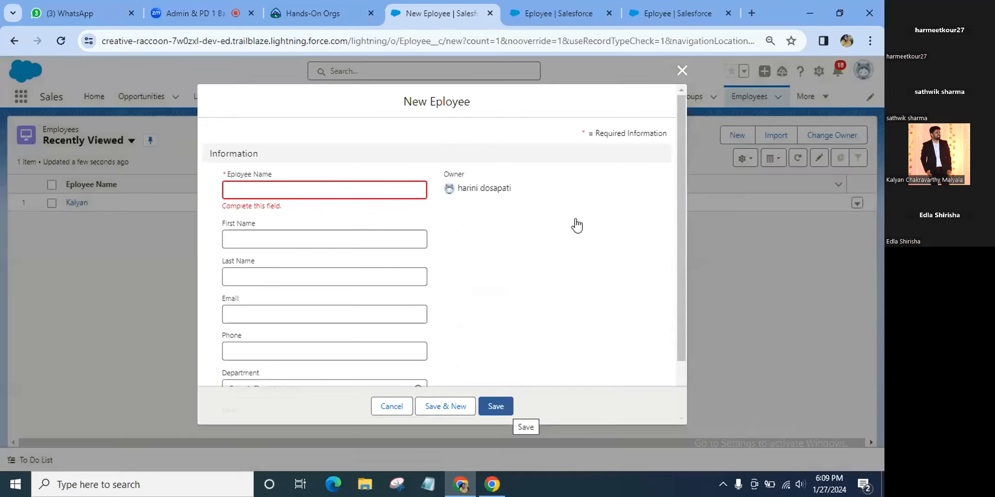
pyautogui.click(682, 72)
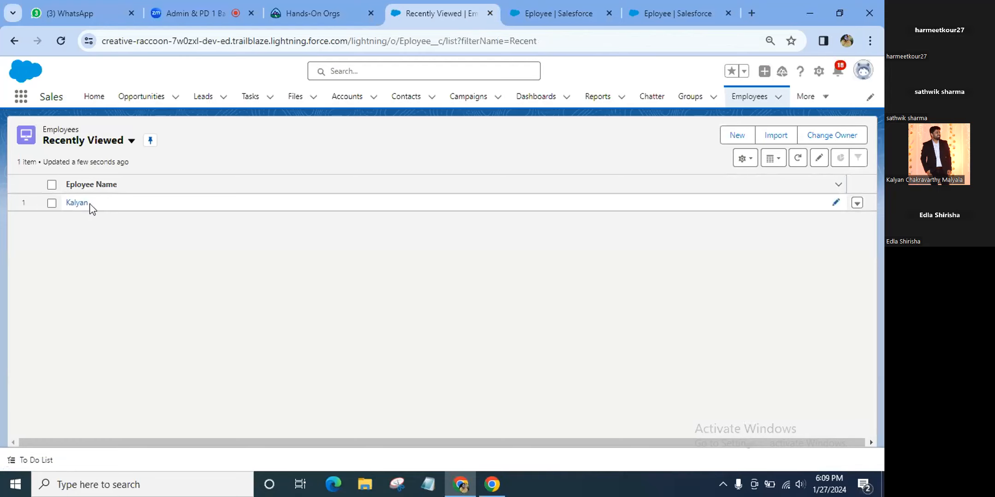
# Open the existing employee record and save its salary as 75000
pyautogui.click(77, 204)
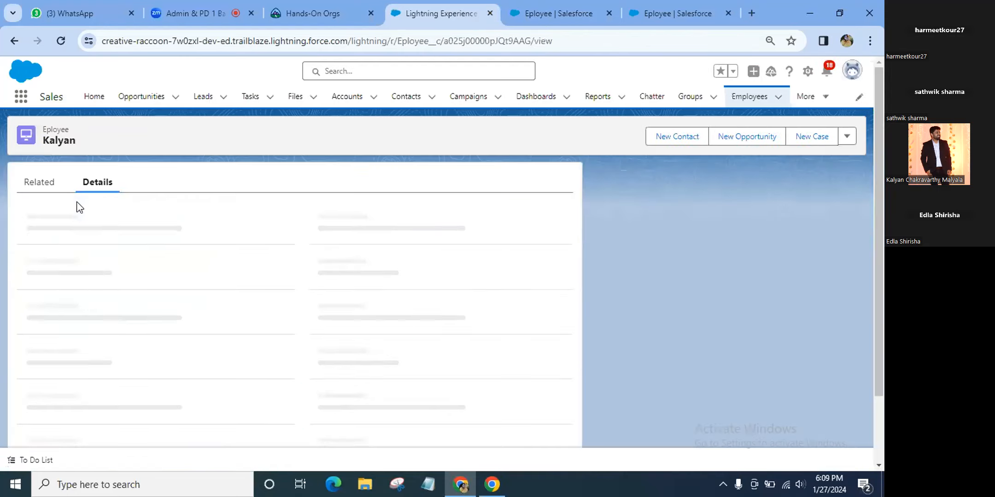
pyautogui.scroll(-1, 343, 288)
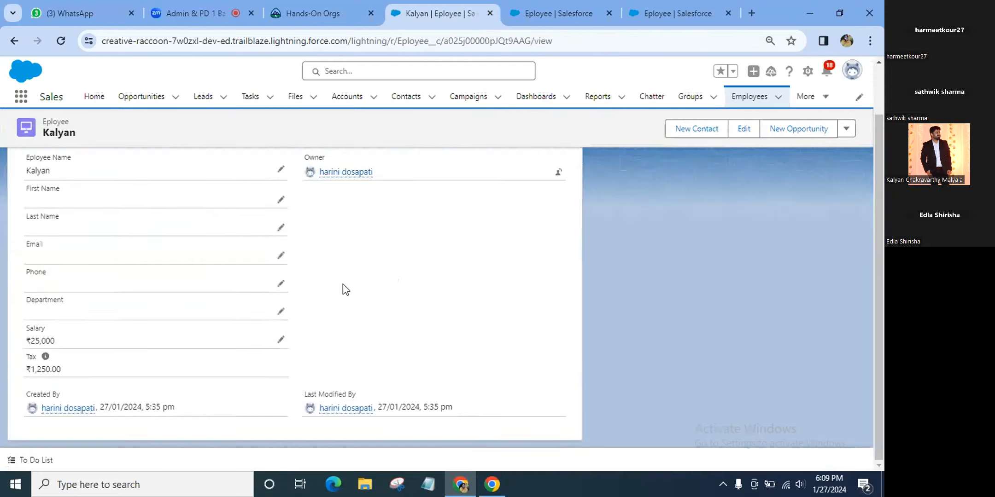
pyautogui.click(280, 340)
pyautogui.press('Left')
pyautogui.press('Left')
pyautogui.press('Left')
pyautogui.press('Left')
pyautogui.press('BackSpace')
pyautogui.write('7')
pyautogui.click(325, 435)
# Try saving the salary as 125000, then dismiss the salary range error
pyautogui.click(196, 11)
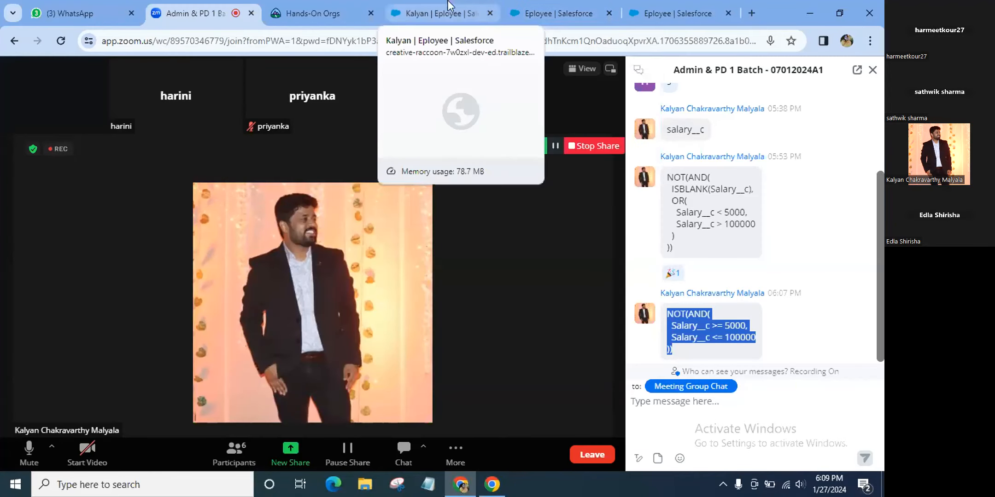
pyautogui.click(437, 13)
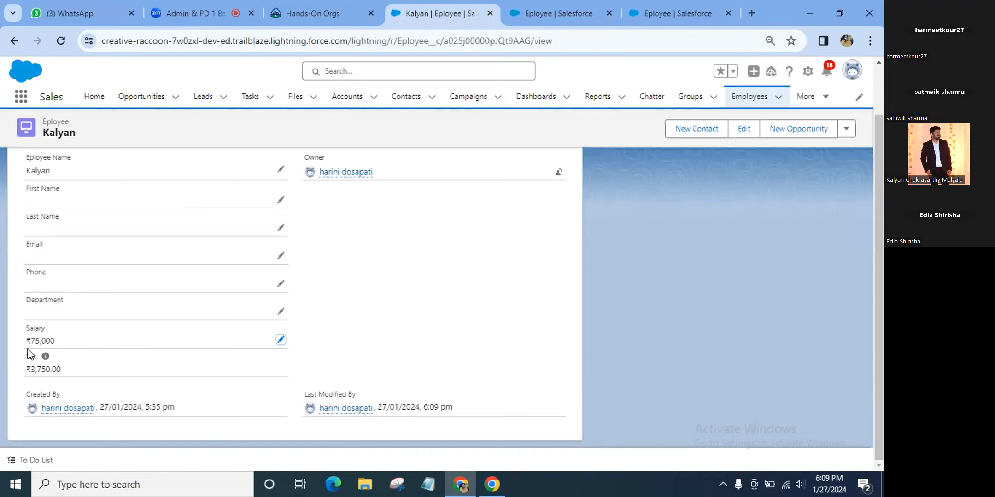
pyautogui.click(280, 340)
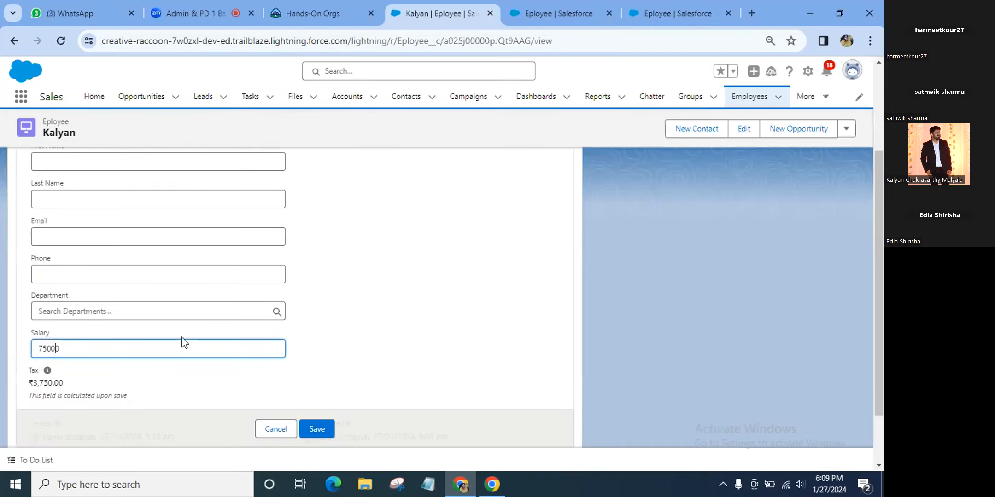
pyautogui.press('Home')
pyautogui.press('Delete')
pyautogui.write('12')
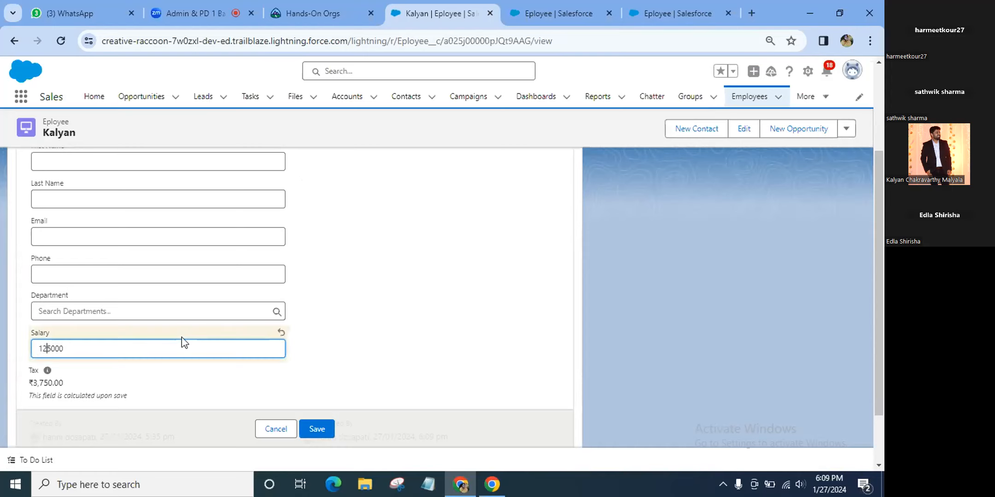
pyautogui.click(316, 429)
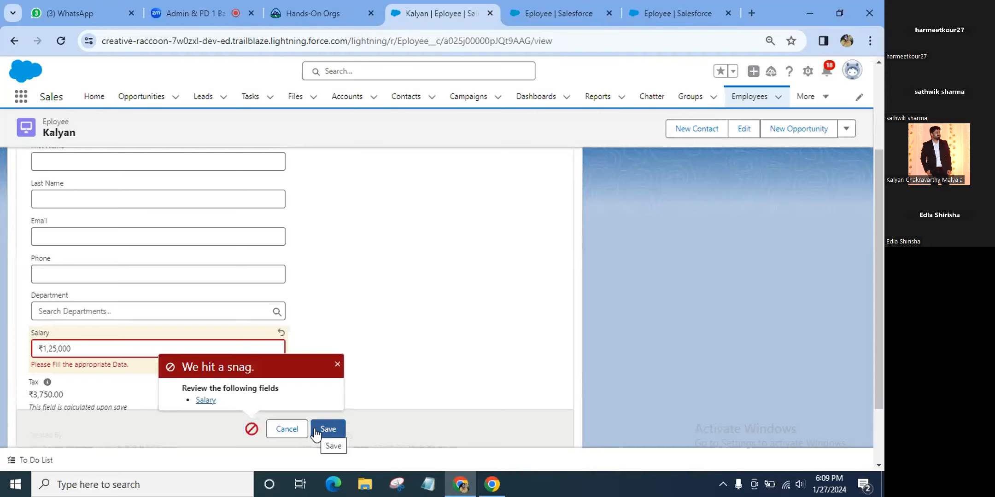
pyautogui.click(337, 366)
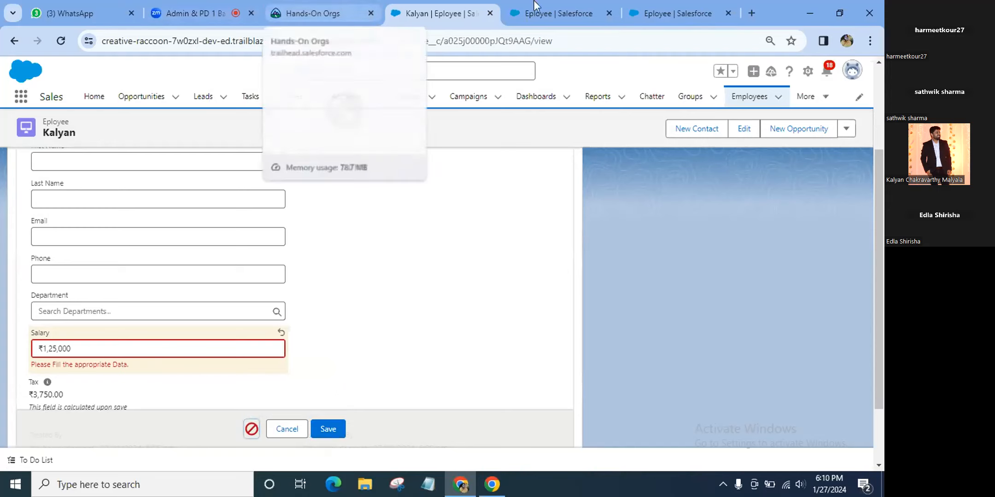
# Choose Edit on the Salary_Range rule in the Eployee Validation Rules list
pyautogui.click(579, 5)
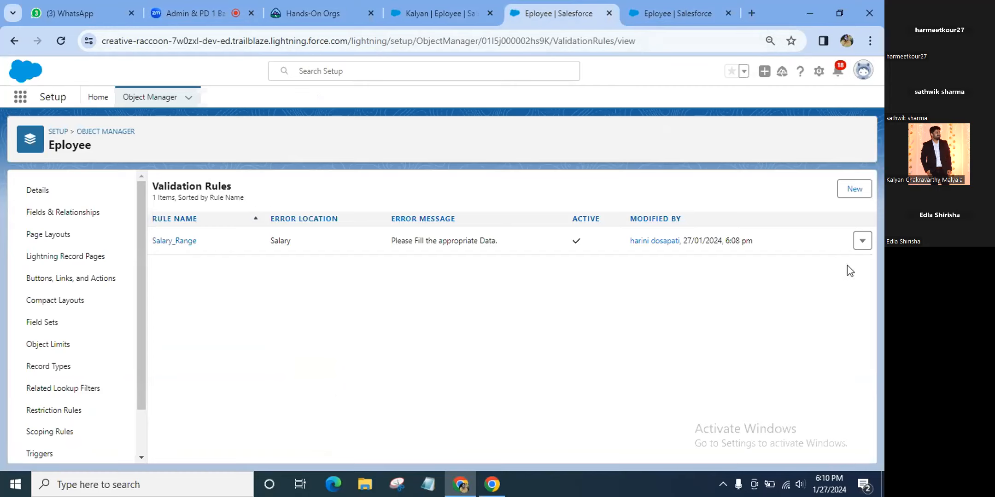
pyautogui.click(862, 242)
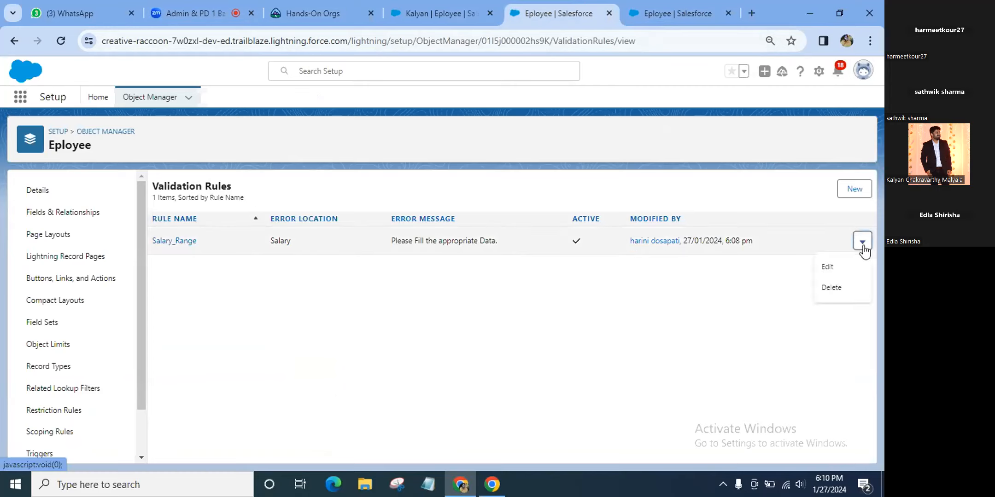
pyautogui.click(845, 271)
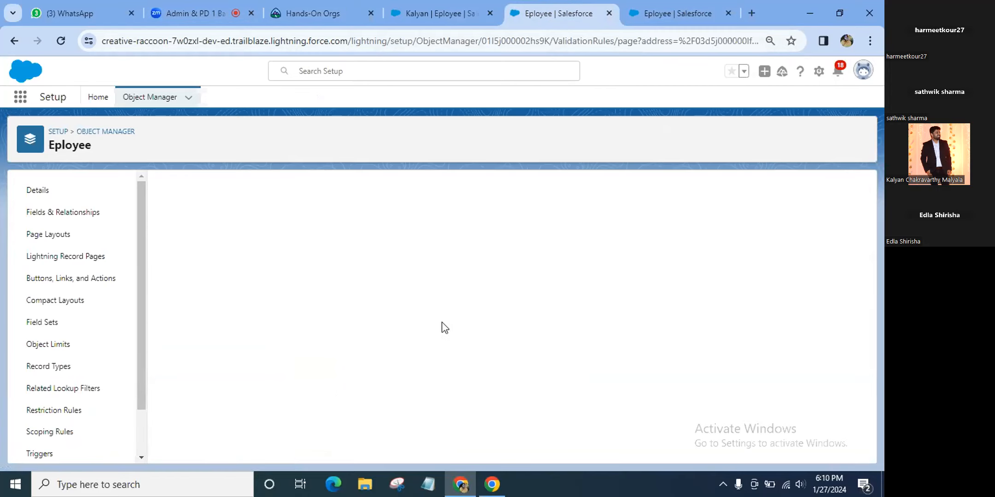
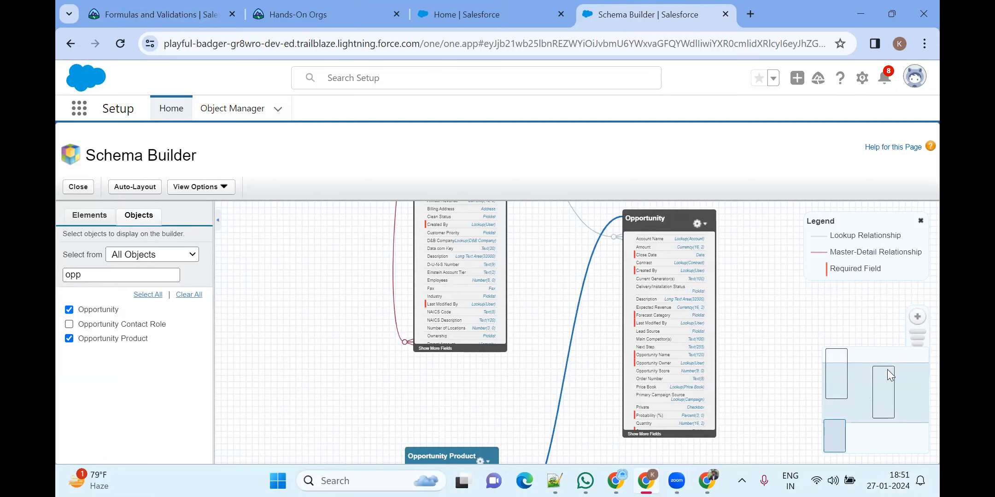
# Drag Account, Opportunity and Opportunity Product side by side on the schema canvas
pyautogui.moveTo(889, 348); pyautogui.dragTo(886, 337)
pyautogui.scroll(1, 733, 310)
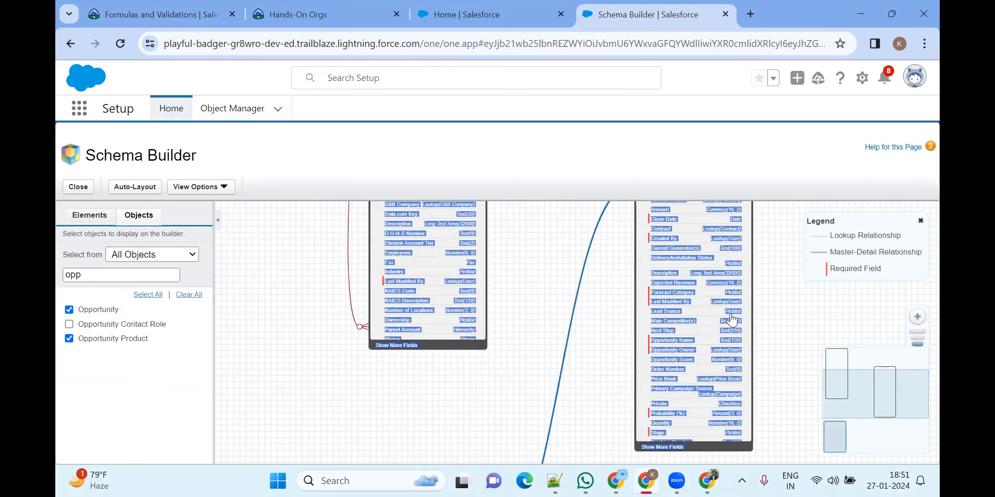
pyautogui.scroll(-3, 731, 313)
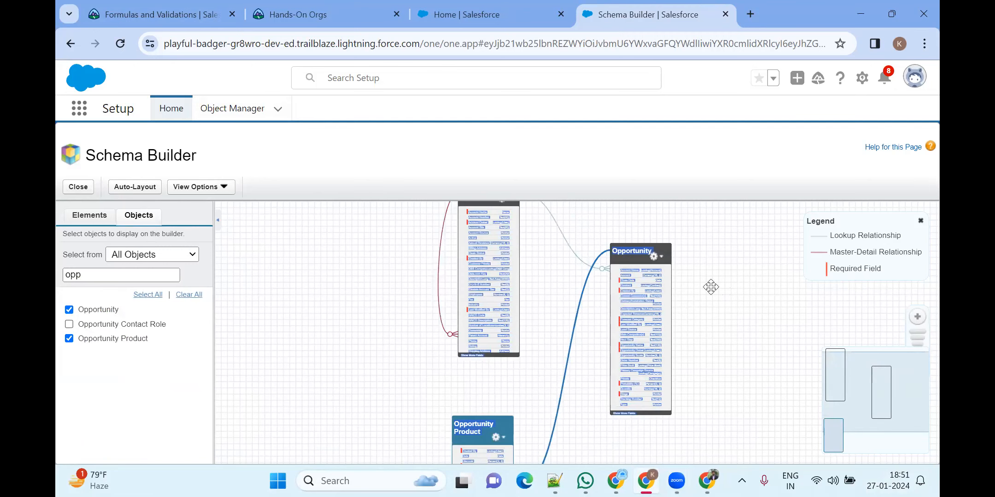
pyautogui.moveTo(471, 287); pyautogui.dragTo(283, 338)
pyautogui.moveTo(644, 314); pyautogui.dragTo(409, 302)
pyautogui.moveTo(482, 438); pyautogui.dragTo(494, 282)
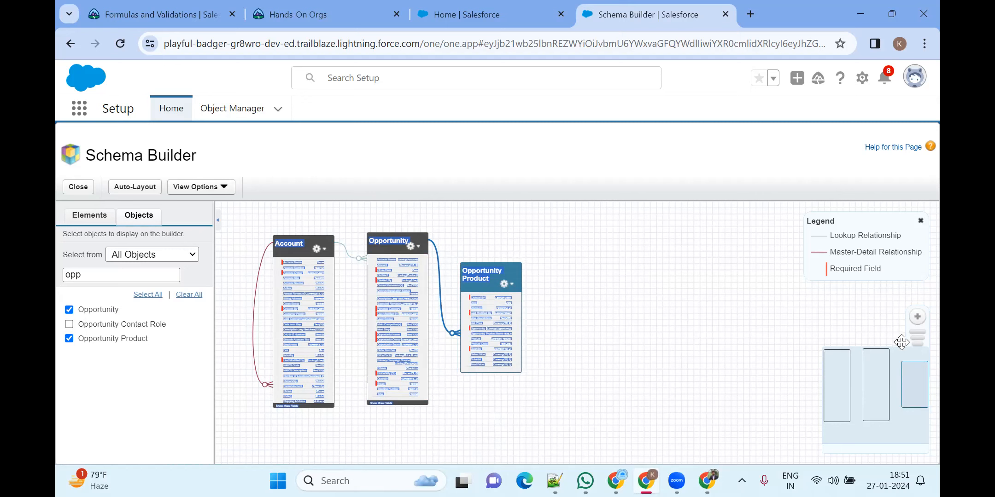
# Zoom and pan the canvas so all three objects are fully visible
pyautogui.click(846, 396)
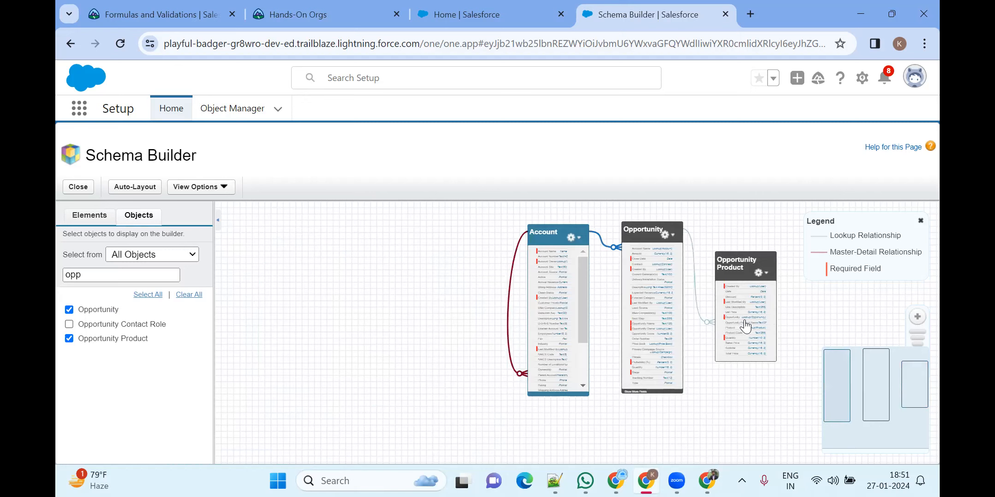
pyautogui.scroll(3, 752, 294)
pyautogui.moveTo(787, 318); pyautogui.dragTo(597, 366)
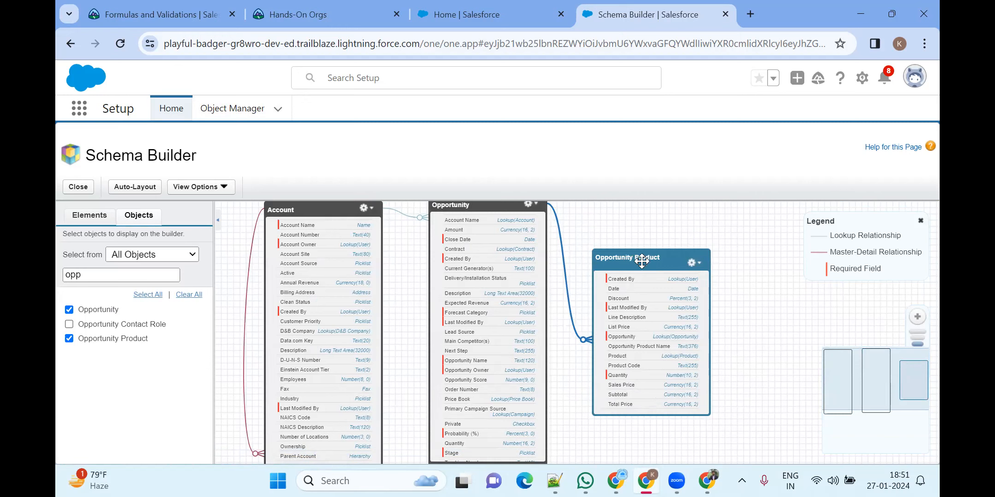
pyautogui.moveTo(641, 261); pyautogui.dragTo(664, 244)
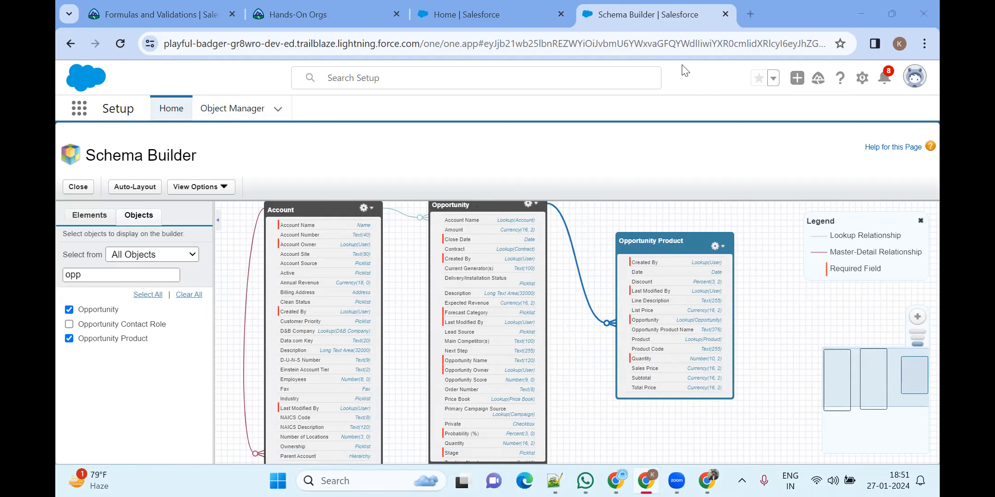
pyautogui.moveTo(554, 115); pyautogui.dragTo(552, 147)
pyautogui.moveTo(552, 147)
pyautogui.mouseDown()
pyautogui.moveTo(548, 101)
pyautogui.moveTo(580, 87)
pyautogui.moveTo(599, 145)
pyautogui.moveTo(616, 95)
pyautogui.moveTo(669, 140)
pyautogui.moveTo(634, 148)
pyautogui.mouseUp()
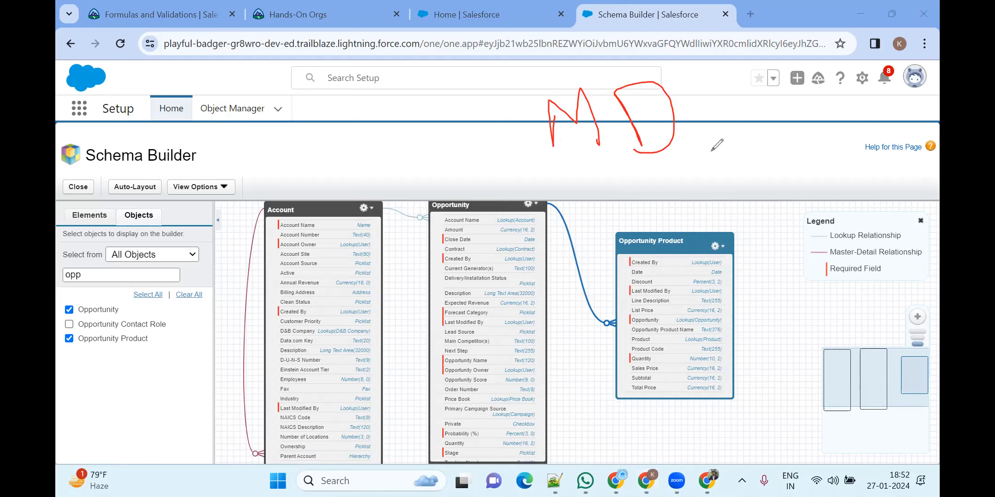
pyautogui.moveTo(701, 160); pyautogui.dragTo(732, 187)
pyautogui.moveTo(746, 130)
pyautogui.mouseDown()
pyautogui.moveTo(784, 178)
pyautogui.moveTo(780, 131)
pyautogui.mouseUp()
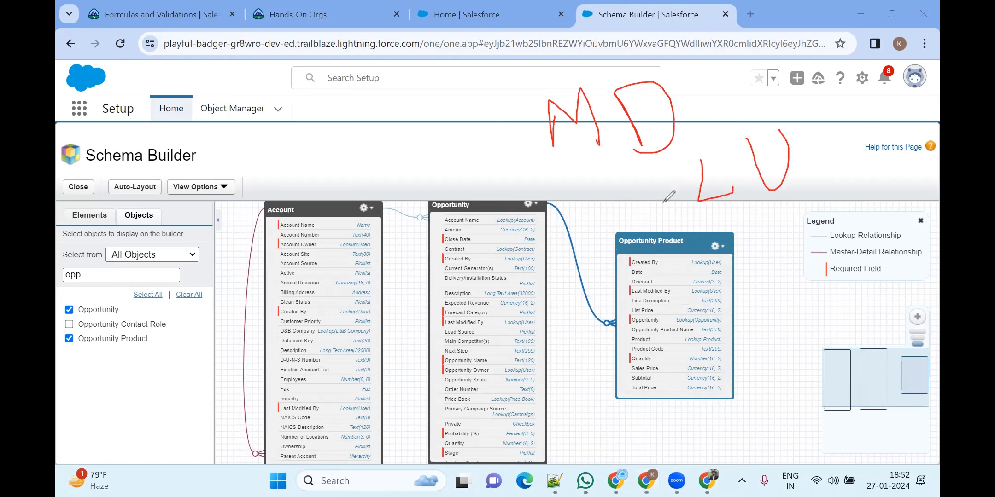
pyautogui.moveTo(470, 277)
pyautogui.mouseDown()
pyautogui.moveTo(475, 218)
pyautogui.moveTo(502, 243)
pyautogui.moveTo(476, 241)
pyautogui.mouseUp()
pyautogui.moveTo(675, 283)
pyautogui.mouseDown()
pyautogui.moveTo(649, 321)
pyautogui.moveTo(659, 333)
pyautogui.mouseUp()
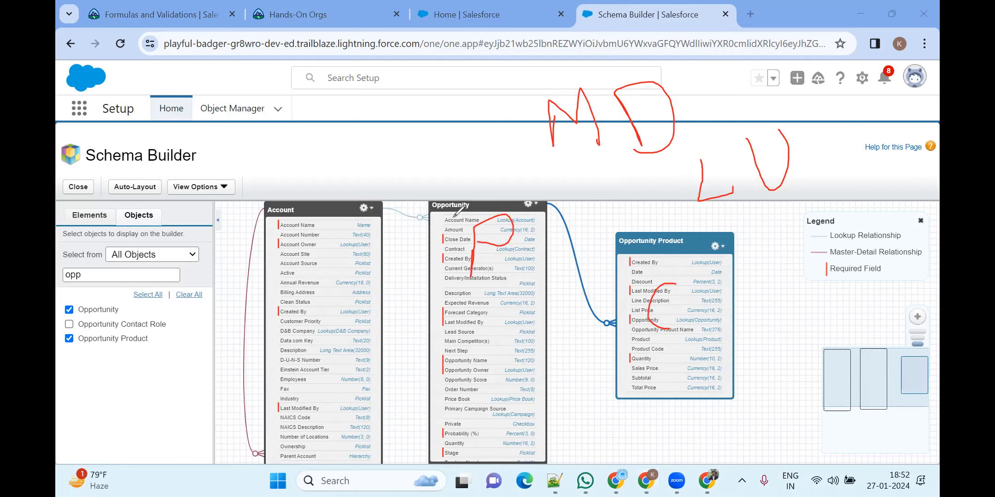
pyautogui.moveTo(623, 325)
pyautogui.mouseDown()
pyautogui.moveTo(607, 322)
pyautogui.moveTo(571, 233)
pyautogui.moveTo(548, 213)
pyautogui.moveTo(607, 324)
pyautogui.mouseUp()
pyautogui.moveTo(656, 231)
pyautogui.mouseDown()
pyautogui.moveTo(610, 236)
pyautogui.moveTo(645, 259)
pyautogui.moveTo(692, 225)
pyautogui.mouseUp()
pyautogui.moveTo(479, 200)
pyautogui.mouseDown()
pyautogui.moveTo(434, 199)
pyautogui.moveTo(484, 204)
pyautogui.mouseUp()
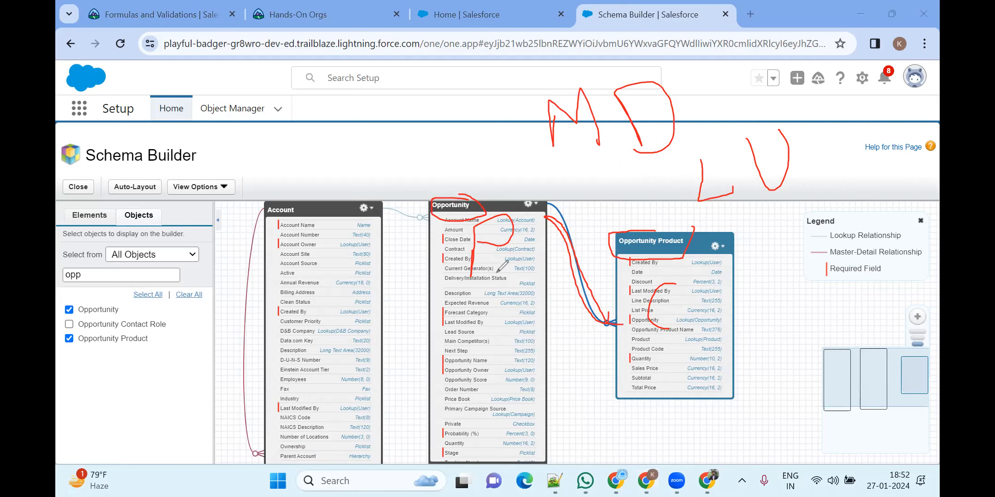
pyautogui.moveTo(497, 253)
pyautogui.mouseDown()
pyautogui.moveTo(495, 337)
pyautogui.moveTo(481, 331)
pyautogui.moveTo(529, 283)
pyautogui.mouseUp()
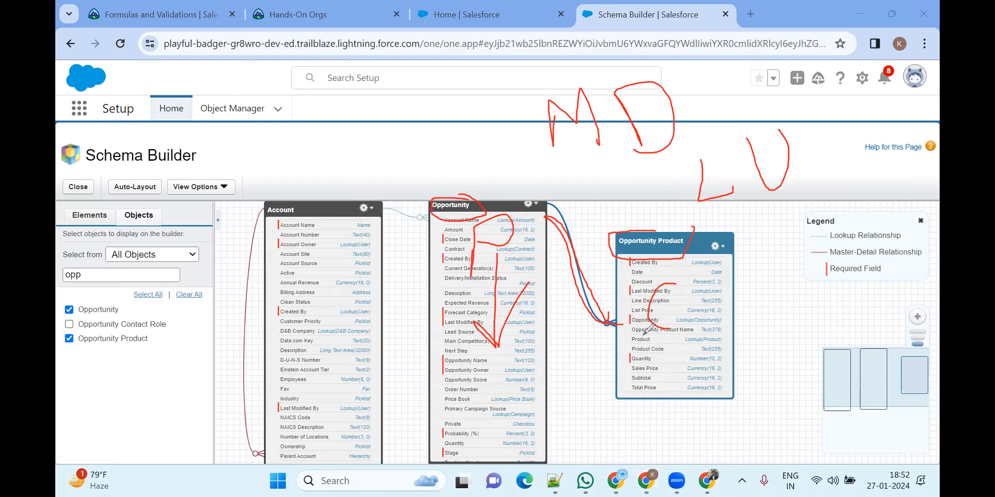
pyautogui.moveTo(630, 374)
pyautogui.mouseDown()
pyautogui.moveTo(663, 374)
pyautogui.moveTo(657, 366)
pyautogui.mouseUp()
pyautogui.moveTo(663, 251)
pyautogui.mouseDown()
pyautogui.moveTo(697, 244)
pyautogui.moveTo(604, 228)
pyautogui.moveTo(622, 266)
pyautogui.mouseUp()
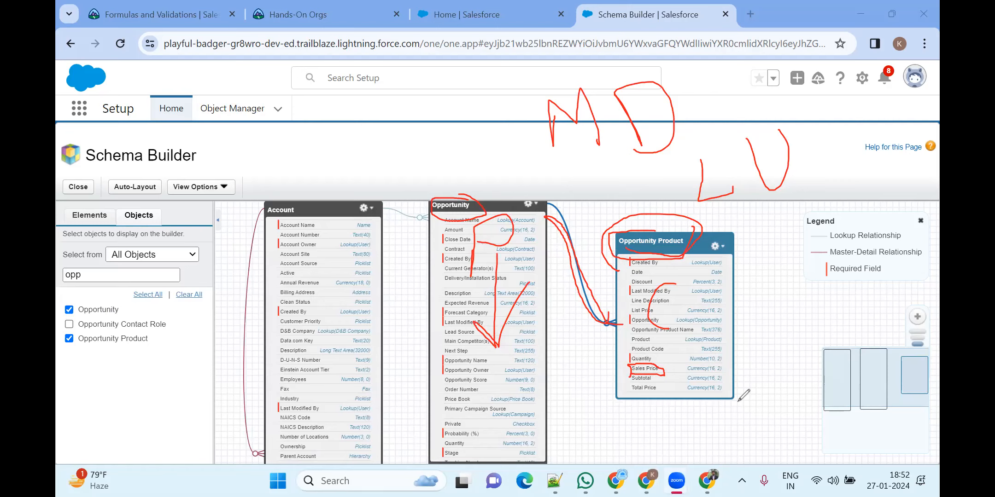
pyautogui.click(61, 231)
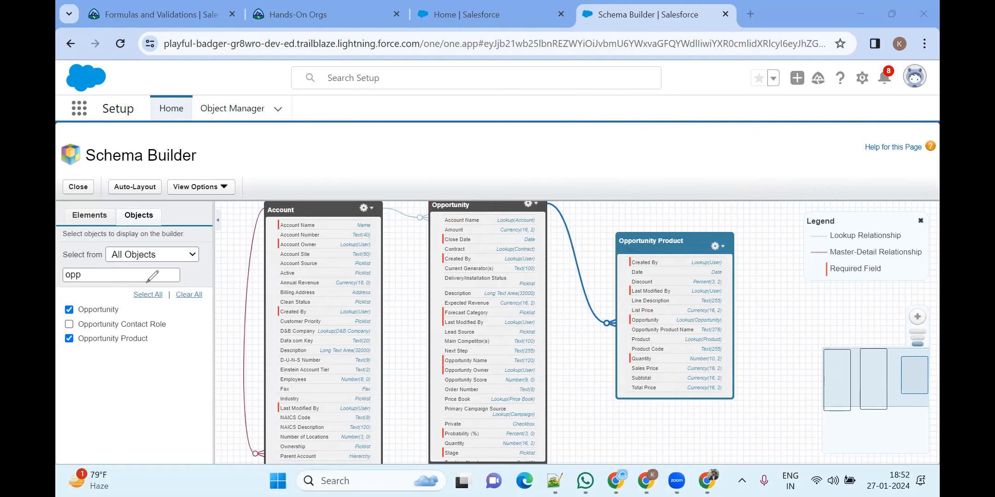
# Clear the schema canvas and show only Opportunity Product and Opportunity
pyautogui.click(189, 295)
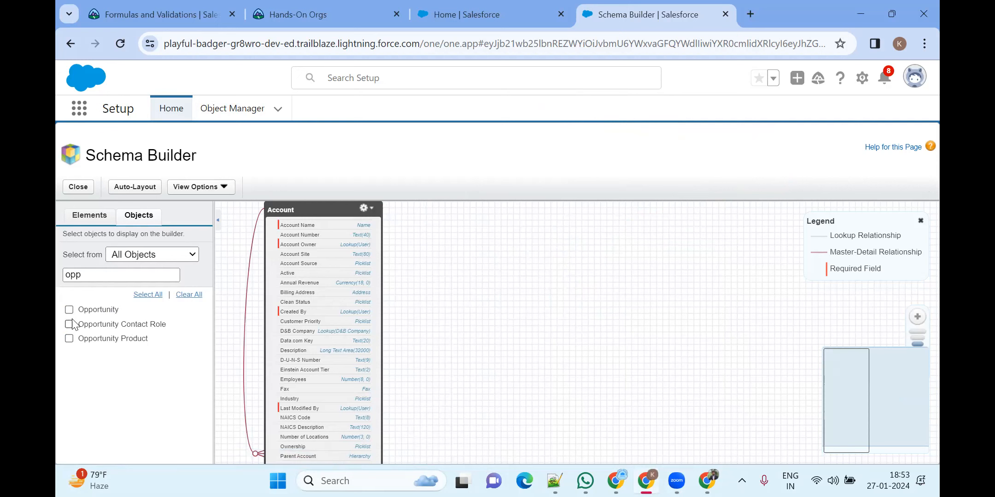
pyautogui.click(69, 339)
pyautogui.click(69, 310)
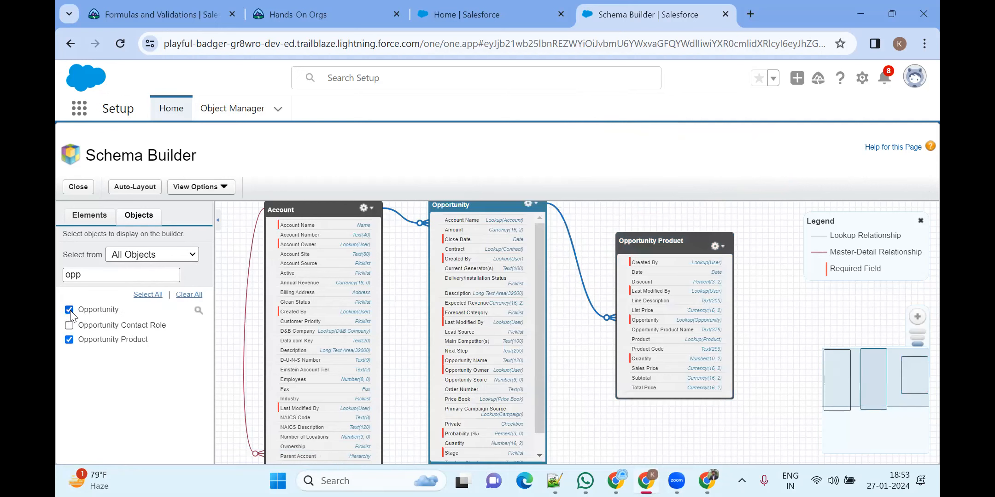
# Drag a Roll-Up Summary field from Elements onto the Opportunity object
pyautogui.click(90, 216)
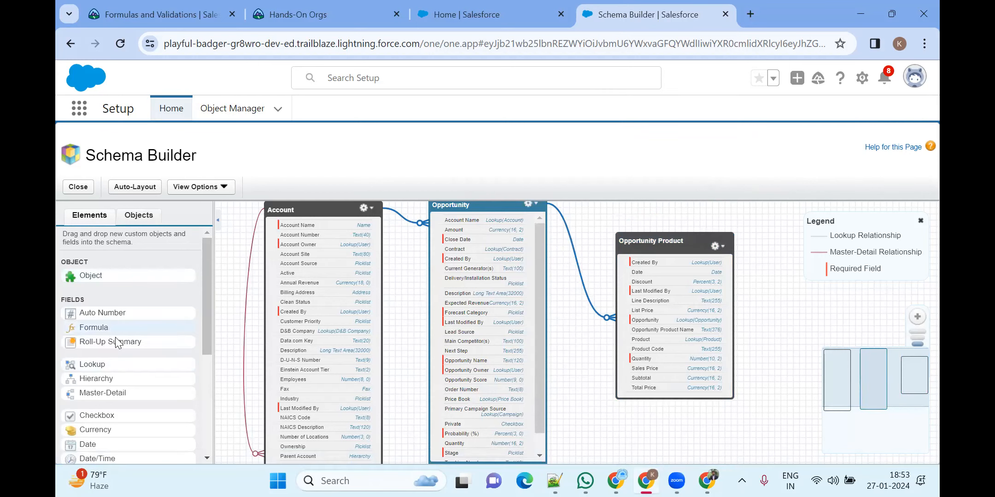
pyautogui.scroll(-3, 118, 336)
pyautogui.scroll(3, 117, 322)
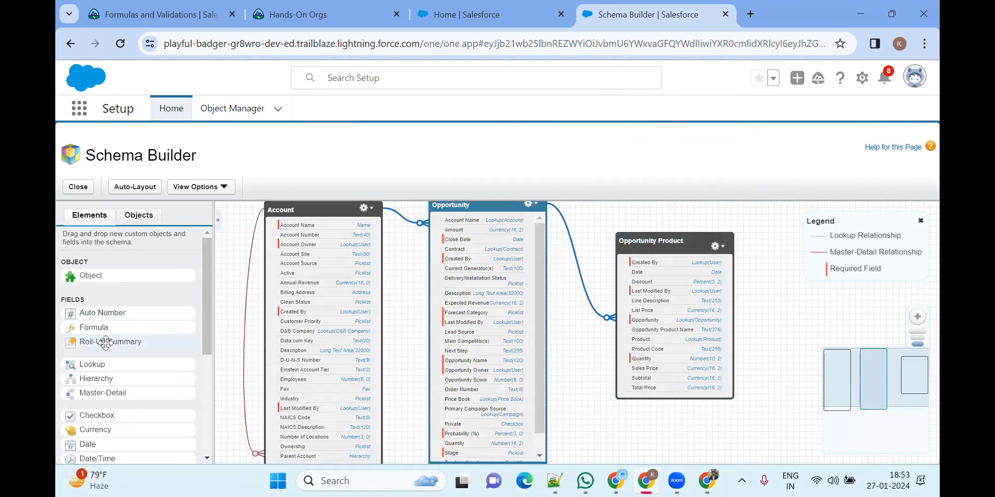
pyautogui.moveTo(105, 341); pyautogui.dragTo(473, 301)
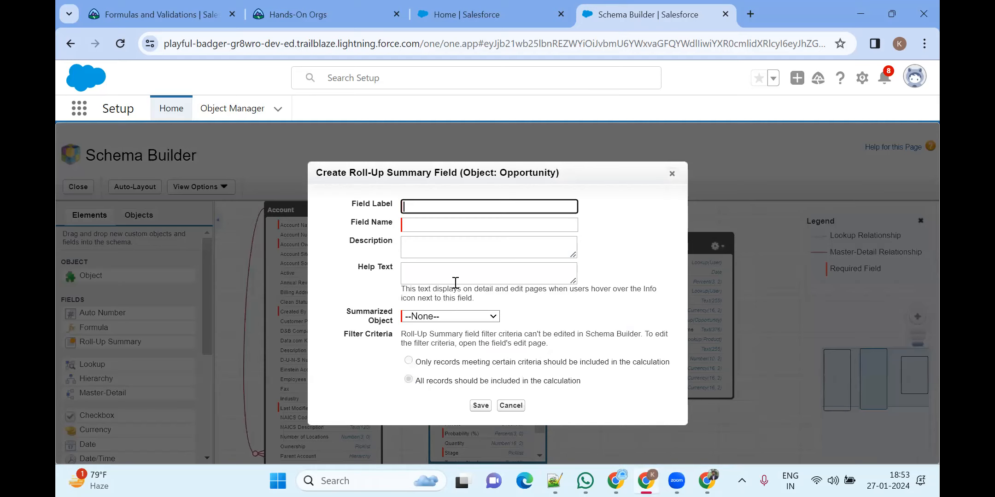
# Label the new field 'Sum of Sales prices' and generate its field name
pyautogui.click(419, 206)
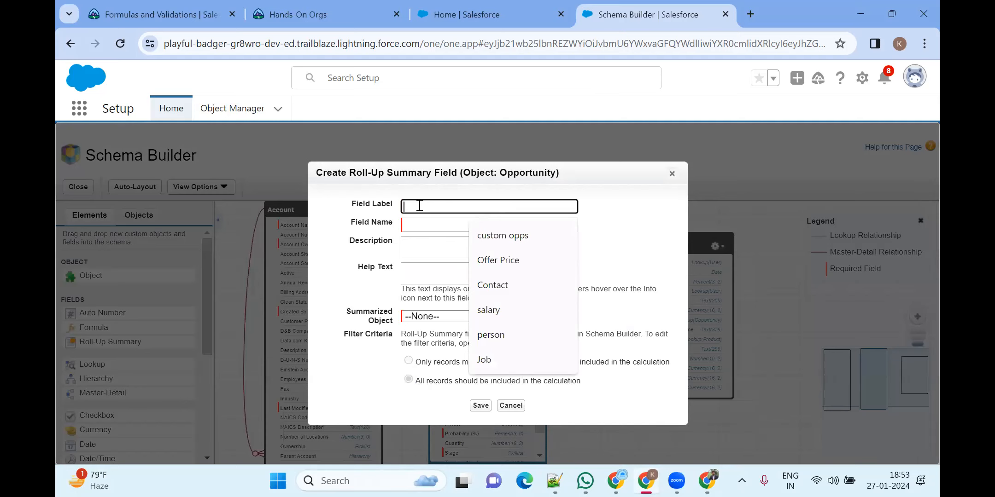
pyautogui.write('Sum of Sales prices')
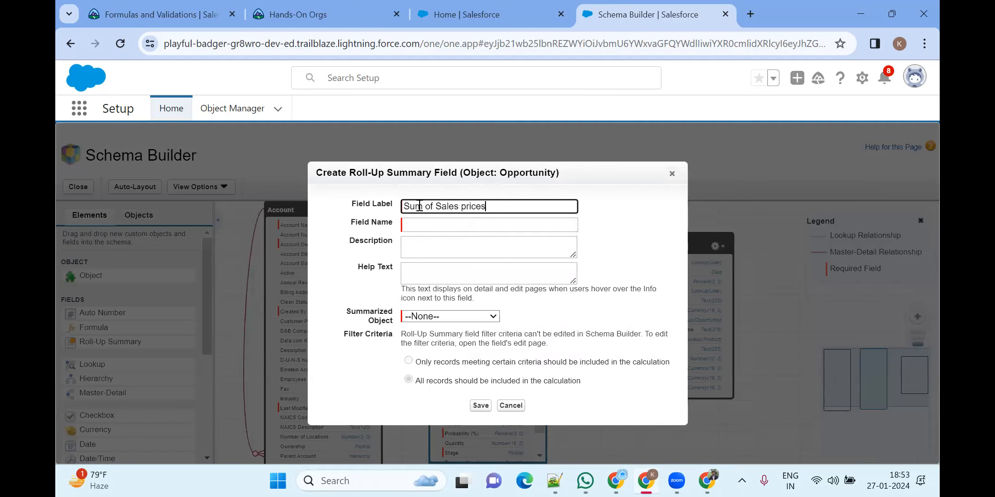
pyautogui.click(446, 224)
pyautogui.click(441, 246)
# Summarize Opportunity Product records as a SUM of the Sales Price field
pyautogui.click(435, 318)
pyautogui.click(433, 337)
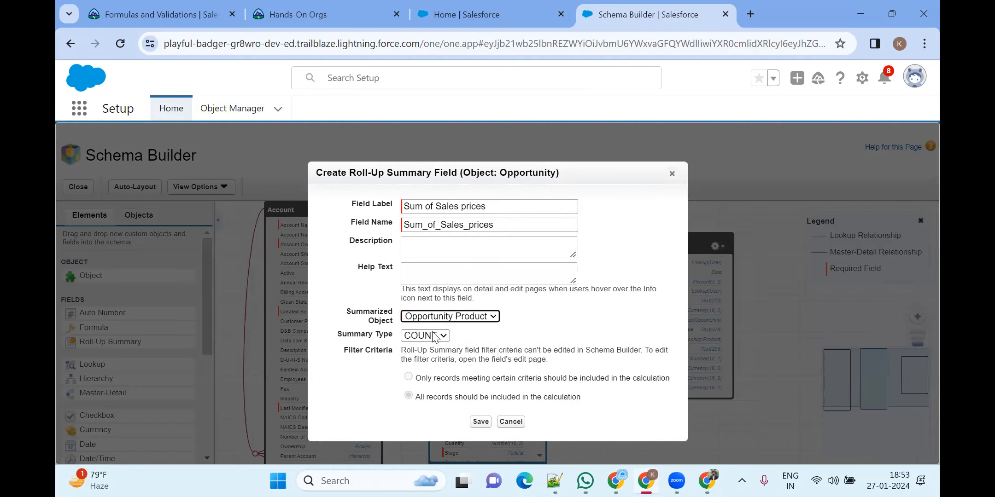
pyautogui.click(421, 341)
pyautogui.click(419, 360)
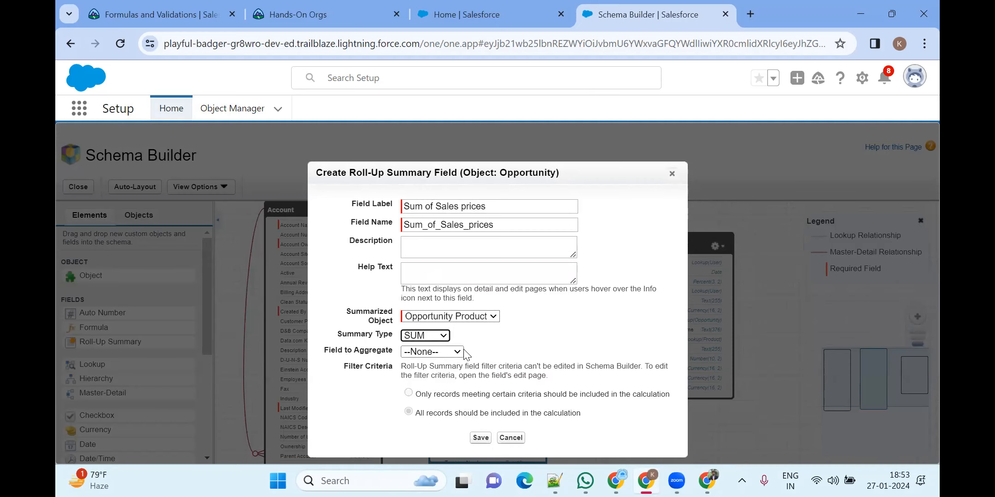
pyautogui.click(445, 353)
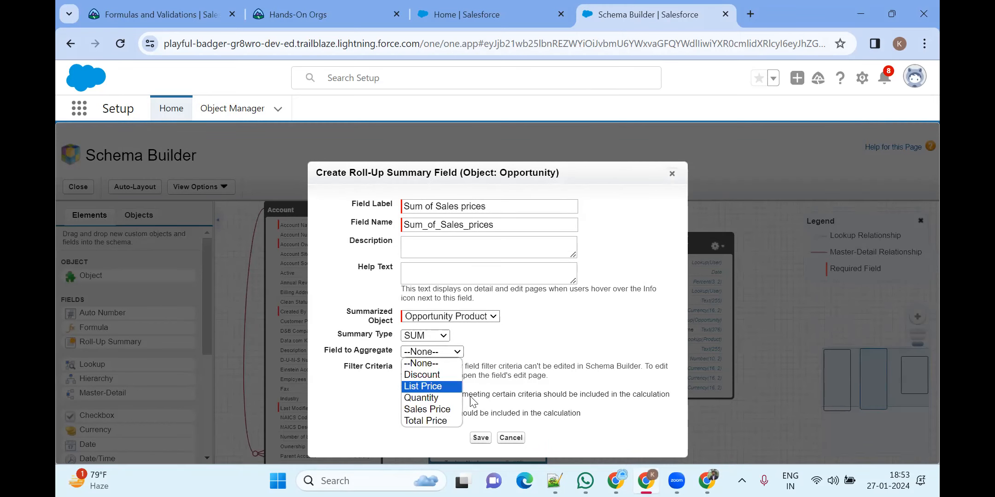
pyautogui.hotkey('ctrl', '-')
pyautogui.hotkey('ctrl', '-')
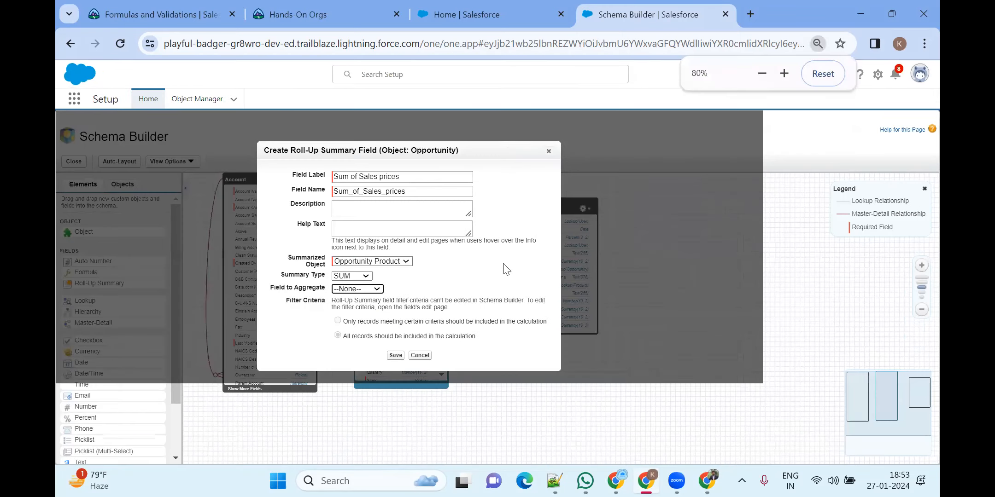
pyautogui.click(364, 290)
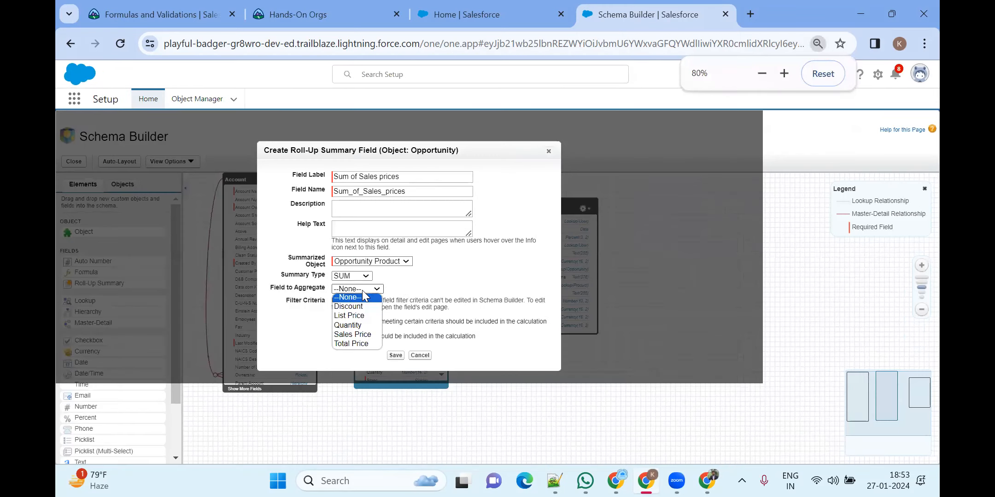
pyautogui.click(365, 336)
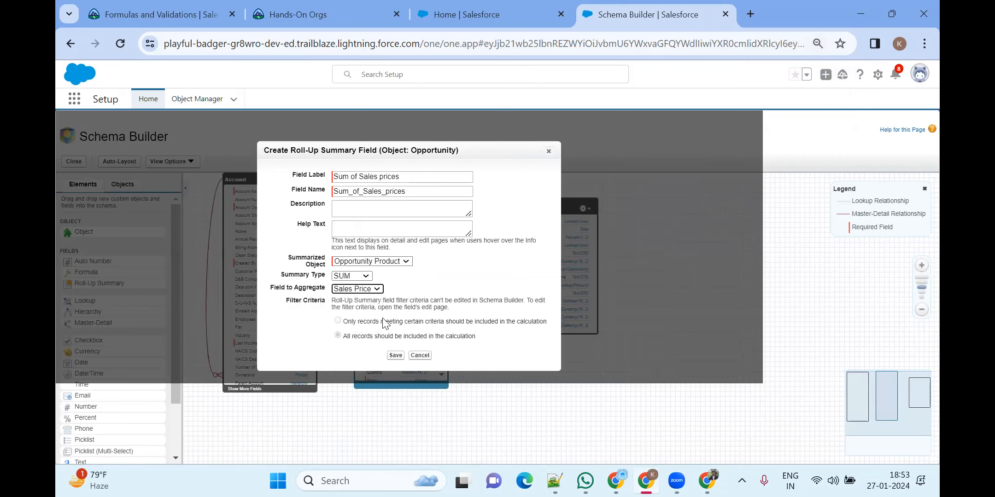
pyautogui.click(337, 336)
# Save the Sum of Sales prices roll-up and drag the Opportunity box about 70 px lower
pyautogui.click(397, 355)
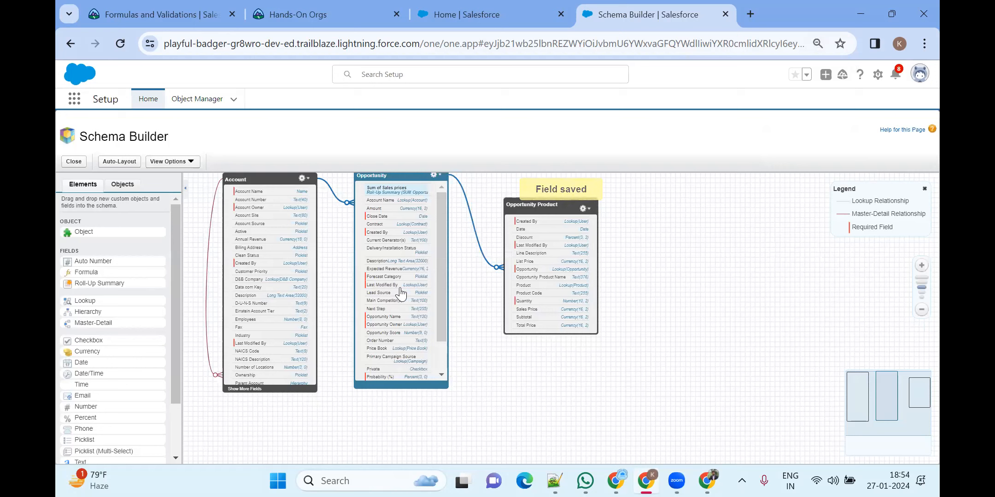
pyautogui.scroll(-2, 403, 350)
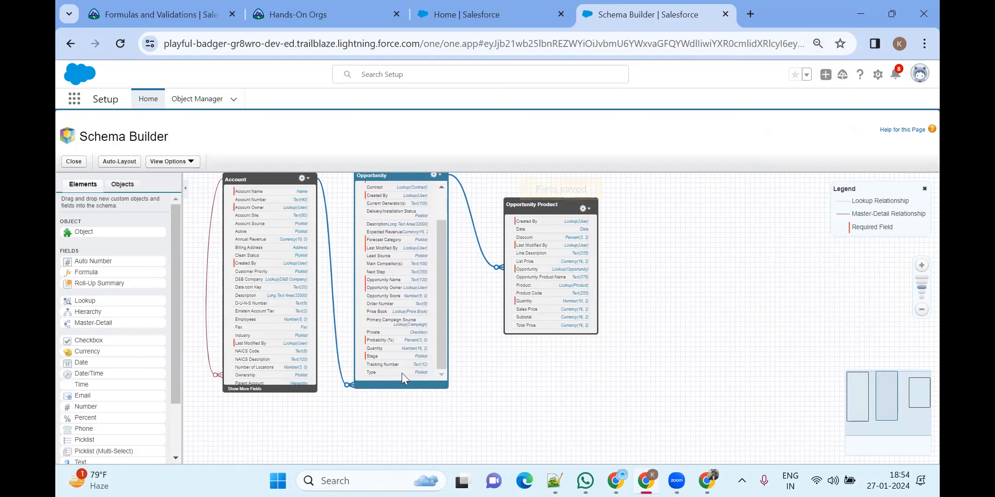
pyautogui.scroll(2, 386, 307)
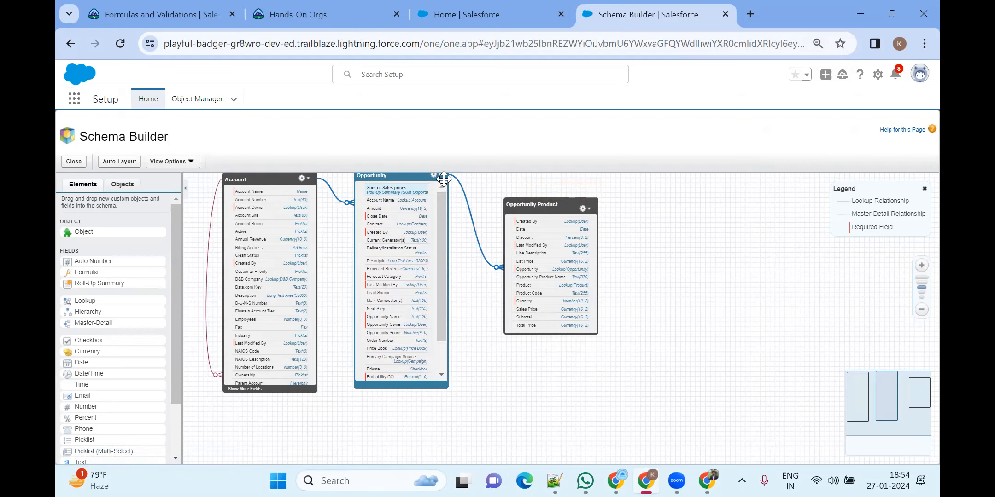
pyautogui.moveTo(443, 178); pyautogui.dragTo(444, 210)
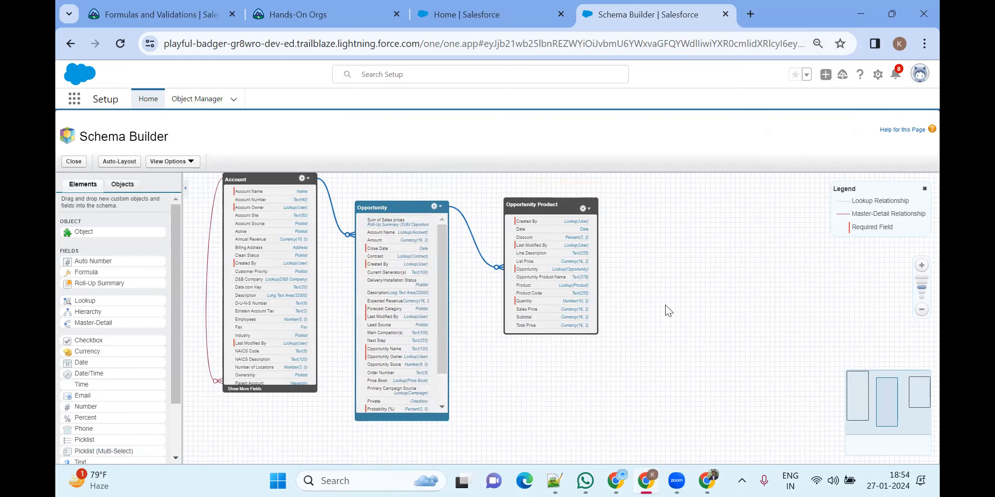
# From the Sales home page, open Opportunities and switch to the All Opportunities list view
pyautogui.click(489, 14)
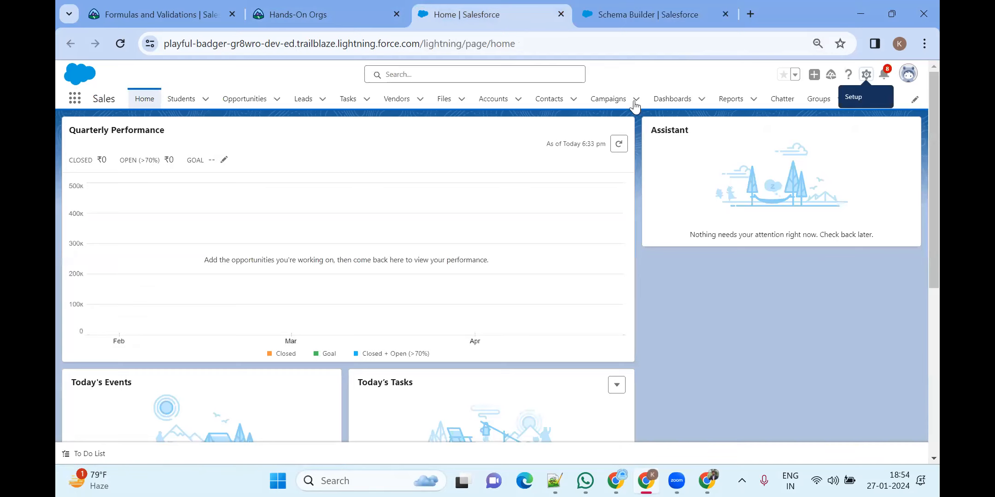
pyautogui.click(263, 102)
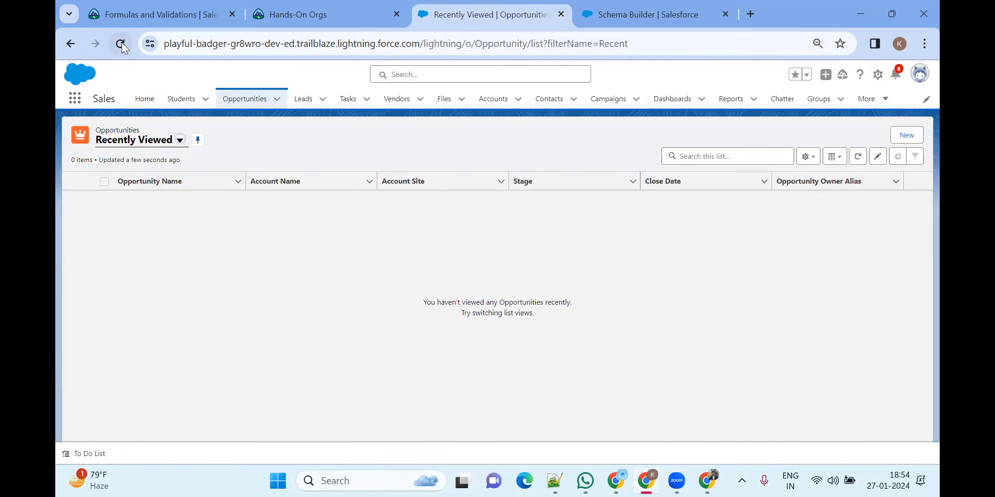
pyautogui.click(121, 43)
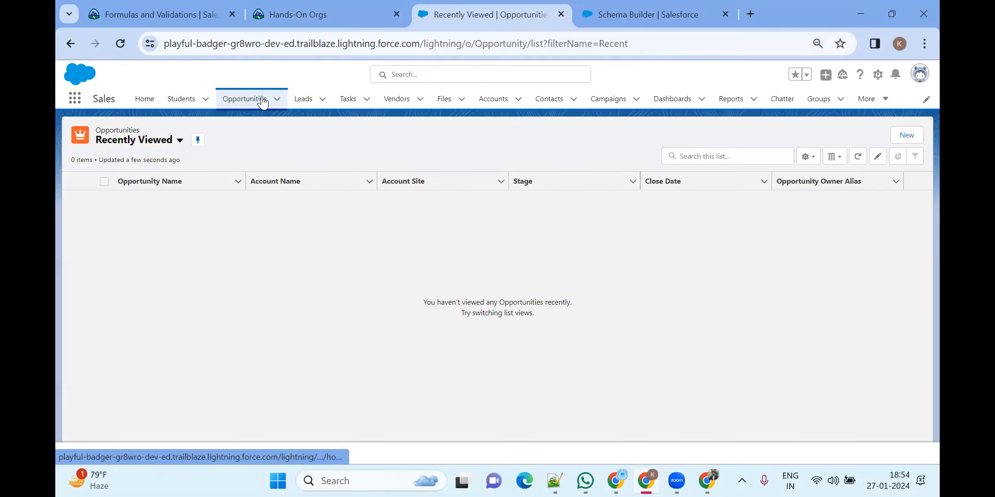
pyautogui.click(262, 102)
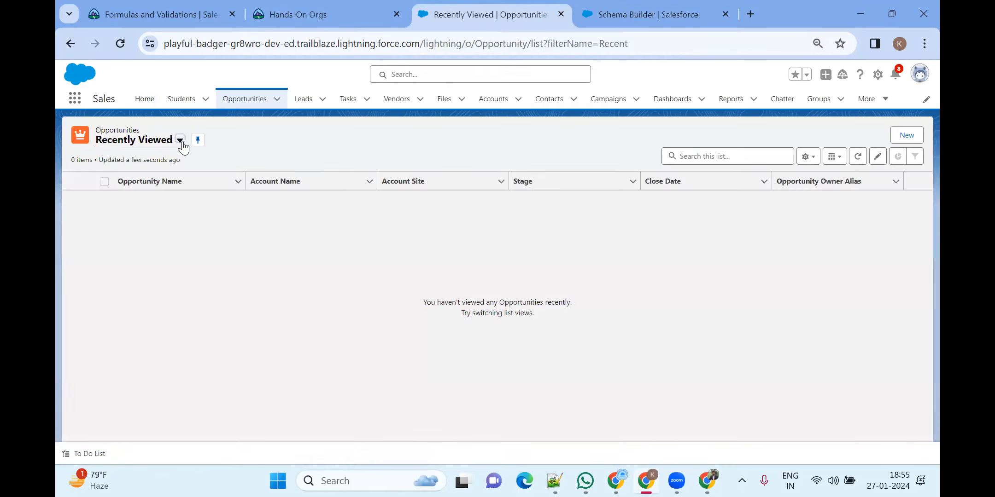
pyautogui.click(181, 141)
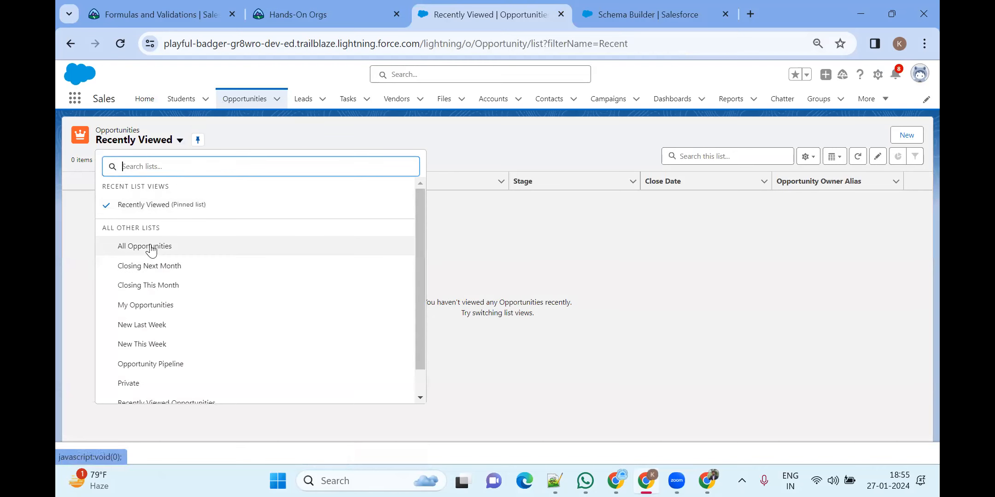
pyautogui.click(152, 248)
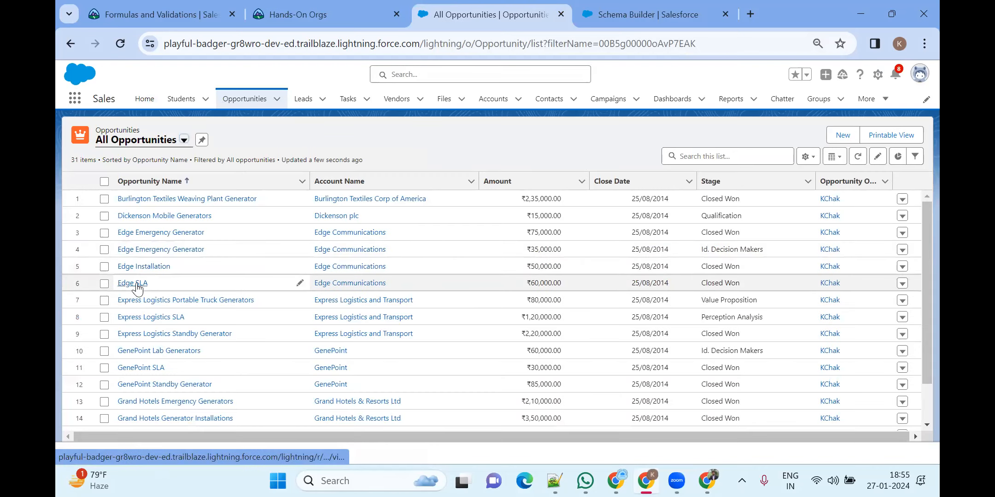
# Open the Edge SLA opportunity and review its field details
pyautogui.click(136, 282)
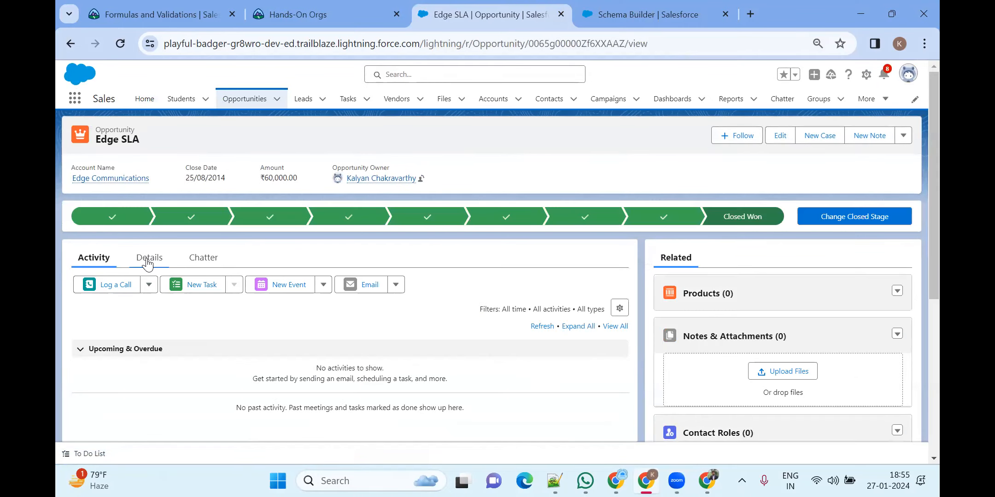
pyautogui.click(159, 258)
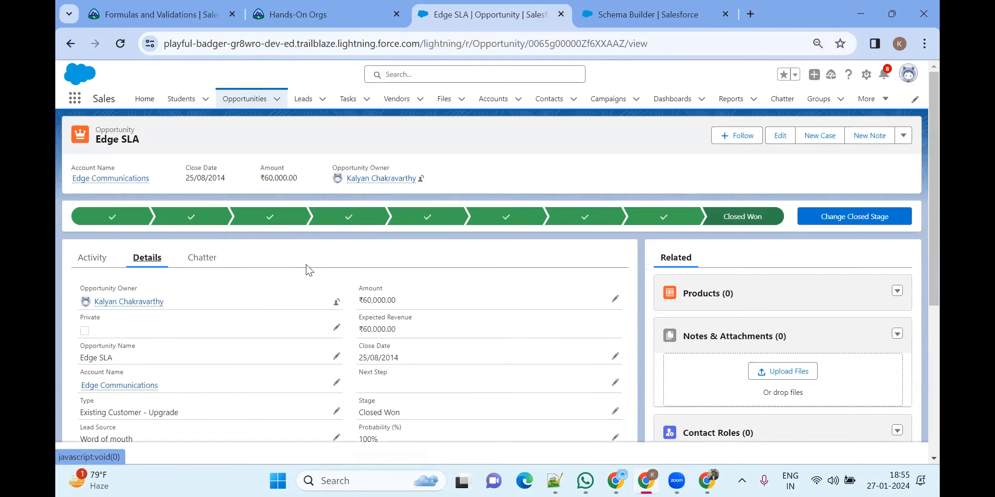
pyautogui.scroll(-2, 247, 293)
pyautogui.scroll(2, 246, 293)
pyautogui.click(99, 267)
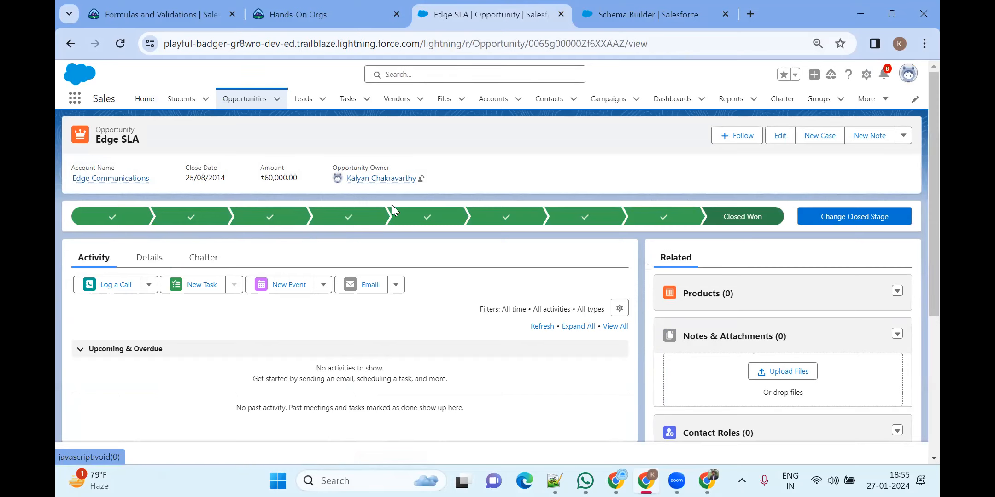
pyautogui.scroll(-3, 386, 277)
pyautogui.scroll(3, 152, 249)
pyautogui.click(148, 258)
pyautogui.scroll(-3, 345, 271)
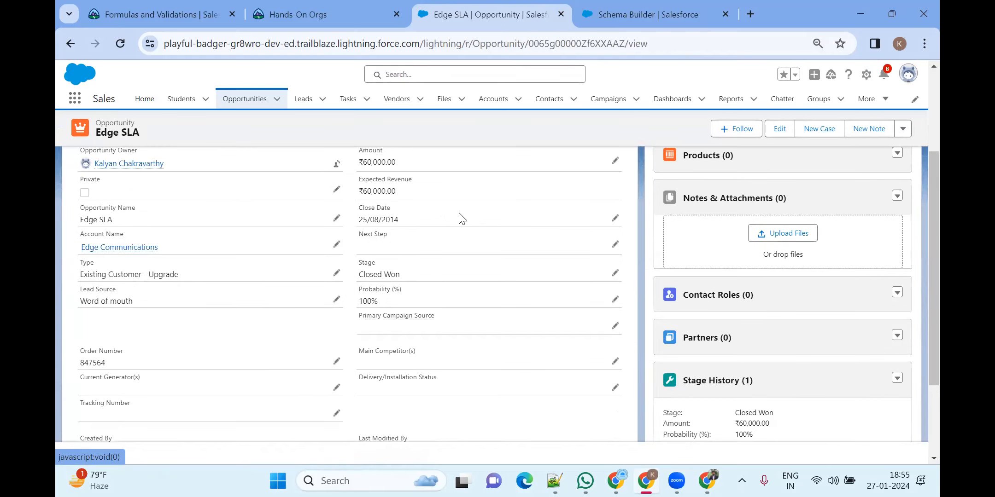
pyautogui.scroll(-3, 278, 311)
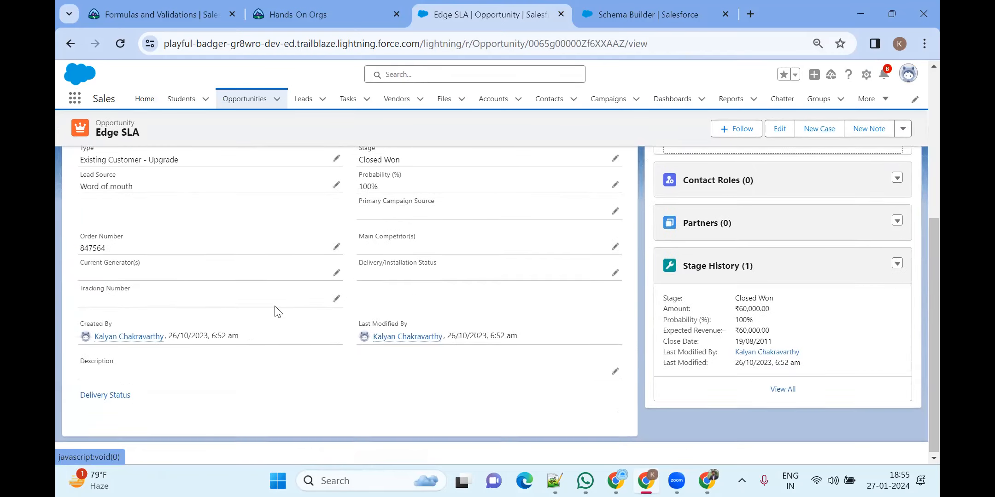
pyautogui.scroll(5, 153, 266)
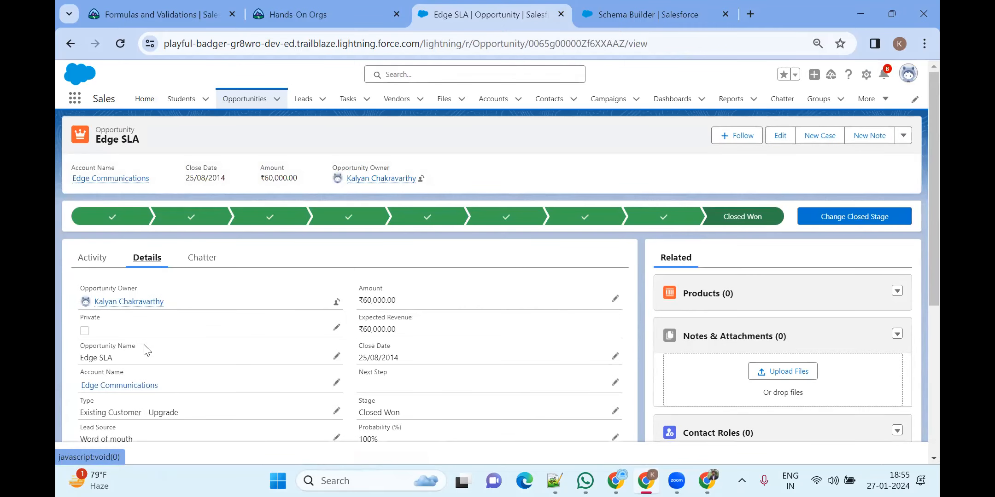
# Return to Opportunities and reselect All Opportunities, listing 31 records
pyautogui.click(240, 105)
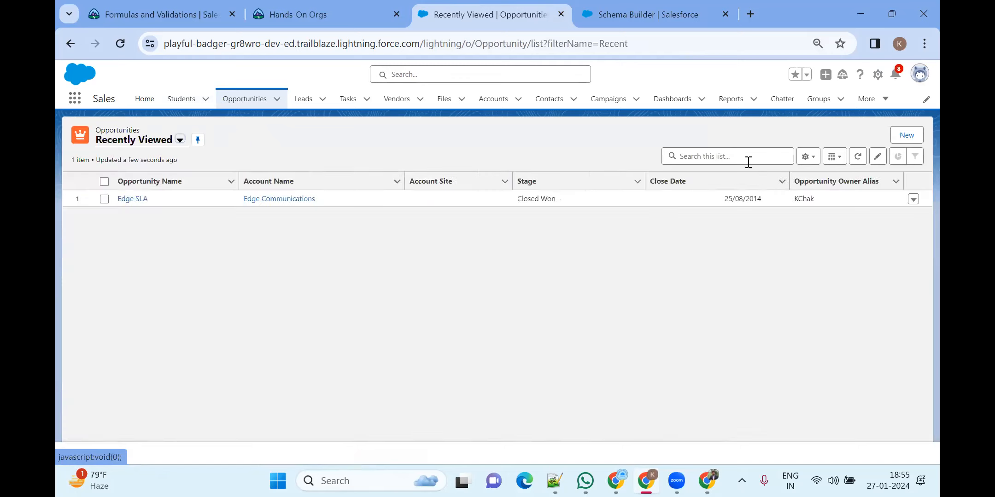
pyautogui.click(179, 139)
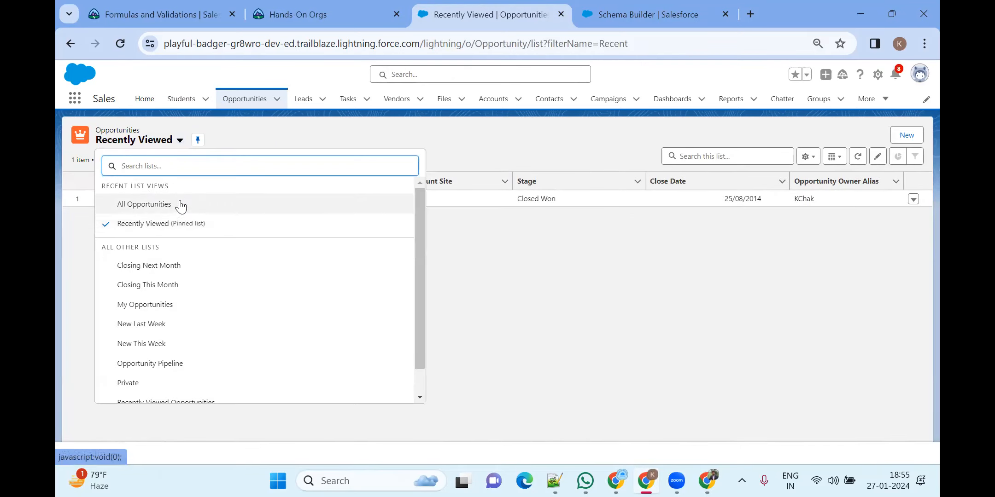
pyautogui.click(143, 207)
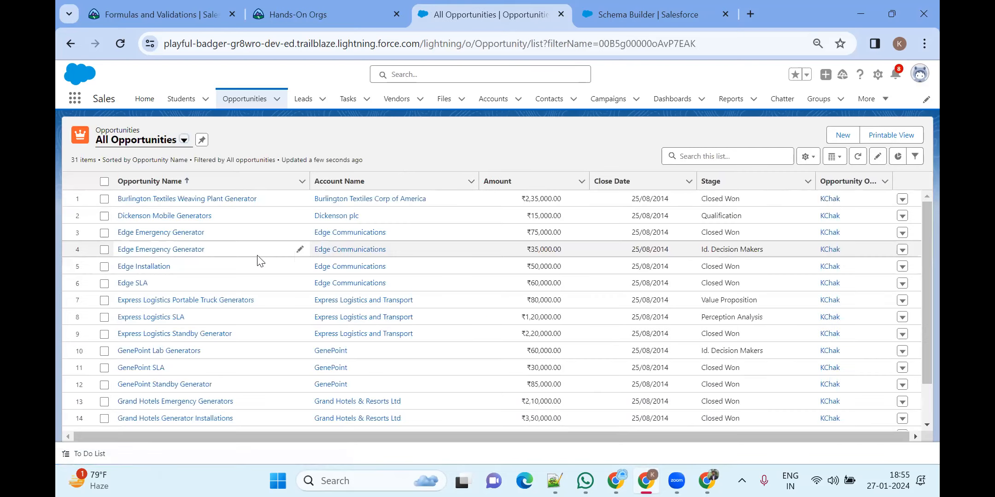
pyautogui.scroll(-5, 162, 300)
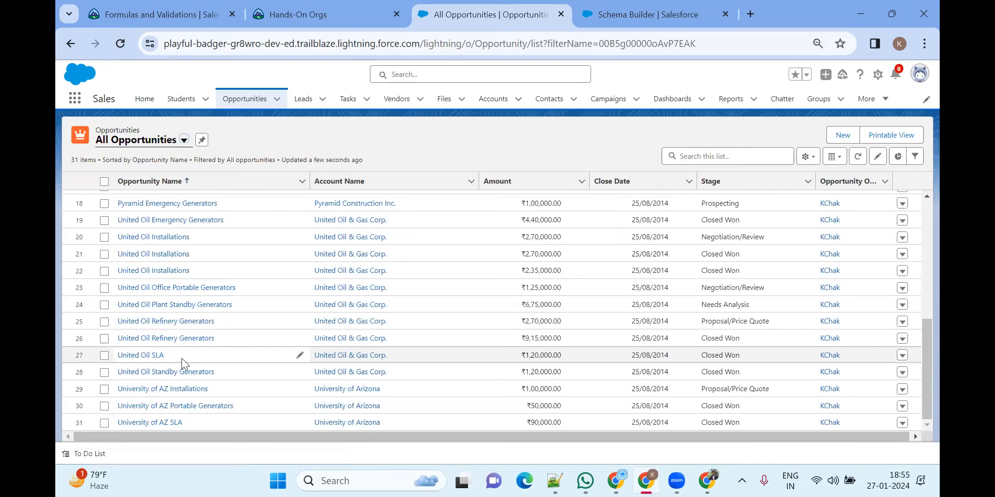
pyautogui.scroll(3, 164, 352)
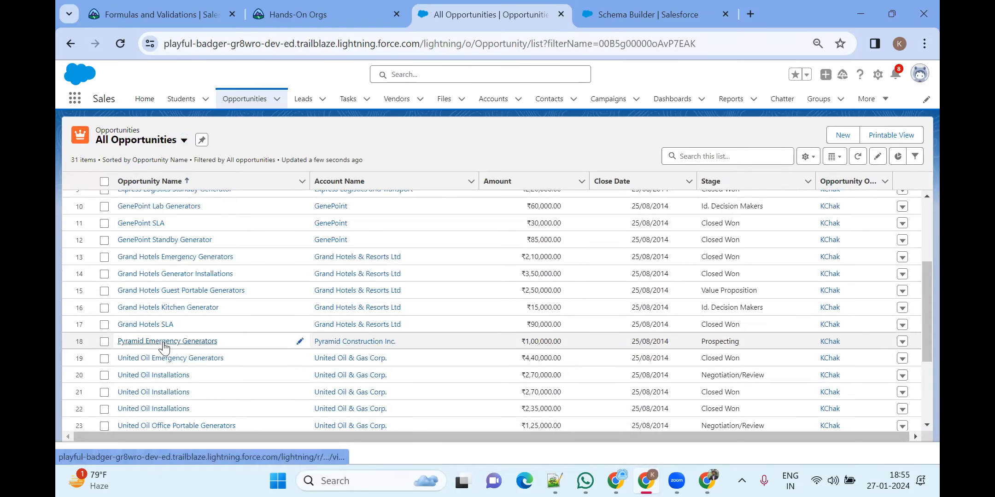
# Open Pyramid Emergency Generators and start adding products to it
pyautogui.click(164, 343)
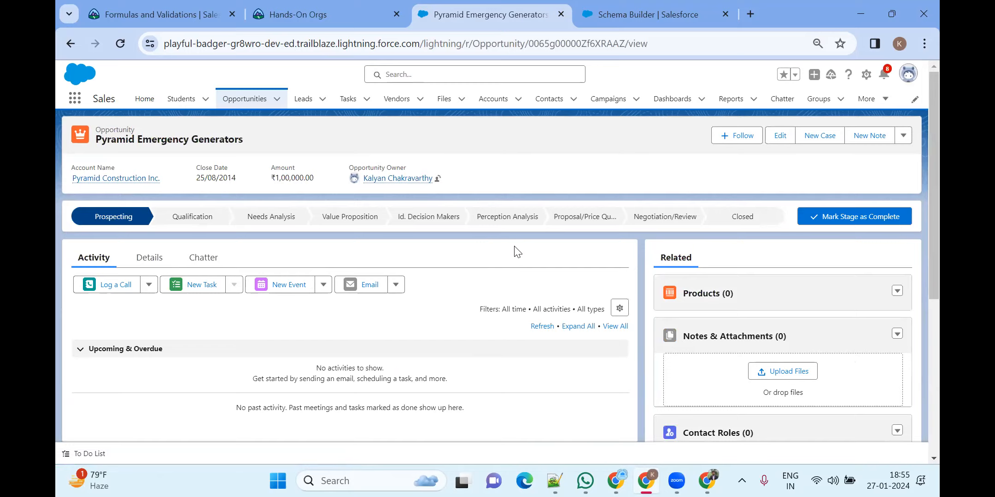
pyautogui.scroll(-5, 517, 251)
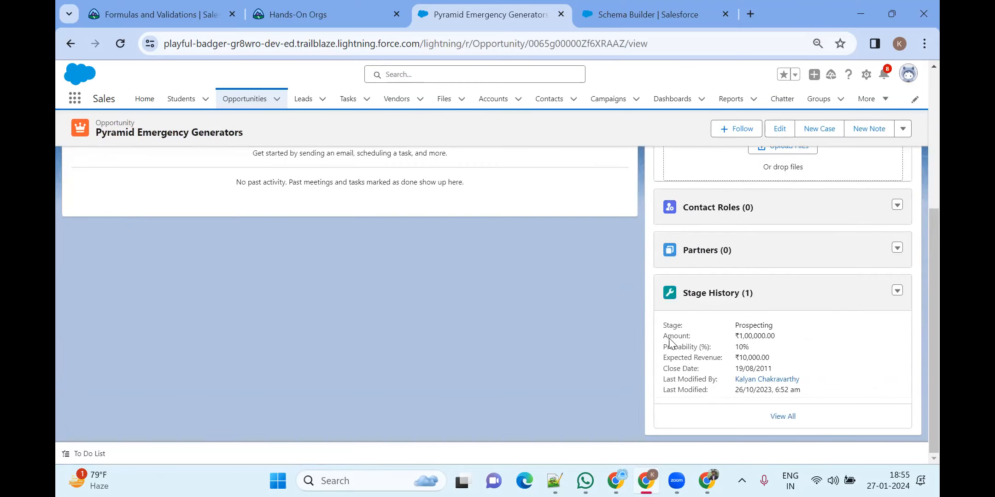
pyautogui.scroll(3, 776, 314)
pyautogui.scroll(3, 736, 318)
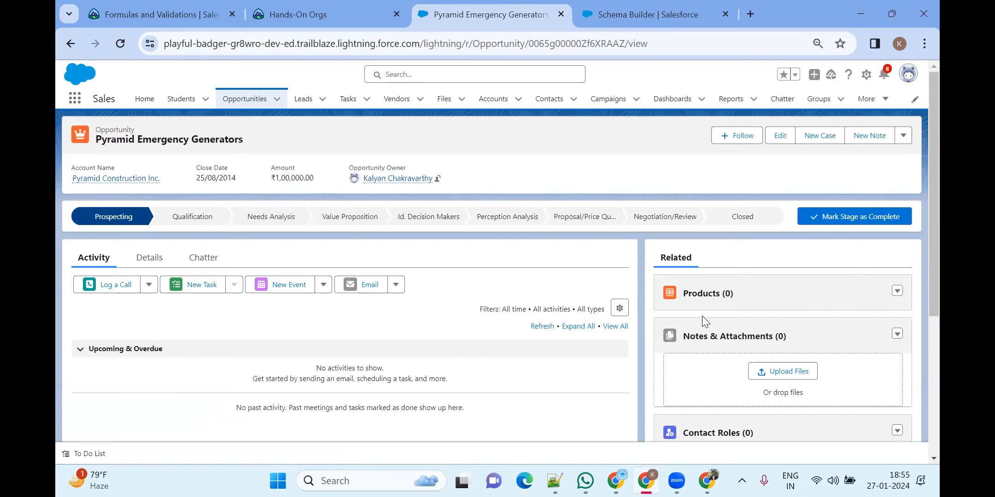
pyautogui.click(896, 292)
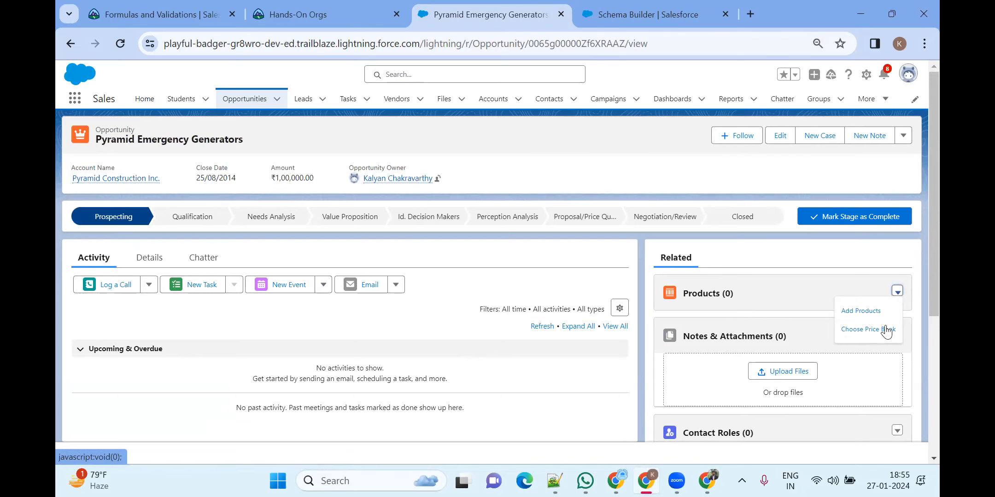
pyautogui.click(865, 312)
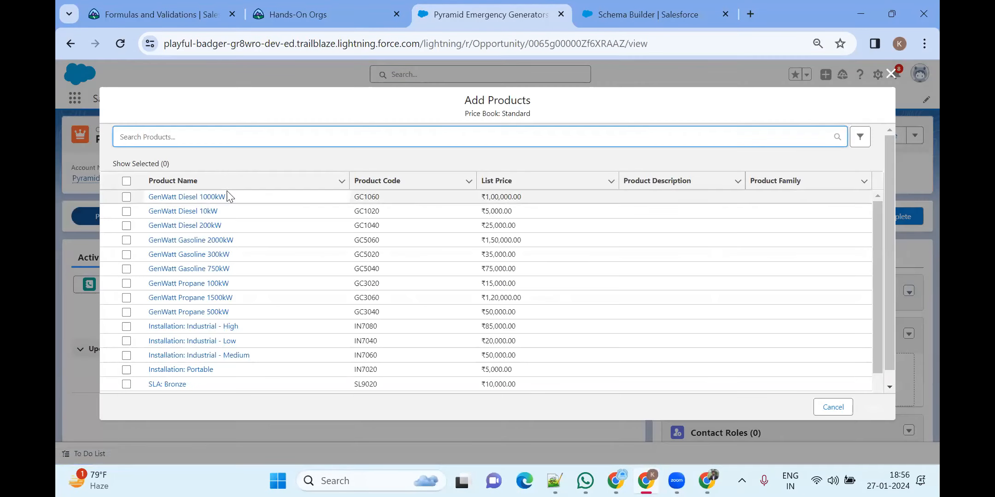
# Pick GenWatt Diesel 1000kW, 10kW, 200kW, SLA: Bronze, Installation: Portable and Industrial - Medium
pyautogui.click(126, 197)
pyautogui.click(127, 211)
pyautogui.click(127, 225)
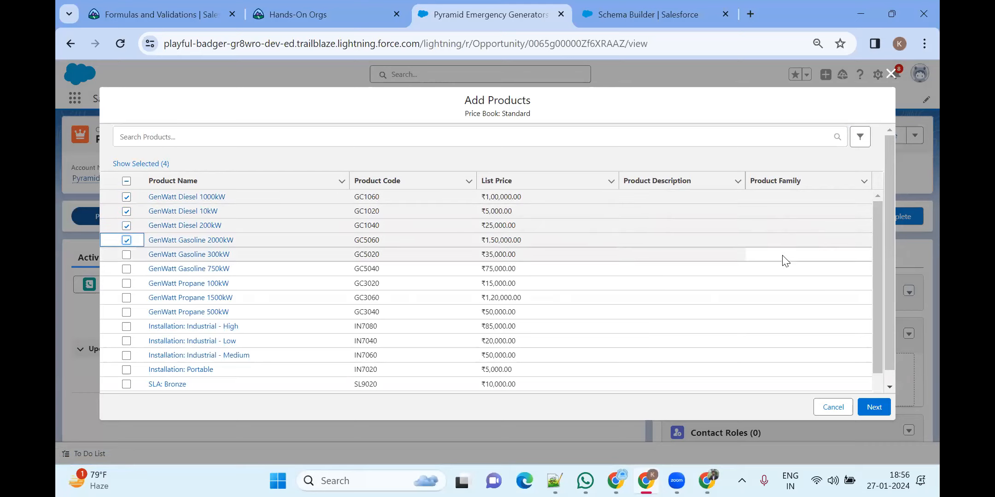
pyautogui.scroll(-1, 198, 285)
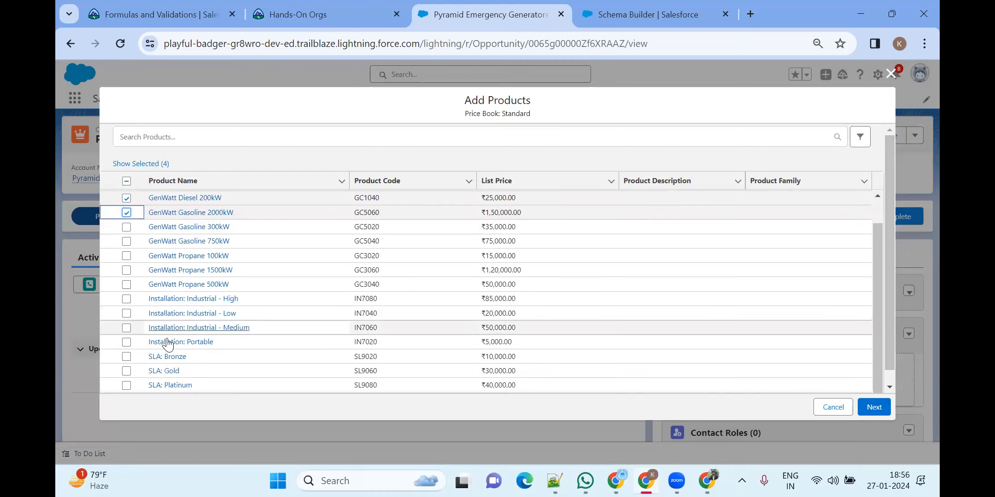
pyautogui.click(125, 357)
pyautogui.click(125, 341)
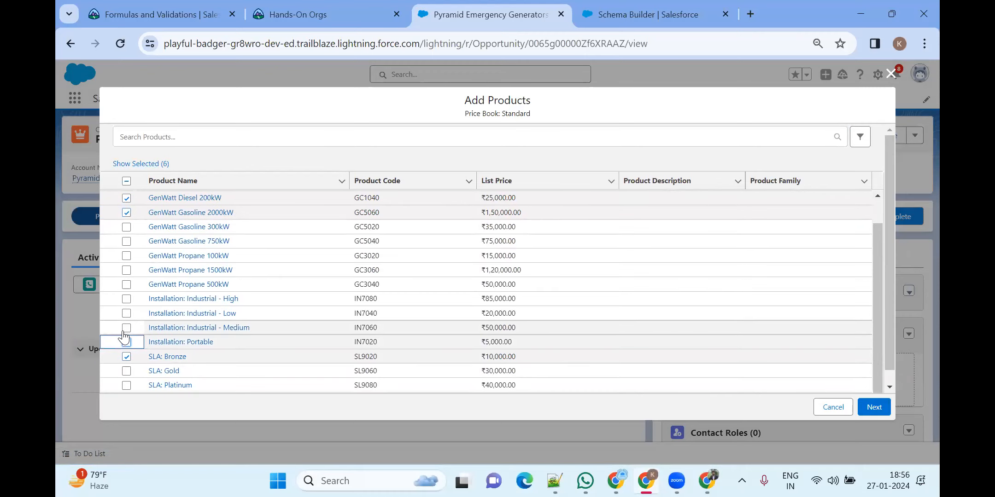
pyautogui.click(126, 328)
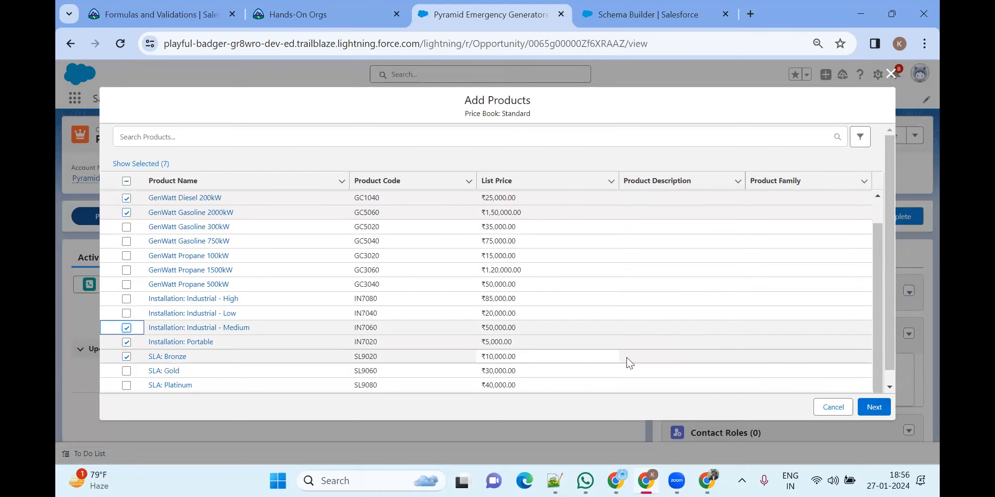
pyautogui.click(870, 410)
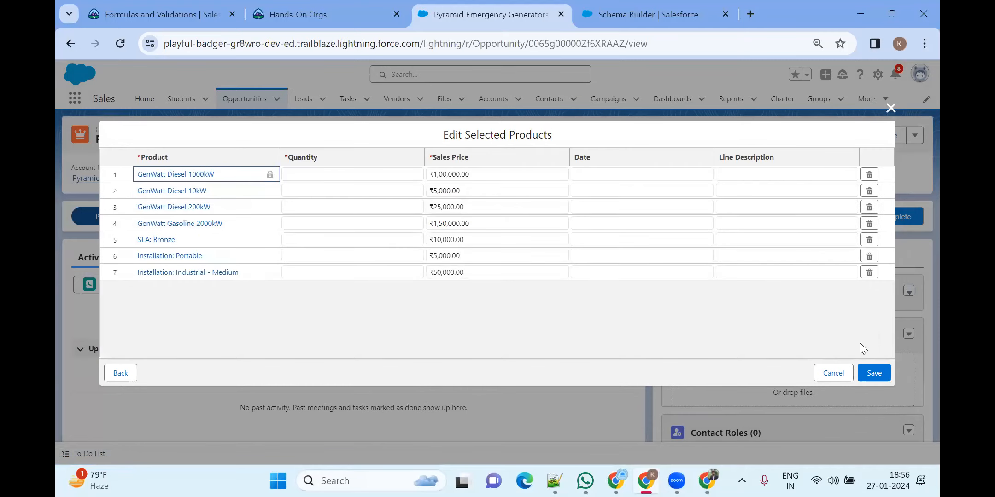
# Enter quantities 4, 2 and 33 for the three GenWatt Diesel products
pyautogui.click(874, 377)
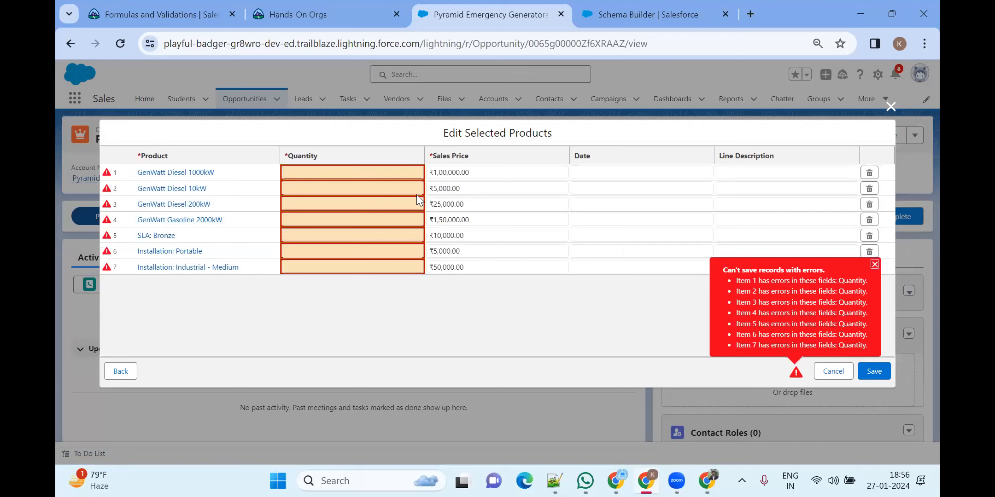
pyautogui.click(324, 169)
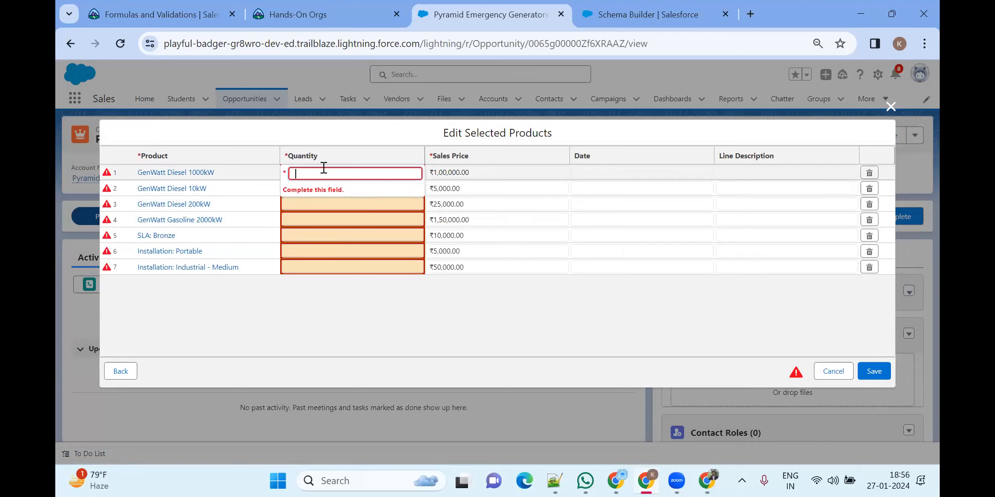
pyautogui.click(311, 204)
pyautogui.click(311, 187)
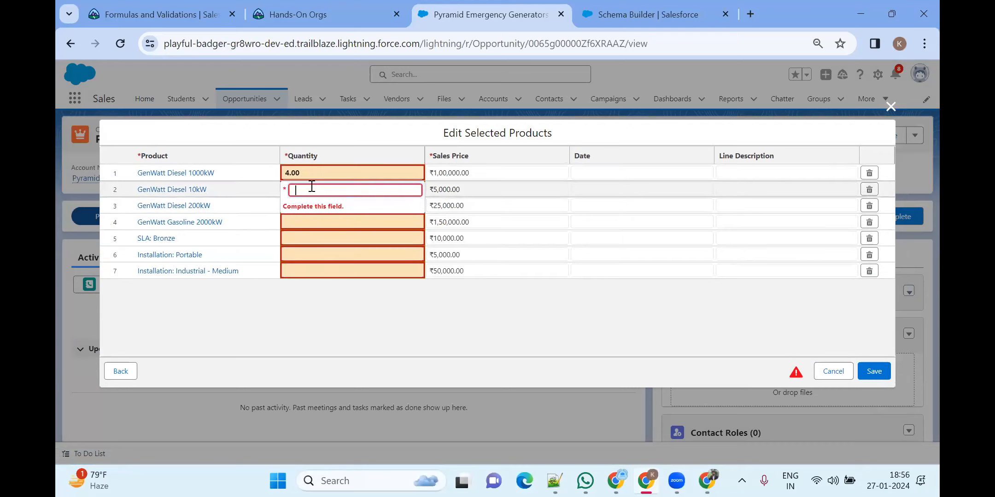
pyautogui.click(304, 205)
pyautogui.click(304, 204)
pyautogui.write('33')
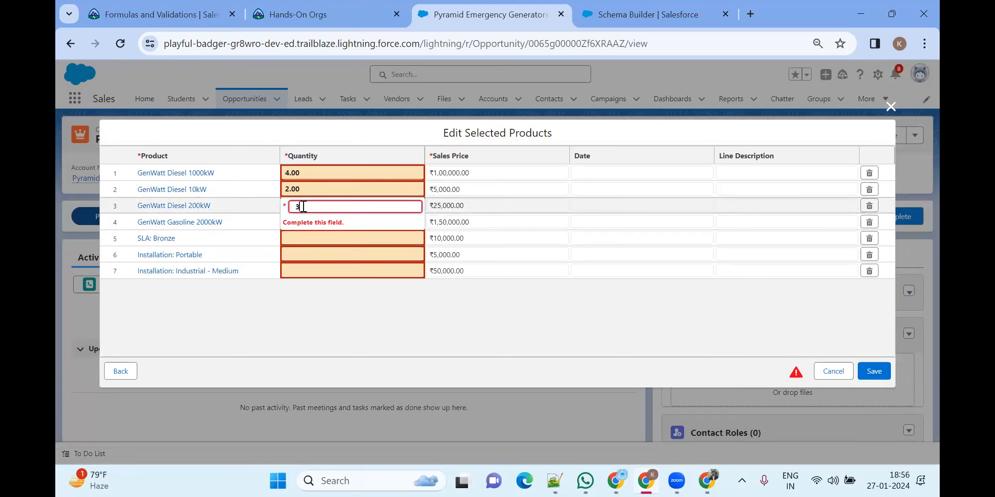
# Enter the remaining quantities 22, 44, 22 and 22, and save all seven products
pyautogui.click(304, 237)
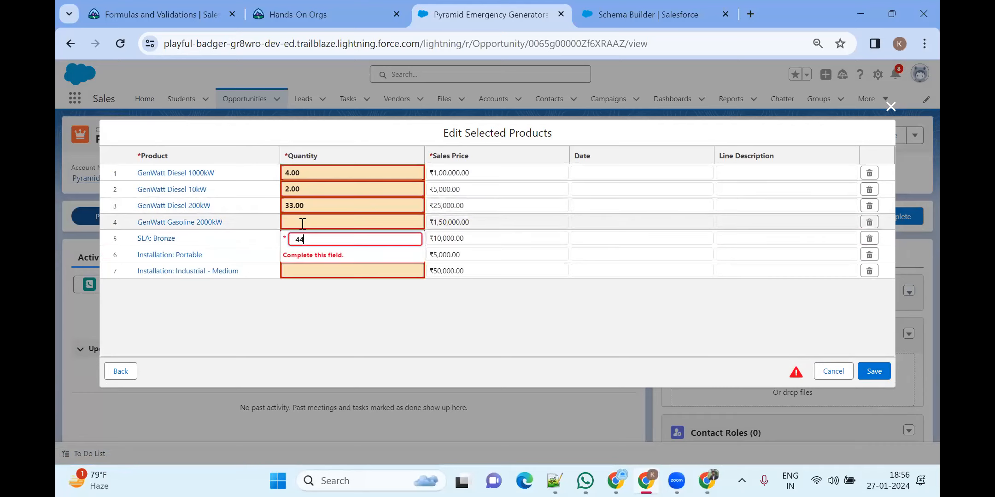
pyautogui.click(302, 222)
pyautogui.write('22')
pyautogui.click(307, 253)
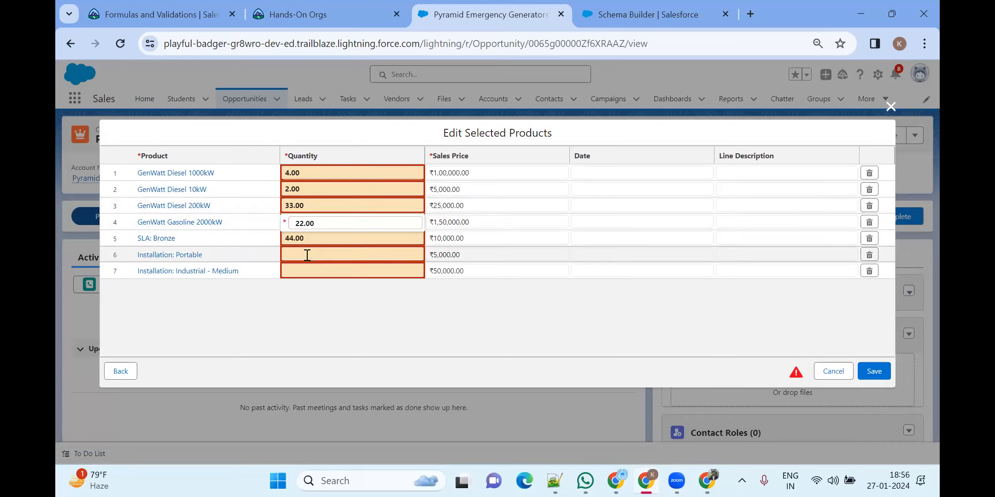
pyautogui.click(307, 255)
pyautogui.write('22')
pyautogui.click(311, 272)
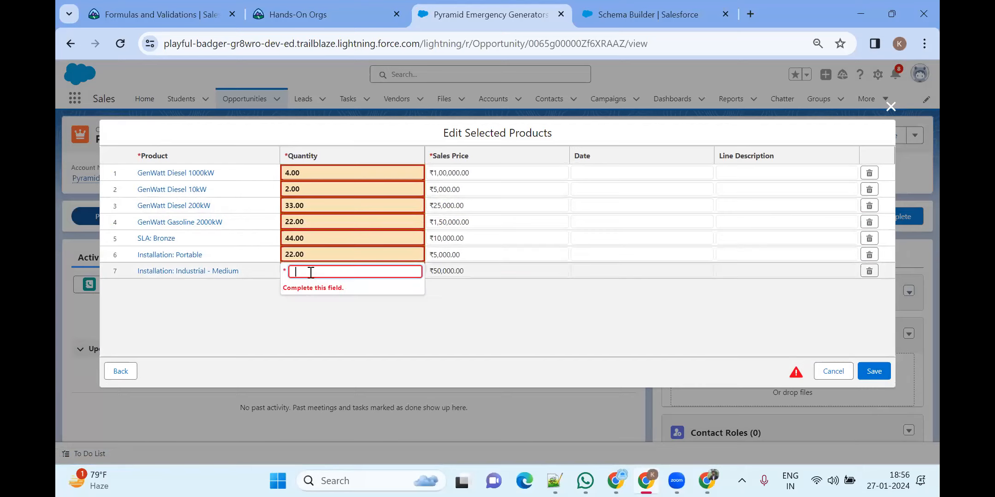
pyautogui.write('22')
pyautogui.click(875, 371)
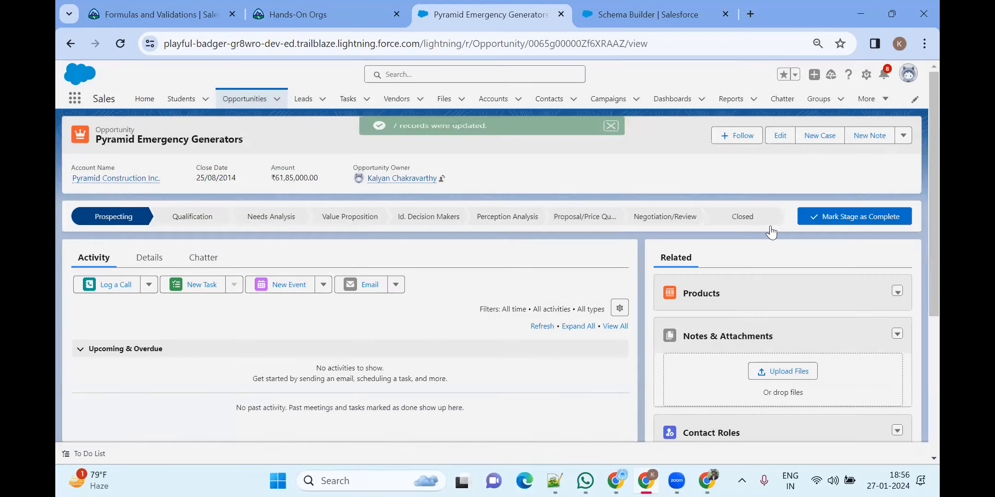
# Highlight the ₹1,00,000.00 and ₹25,000.00 sales prices in the products list
pyautogui.scroll(-3, 711, 272)
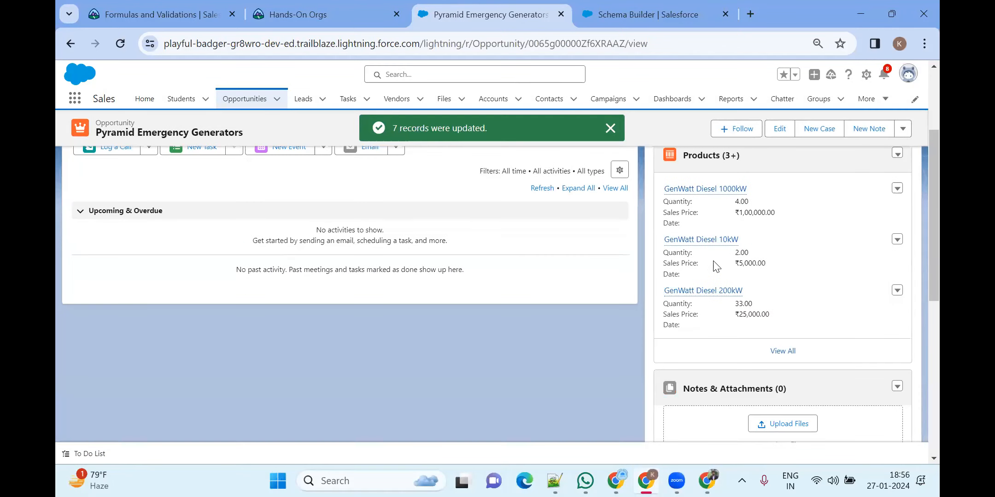
pyautogui.scroll(3, 711, 272)
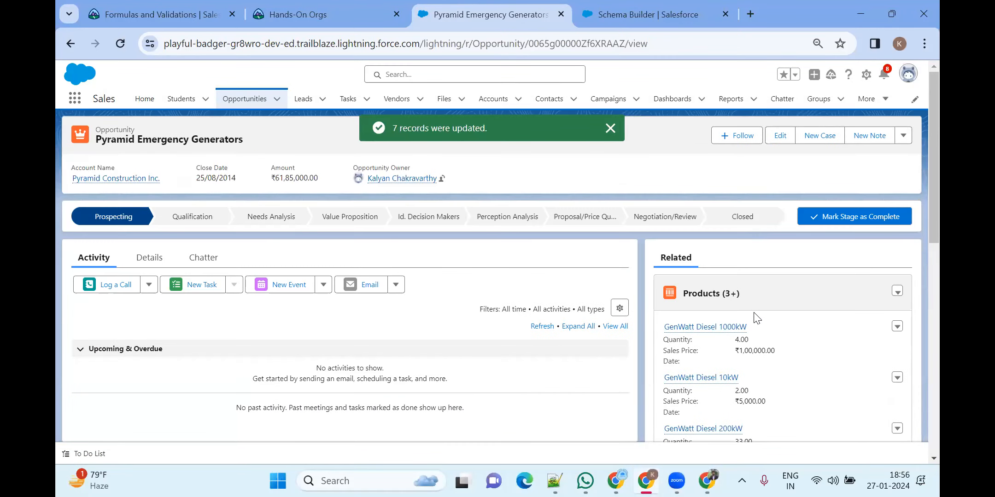
pyautogui.scroll(-3, 757, 318)
pyautogui.moveTo(738, 210); pyautogui.dragTo(798, 214)
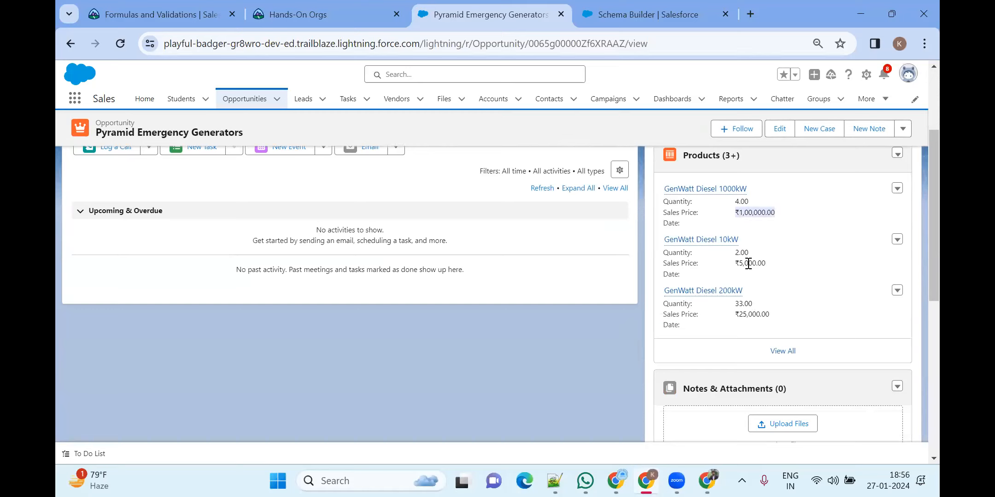
pyautogui.moveTo(733, 317); pyautogui.dragTo(775, 320)
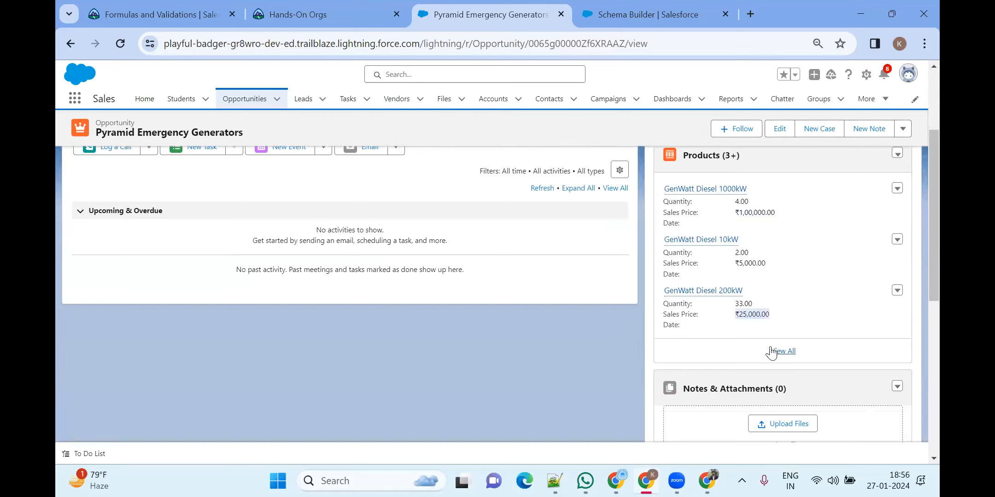
pyautogui.scroll(3, 715, 212)
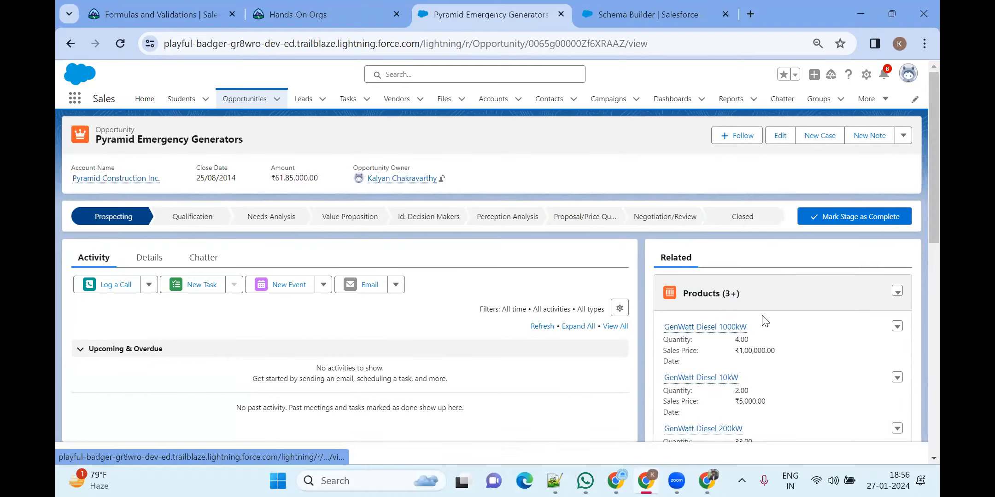
pyautogui.scroll(-4, 777, 329)
# View all the opportunity's products, then return to Pyramid Emergency Generators via Opportunities
pyautogui.click(780, 215)
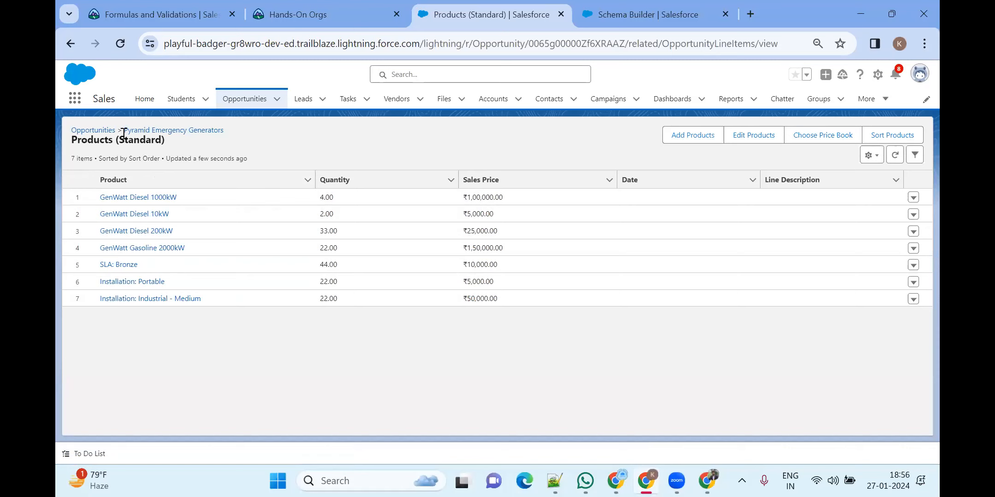
pyautogui.click(93, 132)
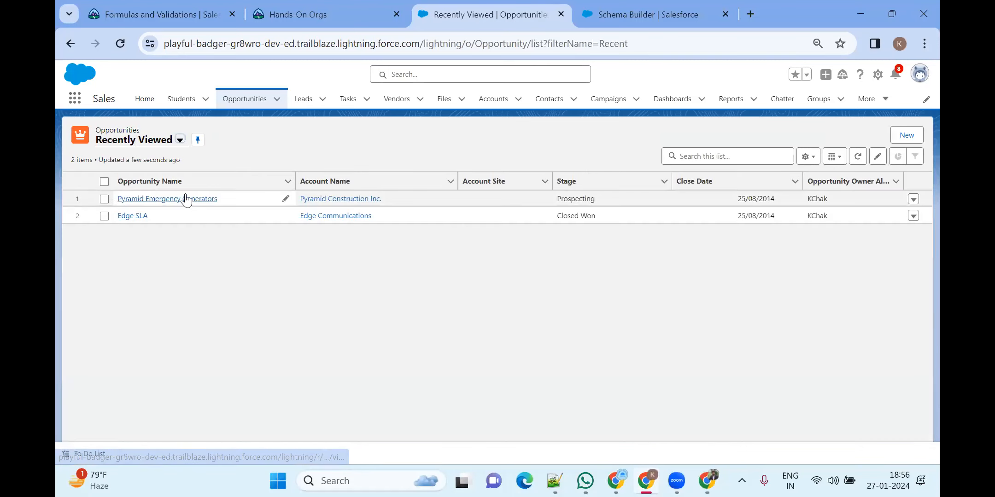
pyautogui.click(185, 199)
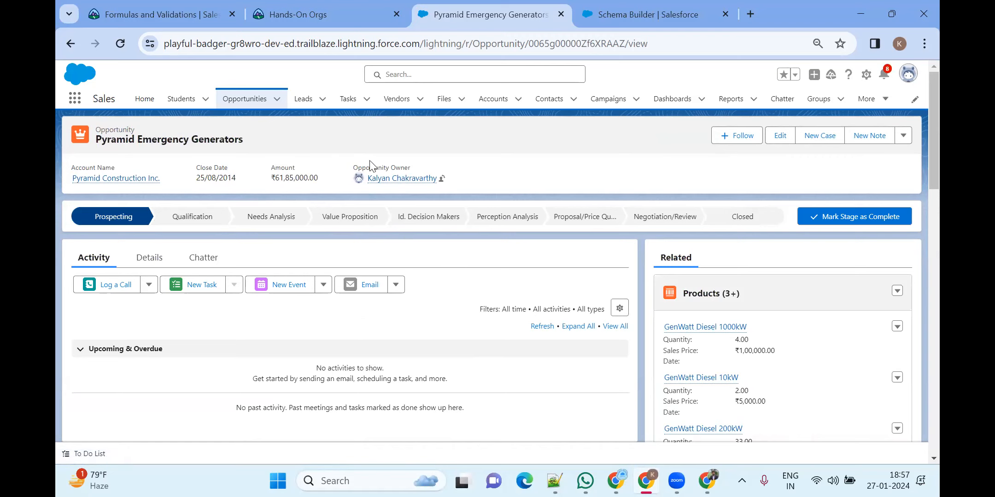
pyautogui.click(149, 260)
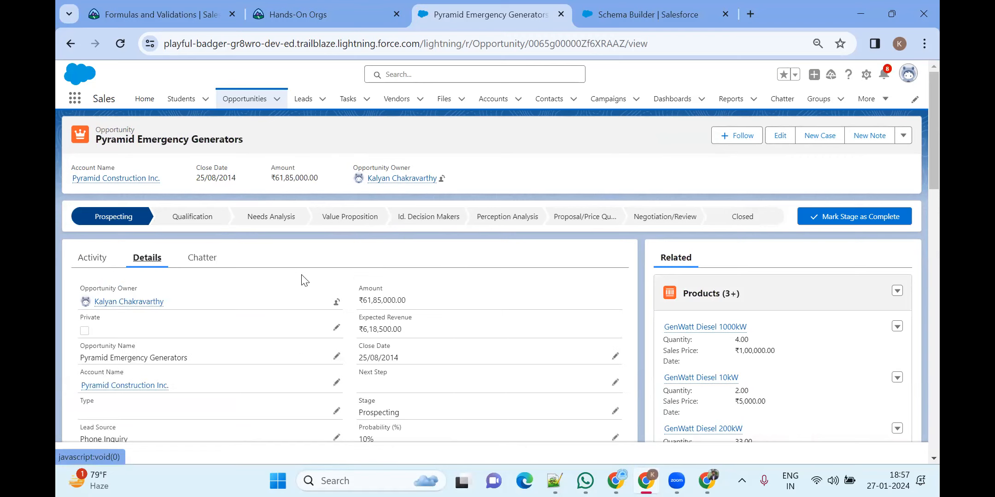
pyautogui.scroll(-3, 304, 281)
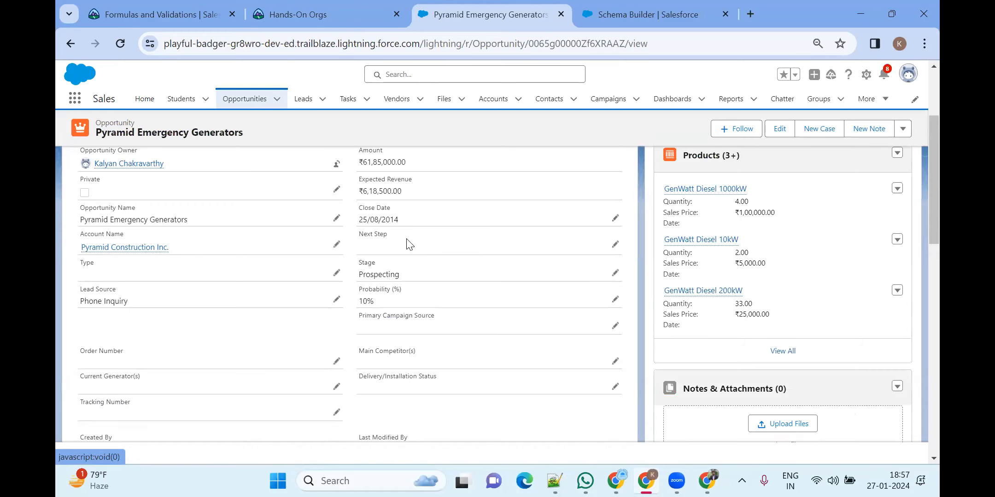
pyautogui.scroll(-2, 391, 253)
pyautogui.scroll(2, 422, 300)
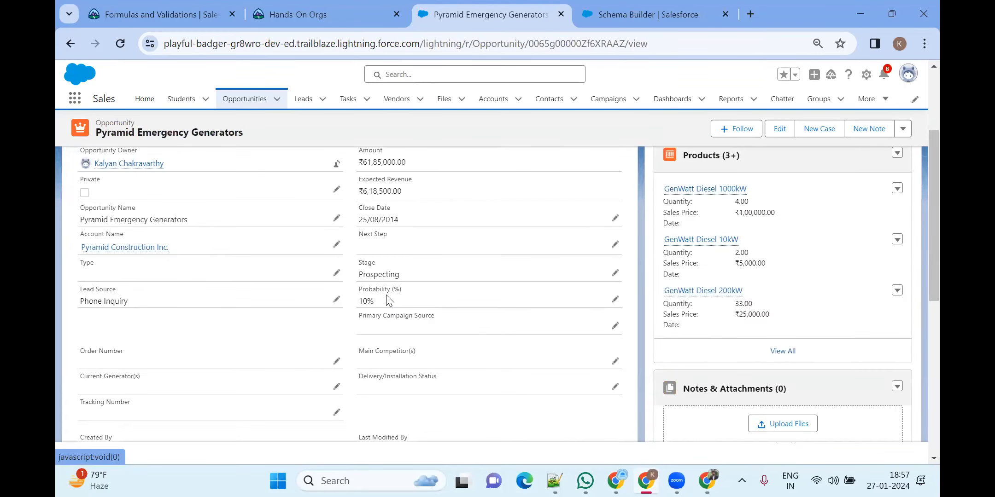
pyautogui.scroll(3, 389, 301)
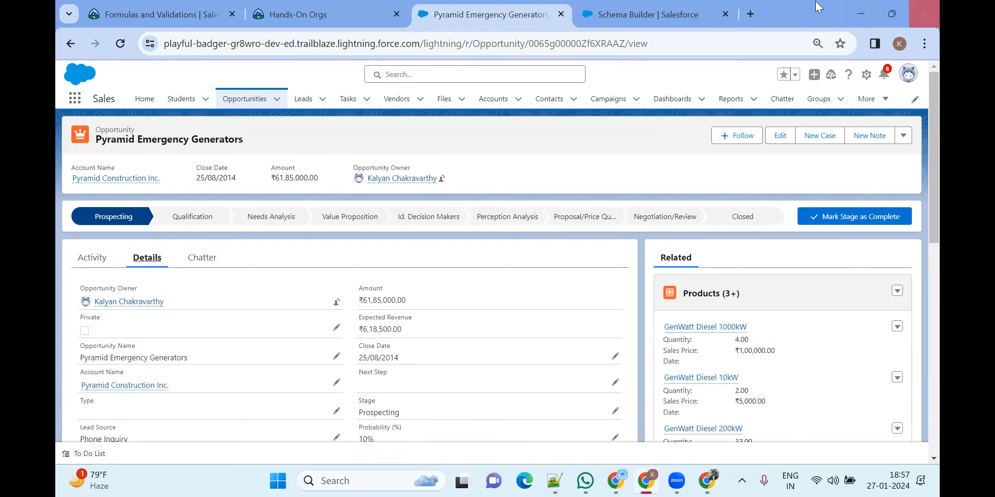
pyautogui.click(116, 41)
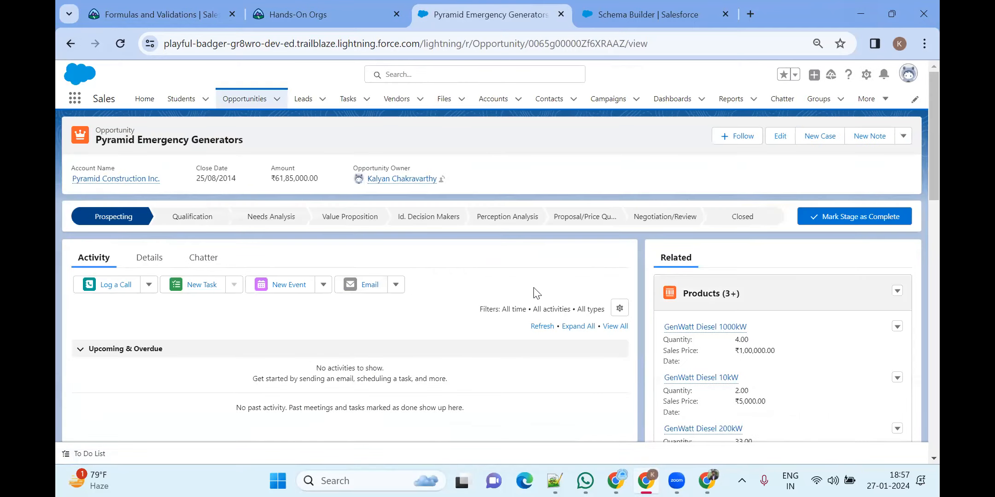
pyautogui.scroll(-3, 482, 273)
pyautogui.scroll(3, 482, 272)
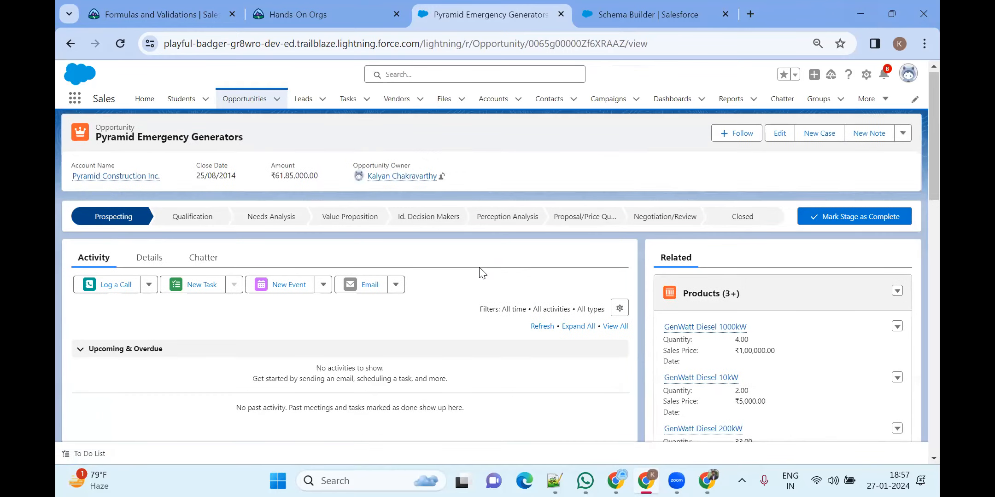
# Make Needs Analysis current and advance the opportunity through the stages past Negotiation/Review
pyautogui.click(858, 223)
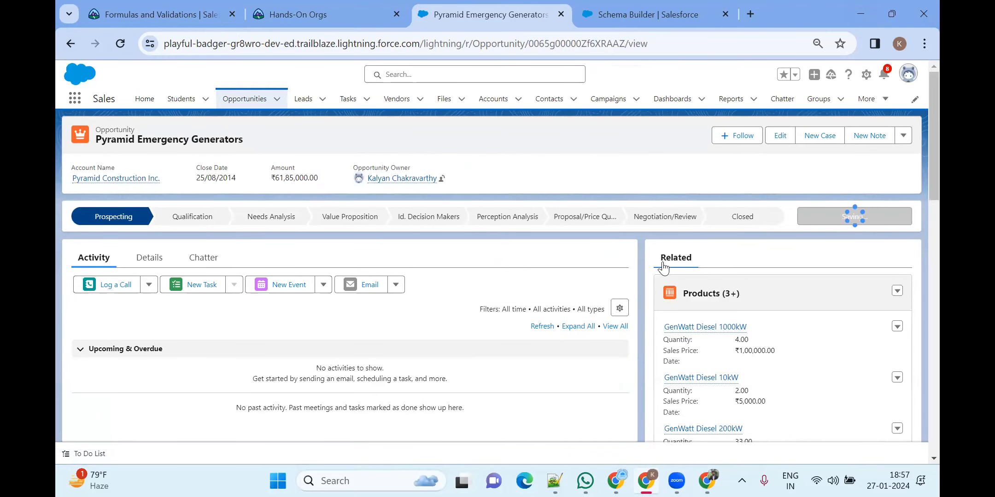
pyautogui.click(271, 216)
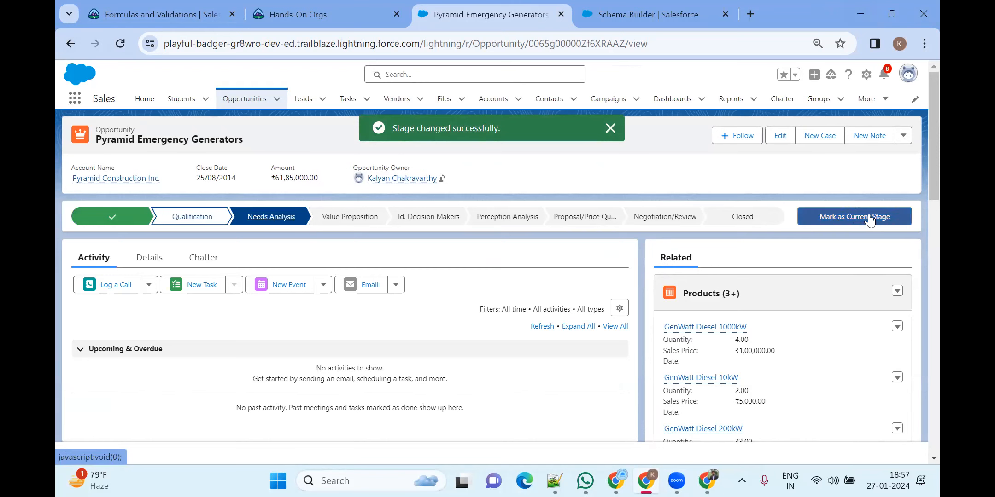
pyautogui.click(866, 215)
pyautogui.click(855, 215)
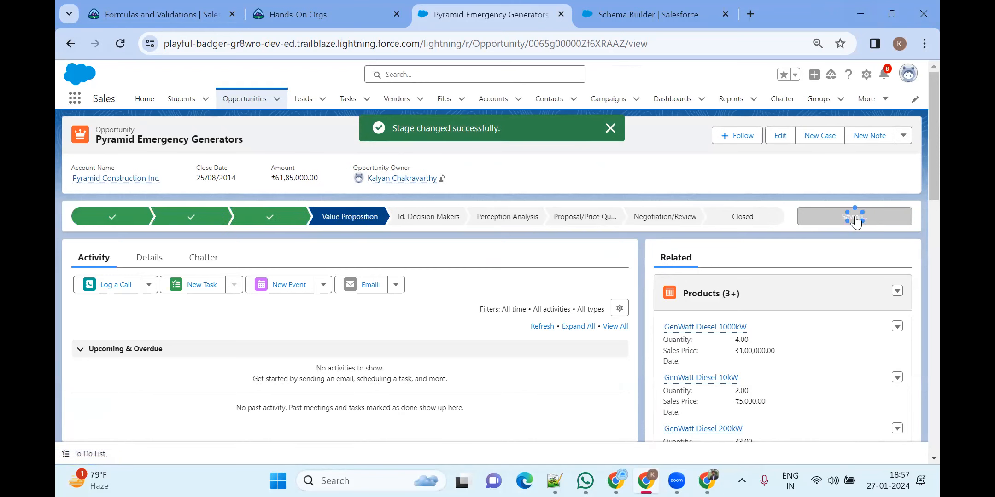
pyautogui.click(854, 215)
pyautogui.click(824, 215)
pyautogui.click(824, 217)
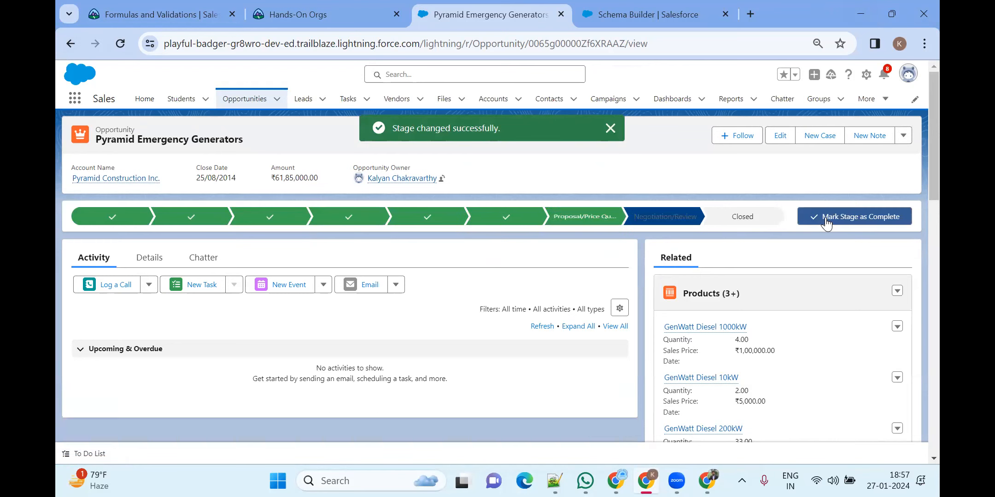
pyautogui.click(824, 218)
# Close the opportunity with stage Closed Won and save
pyautogui.click(582, 263)
pyautogui.click(523, 280)
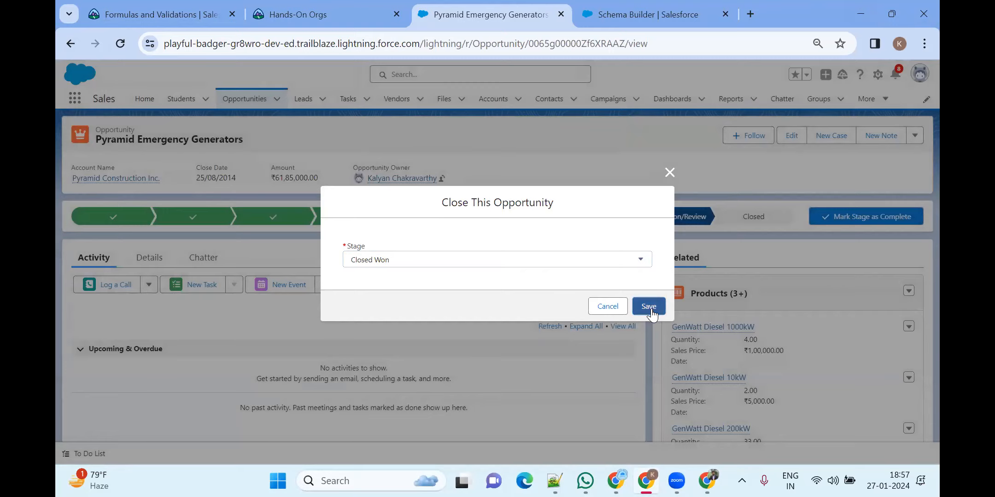
pyautogui.click(649, 307)
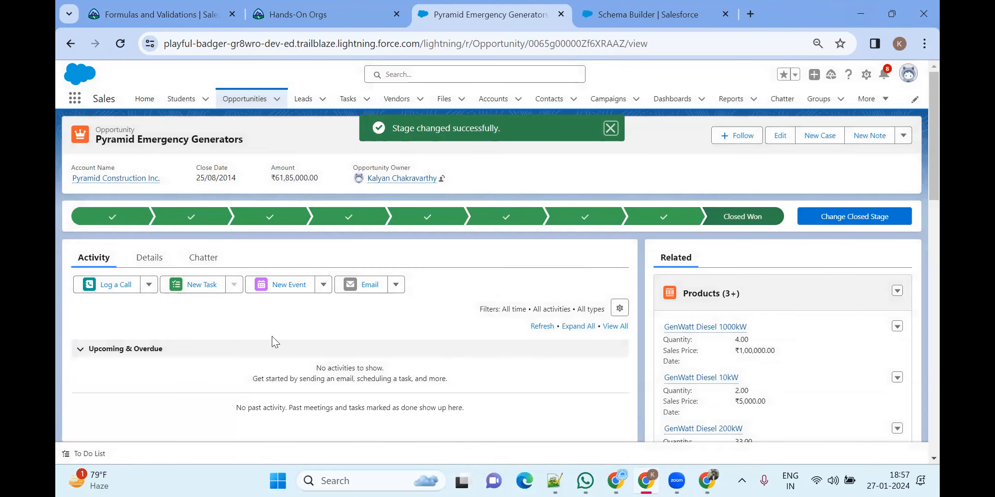
# Check the Details fields (Closed Won, 100% probability) and open the actions dropdown beside New Note
pyautogui.click(142, 259)
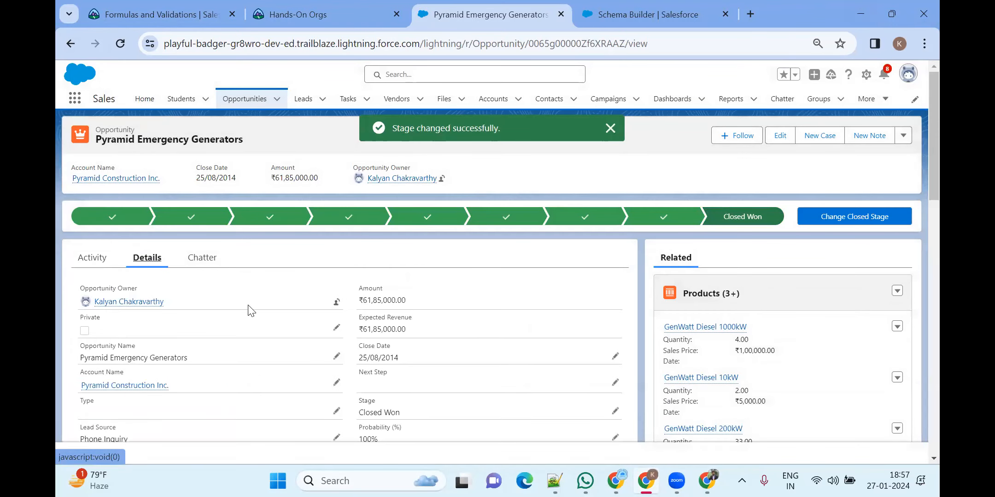
pyautogui.scroll(-3, 244, 313)
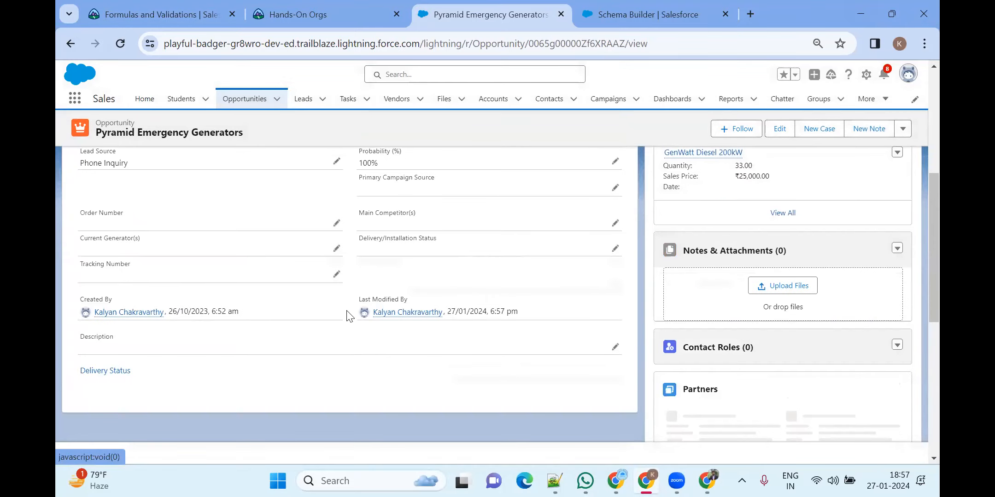
pyautogui.scroll(3, 349, 313)
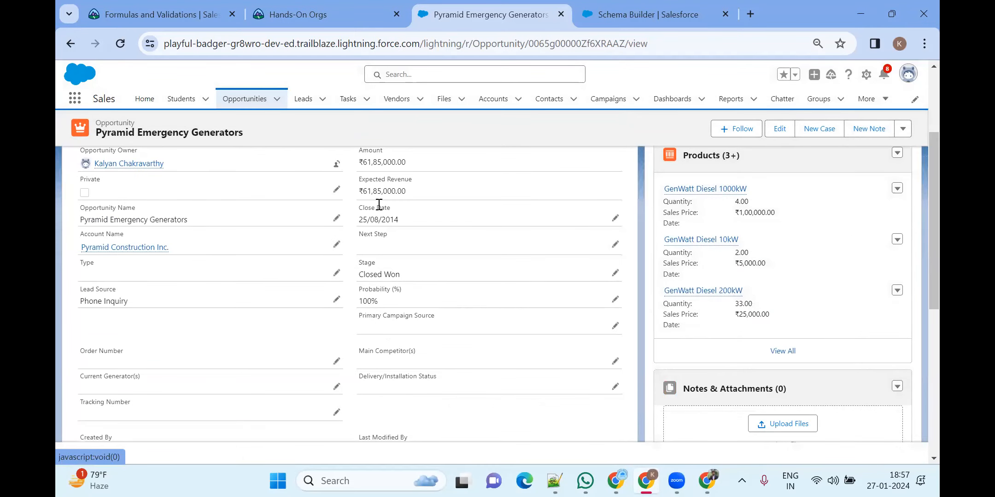
pyautogui.scroll(3, 393, 301)
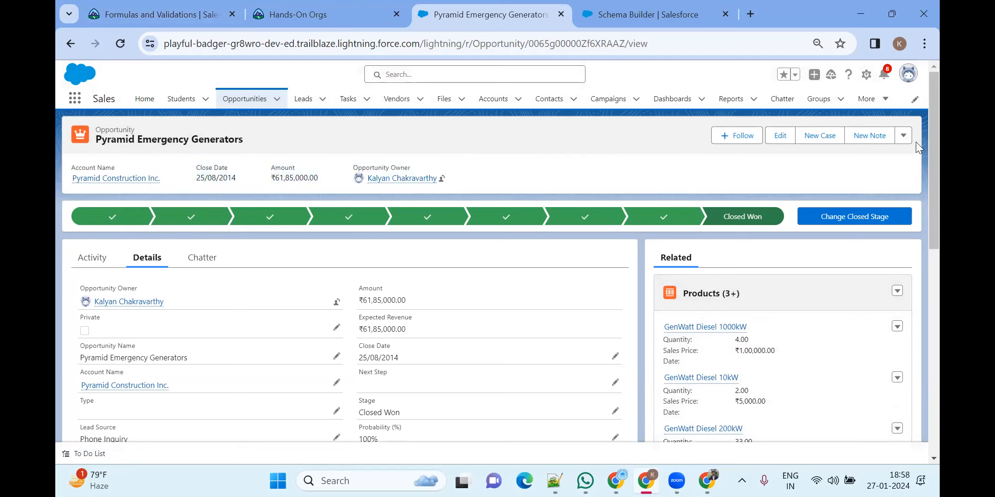
pyautogui.click(902, 138)
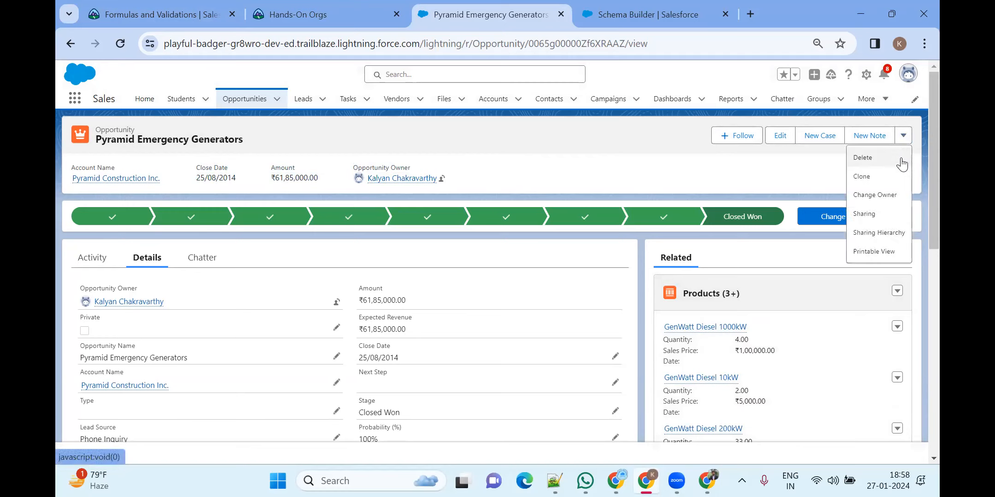
pyautogui.click(722, 156)
pyautogui.click(785, 131)
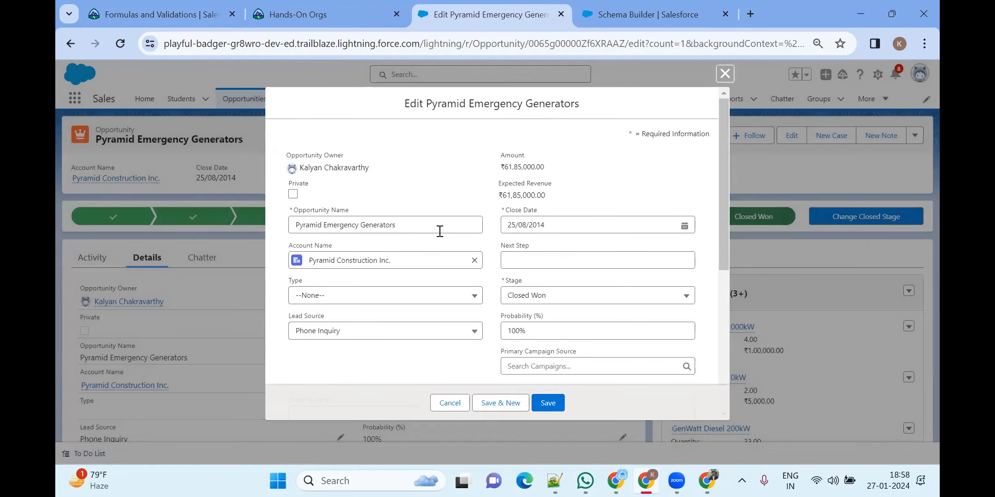
pyautogui.scroll(-5, 590, 284)
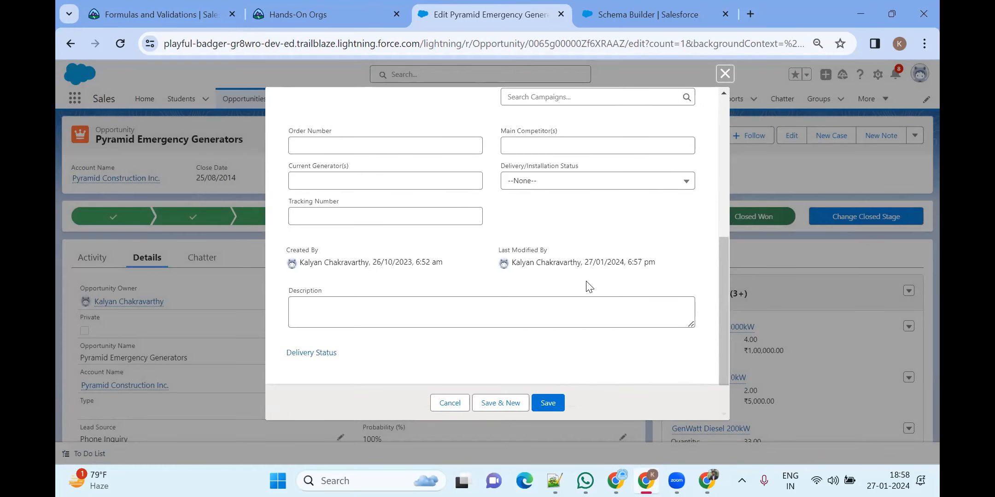
pyautogui.scroll(3, 584, 285)
pyautogui.scroll(3, 566, 266)
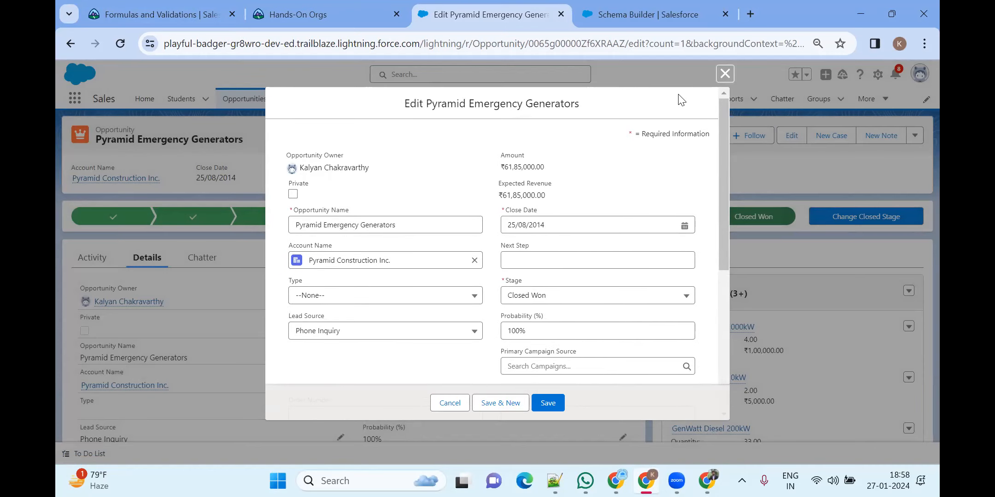
pyautogui.click(724, 73)
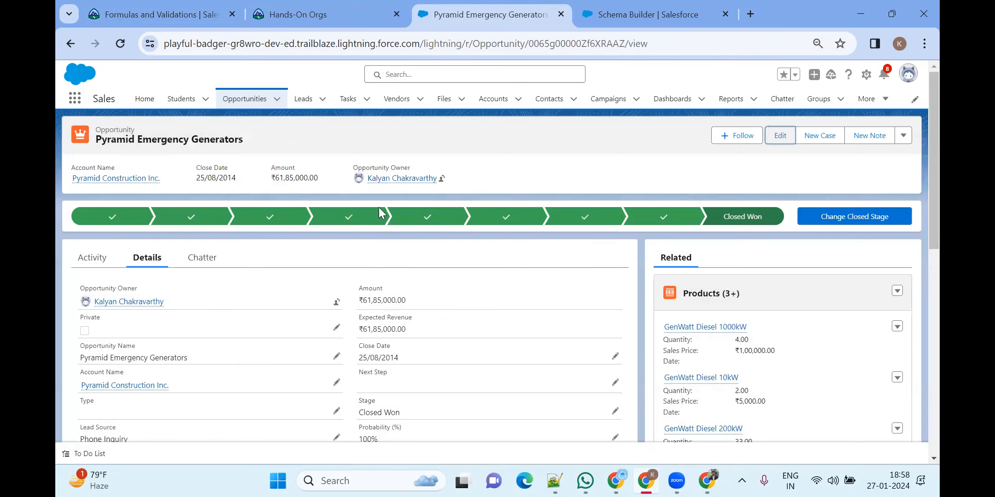
pyautogui.scroll(-5, 421, 258)
pyautogui.scroll(-1, 435, 253)
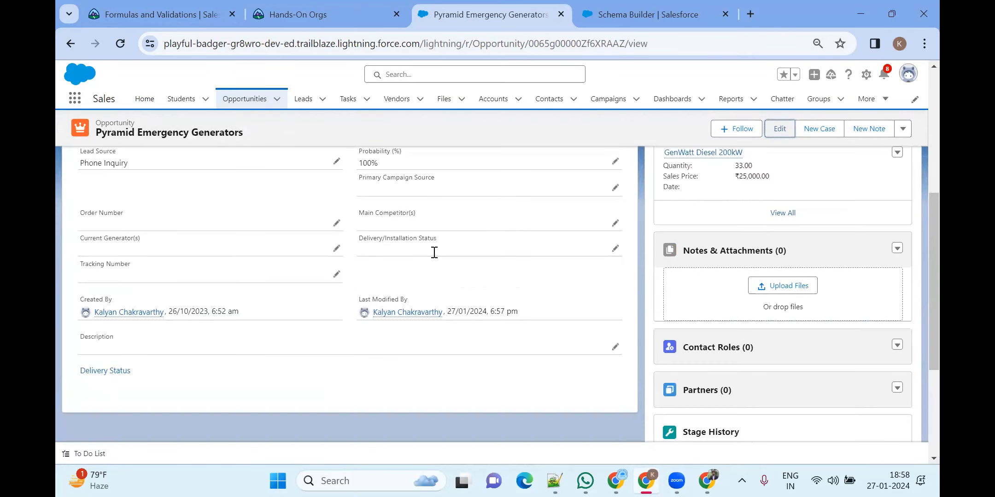
pyautogui.scroll(6, 435, 253)
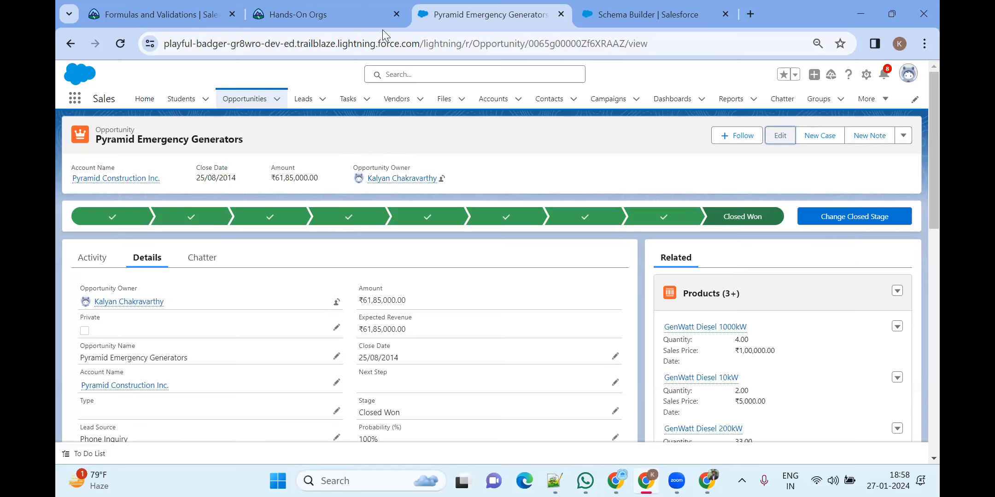
# In Object Manager, filter the object list with Quick Find 'opp'
pyautogui.click(648, 15)
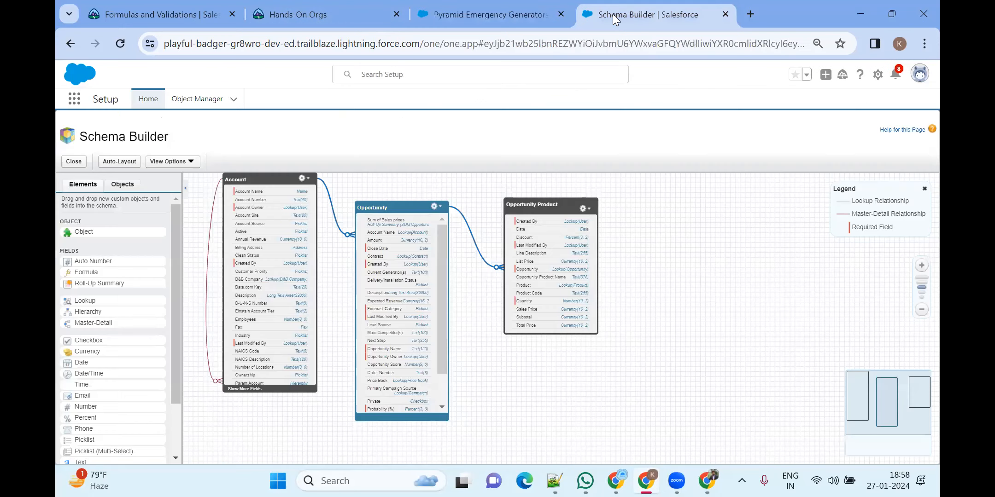
pyautogui.scroll(-3, 615, 235)
pyautogui.scroll(4, 606, 241)
pyautogui.click(206, 105)
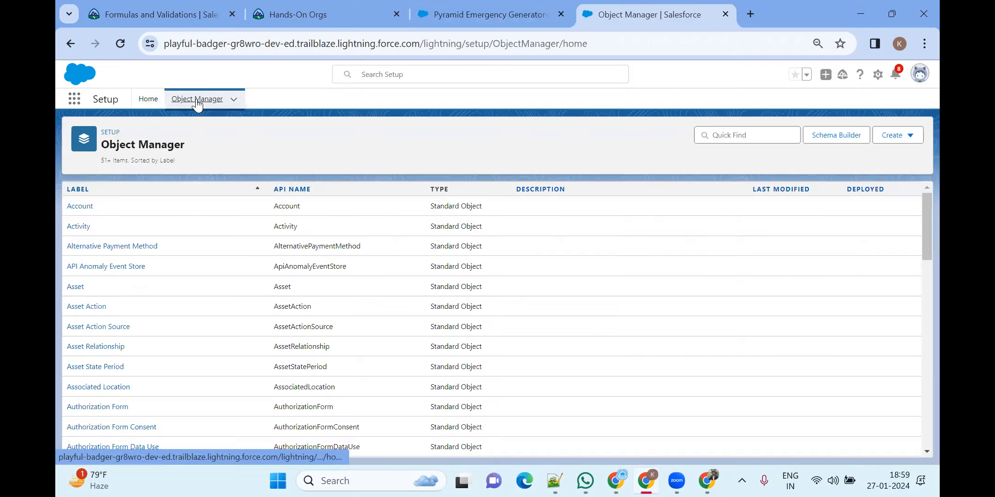
pyautogui.click(758, 130)
pyautogui.write('e')
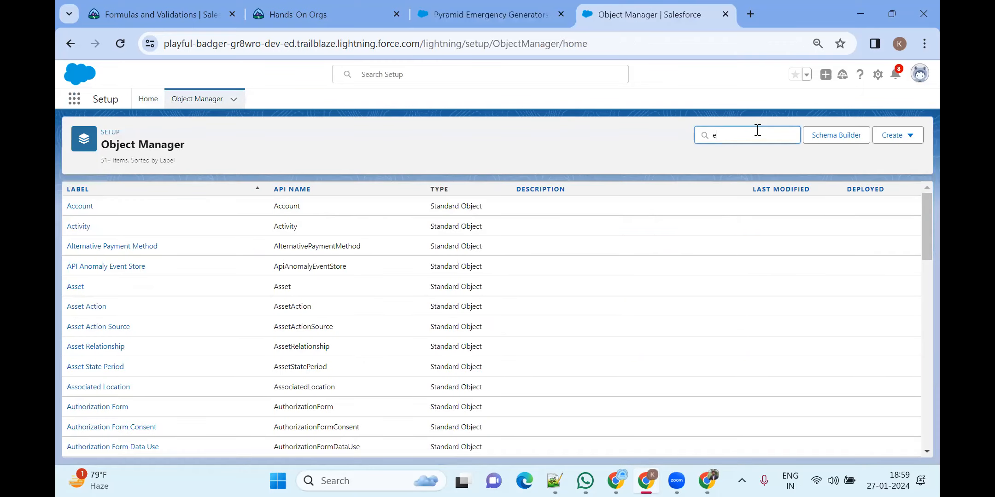
pyautogui.write('mp')
pyautogui.press('BackSpace')
pyautogui.press('BackSpace')
pyautogui.press('BackSpace')
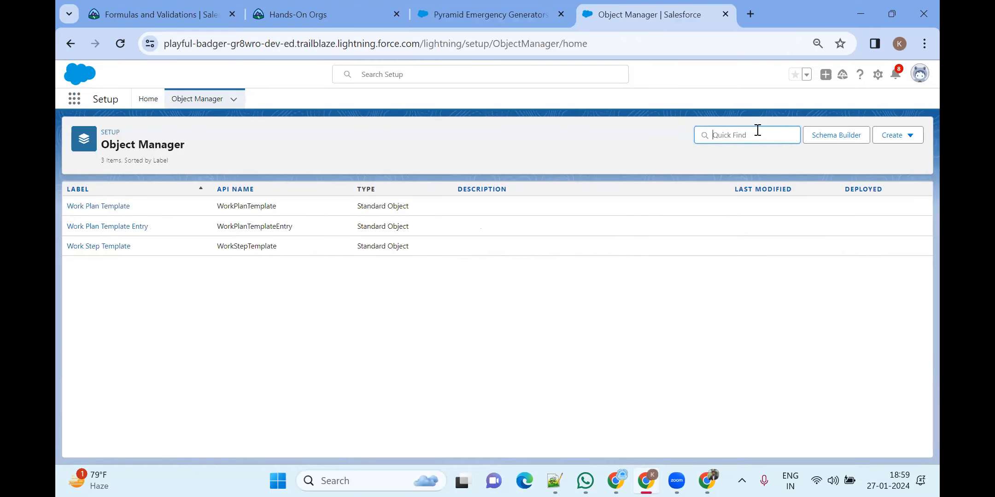
pyautogui.write('opp')
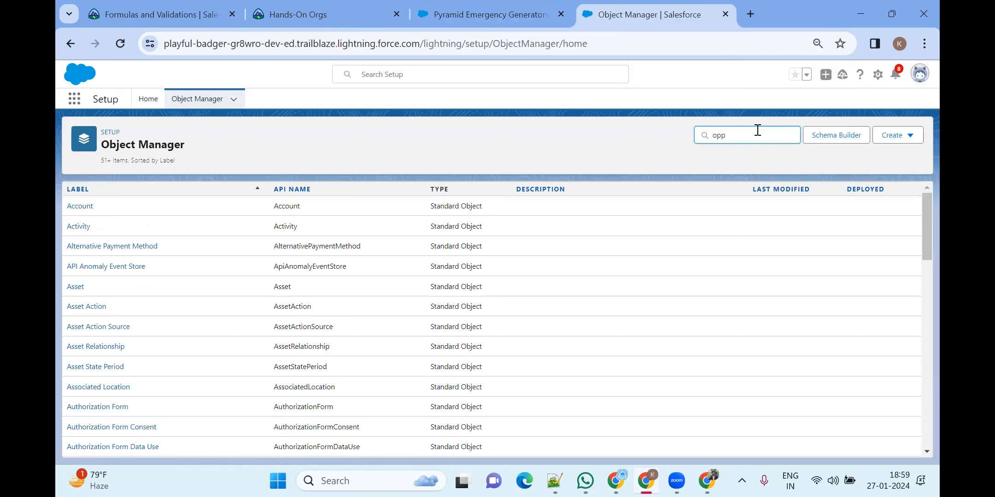
# Open Opportunity's Fields & Relationships and edit the Sum of Sales prices roll-up field
pyautogui.click(92, 208)
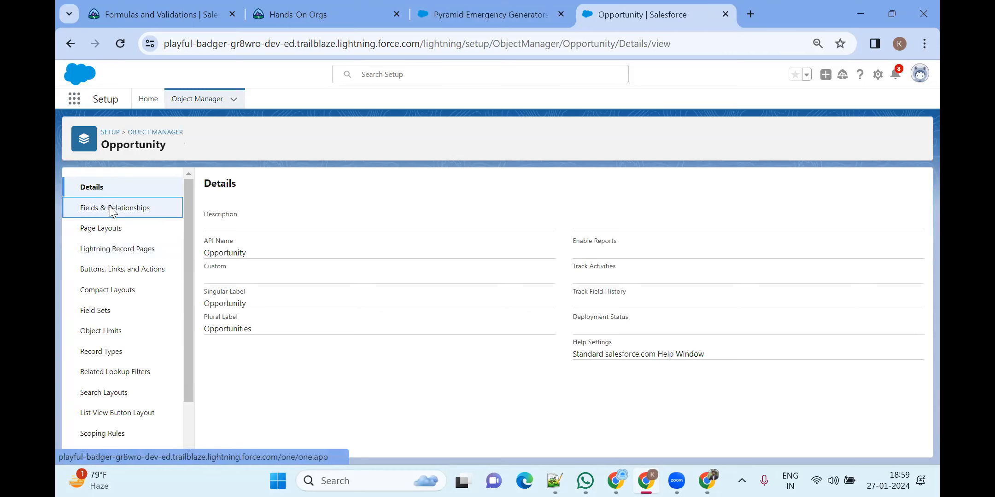
pyautogui.click(111, 209)
pyautogui.scroll(-8, 304, 341)
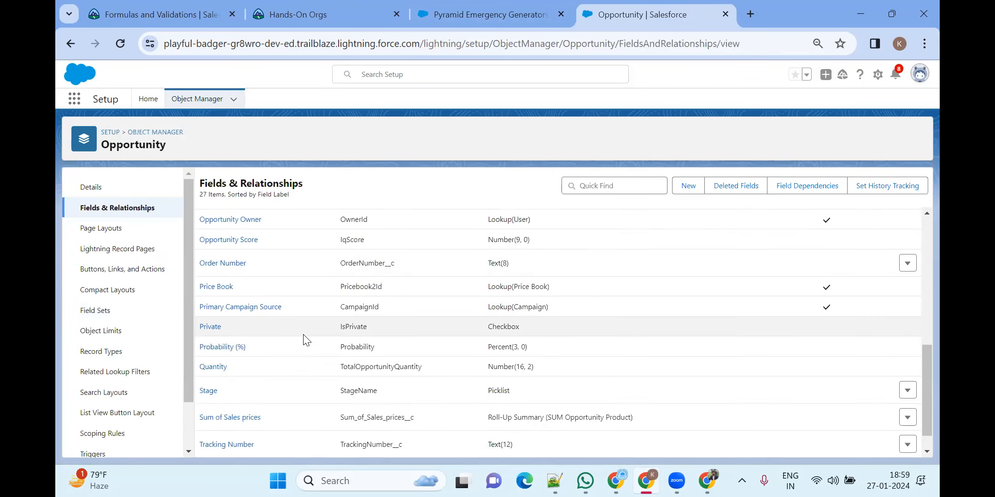
pyautogui.scroll(-1, 304, 341)
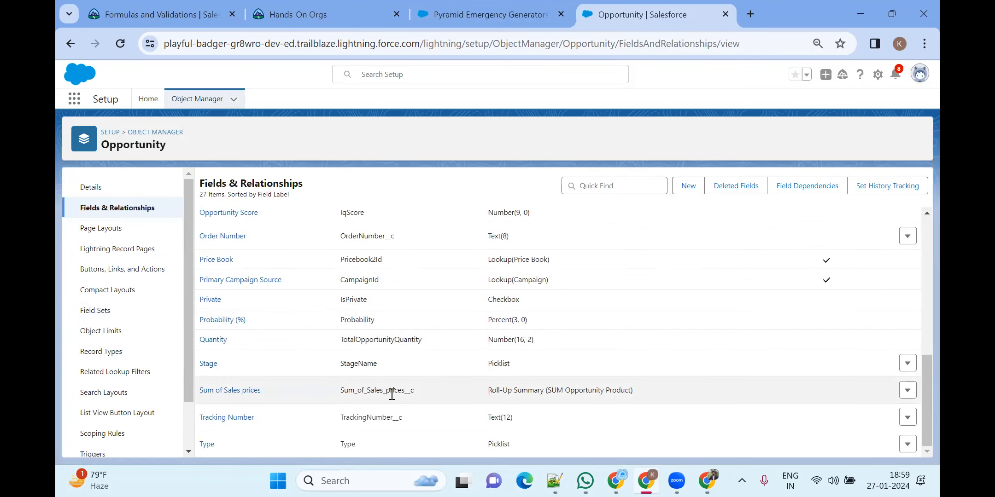
pyautogui.click(907, 391)
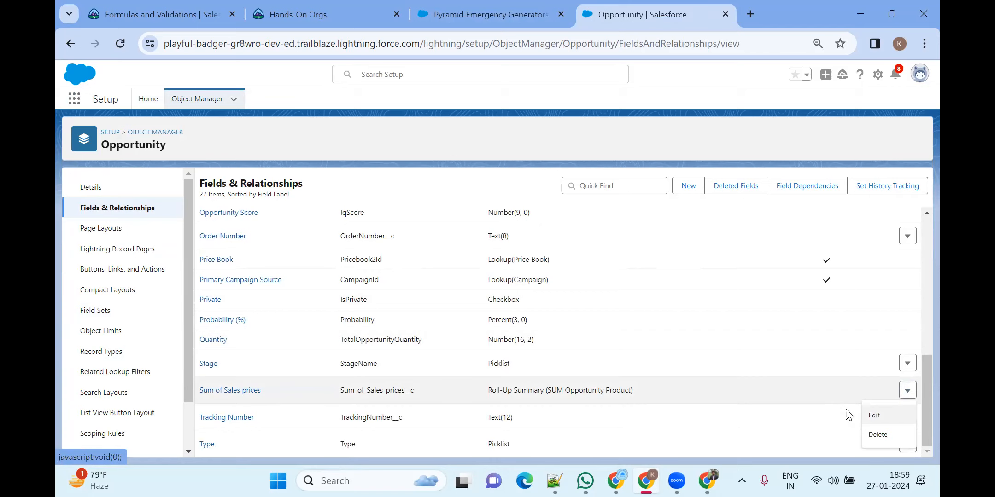
pyautogui.click(874, 416)
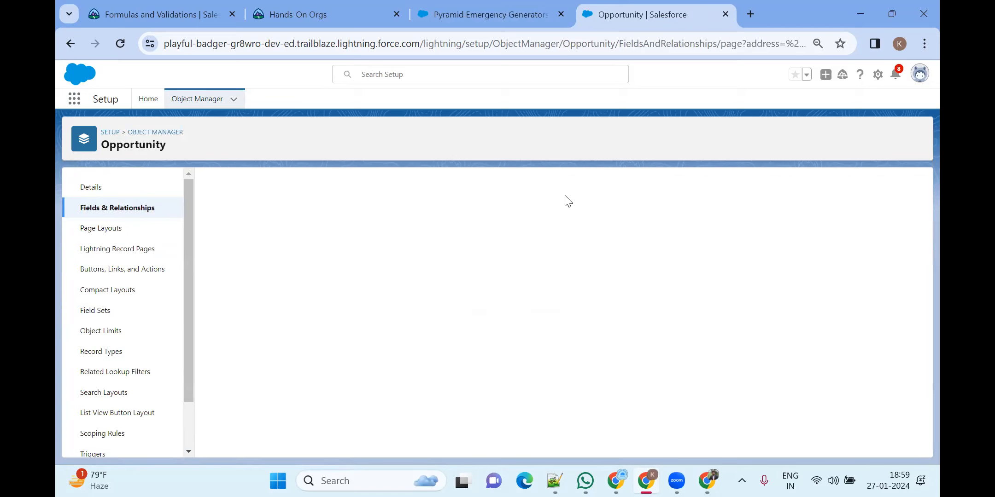
pyautogui.scroll(-3, 468, 280)
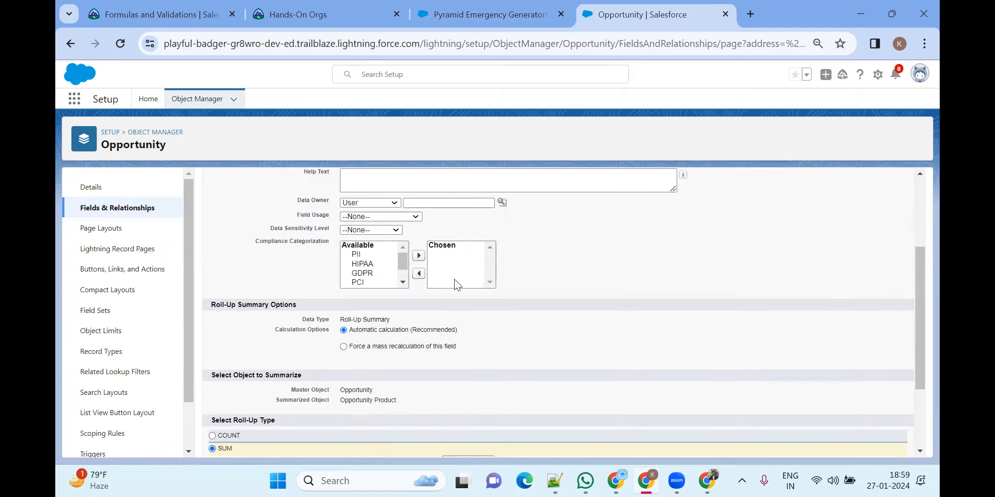
pyautogui.scroll(-3, 467, 280)
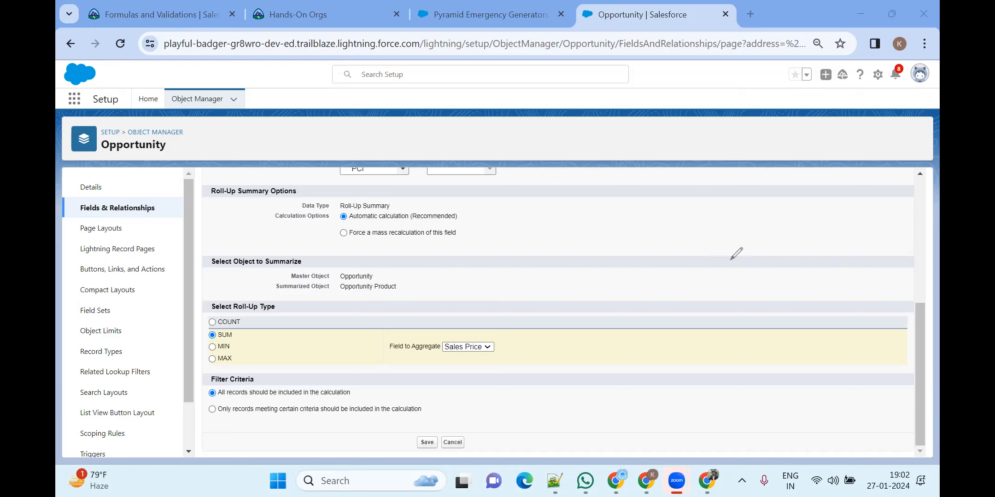
pyautogui.moveTo(693, 223)
pyautogui.mouseDown()
pyautogui.moveTo(700, 178)
pyautogui.moveTo(686, 203)
pyautogui.mouseUp()
pyautogui.moveTo(764, 168)
pyautogui.mouseDown()
pyautogui.moveTo(751, 216)
pyautogui.moveTo(788, 224)
pyautogui.moveTo(788, 235)
pyautogui.mouseUp()
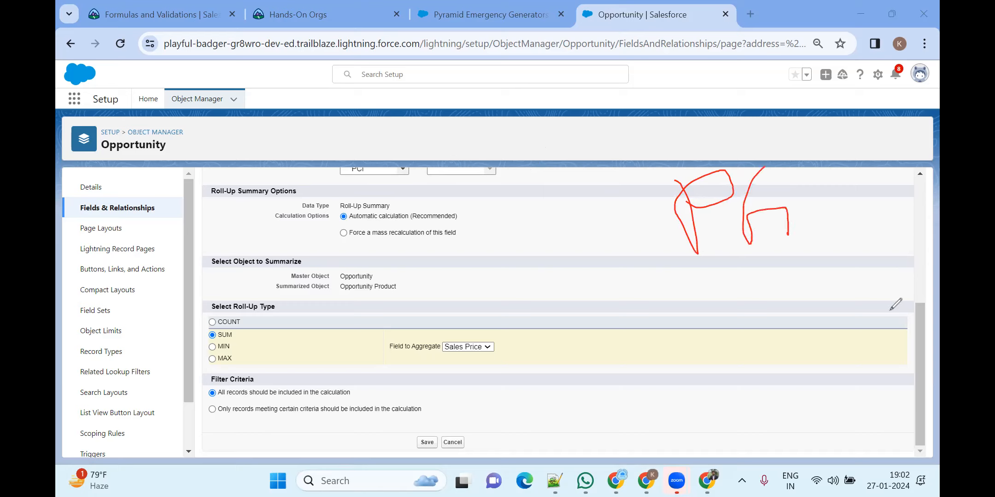
pyautogui.moveTo(739, 169)
pyautogui.mouseDown()
pyautogui.moveTo(764, 240)
pyautogui.moveTo(761, 224)
pyautogui.mouseUp()
pyautogui.moveTo(733, 170); pyautogui.dragTo(806, 148)
pyautogui.moveTo(768, 191); pyautogui.dragTo(814, 187)
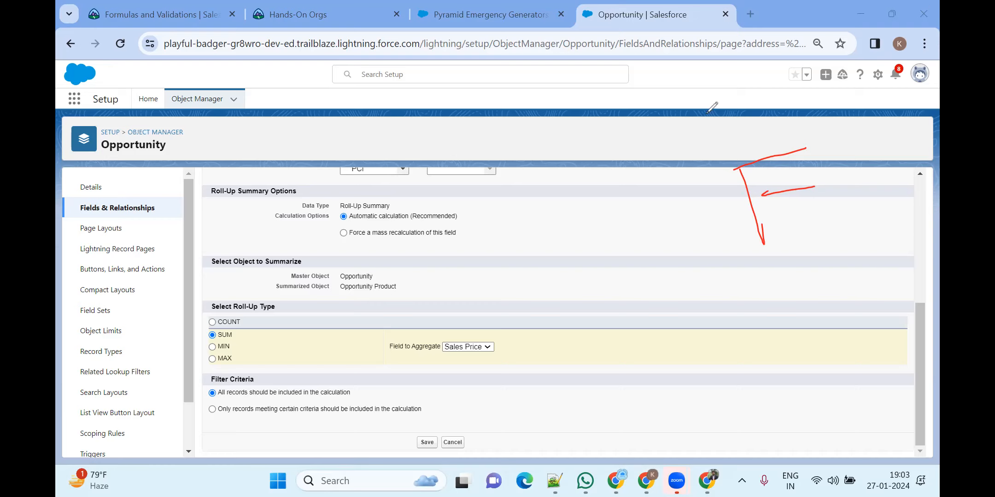
pyautogui.moveTo(861, 90)
pyautogui.mouseDown()
pyautogui.moveTo(815, 97)
pyautogui.moveTo(860, 115)
pyautogui.moveTo(859, 91)
pyautogui.mouseUp()
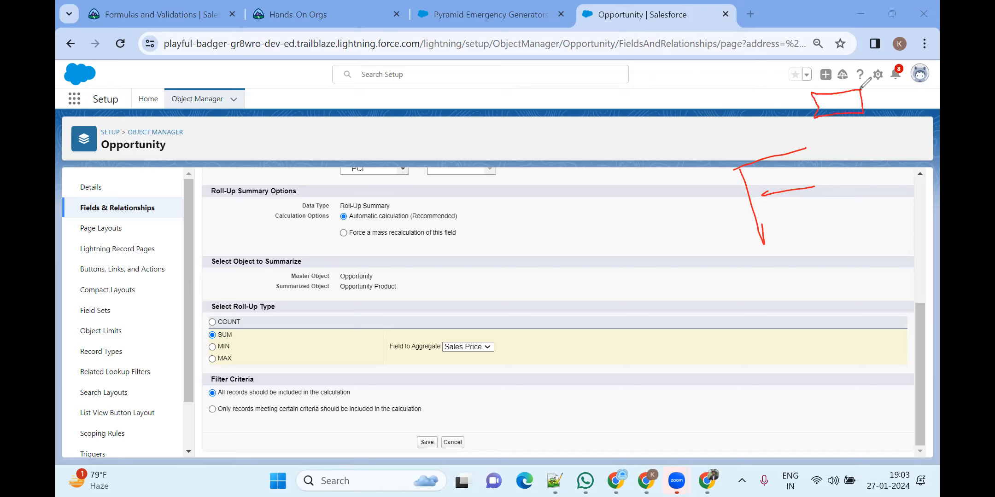
pyautogui.moveTo(768, 101); pyautogui.dragTo(792, 110)
pyautogui.click(543, 185)
pyautogui.moveTo(543, 185)
pyautogui.mouseDown()
pyautogui.moveTo(606, 232)
pyautogui.moveTo(586, 230)
pyautogui.mouseUp()
pyautogui.moveTo(625, 162); pyautogui.dragTo(614, 210)
pyautogui.moveTo(654, 174); pyautogui.dragTo(679, 154)
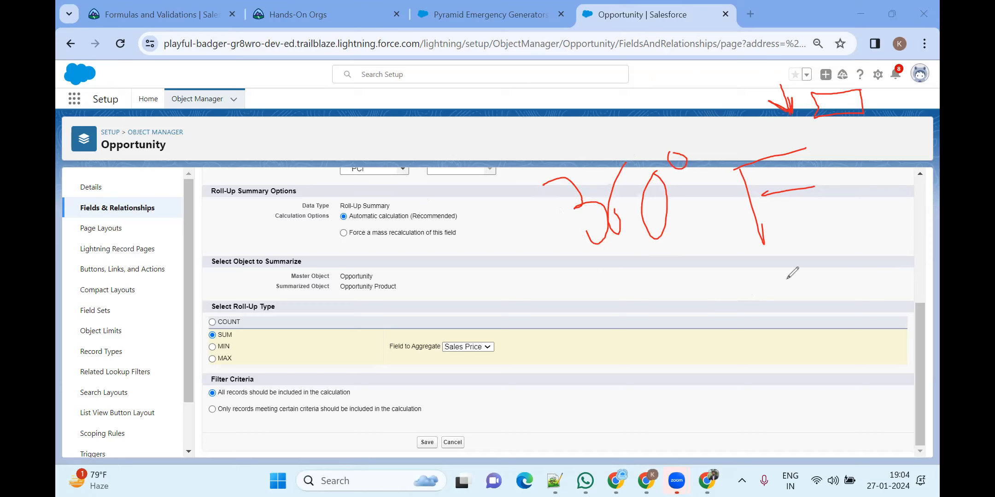
pyautogui.moveTo(697, 289)
pyautogui.mouseDown()
pyautogui.moveTo(743, 284)
pyautogui.moveTo(717, 361)
pyautogui.mouseUp()
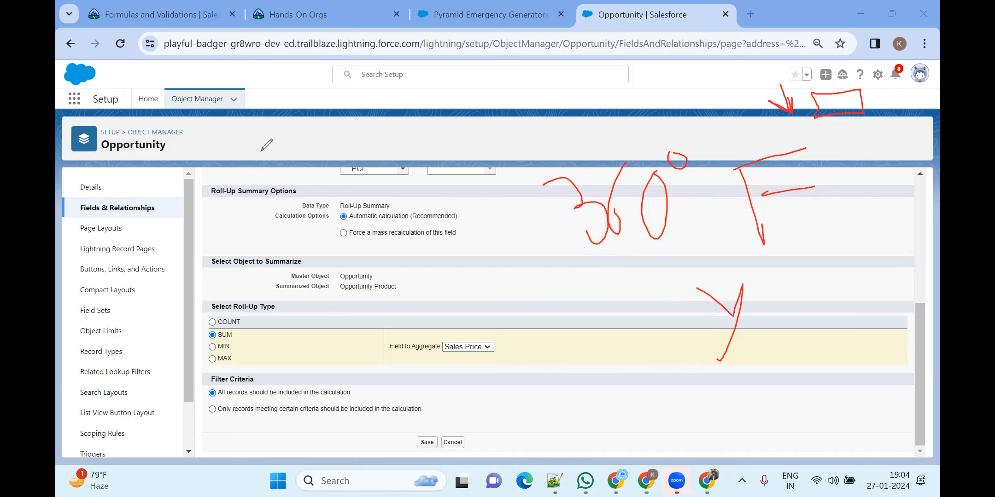
pyautogui.moveTo(273, 113)
pyautogui.mouseDown()
pyautogui.moveTo(230, 165)
pyautogui.moveTo(233, 189)
pyautogui.mouseUp()
pyautogui.moveTo(223, 154); pyautogui.dragTo(254, 152)
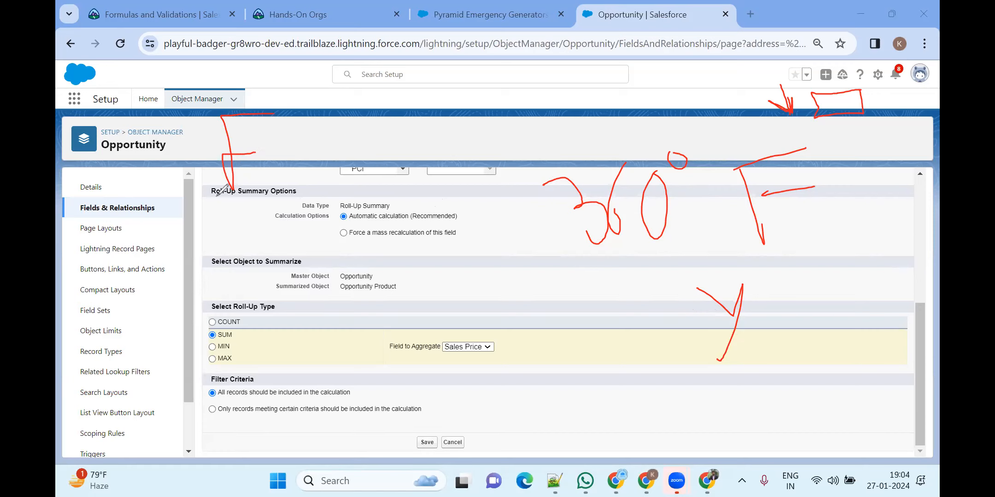
pyautogui.moveTo(286, 158)
pyautogui.mouseDown()
pyautogui.moveTo(338, 156)
pyautogui.moveTo(340, 170)
pyautogui.mouseUp()
pyautogui.moveTo(399, 137)
pyautogui.mouseDown()
pyautogui.moveTo(409, 187)
pyautogui.moveTo(563, 175)
pyautogui.moveTo(575, 121)
pyautogui.moveTo(390, 138)
pyautogui.mouseUp()
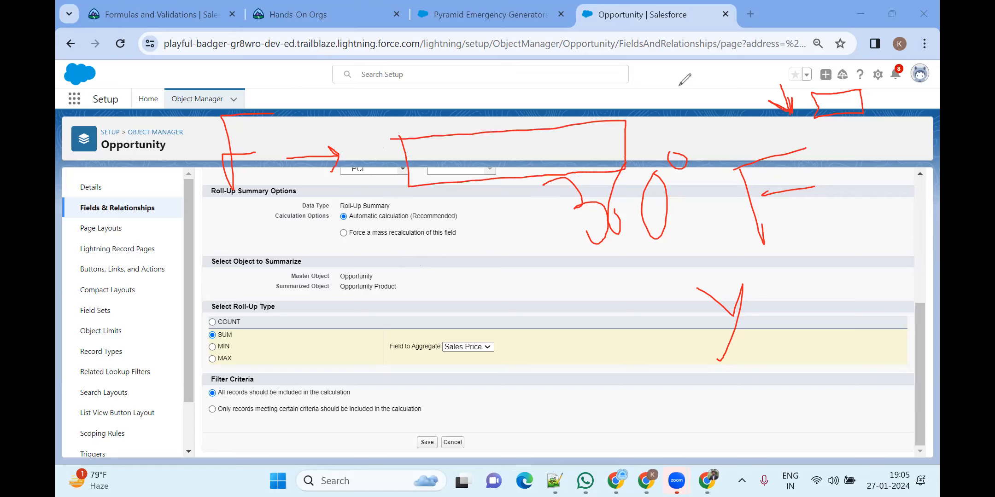
pyautogui.moveTo(667, 78)
pyautogui.mouseDown()
pyautogui.moveTo(674, 103)
pyautogui.moveTo(699, 70)
pyautogui.moveTo(715, 81)
pyautogui.mouseUp()
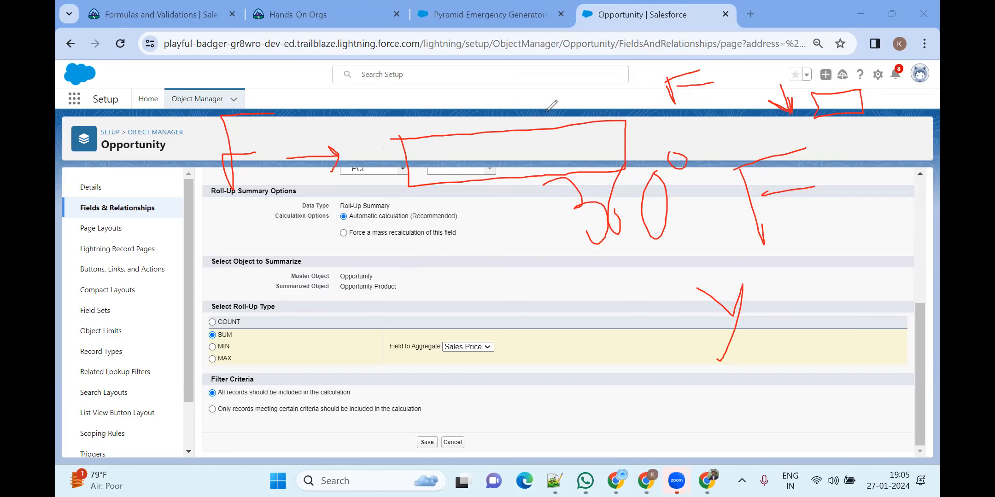
pyautogui.moveTo(515, 153)
pyautogui.mouseDown()
pyautogui.moveTo(499, 130)
pyautogui.moveTo(488, 171)
pyautogui.moveTo(520, 129)
pyautogui.mouseUp()
pyautogui.moveTo(521, 127)
pyautogui.mouseDown()
pyautogui.moveTo(554, 84)
pyautogui.moveTo(630, 110)
pyautogui.moveTo(611, 115)
pyautogui.mouseUp()
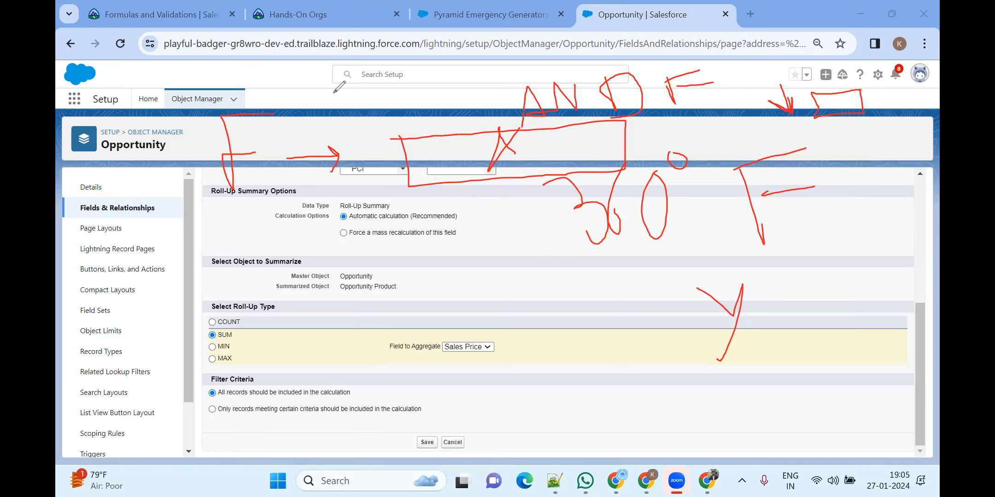
pyautogui.moveTo(199, 242)
pyautogui.mouseDown()
pyautogui.moveTo(252, 333)
pyautogui.moveTo(273, 239)
pyautogui.mouseUp()
pyautogui.moveTo(313, 300)
pyautogui.mouseDown()
pyautogui.moveTo(295, 318)
pyautogui.moveTo(339, 336)
pyautogui.moveTo(378, 318)
pyautogui.moveTo(465, 318)
pyautogui.moveTo(495, 299)
pyautogui.moveTo(506, 274)
pyautogui.moveTo(522, 272)
pyautogui.moveTo(546, 290)
pyautogui.moveTo(580, 285)
pyautogui.mouseUp()
pyautogui.moveTo(655, 287)
pyautogui.mouseDown()
pyautogui.moveTo(698, 392)
pyautogui.moveTo(822, 256)
pyautogui.moveTo(700, 290)
pyautogui.moveTo(645, 289)
pyautogui.mouseUp()
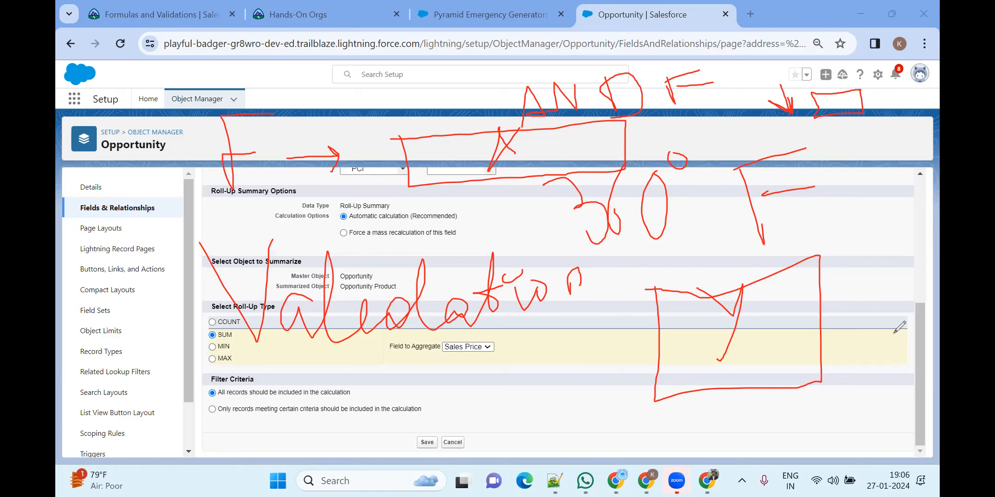
pyautogui.click(734, 304)
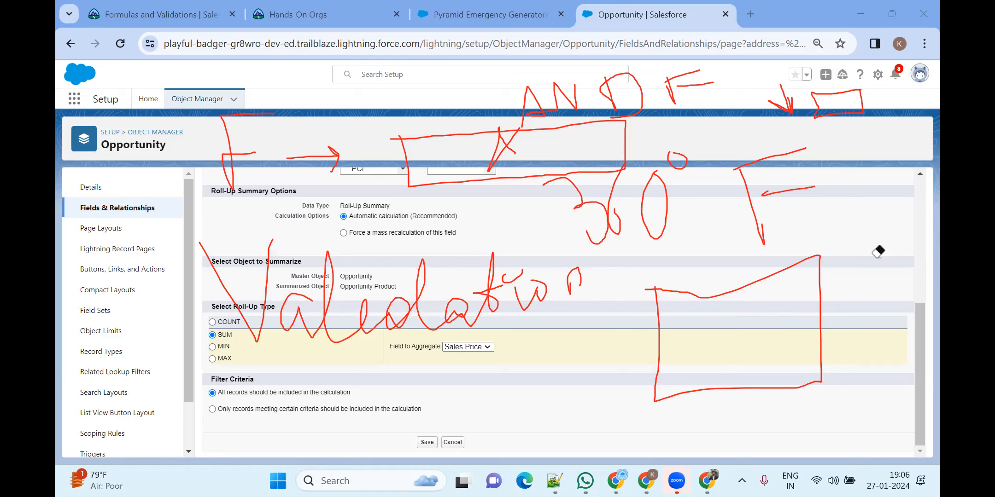
pyautogui.moveTo(684, 313); pyautogui.dragTo(737, 300)
pyautogui.moveTo(720, 304); pyautogui.dragTo(732, 342)
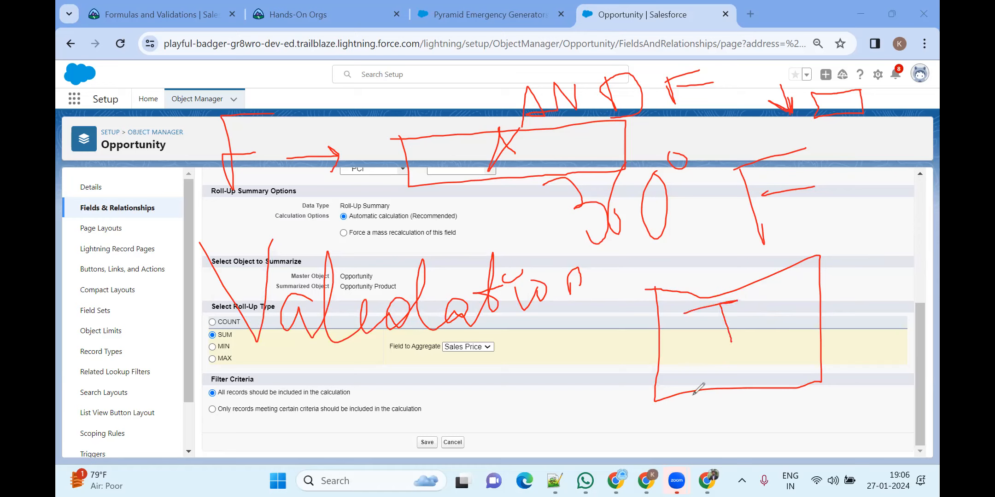
pyautogui.moveTo(658, 443)
pyautogui.mouseDown()
pyautogui.moveTo(644, 397)
pyautogui.moveTo(677, 393)
pyautogui.moveTo(684, 433)
pyautogui.moveTo(721, 407)
pyautogui.moveTo(724, 422)
pyautogui.moveTo(772, 407)
pyautogui.mouseUp()
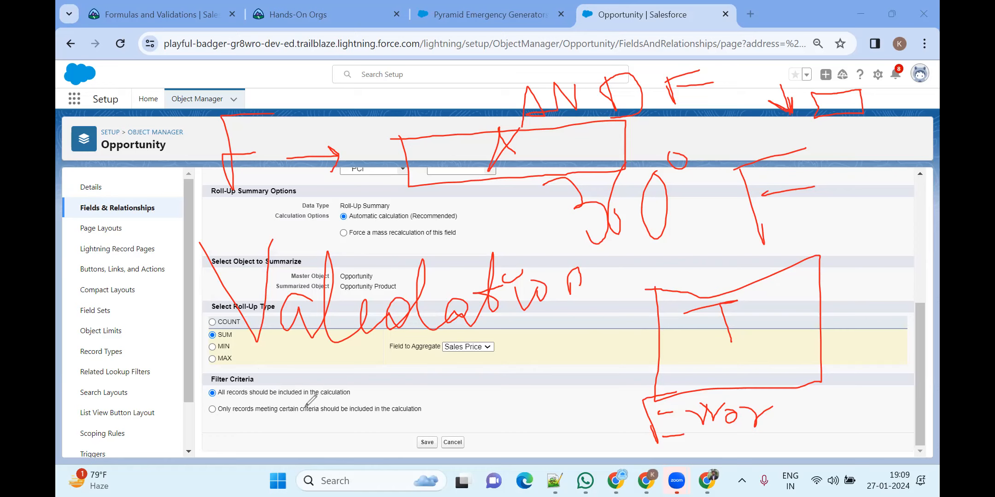
# Underline the Sales Price aggregate row and handwrite 'Roll UP' below Filter Criteria
pyautogui.moveTo(244, 371); pyautogui.dragTo(513, 354)
pyautogui.moveTo(386, 383)
pyautogui.mouseDown()
pyautogui.moveTo(409, 446)
pyautogui.moveTo(417, 396)
pyautogui.moveTo(487, 408)
pyautogui.mouseUp()
pyautogui.moveTo(503, 363); pyautogui.dragTo(534, 418)
pyautogui.moveTo(535, 371)
pyautogui.mouseDown()
pyautogui.moveTo(554, 446)
pyautogui.moveTo(586, 426)
pyautogui.moveTo(593, 382)
pyautogui.mouseUp()
pyautogui.moveTo(608, 375); pyautogui.dragTo(617, 408)
pyautogui.moveTo(630, 462)
pyautogui.mouseDown()
pyautogui.moveTo(621, 343)
pyautogui.moveTo(609, 386)
pyautogui.mouseUp()
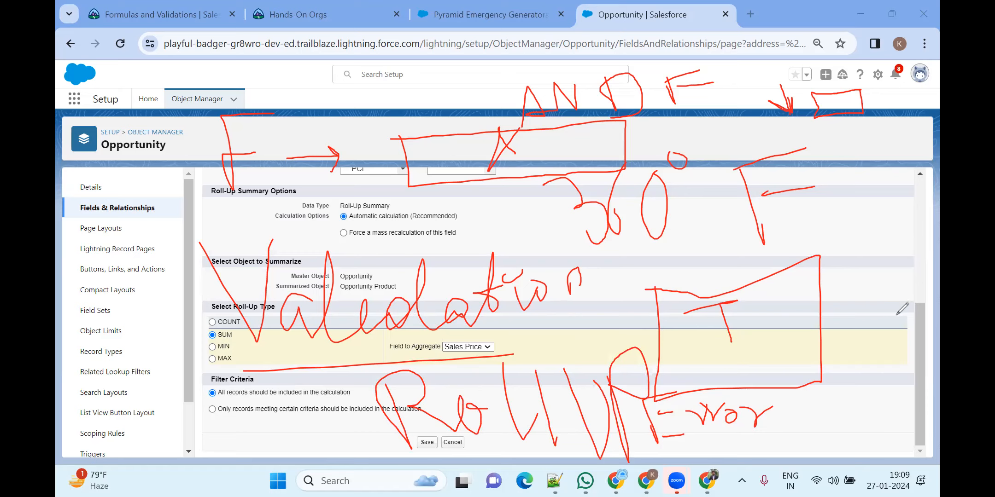
# Clear all earlier ink with the E shortcut, then draw new letters R and T with small marks
pyautogui.press('e')
pyautogui.moveTo(505, 185)
pyautogui.mouseDown()
pyautogui.moveTo(525, 306)
pyautogui.moveTo(538, 253)
pyautogui.moveTo(589, 276)
pyautogui.mouseUp()
pyautogui.moveTo(627, 165); pyautogui.dragTo(676, 311)
pyautogui.moveTo(608, 184); pyautogui.dragTo(668, 164)
pyautogui.click(653, 215)
pyautogui.moveTo(687, 215); pyautogui.dragTo(700, 209)
pyautogui.click(622, 252)
# Write 'LU' at the left and sketch lines and a loop beside SUM and MIN
pyautogui.moveTo(184, 150)
pyautogui.mouseDown()
pyautogui.moveTo(171, 236)
pyautogui.moveTo(222, 243)
pyautogui.mouseUp()
pyautogui.moveTo(236, 148)
pyautogui.mouseDown()
pyautogui.moveTo(299, 207)
pyautogui.moveTo(279, 149)
pyautogui.mouseUp()
pyautogui.moveTo(188, 317); pyautogui.dragTo(201, 366)
pyautogui.moveTo(188, 300)
pyautogui.mouseDown()
pyautogui.moveTo(228, 278)
pyautogui.moveTo(257, 343)
pyautogui.mouseUp()
pyautogui.moveTo(261, 289)
pyautogui.mouseDown()
pyautogui.moveTo(286, 344)
pyautogui.moveTo(333, 344)
pyautogui.moveTo(279, 355)
pyautogui.mouseUp()
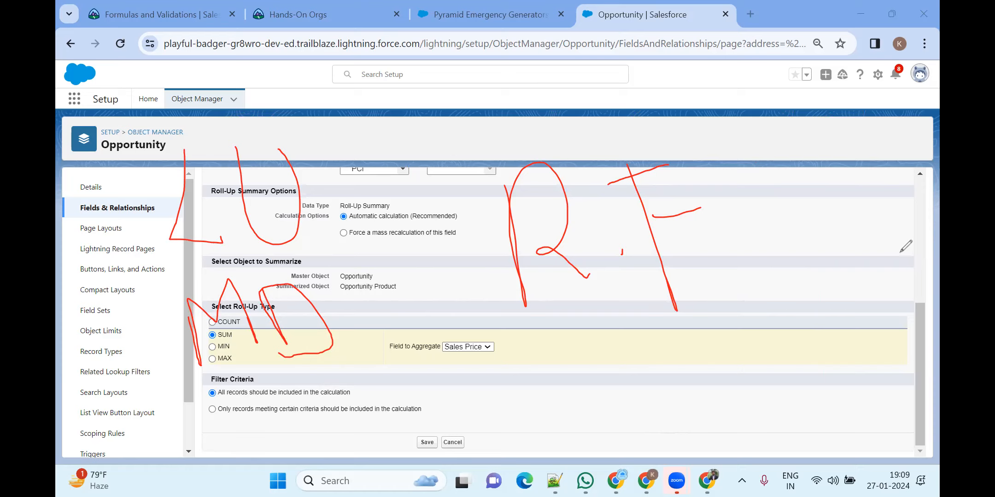
# Erase the R and T marks, then draw arrows from Data Type and underline Opportunity Product
pyautogui.moveTo(610, 196)
pyautogui.mouseDown()
pyautogui.moveTo(639, 215)
pyautogui.moveTo(712, 235)
pyautogui.moveTo(622, 233)
pyautogui.mouseUp()
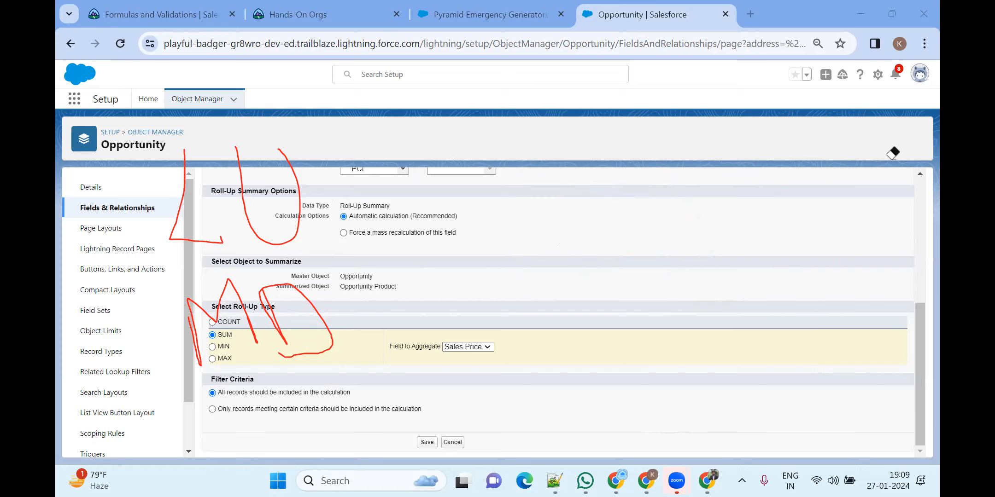
pyautogui.click(719, 128)
pyautogui.moveTo(329, 205); pyautogui.dragTo(435, 203)
pyautogui.moveTo(395, 187)
pyautogui.mouseDown()
pyautogui.moveTo(433, 203)
pyautogui.moveTo(428, 217)
pyautogui.mouseUp()
pyautogui.moveTo(362, 310)
pyautogui.mouseDown()
pyautogui.moveTo(430, 301)
pyautogui.moveTo(405, 335)
pyautogui.mouseUp()
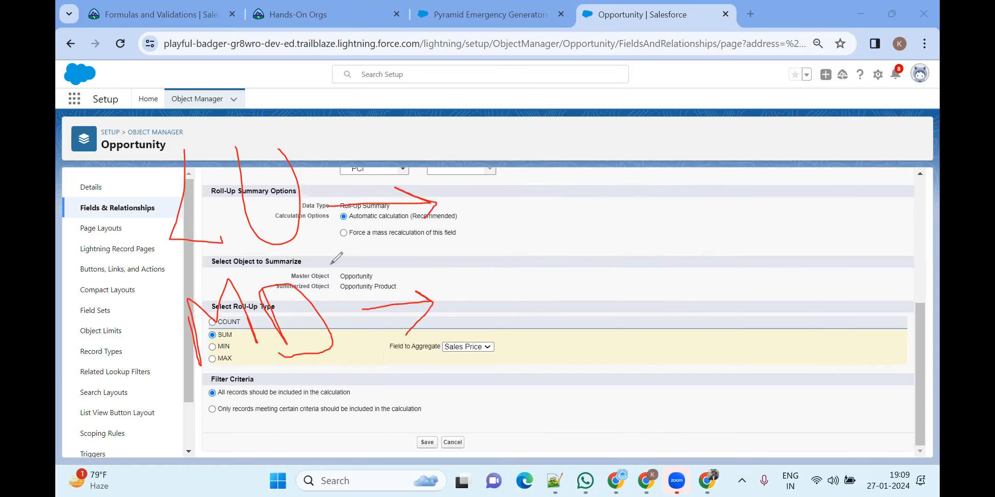
# Write large letters P and C, then erase the arrow drawn between them
pyautogui.moveTo(590, 238)
pyautogui.mouseDown()
pyautogui.moveTo(570, 141)
pyautogui.moveTo(600, 186)
pyautogui.moveTo(582, 195)
pyautogui.mouseUp()
pyautogui.moveTo(813, 131)
pyautogui.mouseDown()
pyautogui.moveTo(782, 226)
pyautogui.moveTo(816, 227)
pyautogui.mouseUp()
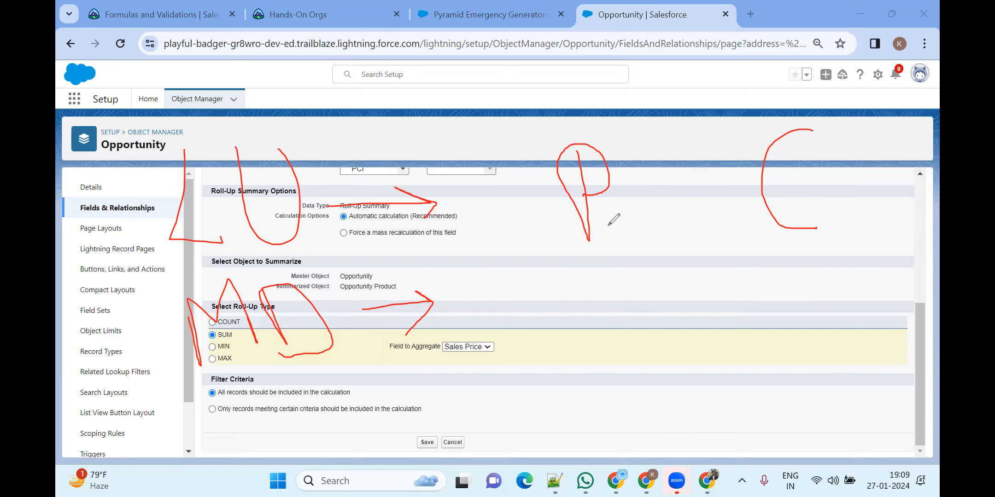
pyautogui.moveTo(636, 206)
pyautogui.mouseDown()
pyautogui.moveTo(752, 192)
pyautogui.moveTo(744, 207)
pyautogui.moveTo(640, 209)
pyautogui.moveTo(666, 227)
pyautogui.mouseUp()
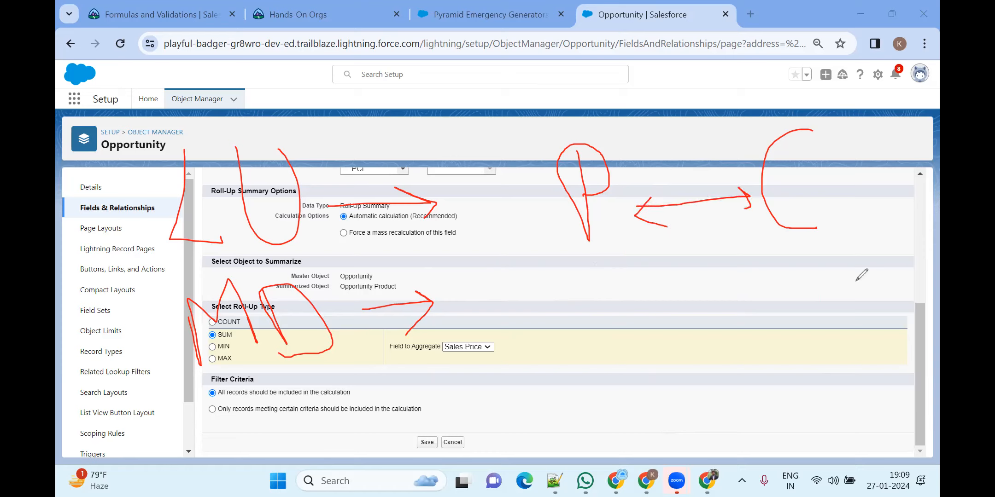
pyautogui.click(650, 211)
pyautogui.click(653, 212)
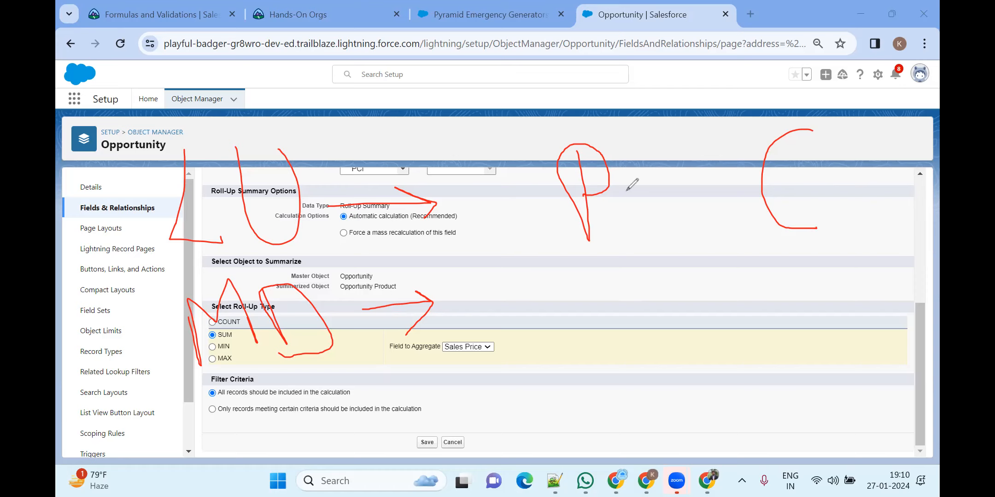
# Draw a numbered 1–3 box beside the C and loop around it
pyautogui.click(801, 356)
pyautogui.moveTo(815, 248)
pyautogui.mouseDown()
pyautogui.moveTo(805, 276)
pyautogui.moveTo(815, 293)
pyautogui.moveTo(835, 281)
pyautogui.mouseUp()
pyautogui.moveTo(846, 244); pyautogui.dragTo(861, 280)
pyautogui.moveTo(830, 321)
pyautogui.mouseDown()
pyautogui.moveTo(841, 337)
pyautogui.moveTo(899, 332)
pyautogui.mouseUp()
pyautogui.moveTo(852, 385); pyautogui.dragTo(846, 414)
pyautogui.moveTo(873, 381)
pyautogui.mouseDown()
pyautogui.moveTo(879, 399)
pyautogui.moveTo(861, 416)
pyautogui.mouseUp()
pyautogui.moveTo(831, 233)
pyautogui.mouseDown()
pyautogui.moveTo(813, 102)
pyautogui.moveTo(631, 94)
pyautogui.moveTo(630, 153)
pyautogui.moveTo(642, 111)
pyautogui.mouseUp()
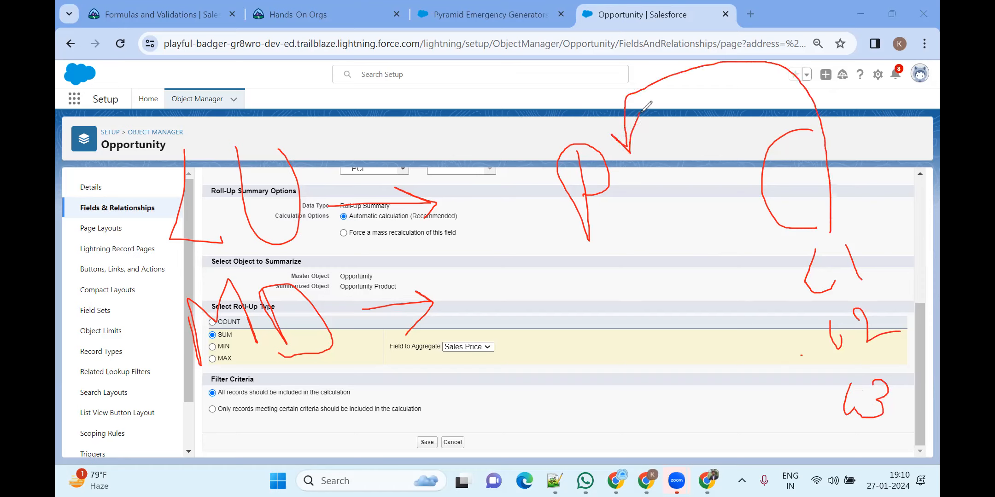
pyautogui.moveTo(791, 249); pyautogui.dragTo(808, 353)
pyautogui.moveTo(826, 412)
pyautogui.mouseDown()
pyautogui.moveTo(844, 433)
pyautogui.moveTo(897, 371)
pyautogui.moveTo(868, 224)
pyautogui.moveTo(780, 251)
pyautogui.mouseUp()
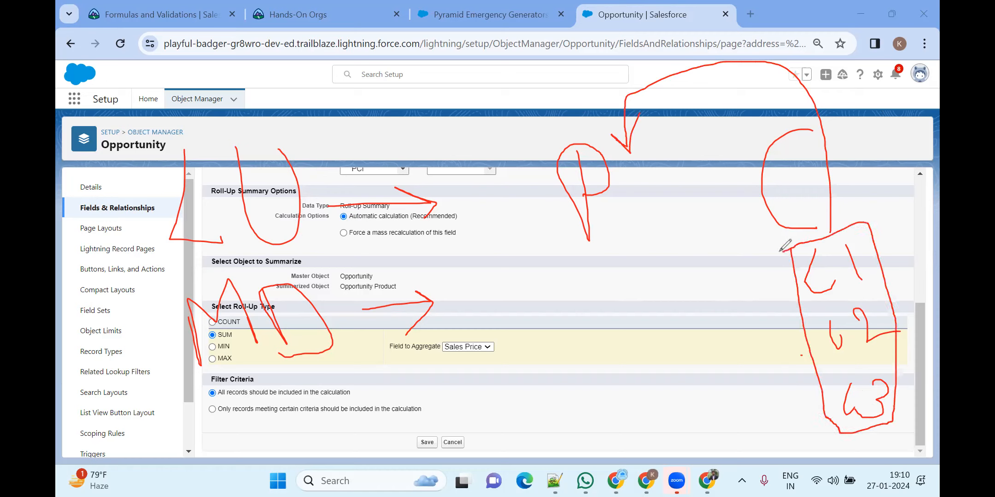
# Write the letters S, C and M under the P, with a zigzag below
pyautogui.moveTo(632, 252)
pyautogui.mouseDown()
pyautogui.moveTo(611, 266)
pyautogui.moveTo(638, 276)
pyautogui.moveTo(607, 292)
pyautogui.mouseUp()
pyautogui.moveTo(638, 328)
pyautogui.mouseDown()
pyautogui.moveTo(641, 368)
pyautogui.moveTo(624, 432)
pyautogui.mouseUp()
pyautogui.moveTo(619, 396); pyautogui.dragTo(667, 402)
pyautogui.moveTo(782, 333); pyautogui.dragTo(803, 393)
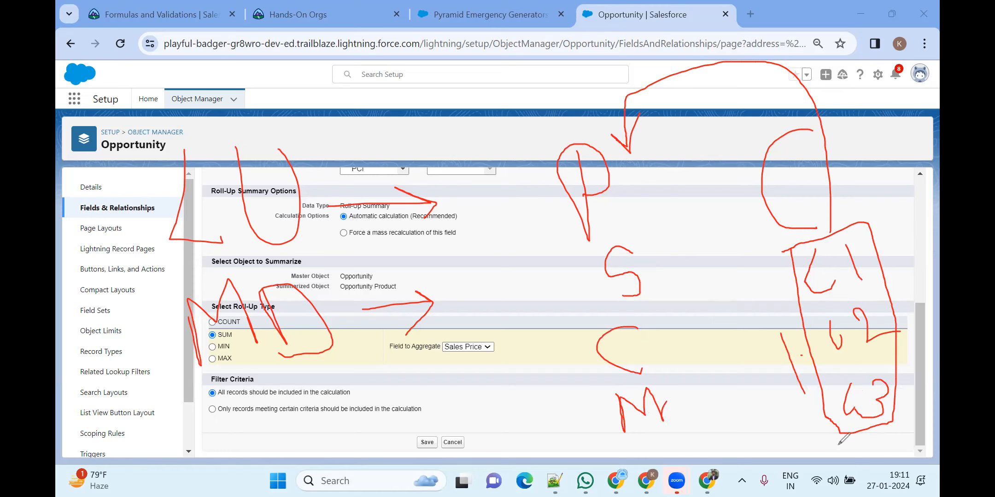
pyautogui.moveTo(648, 457)
pyautogui.mouseDown()
pyautogui.moveTo(644, 433)
pyautogui.moveTo(665, 402)
pyautogui.moveTo(691, 460)
pyautogui.moveTo(715, 460)
pyautogui.mouseUp()
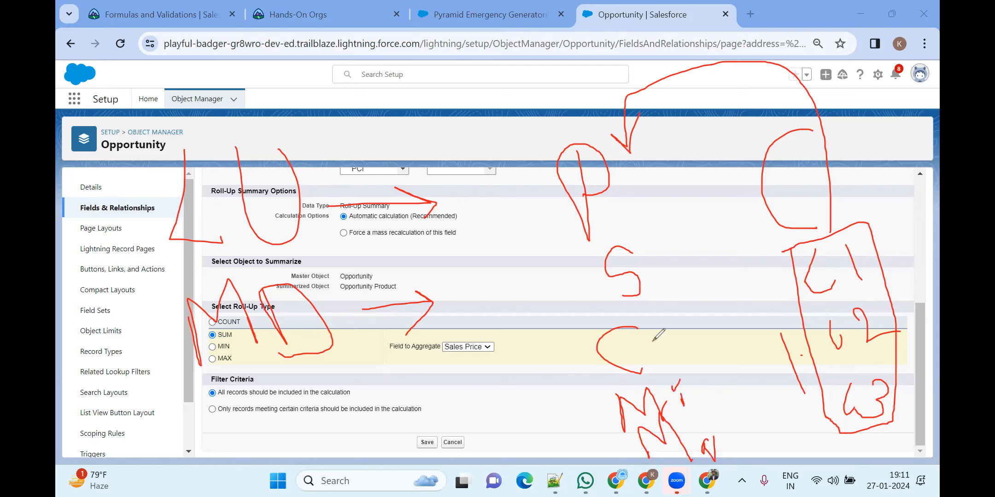
# Spell out 'Count' and 'SUM' beside those letters
pyautogui.moveTo(660, 347); pyautogui.dragTo(684, 367)
pyautogui.moveTo(690, 337); pyautogui.dragTo(691, 374)
pyautogui.moveTo(646, 257); pyautogui.dragTo(671, 269)
pyautogui.moveTo(695, 337)
pyautogui.mouseDown()
pyautogui.moveTo(699, 378)
pyautogui.moveTo(718, 374)
pyautogui.mouseUp()
pyautogui.moveTo(724, 332); pyautogui.dragTo(738, 380)
pyautogui.moveTo(715, 351); pyautogui.dragTo(754, 335)
pyautogui.moveTo(679, 274); pyautogui.dragTo(685, 305)
pyautogui.moveTo(680, 276)
pyautogui.mouseDown()
pyautogui.moveTo(708, 312)
pyautogui.moveTo(709, 269)
pyautogui.mouseUp()
pyautogui.moveTo(709, 269); pyautogui.dragTo(729, 307)
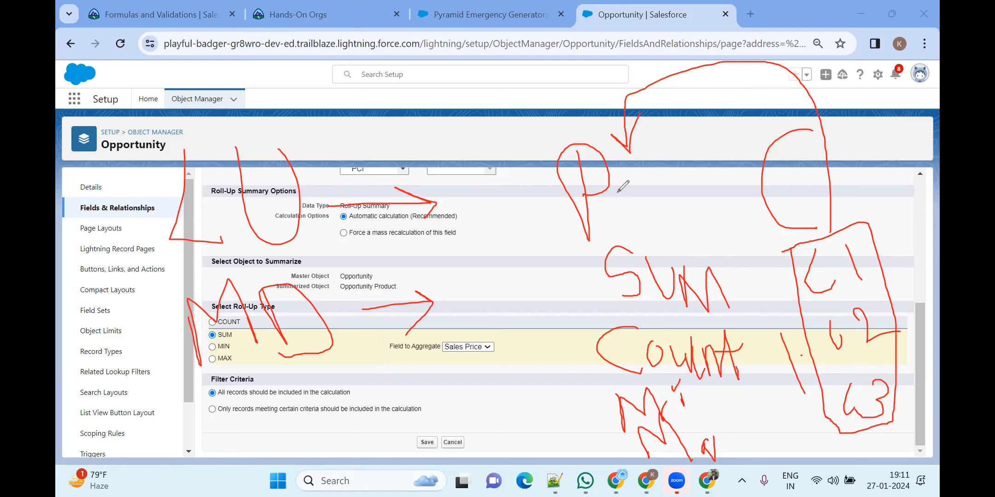
# Draw a long diagonal line and write 'Rollup Sum' over Filter Criteria
pyautogui.moveTo(514, 123); pyautogui.dragTo(626, 495)
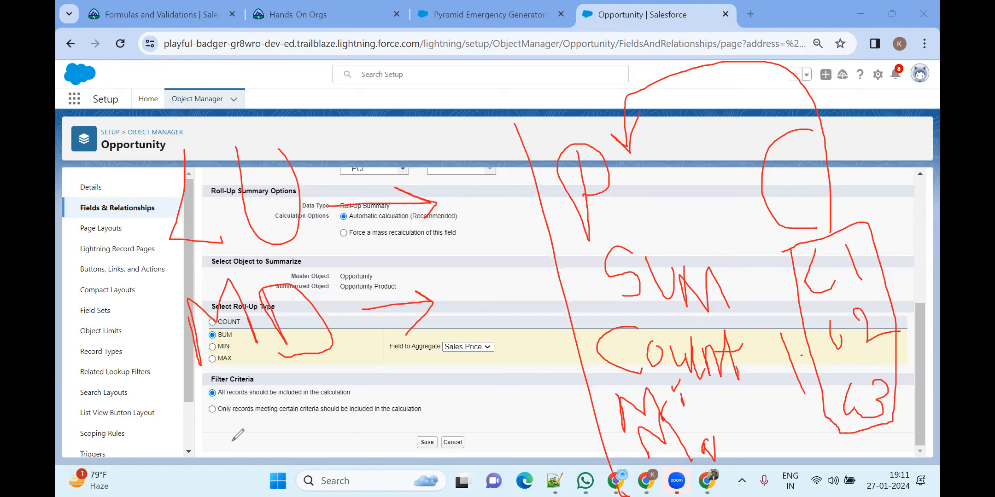
pyautogui.moveTo(239, 382)
pyautogui.mouseDown()
pyautogui.moveTo(253, 451)
pyautogui.moveTo(255, 417)
pyautogui.moveTo(279, 445)
pyautogui.moveTo(293, 420)
pyautogui.mouseUp()
pyautogui.moveTo(305, 373); pyautogui.dragTo(315, 433)
pyautogui.moveTo(341, 387); pyautogui.dragTo(342, 437)
pyautogui.moveTo(354, 410)
pyautogui.mouseDown()
pyautogui.moveTo(375, 447)
pyautogui.moveTo(383, 412)
pyautogui.moveTo(403, 464)
pyautogui.mouseUp()
pyautogui.moveTo(395, 419); pyautogui.dragTo(392, 430)
pyautogui.moveTo(489, 385)
pyautogui.mouseDown()
pyautogui.moveTo(471, 397)
pyautogui.moveTo(470, 435)
pyautogui.mouseUp()
pyautogui.moveTo(504, 408)
pyautogui.mouseDown()
pyautogui.moveTo(530, 443)
pyautogui.moveTo(544, 420)
pyautogui.moveTo(583, 447)
pyautogui.mouseUp()
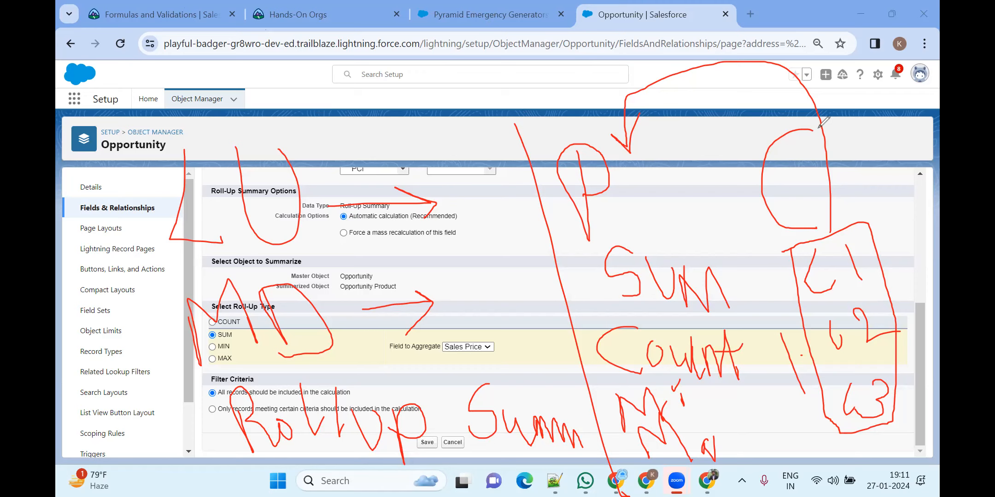
# On the Formulas and Validations module, open Implement Roll-Up Summary Fields in a new tab
pyautogui.click(181, 9)
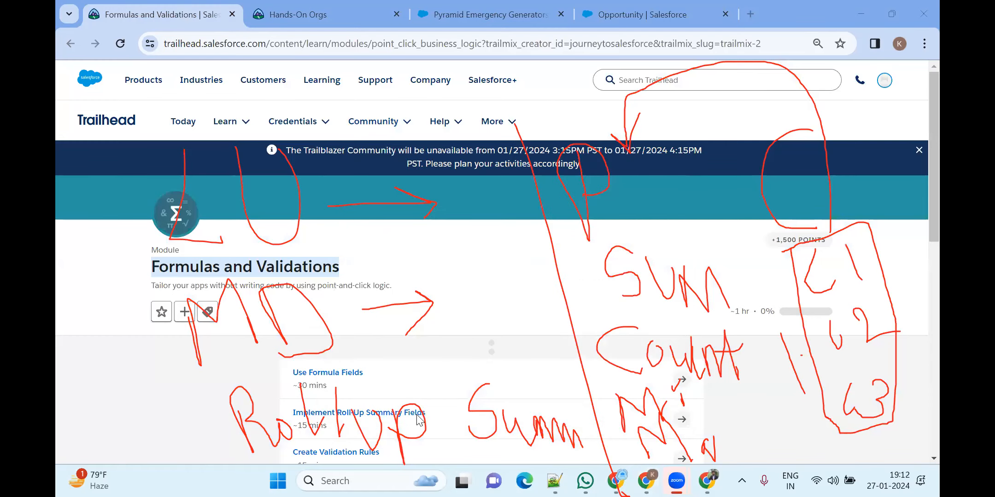
pyautogui.click(915, 381)
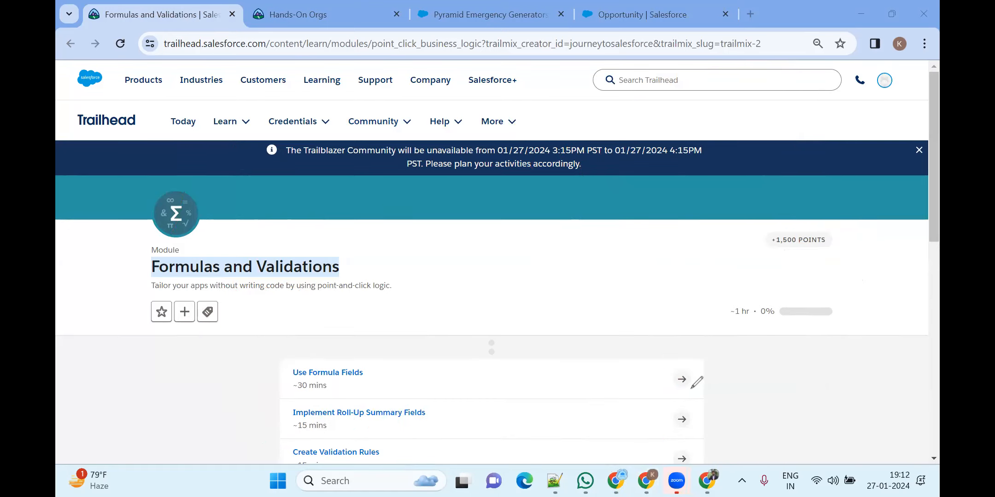
pyautogui.scroll(-5, 437, 309)
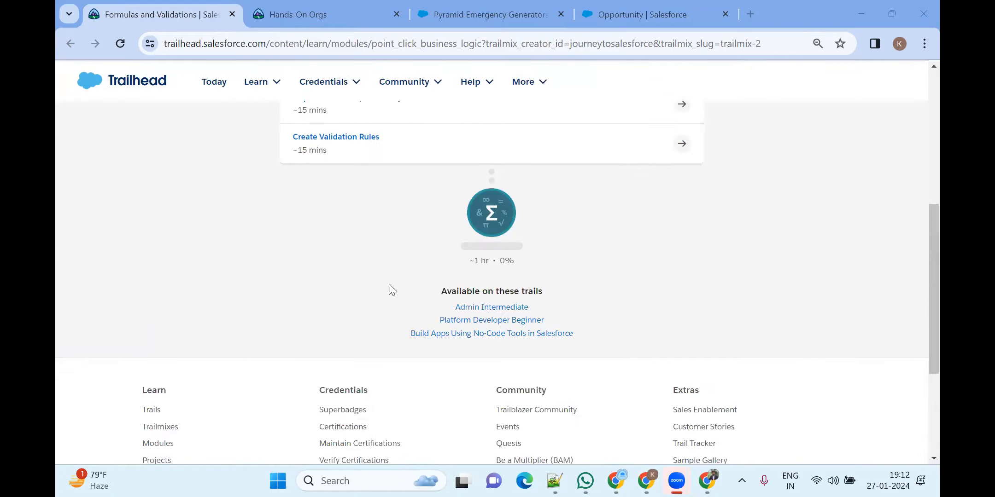
pyautogui.scroll(3, 350, 207)
pyautogui.rightClick(356, 237)
pyautogui.click(407, 251)
# Go to the new lesson tab and zoom the page out
pyautogui.click(308, 13)
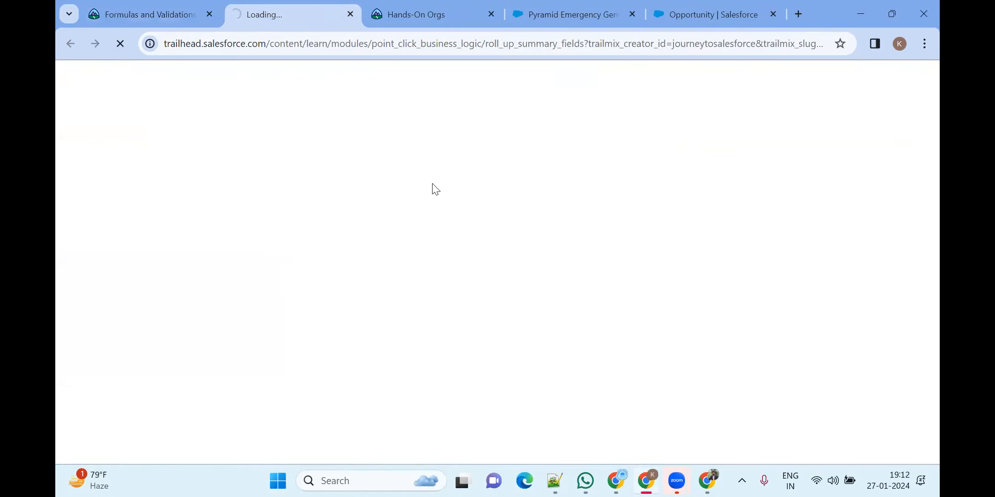
pyautogui.scroll(-20, 447, 180)
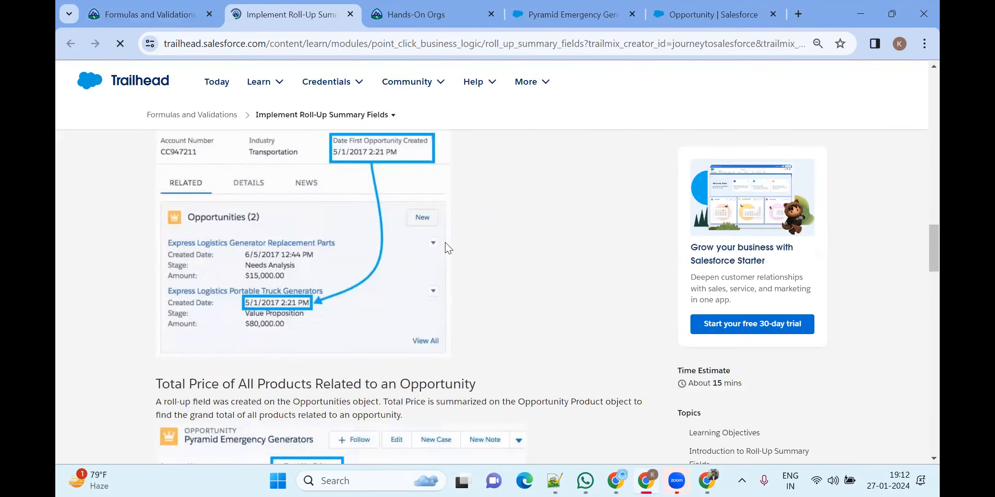
pyautogui.scroll(10, 453, 250)
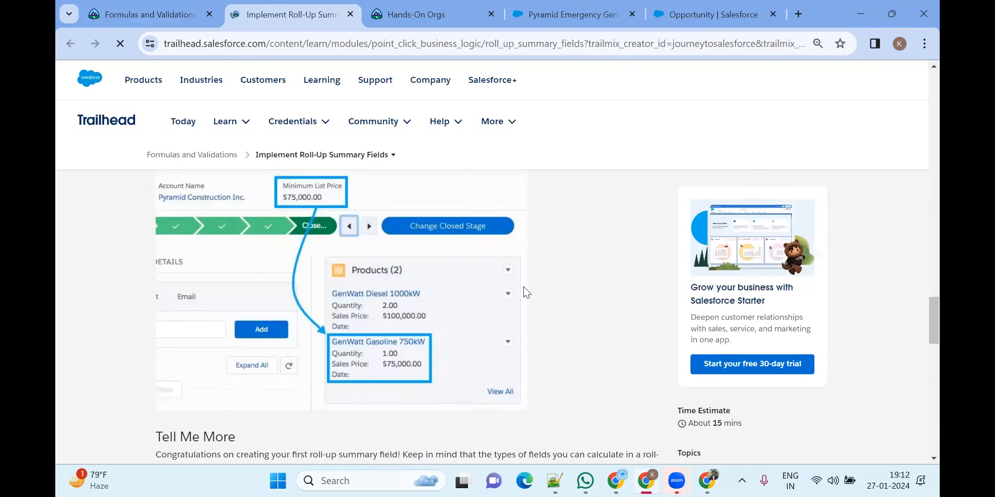
pyautogui.hotkey('ctrl', '-')
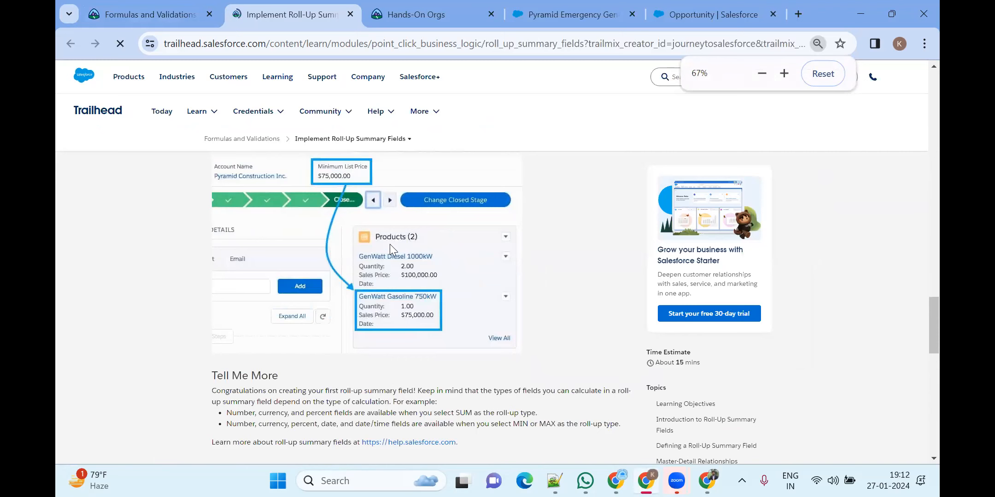
pyautogui.scroll(3, 465, 256)
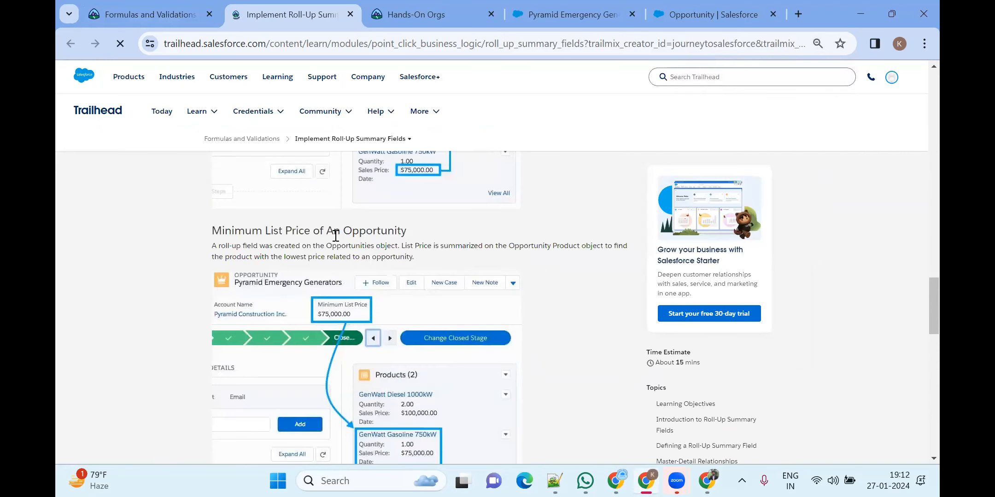
# Highlight 'Opportunity' in the heading and scroll through the Minimum List Price and Total Price examples
pyautogui.moveTo(342, 233); pyautogui.dragTo(428, 234)
pyautogui.click(565, 258)
pyautogui.scroll(-1, 562, 260)
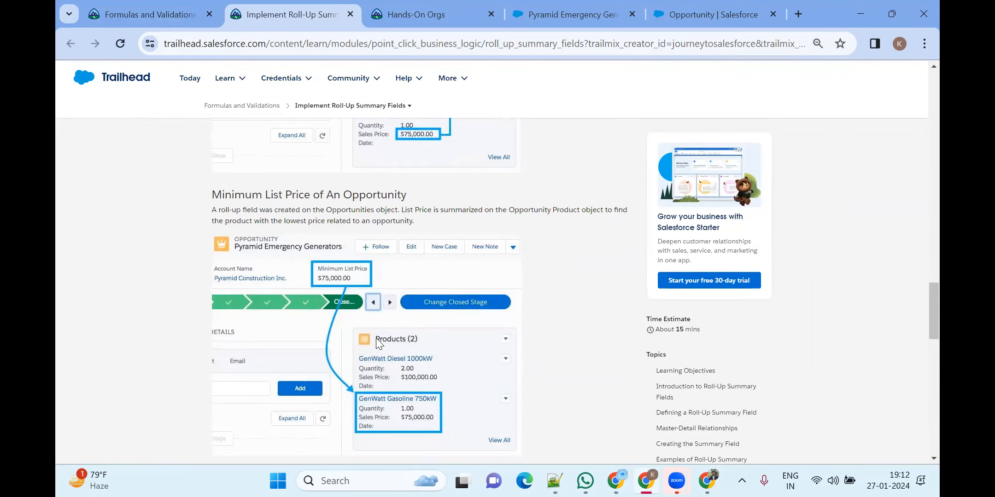
pyautogui.moveTo(344, 196); pyautogui.dragTo(419, 204)
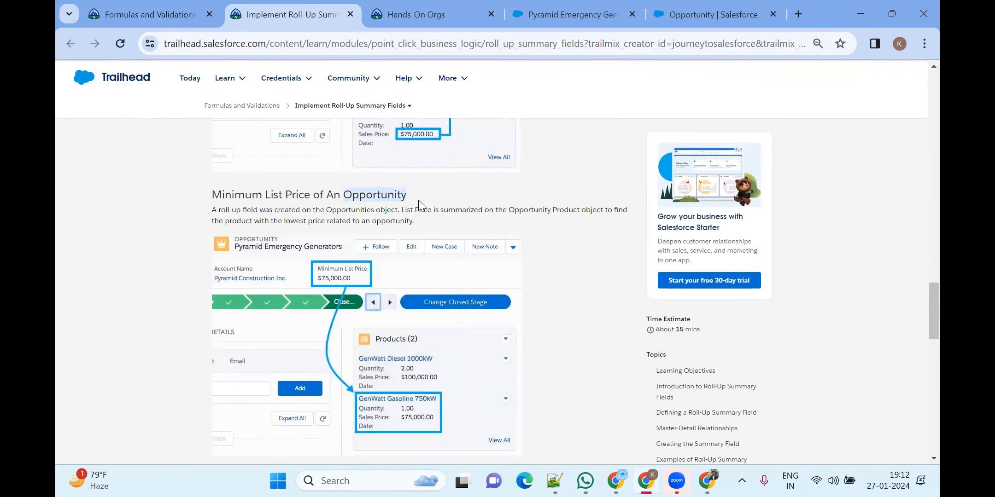
pyautogui.scroll(-1, 489, 252)
pyautogui.scroll(1, 491, 262)
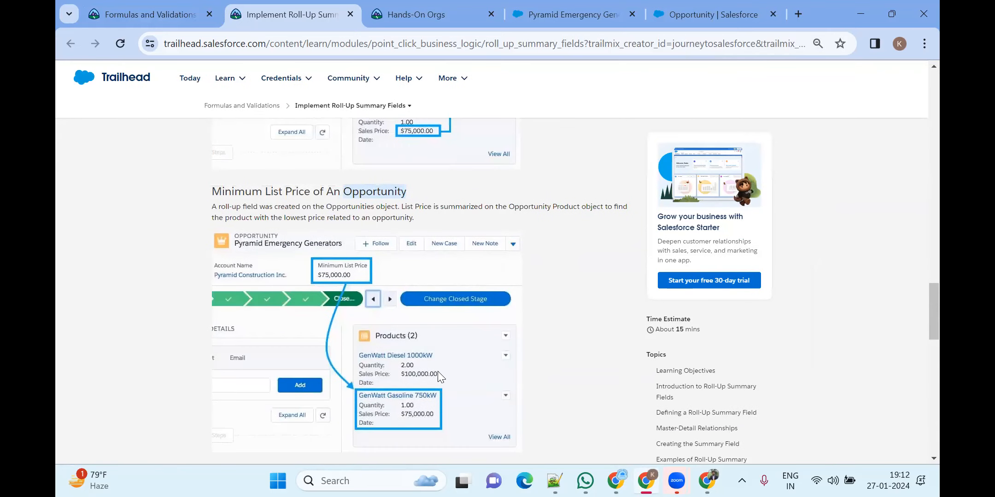
pyautogui.scroll(-3, 487, 366)
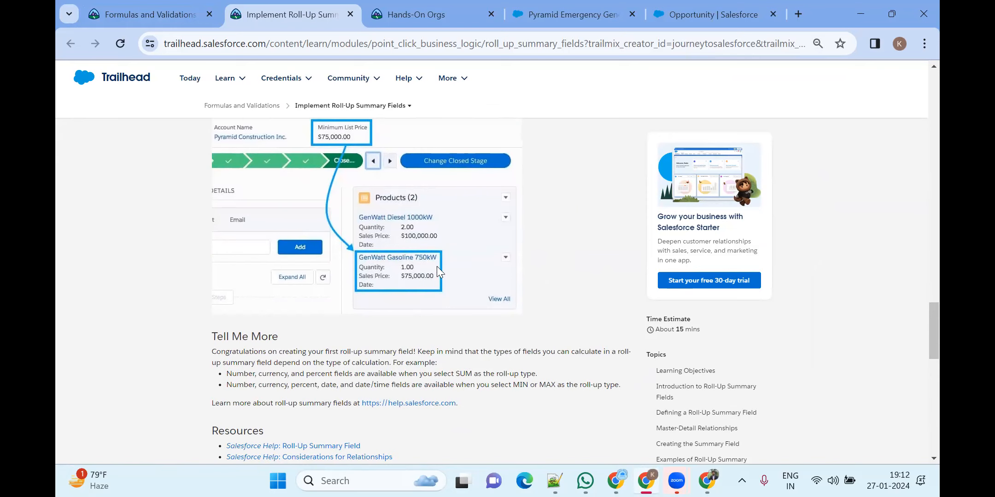
pyautogui.scroll(3, 417, 248)
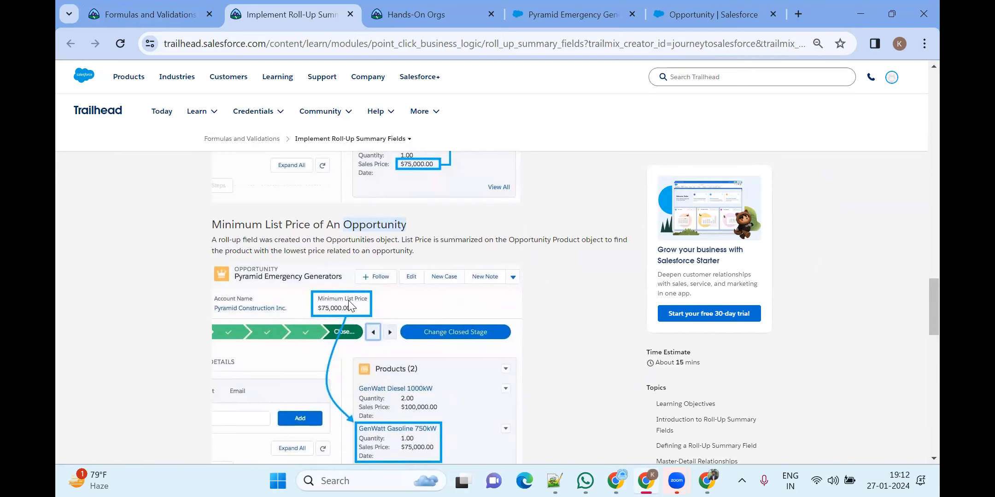
pyautogui.scroll(5, 348, 299)
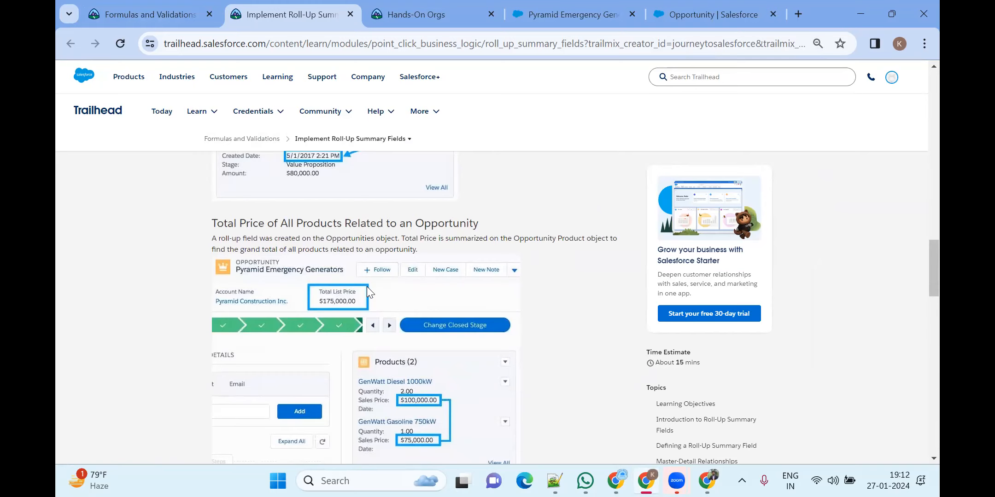
pyautogui.scroll(-1, 367, 287)
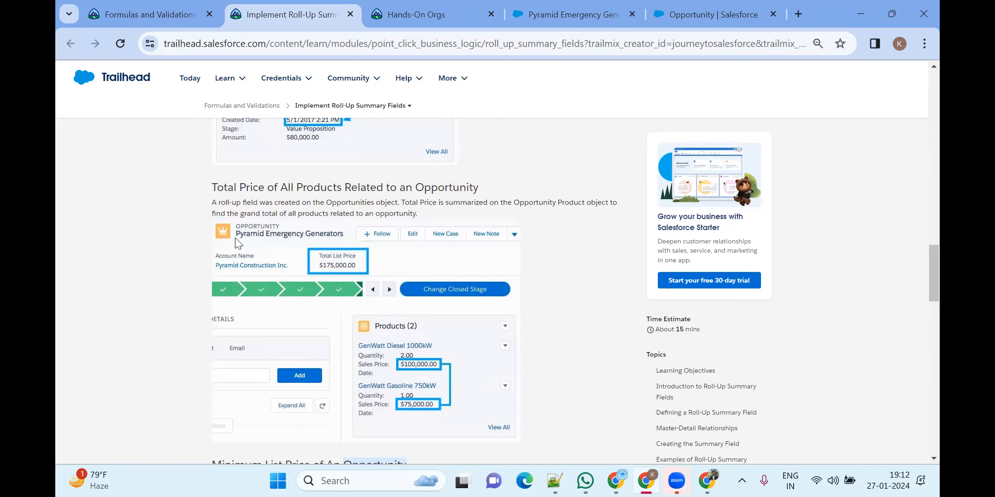
# Reload the Pyramid Emergency Generators opportunity record to refresh its values
pyautogui.click(576, 11)
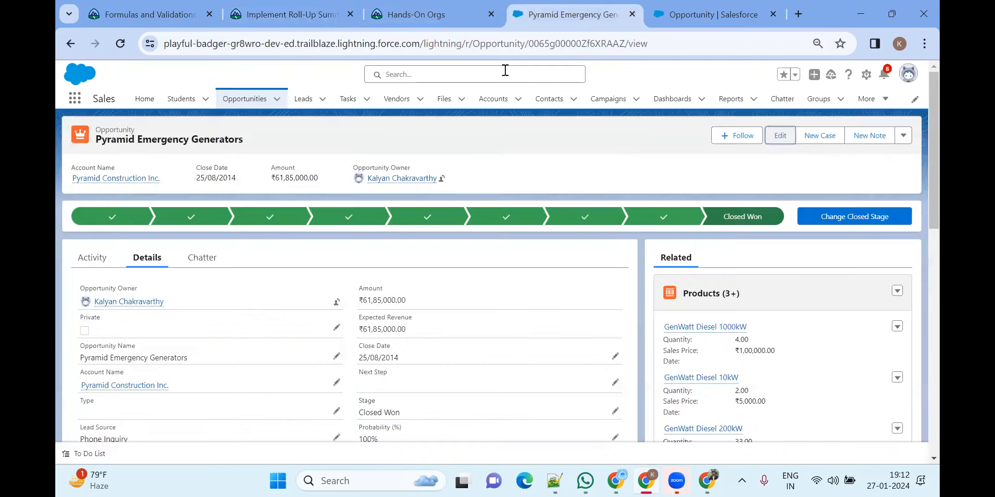
pyautogui.click(120, 43)
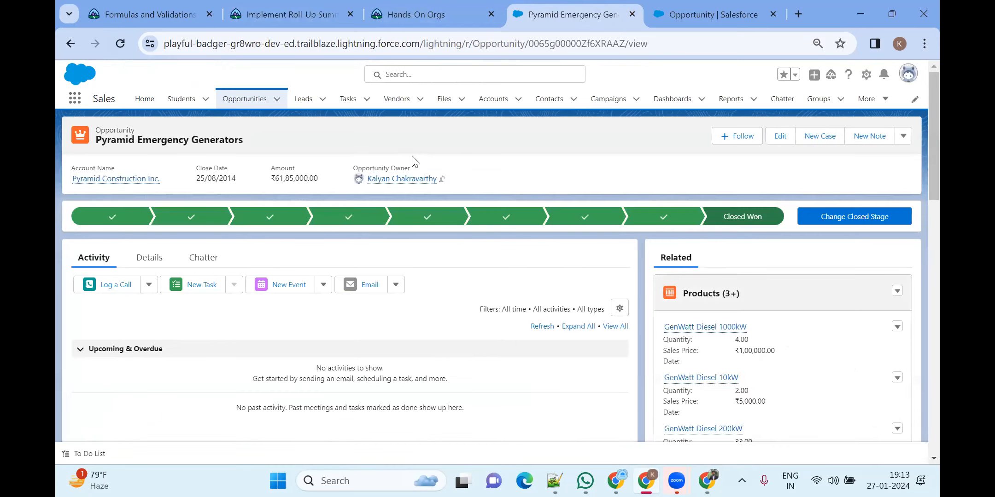
pyautogui.scroll(-5, 521, 235)
pyautogui.scroll(6, 521, 236)
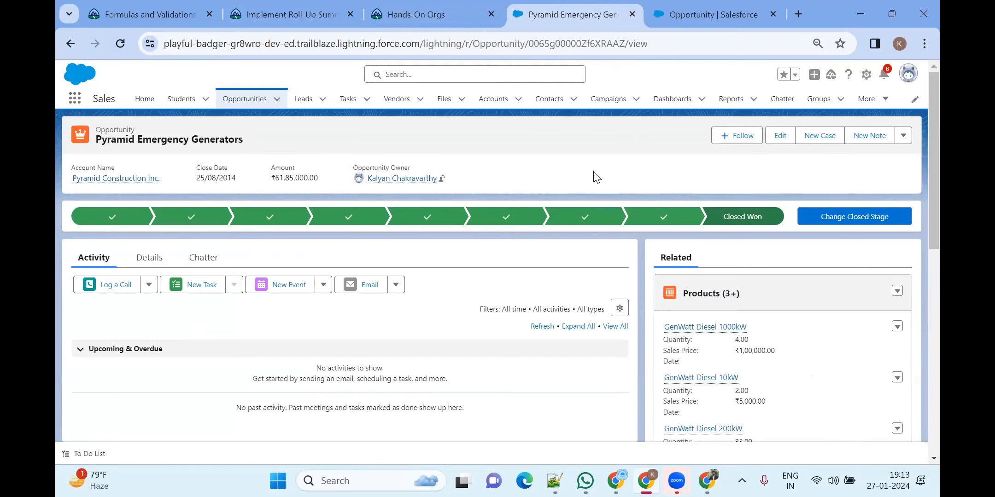
# Return to the Sum of Sales prices field edit page and scroll to its top
pyautogui.click(483, 15)
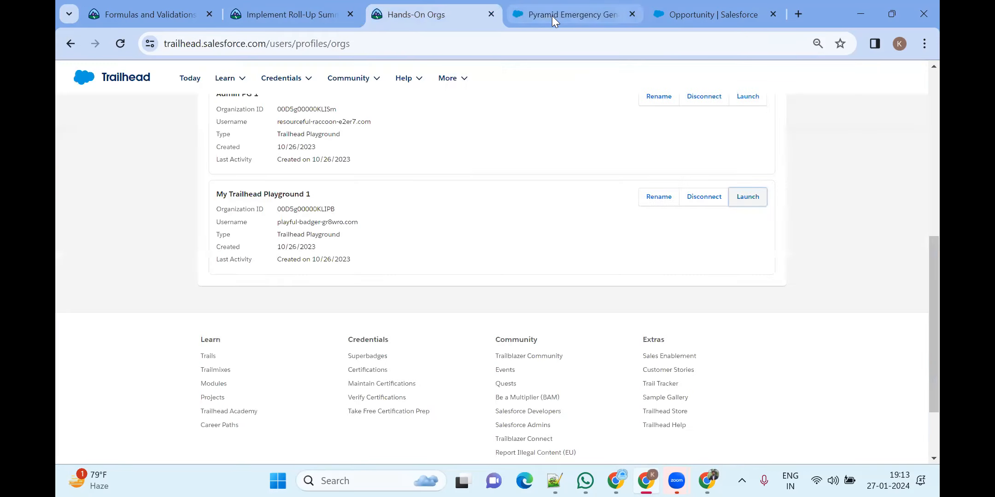
pyautogui.click(561, 5)
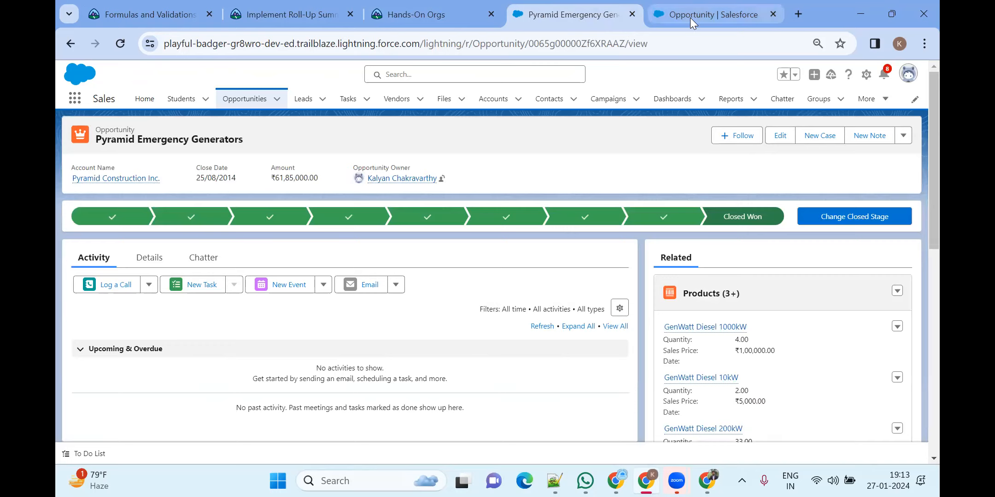
pyautogui.click(689, 18)
pyautogui.click(556, 10)
pyautogui.click(709, 15)
pyautogui.scroll(5, 322, 254)
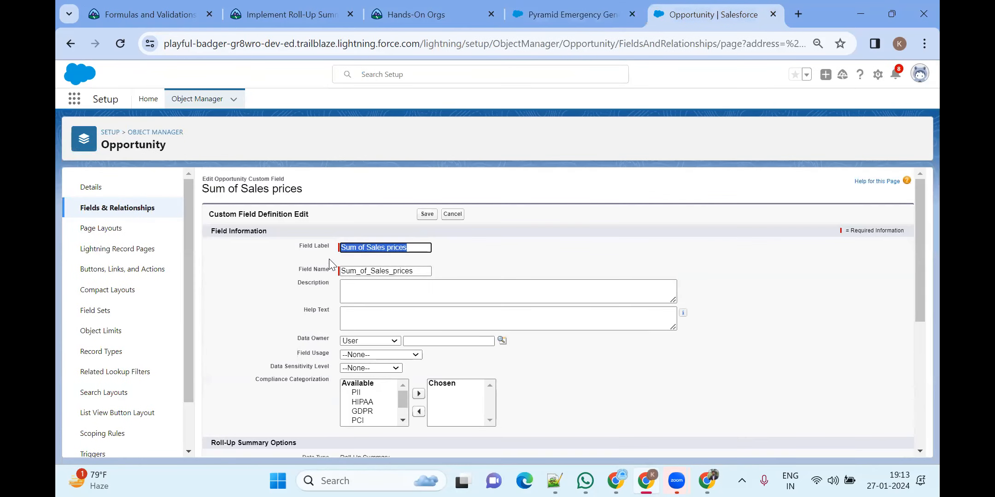
# From Opportunity's Fields & Relationships, start a new field of type Roll-Up Summary
pyautogui.click(102, 207)
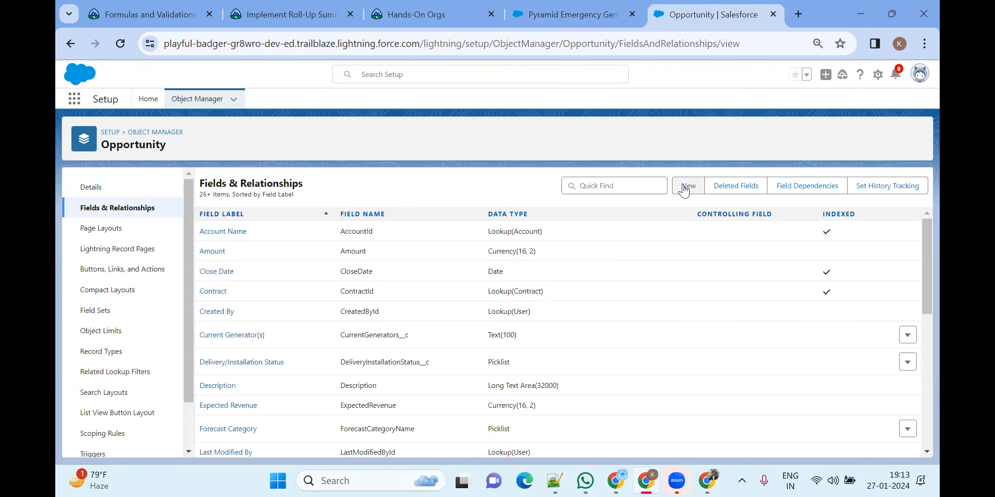
pyautogui.click(684, 188)
pyautogui.scroll(-3, 365, 285)
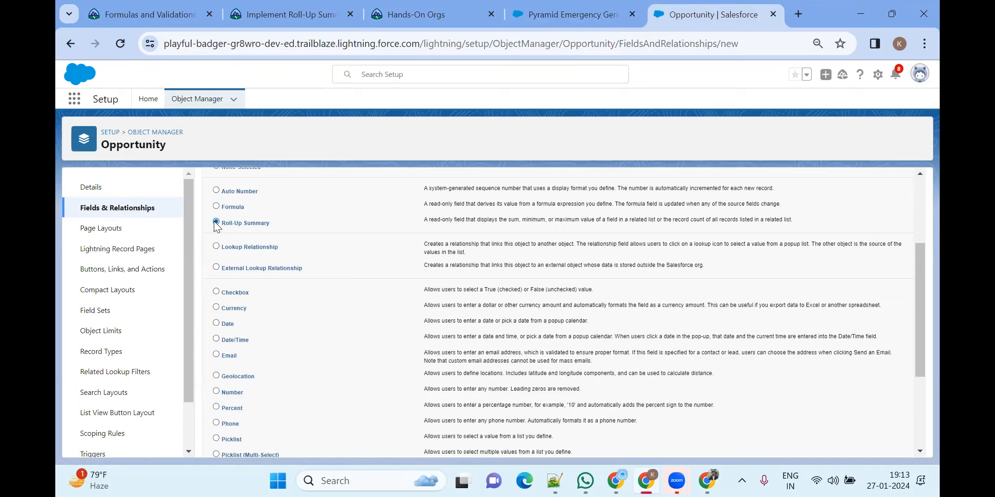
pyautogui.scroll(-3, 728, 355)
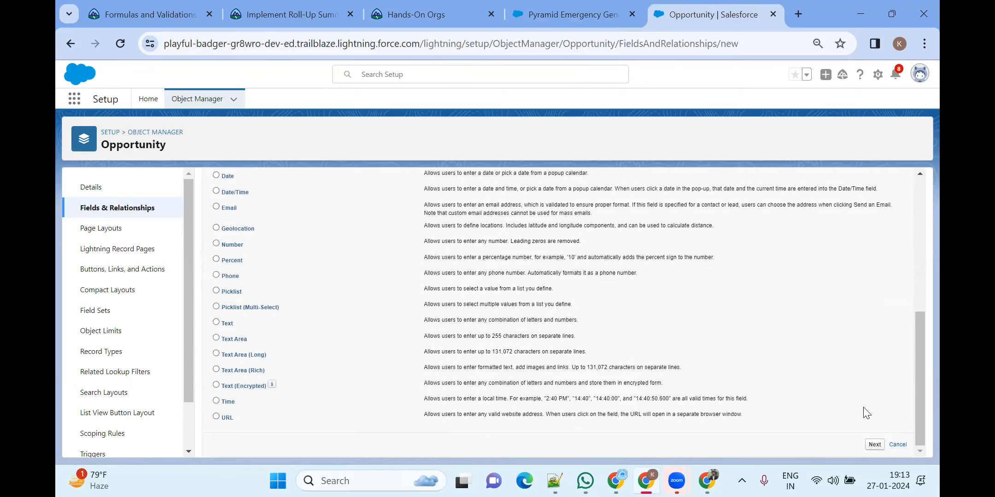
pyautogui.click(873, 445)
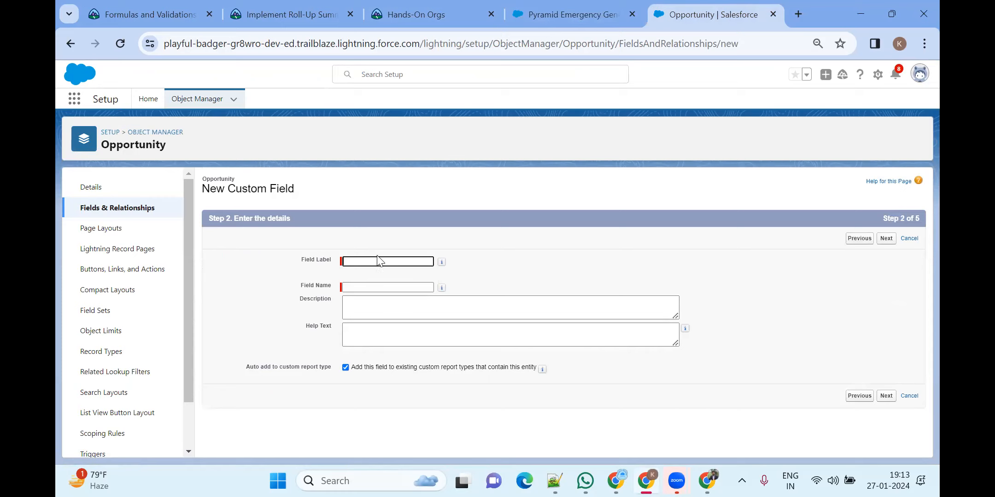
# Enter the label 'Min Sales Price' so the field name fills as Min_Sales_Price
pyautogui.click(384, 263)
pyautogui.write('Min Sales Price')
pyautogui.click(427, 289)
pyautogui.press('Tab')
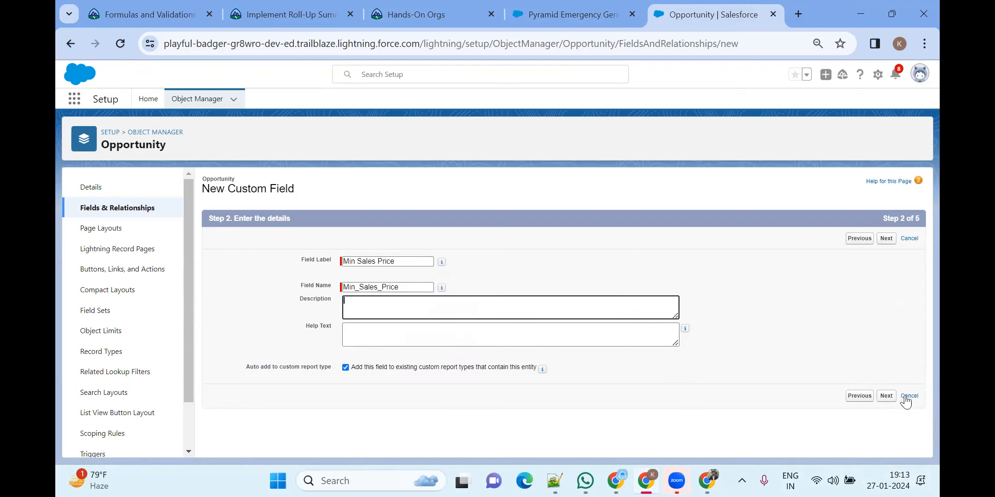
# Set the roll-up to MIN of Opportunity Product's Sales Price
pyautogui.click(886, 396)
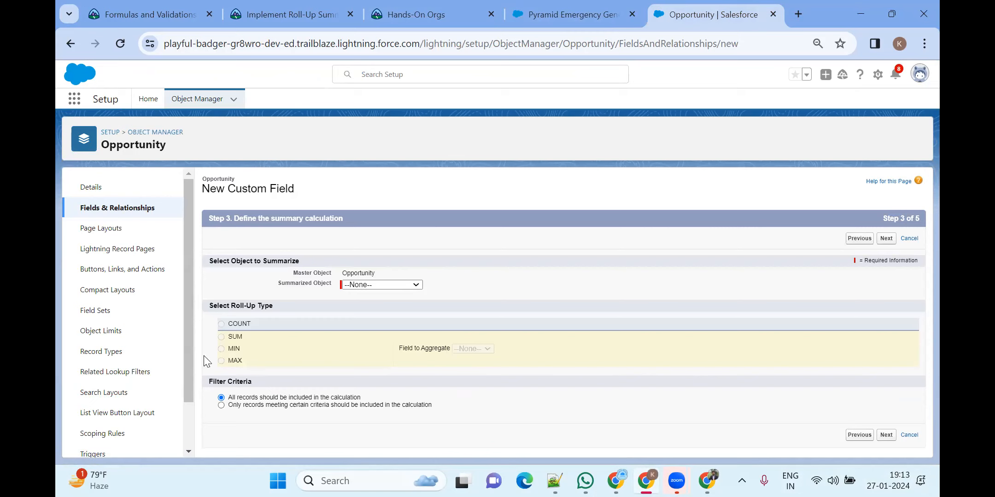
pyautogui.click(377, 284)
pyautogui.click(379, 299)
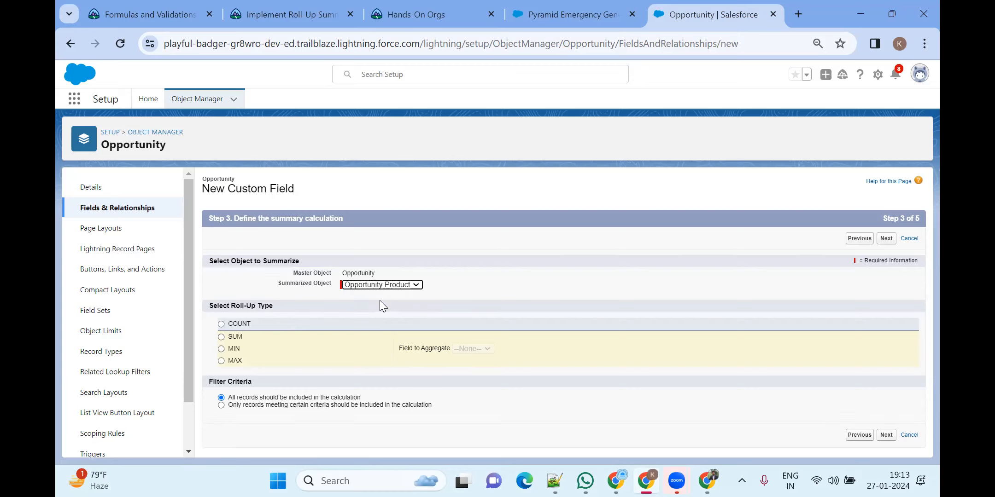
pyautogui.click(221, 349)
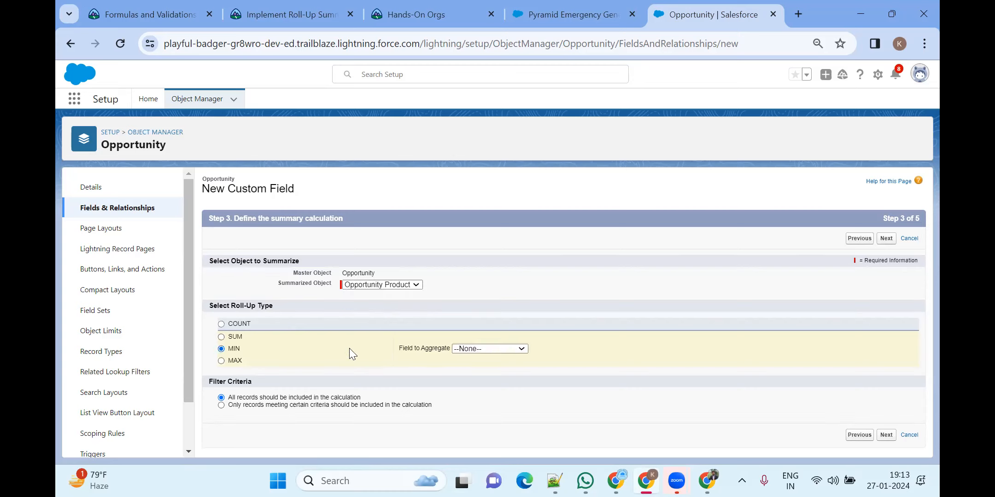
pyautogui.click(478, 348)
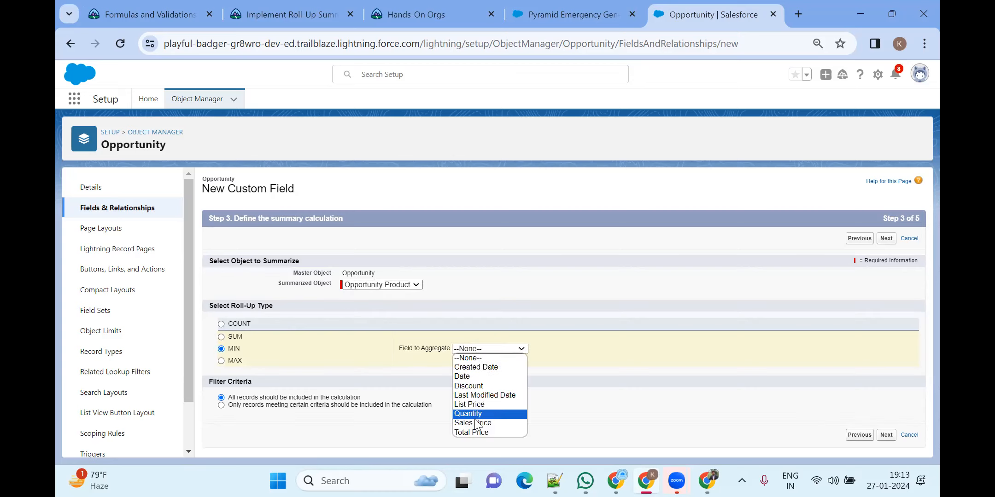
pyautogui.click(461, 423)
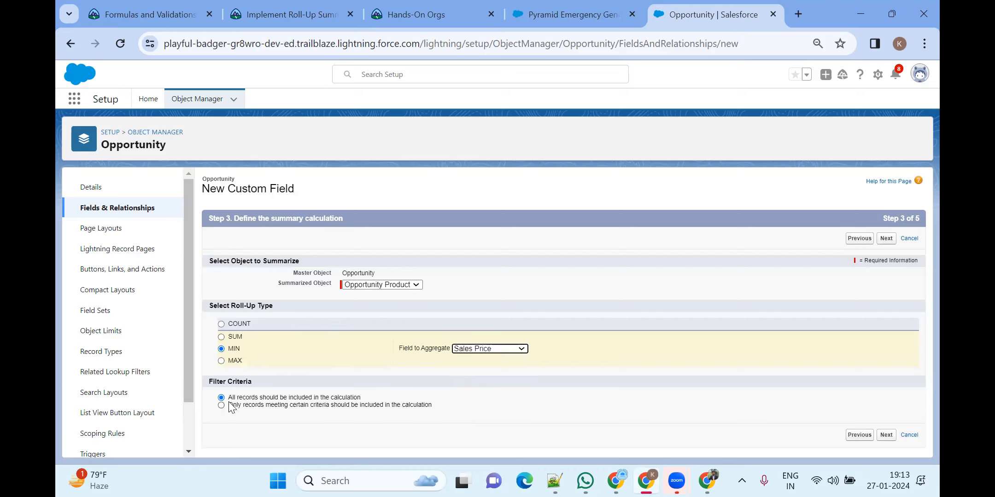
# Accept the default field-level security and page layouts, then save the field
pyautogui.click(886, 436)
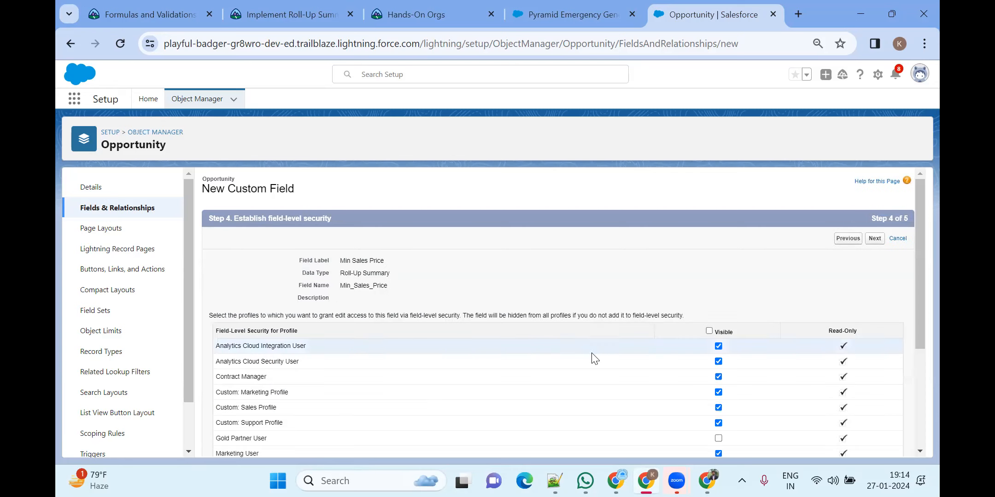
pyautogui.scroll(-3, 373, 284)
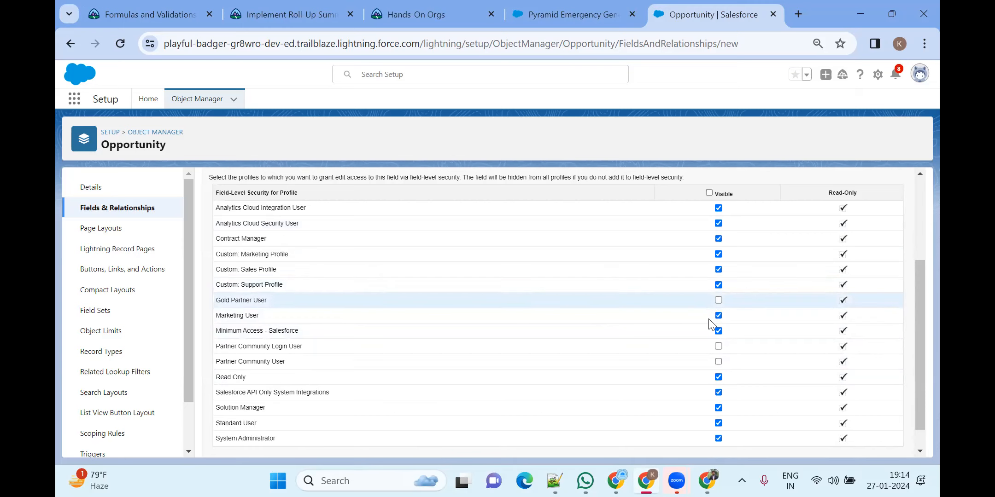
pyautogui.scroll(-1, 717, 322)
pyautogui.click(874, 444)
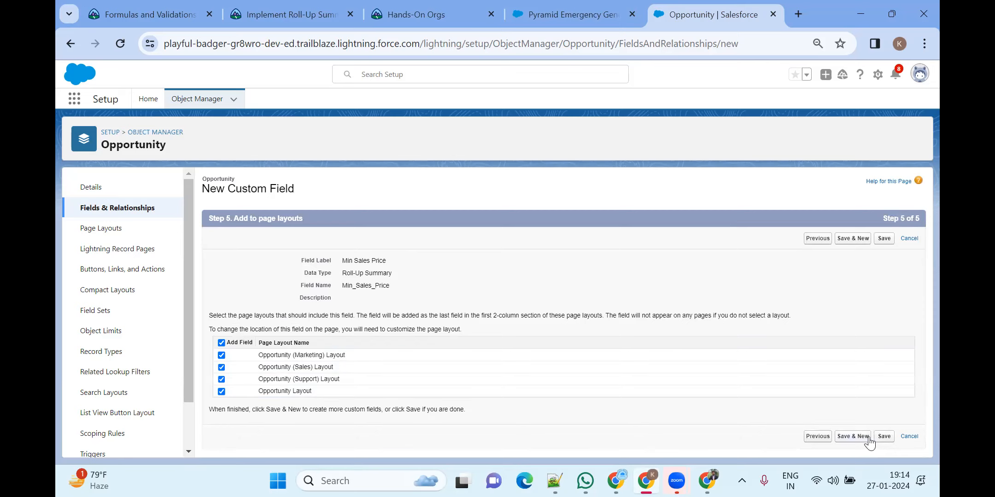
pyautogui.click(884, 437)
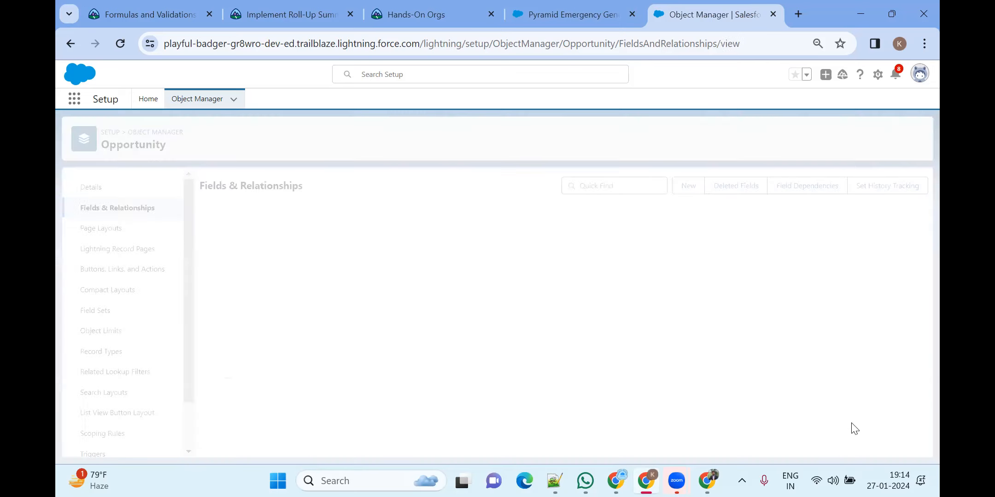
# Highlight Sum_of_Sales_prices__c and Min_Sales_Price__c with their roll-up types in the fields list
pyautogui.scroll(-6, 483, 358)
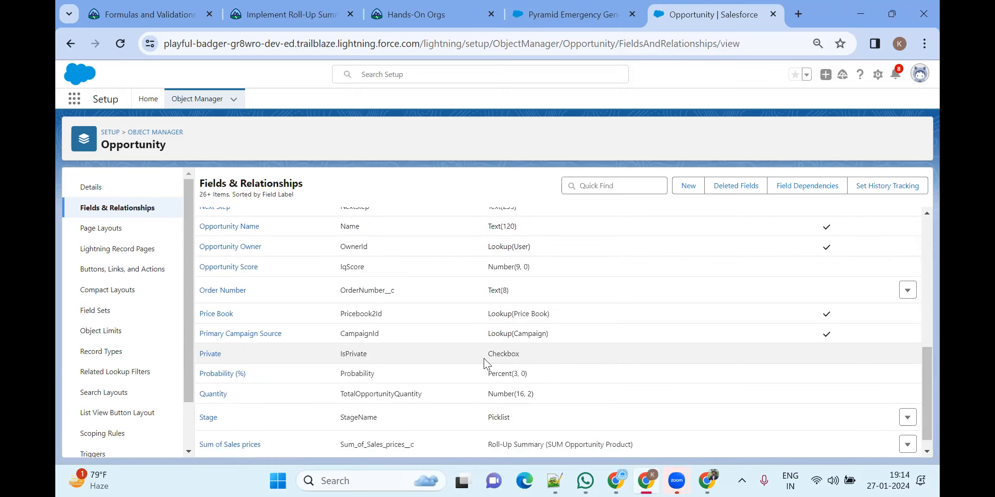
pyautogui.scroll(-1, 484, 359)
pyautogui.moveTo(488, 395); pyautogui.dragTo(633, 388)
pyautogui.moveTo(328, 390); pyautogui.dragTo(409, 393)
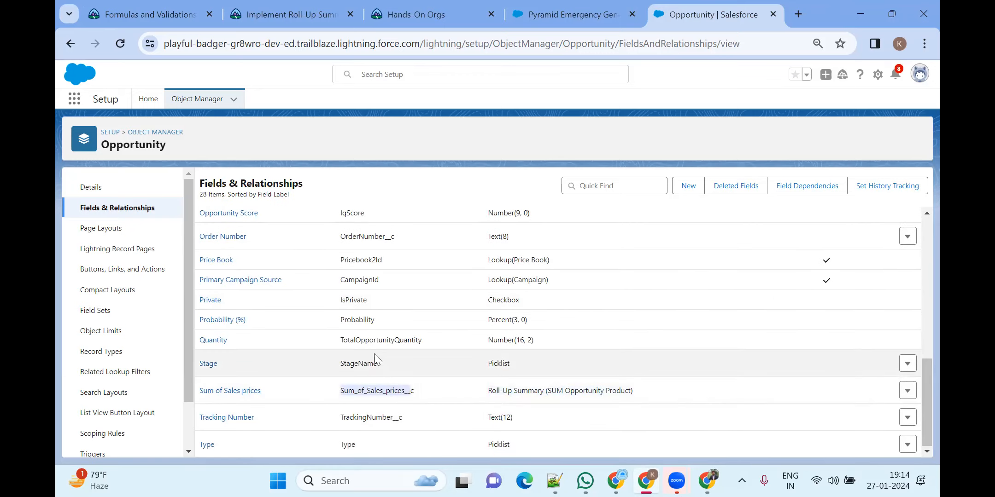
pyautogui.scroll(5, 373, 351)
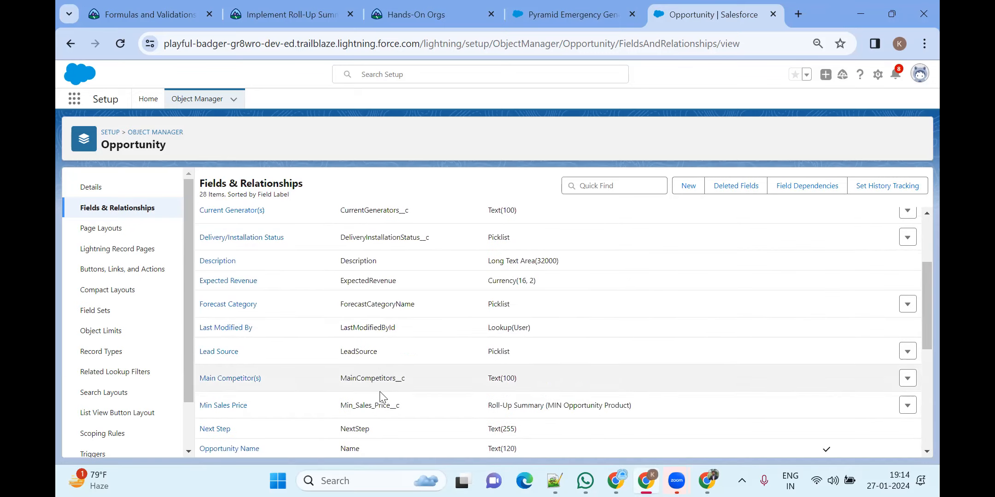
pyautogui.moveTo(342, 406); pyautogui.dragTo(453, 408)
pyautogui.moveTo(391, 405); pyautogui.dragTo(628, 417)
pyautogui.tripleClick(596, 404)
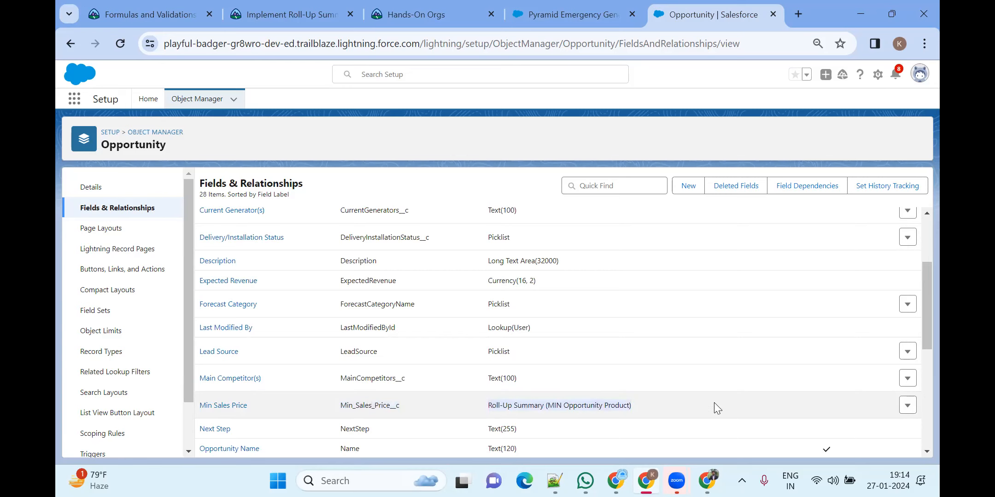
pyautogui.scroll(3, 381, 237)
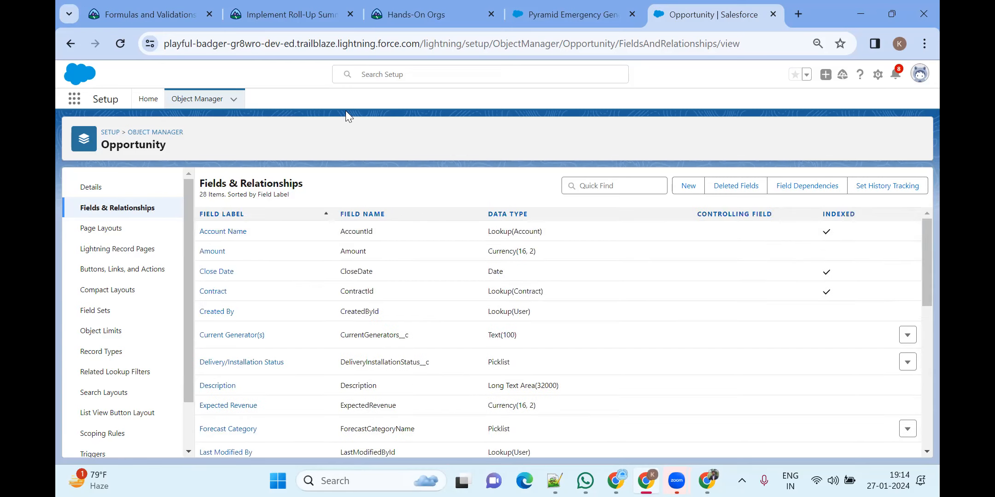
pyautogui.scroll(-5, 644, 368)
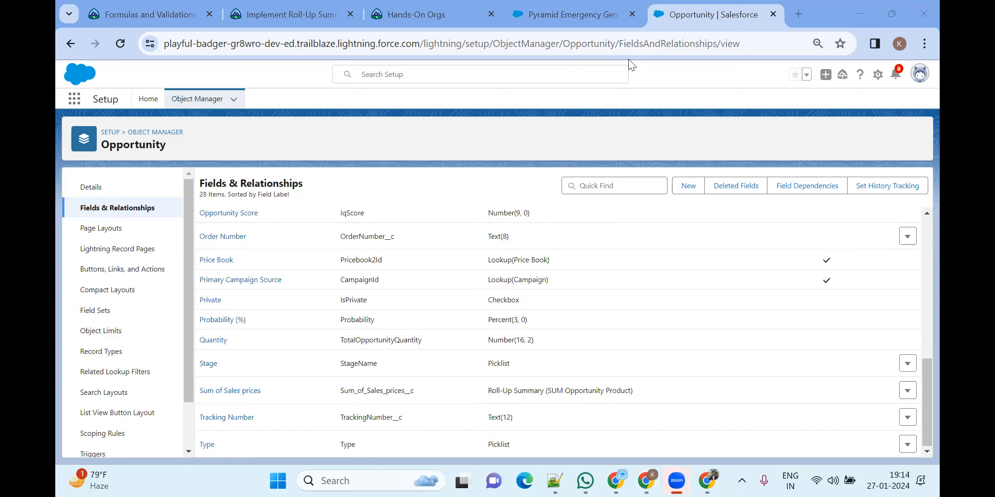
# Open the Sales app from the App Launcher in a new tab
pyautogui.click(74, 98)
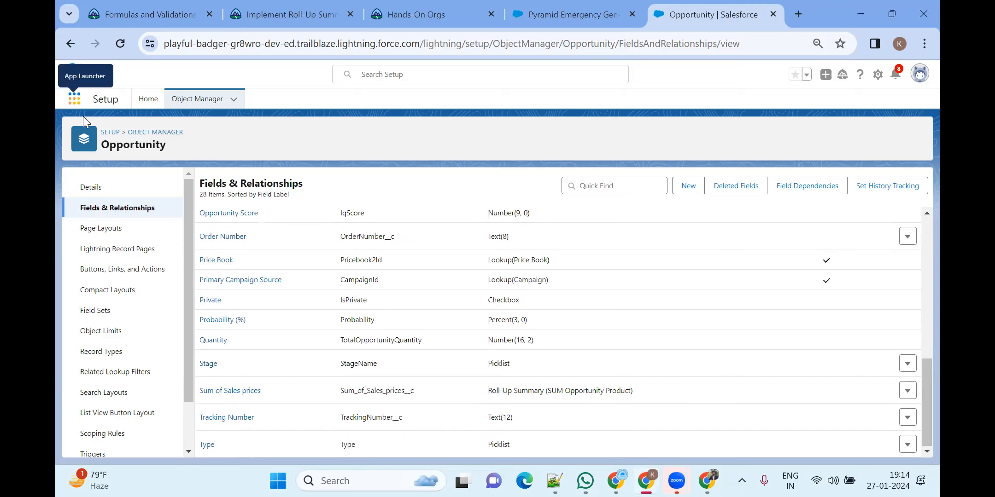
pyautogui.rightClick(104, 274)
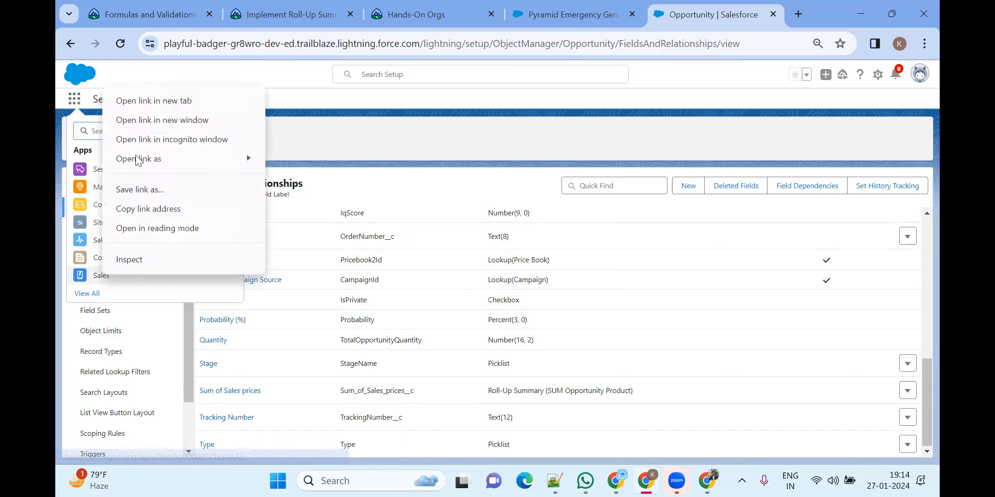
pyautogui.press('Escape')
# In the Sales app, open the Pyramid Emergency Generators opportunity and review its details
pyautogui.click(701, 15)
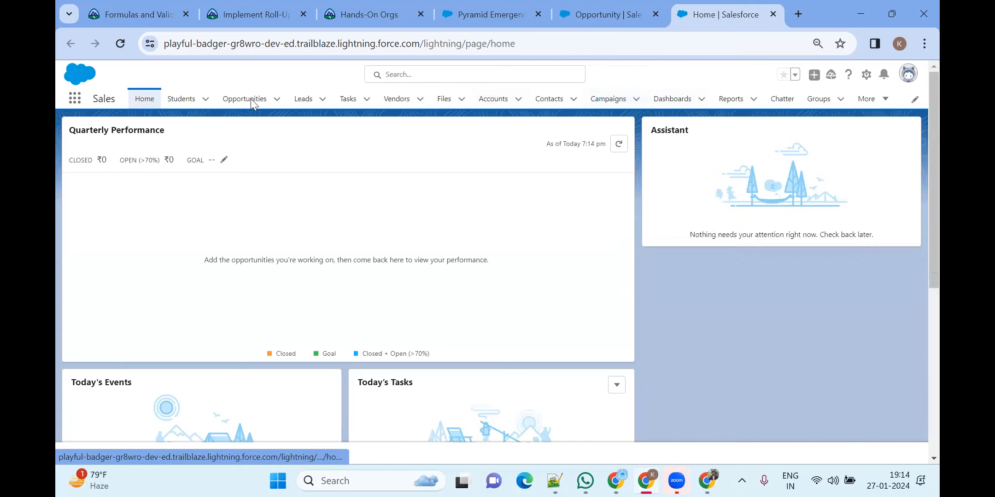
pyautogui.click(252, 100)
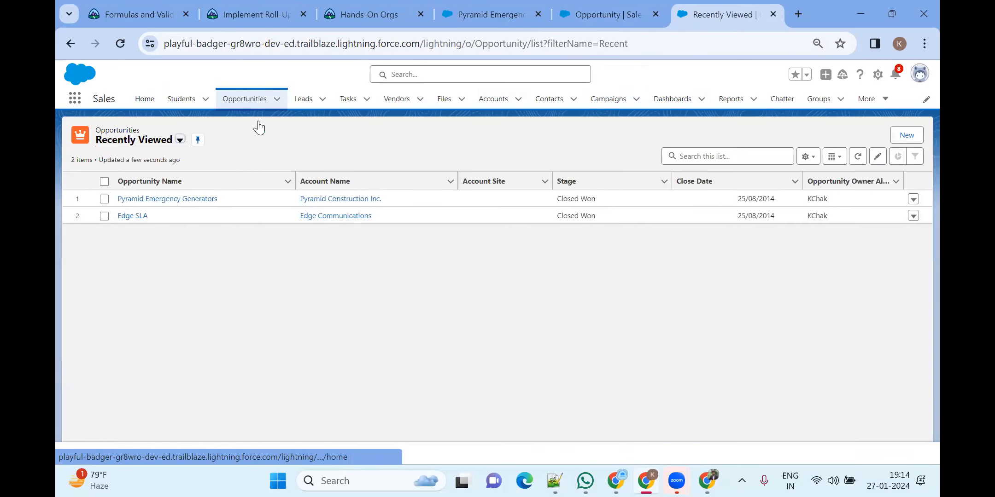
pyautogui.click(173, 198)
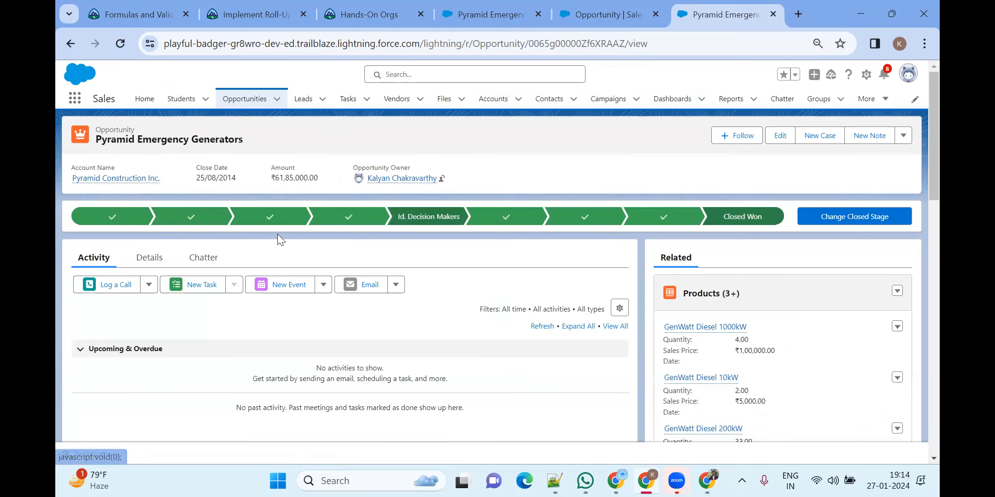
pyautogui.scroll(-5, 247, 251)
pyautogui.scroll(5, 244, 248)
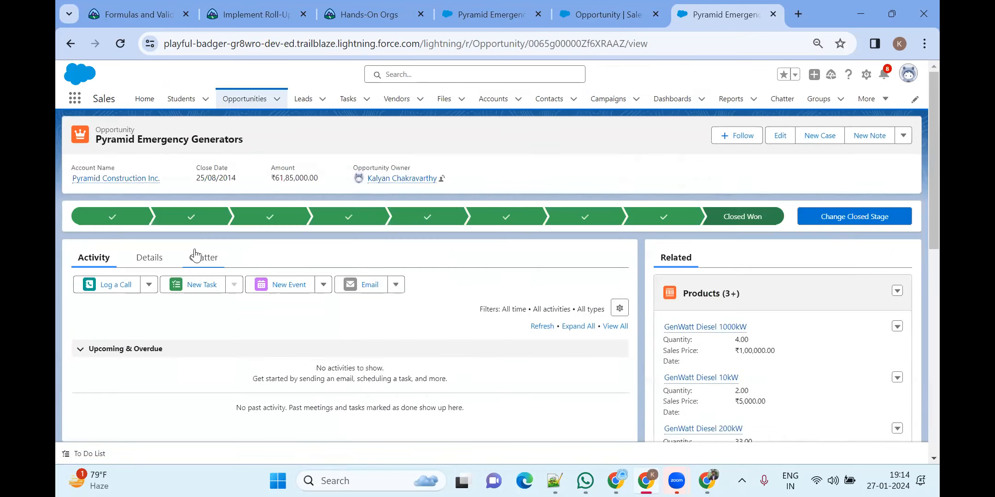
pyautogui.click(157, 256)
pyautogui.scroll(-3, 418, 291)
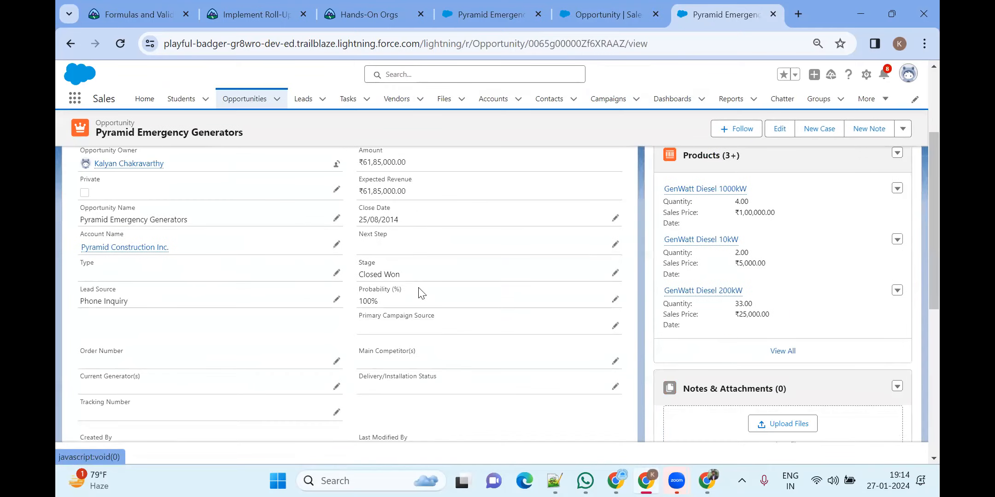
pyautogui.scroll(-3, 419, 290)
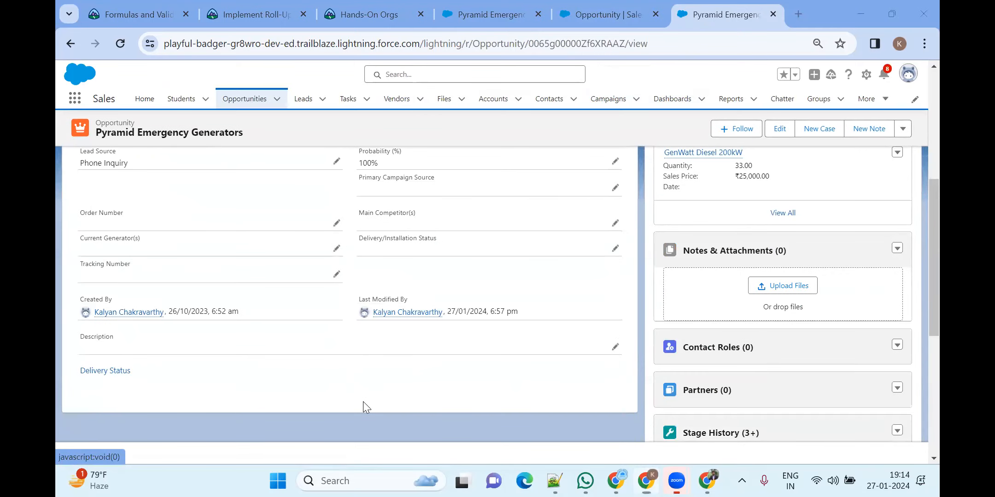
pyautogui.scroll(3, 255, 314)
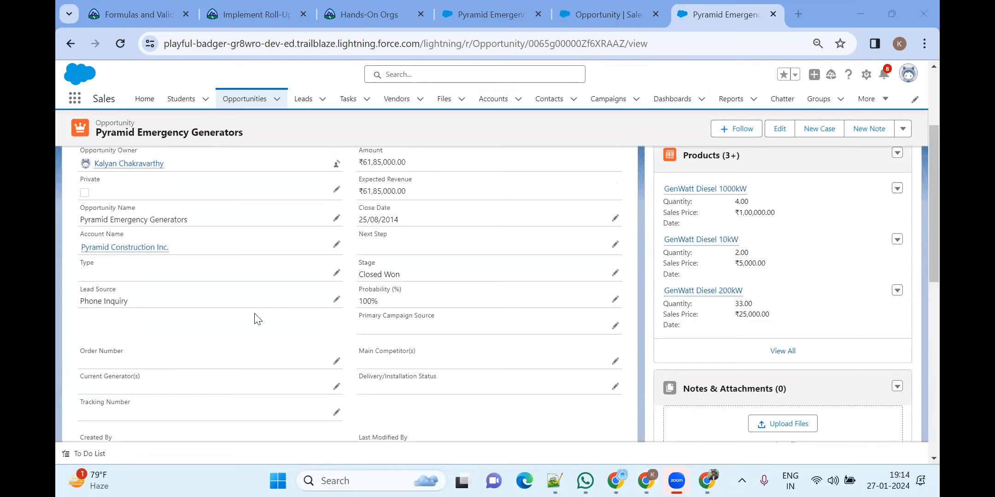
pyautogui.scroll(3, 254, 314)
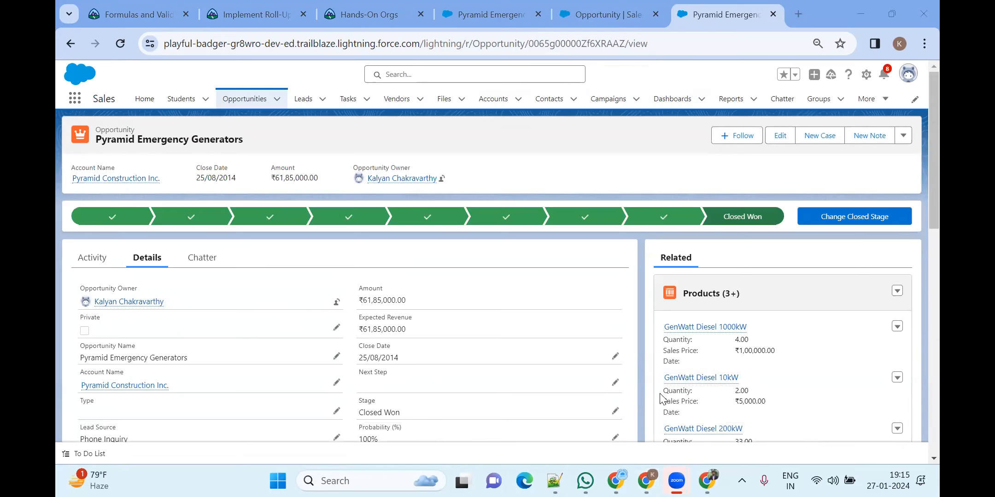
pyautogui.scroll(-3, 488, 336)
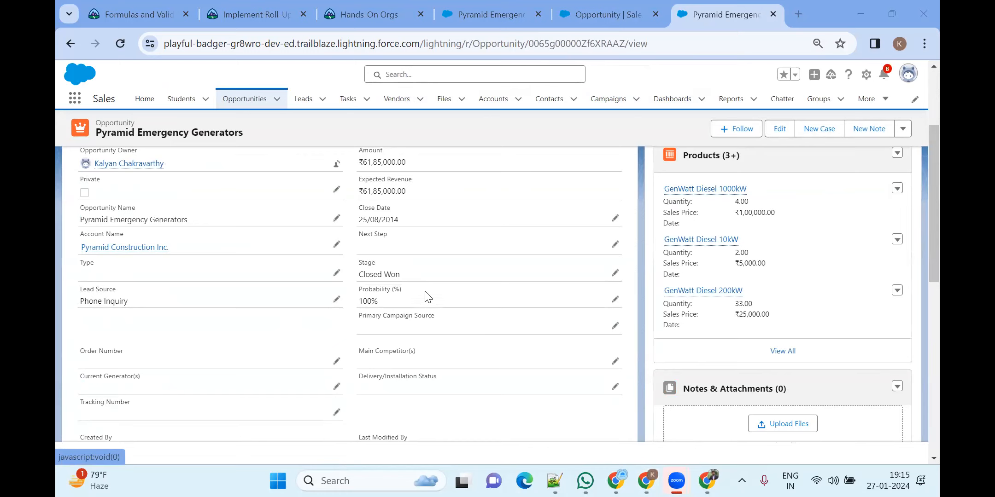
# Show the Pyramid Emergency Generators opportunity's Related products
pyautogui.click(484, 18)
pyautogui.click(225, 17)
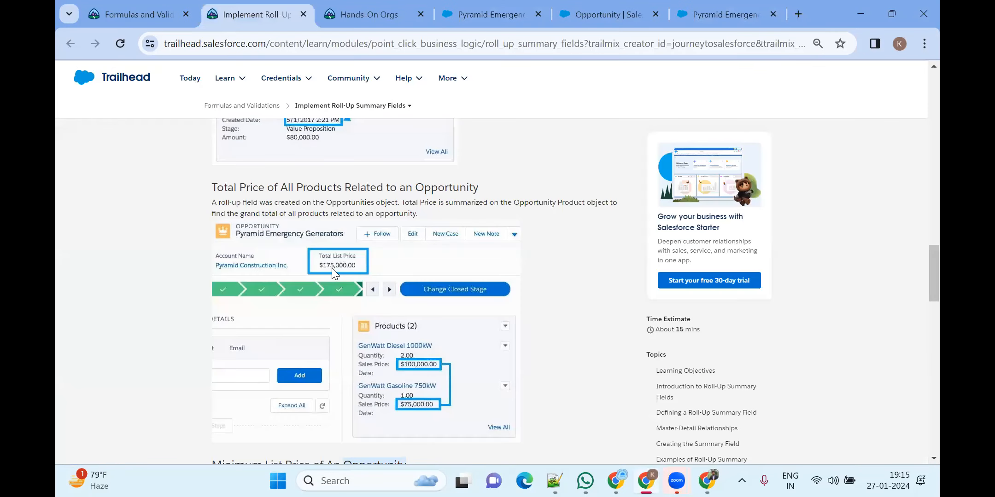
pyautogui.scroll(3, 332, 268)
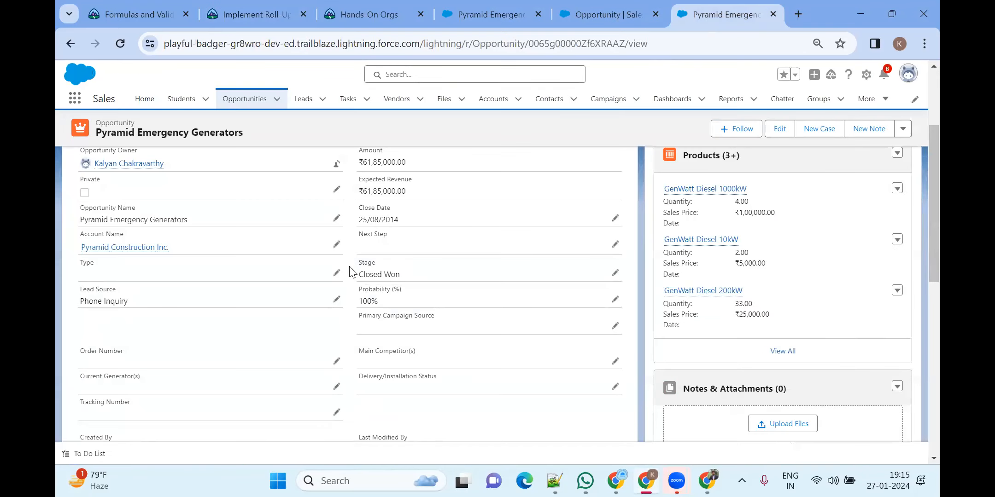
pyautogui.click(706, 17)
pyautogui.click(678, 262)
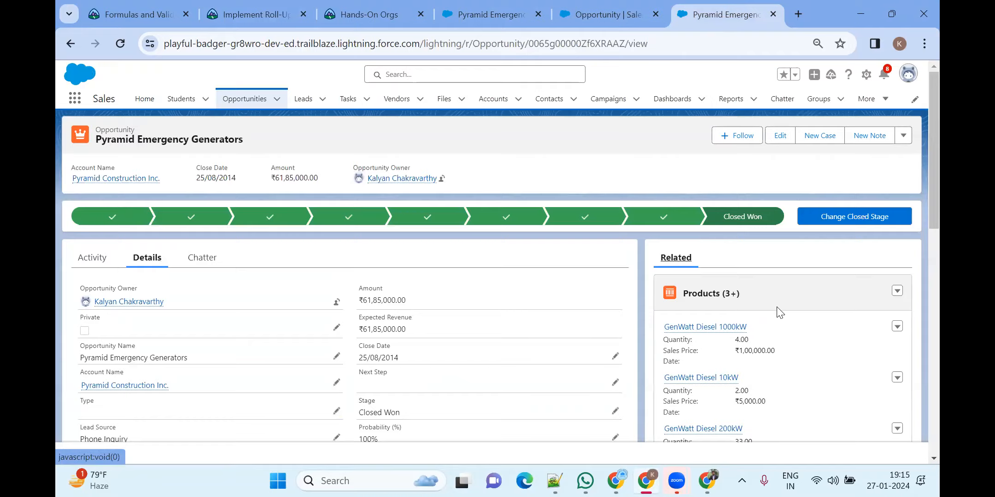
# Reload the Pyramid Emergency Generators opportunity page and scroll through its refreshed data
pyautogui.scroll(-10, 778, 312)
pyautogui.scroll(-3, 771, 311)
pyautogui.scroll(3, 771, 313)
pyautogui.scroll(-3, 770, 313)
pyautogui.scroll(10, 463, 307)
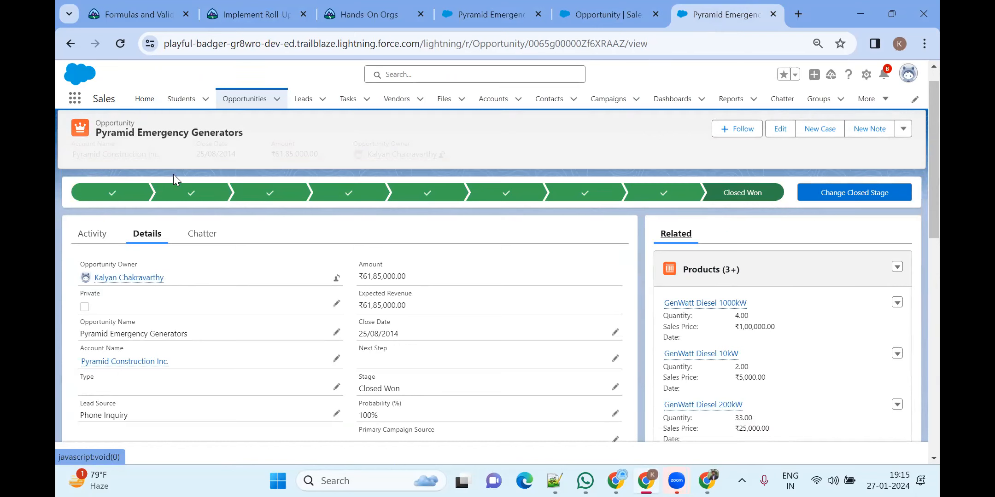
pyautogui.click(118, 44)
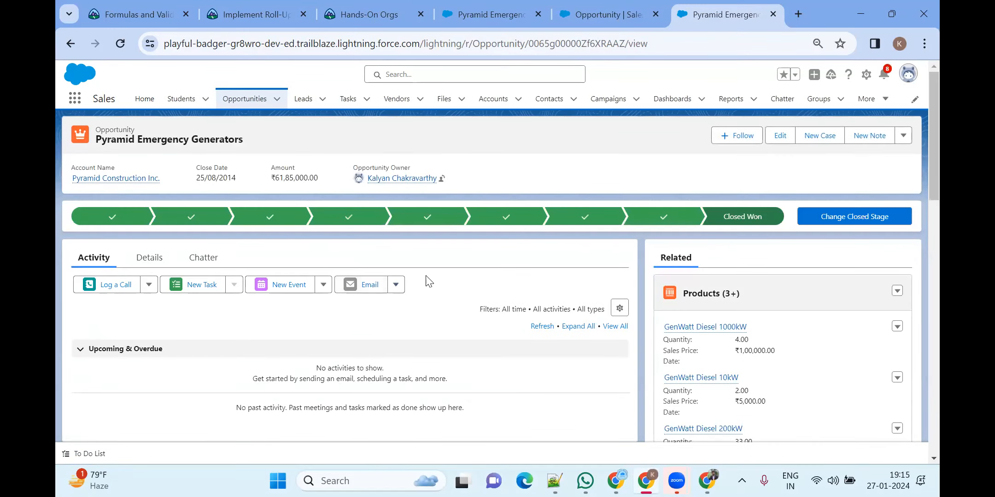
pyautogui.scroll(-6, 436, 280)
pyautogui.scroll(3, 438, 280)
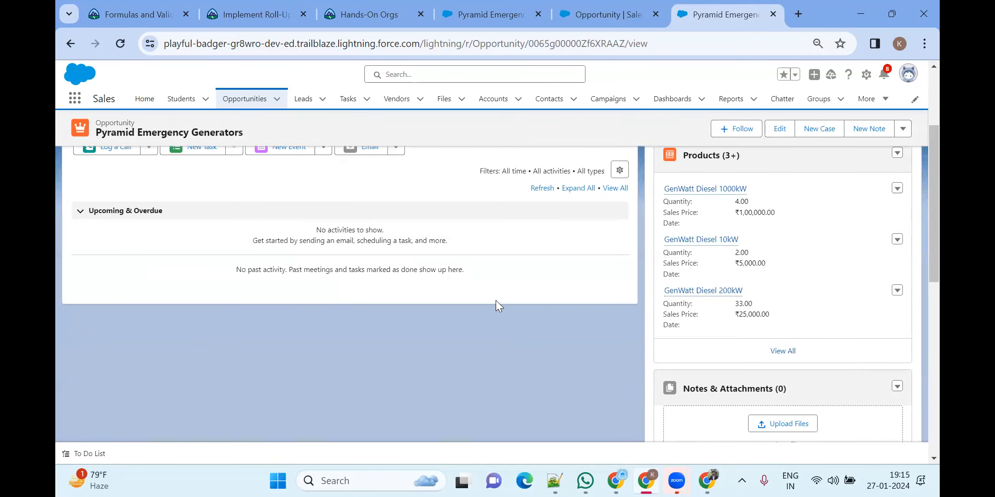
pyautogui.scroll(3, 491, 300)
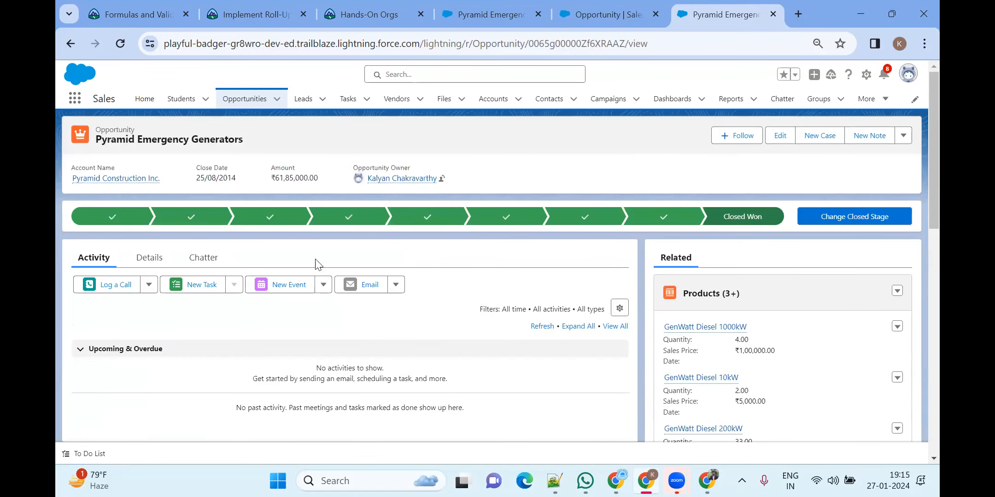
# Show the opportunity's Details and highlight the Min Sales Price field and value
pyautogui.click(147, 258)
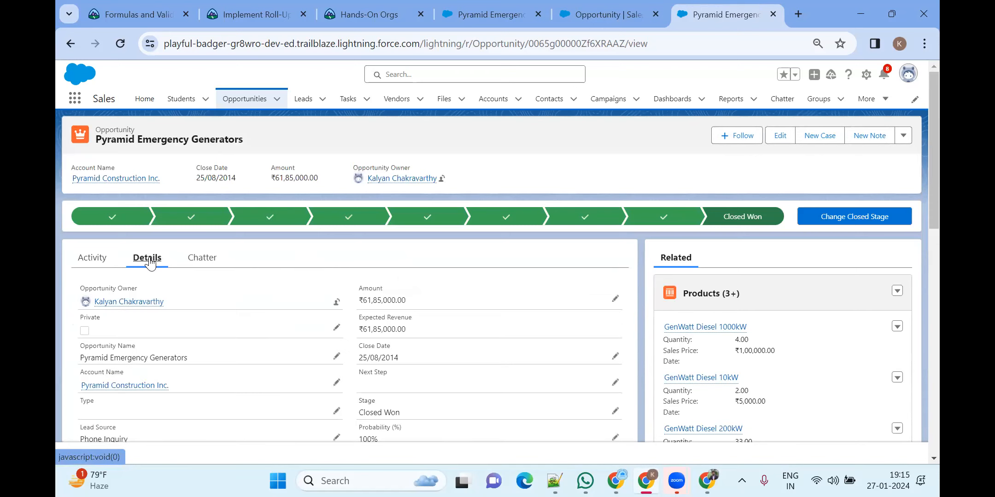
pyautogui.scroll(-3, 460, 346)
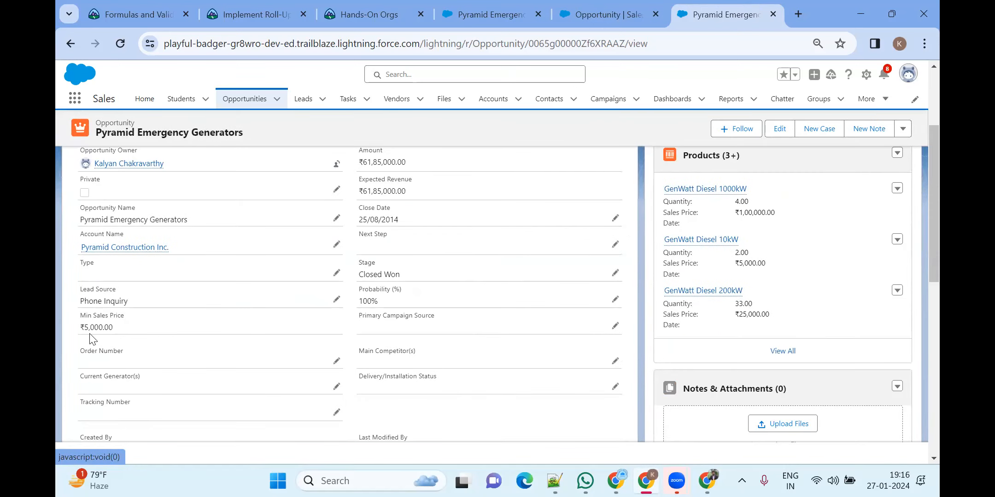
pyautogui.moveTo(74, 318); pyautogui.dragTo(179, 330)
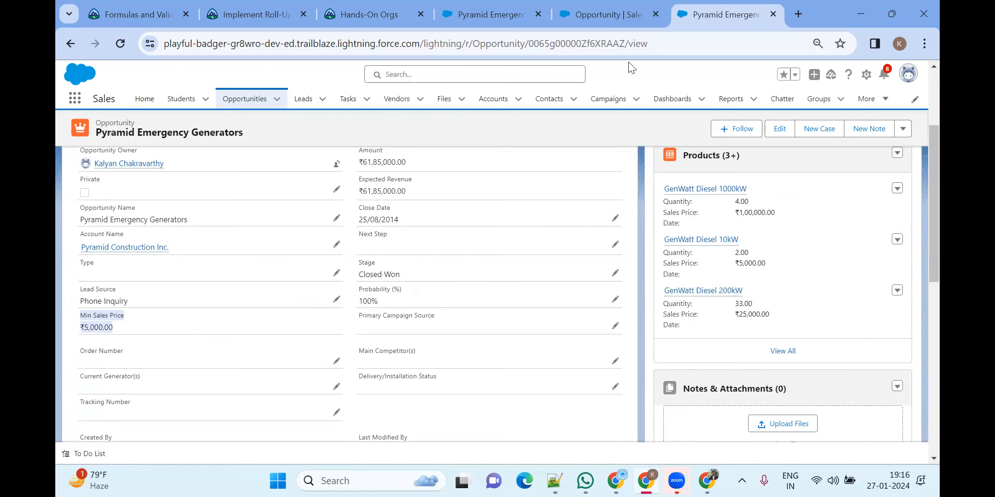
# Review the Opportunity field definitions in setup to confirm Min Sales Price's roll-up type
pyautogui.click(613, 16)
pyautogui.click(377, 182)
pyautogui.scroll(10, 352, 263)
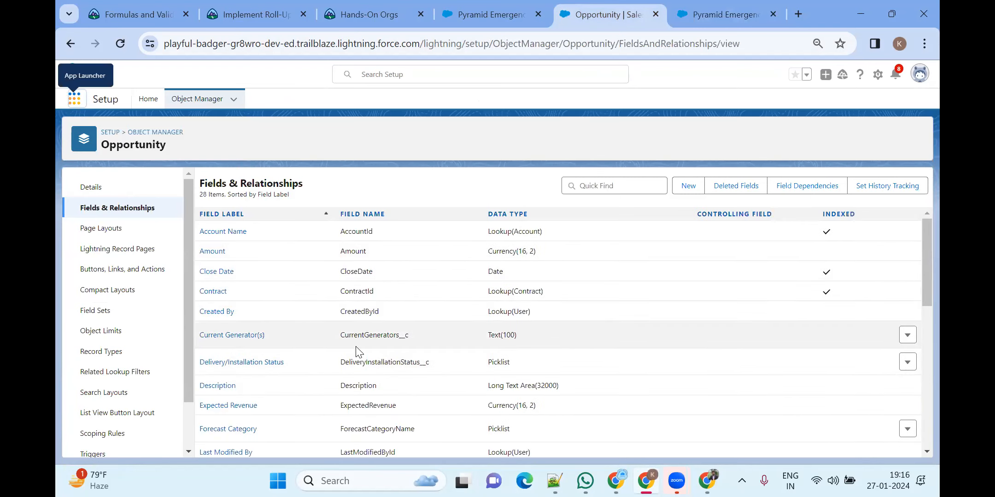
pyautogui.scroll(-3, 357, 352)
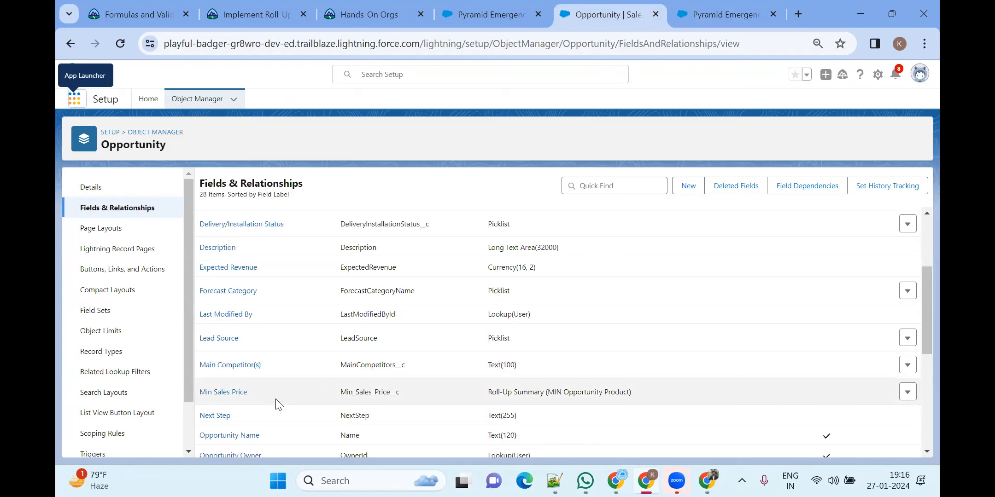
# Back on the record's Details, highlight Min Sales Price showing ₹5,000.00
pyautogui.click(483, 23)
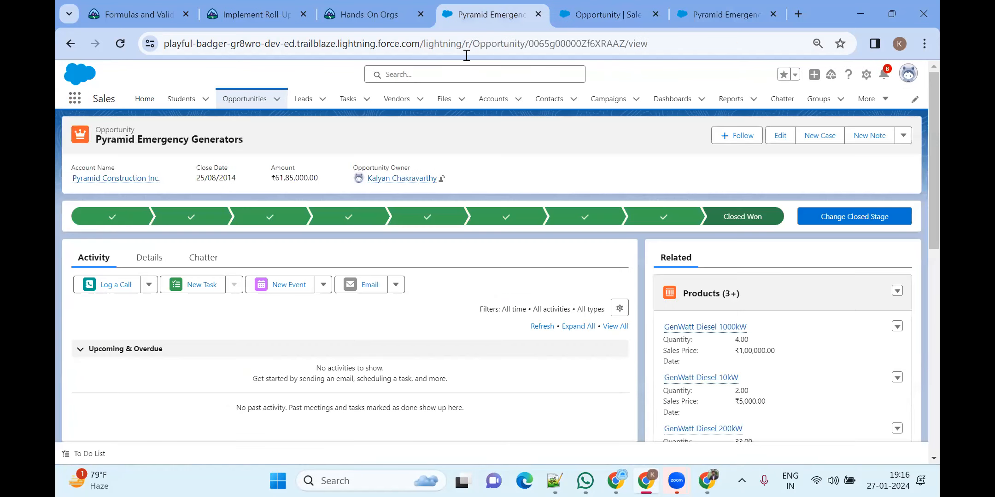
pyautogui.click(147, 258)
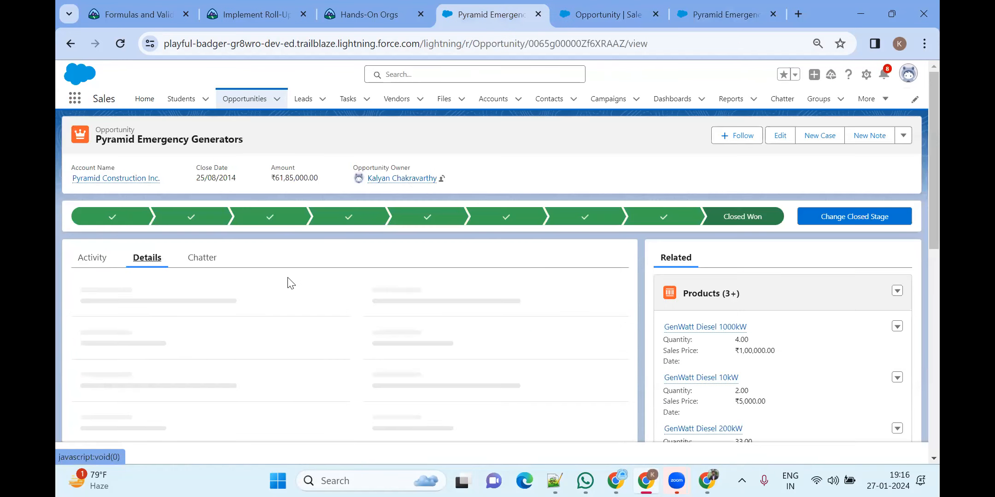
pyautogui.scroll(-5, 231, 291)
pyautogui.scroll(2, 230, 294)
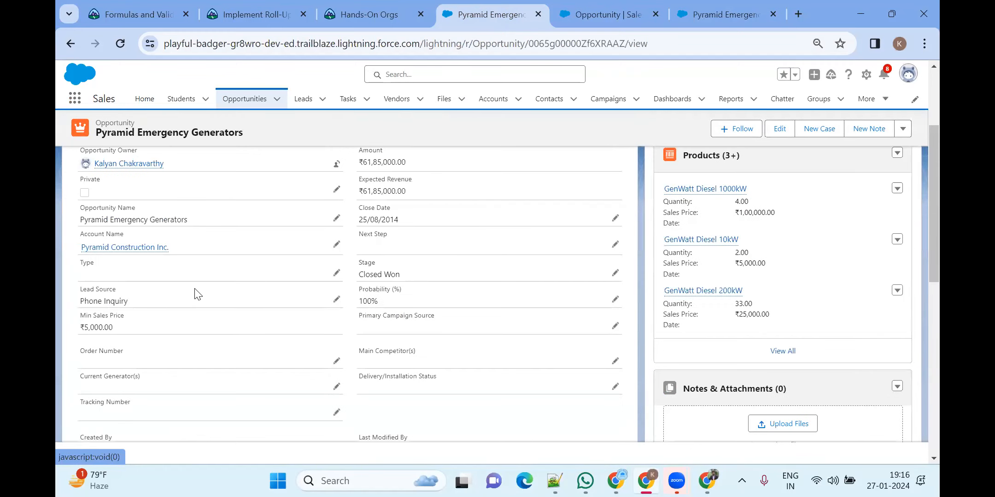
pyautogui.moveTo(77, 318); pyautogui.dragTo(166, 328)
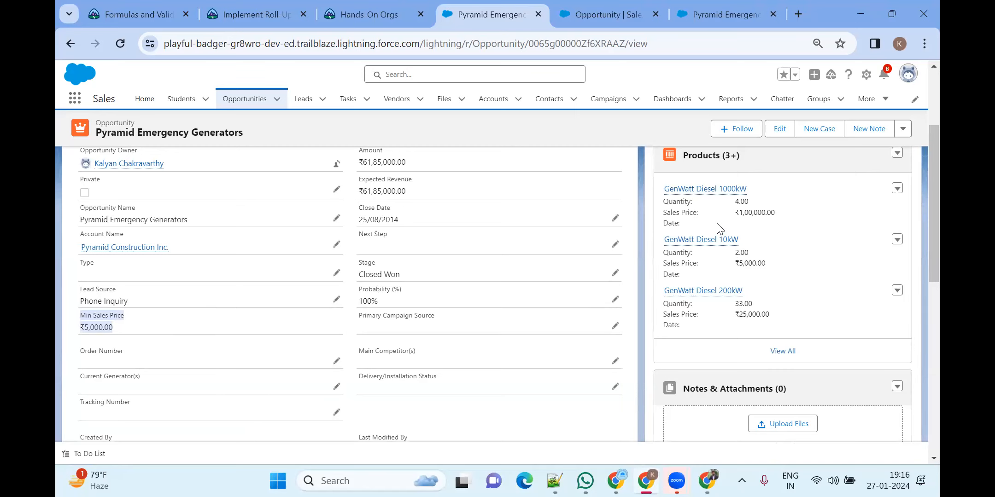
pyautogui.click(785, 353)
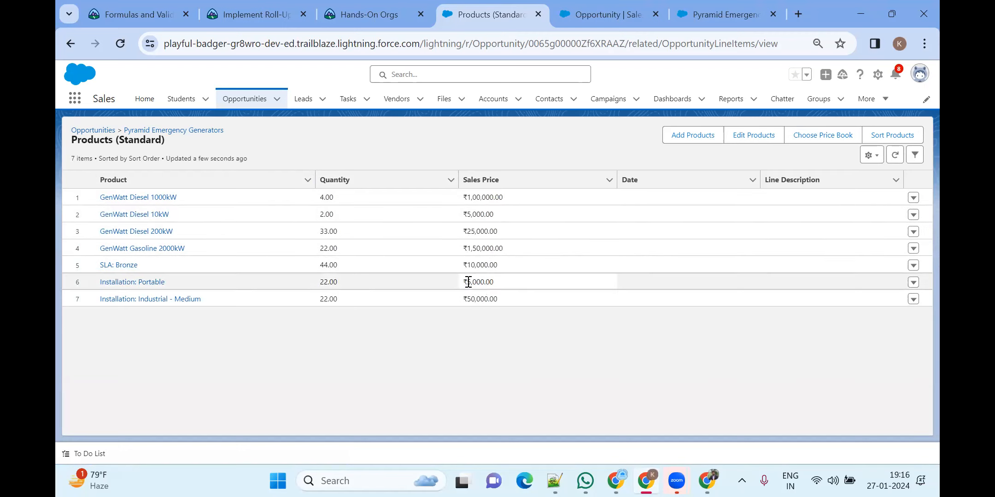
pyautogui.click(370, 23)
pyautogui.moveTo(349, 78)
pyautogui.scroll(6, 407, 181)
pyautogui.click(484, 14)
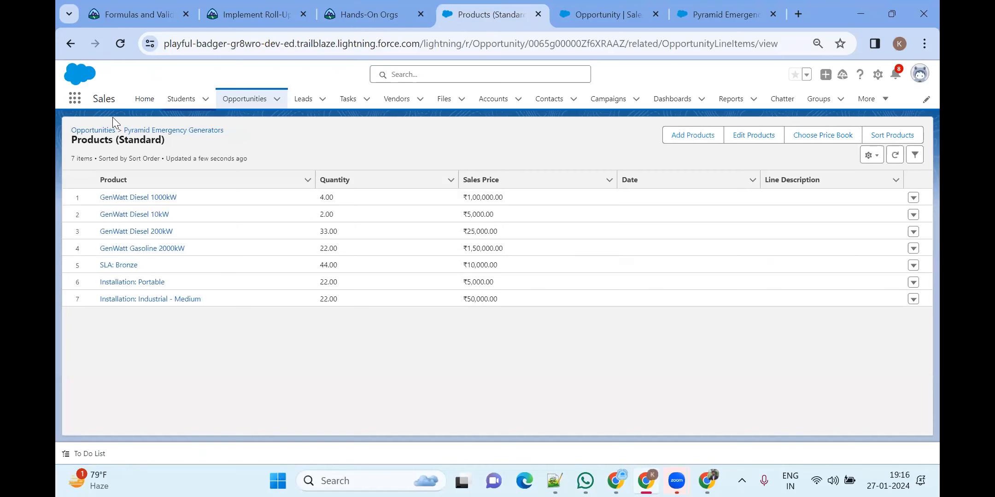
pyautogui.click(70, 43)
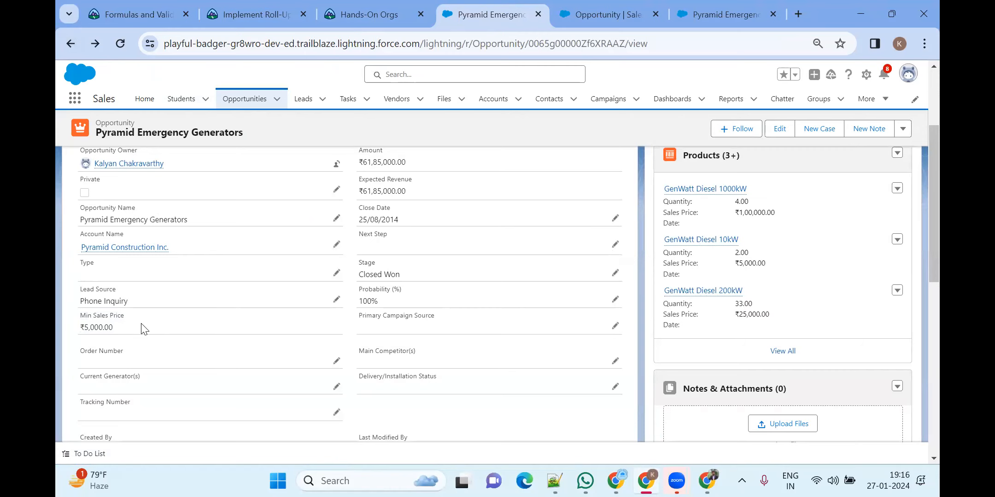
pyautogui.scroll(2, 142, 324)
pyautogui.scroll(-6, 142, 323)
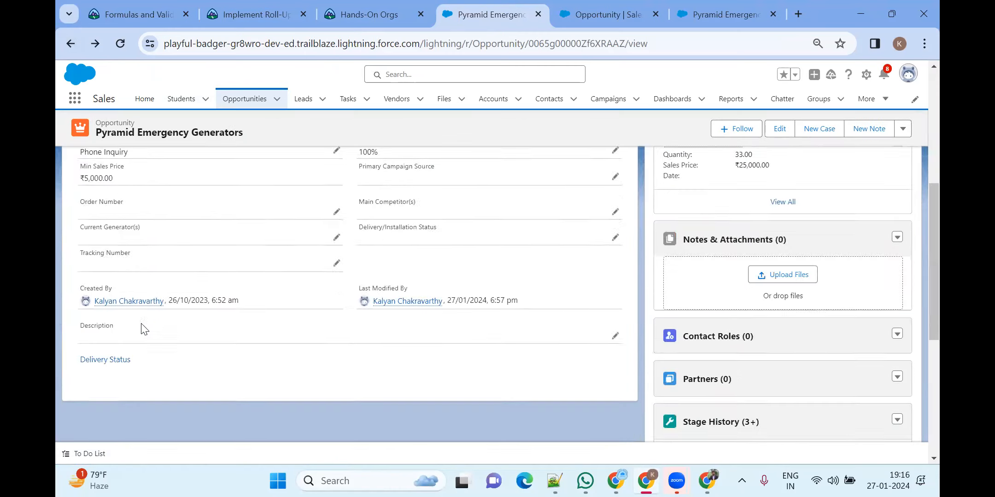
pyautogui.scroll(2, 142, 324)
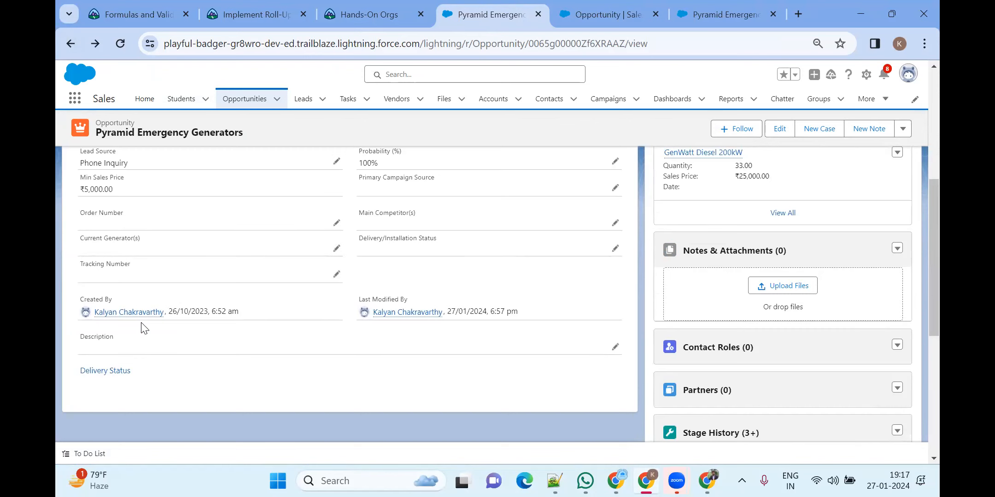
pyautogui.scroll(3, 141, 328)
pyautogui.hotkey('ctrl', 'f')
pyautogui.write('tot')
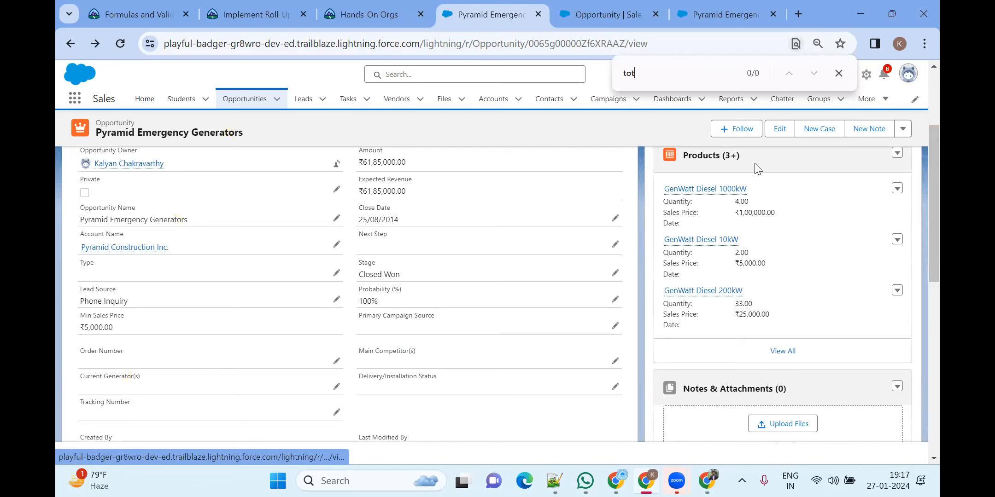
pyautogui.click(635, 15)
pyautogui.scroll(-5, 415, 299)
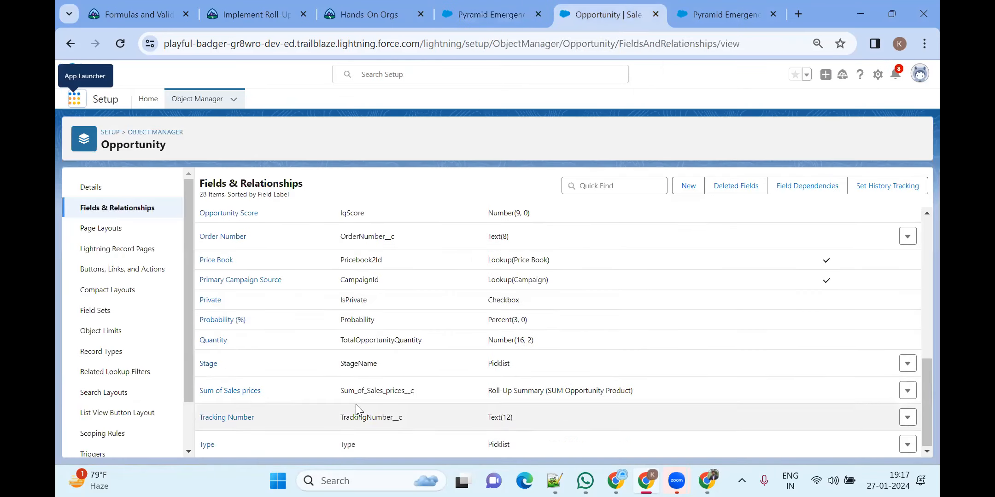
pyautogui.click(498, 15)
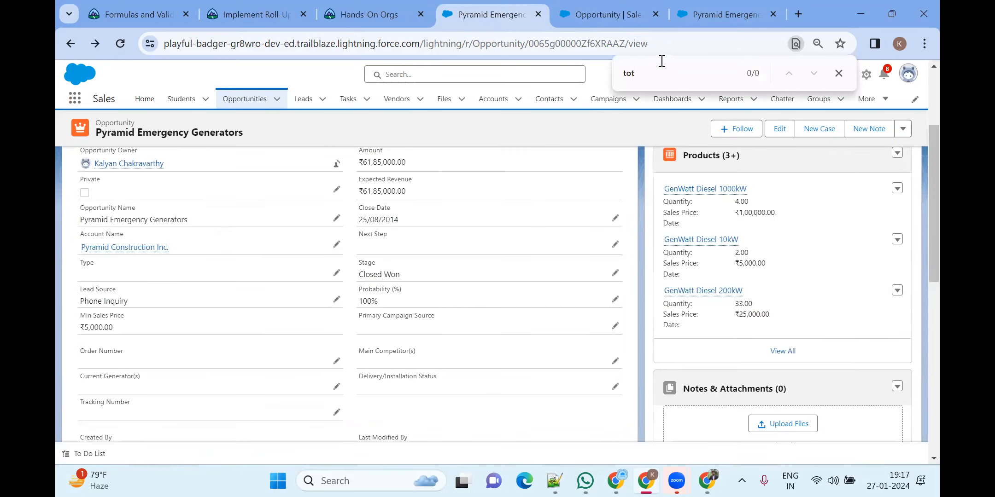
pyautogui.press('BackSpace')
pyautogui.write('siu')
pyautogui.press('BackSpace')
pyautogui.write('u')
pyautogui.scroll(-5, 363, 295)
pyautogui.scroll(2, 379, 294)
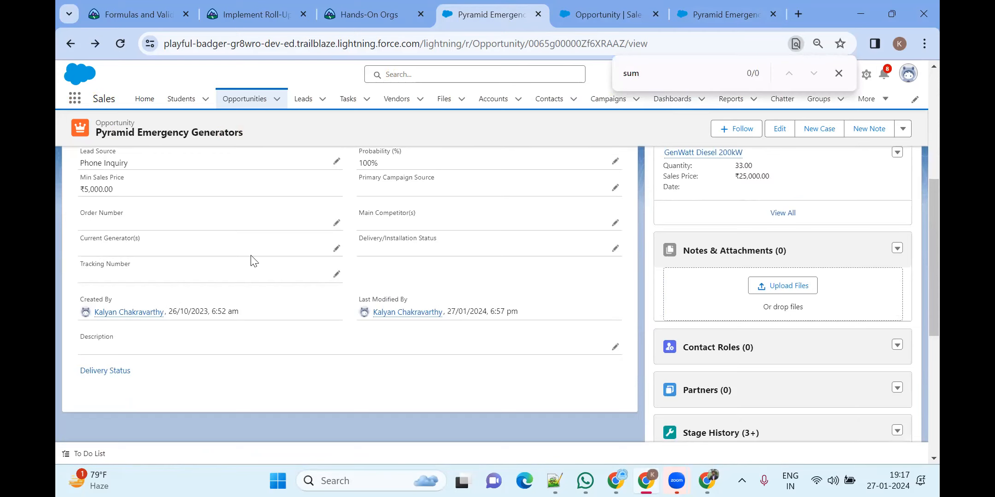
pyautogui.scroll(3, 252, 260)
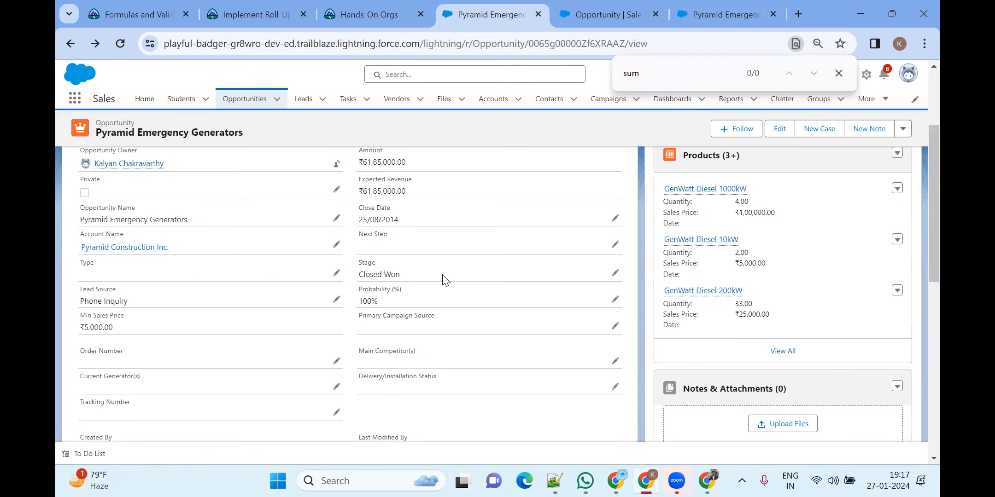
pyautogui.scroll(3, 445, 278)
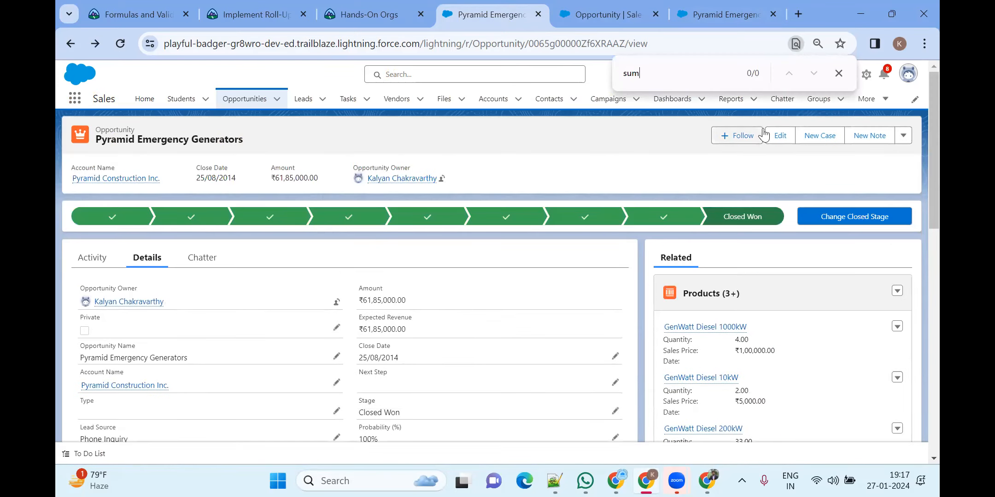
pyautogui.click(839, 74)
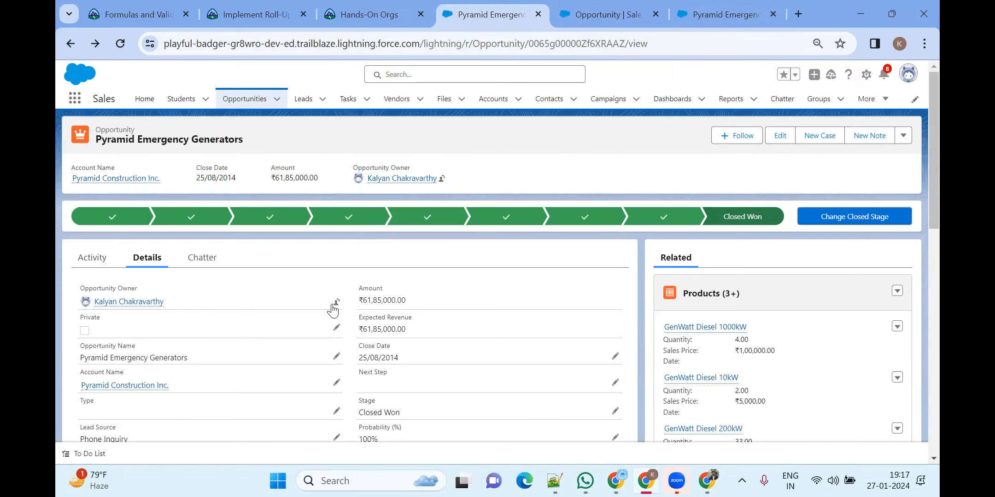
pyautogui.scroll(-3, 333, 310)
pyautogui.moveTo(78, 320); pyautogui.dragTo(117, 329)
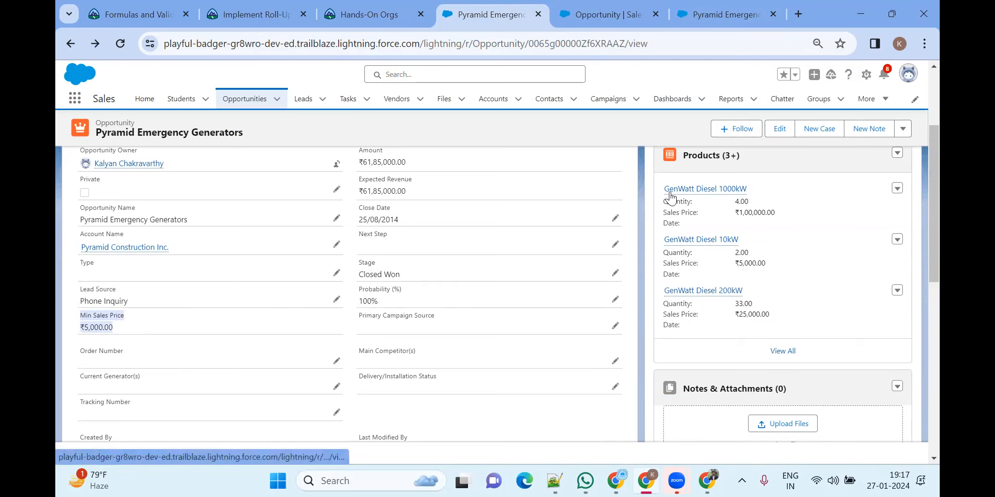
pyautogui.moveTo(667, 198)
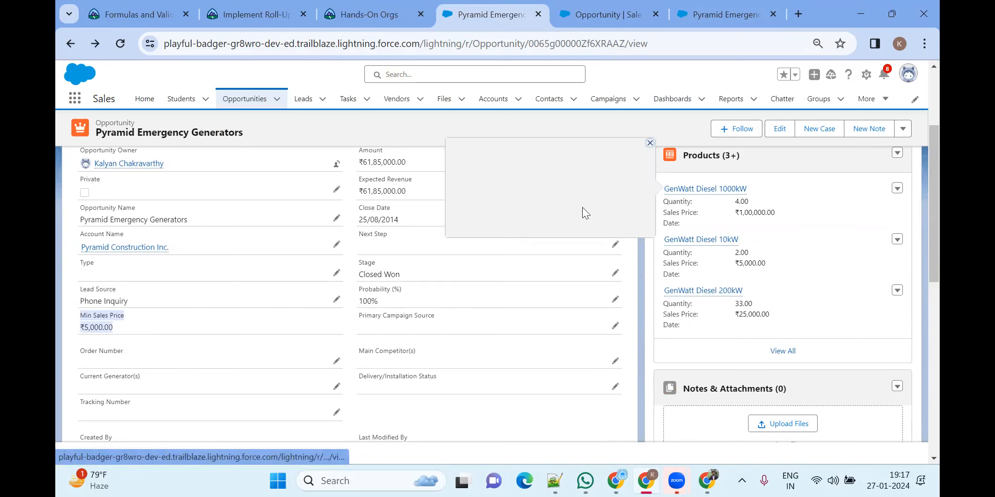
pyautogui.click(379, 123)
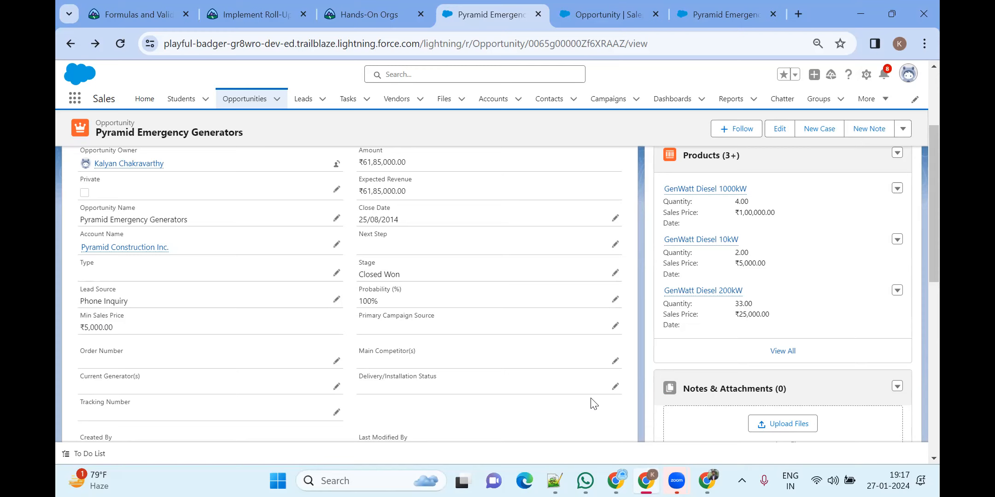
# Copy the Implement Roll-Up Summary Fields link address from the Formulas and Validations page, then switch to WhatsApp
pyautogui.hotkey('alt', 'Tab')
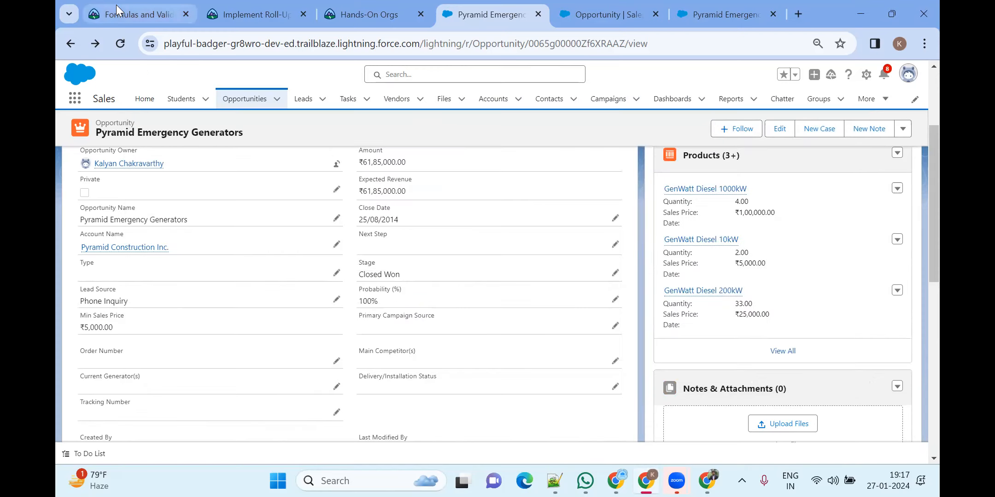
pyautogui.click(117, 12)
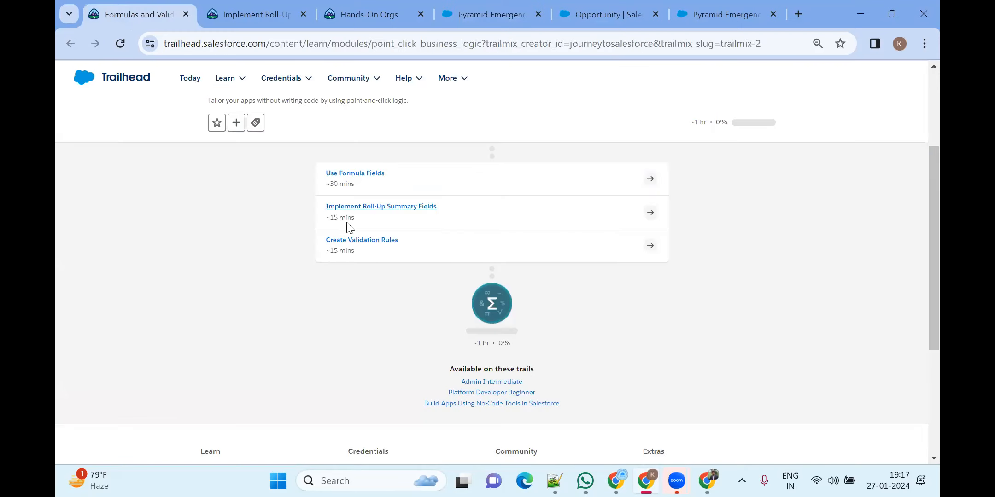
pyautogui.rightClick(367, 215)
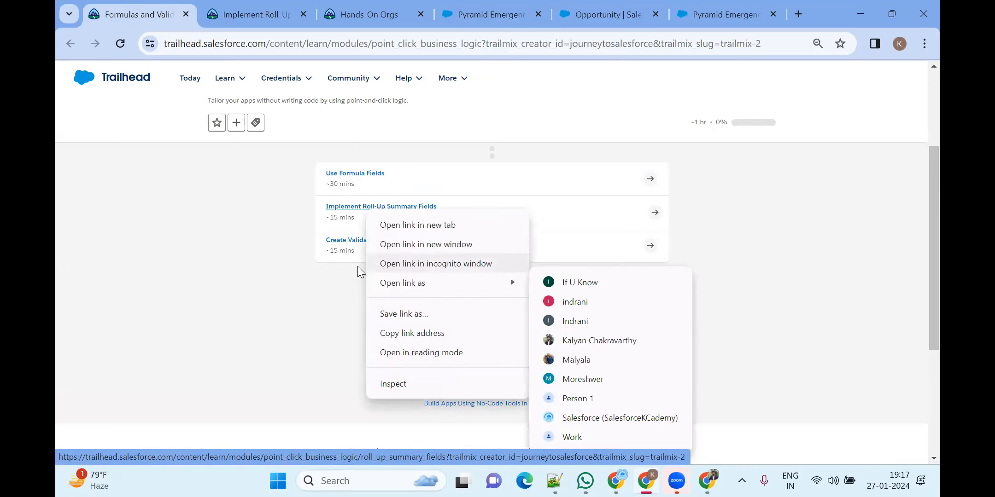
pyautogui.click(395, 318)
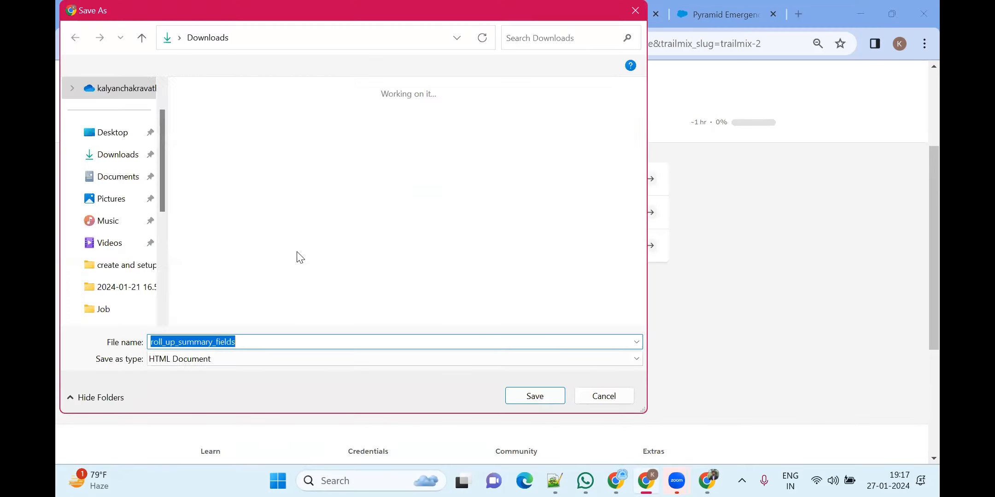
pyautogui.click(635, 10)
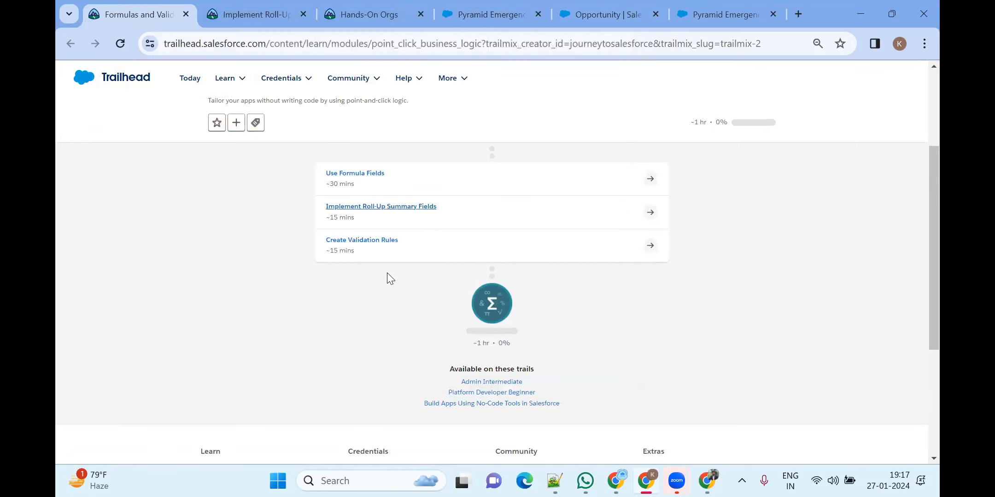
pyautogui.rightClick(414, 211)
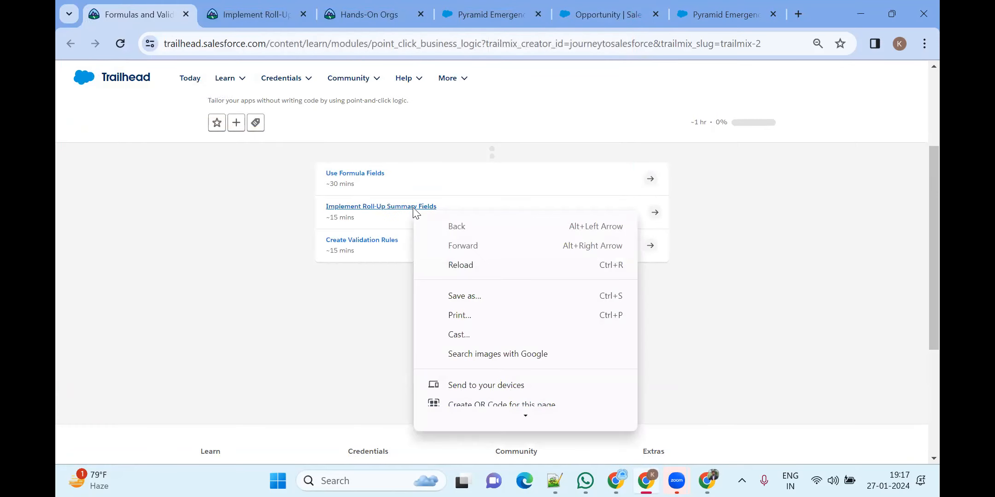
pyautogui.click(282, 339)
pyautogui.rightClick(356, 207)
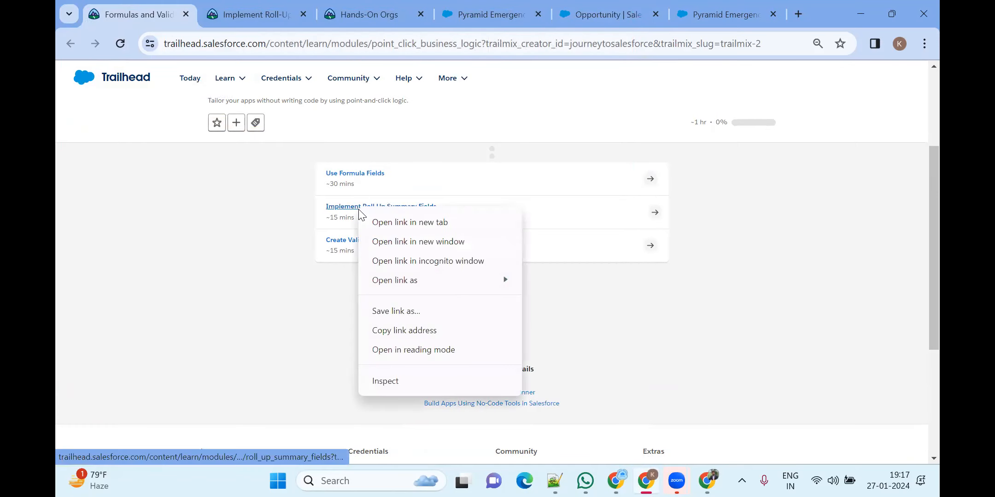
pyautogui.click(405, 330)
pyautogui.hotkey('alt', 'Tab')
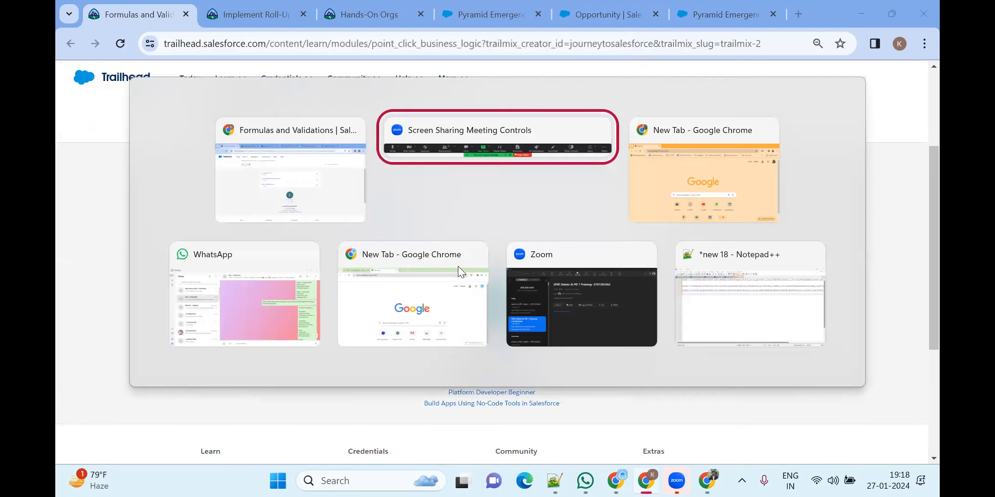
pyautogui.click(250, 321)
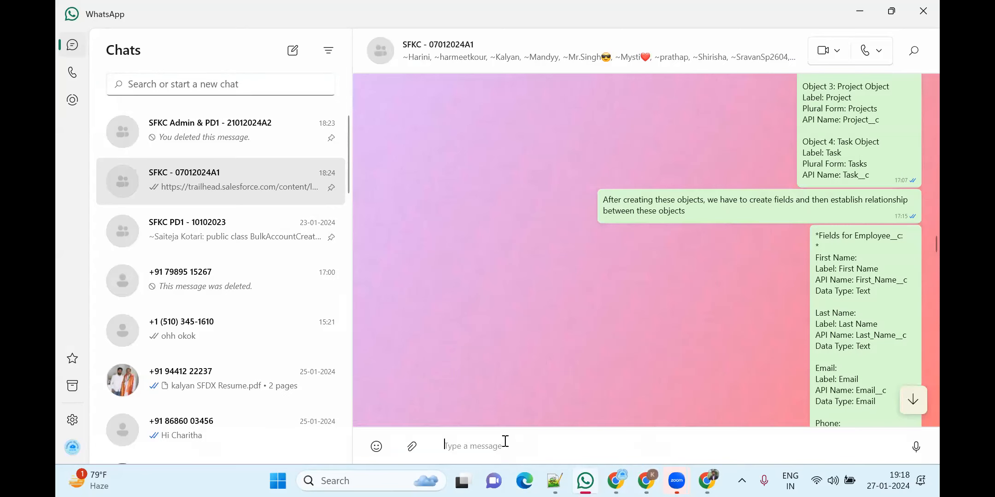
# Paste and send the roll-up summary fields unit link in the WhatsApp group chat
pyautogui.click(501, 441)
pyautogui.hotkey('ctrl', 'v')
pyautogui.press('Return')
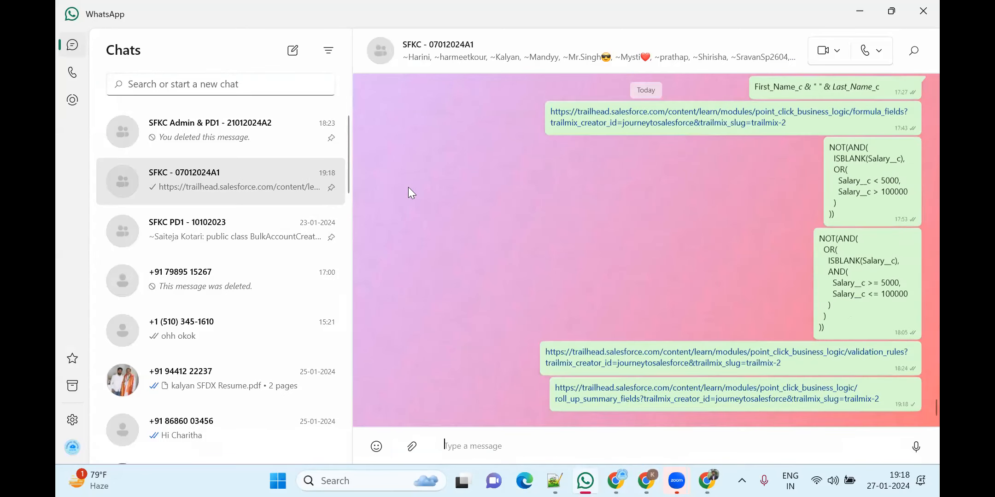
# Switch from WhatsApp back to the Trailhead browser window
pyautogui.click(689, 276)
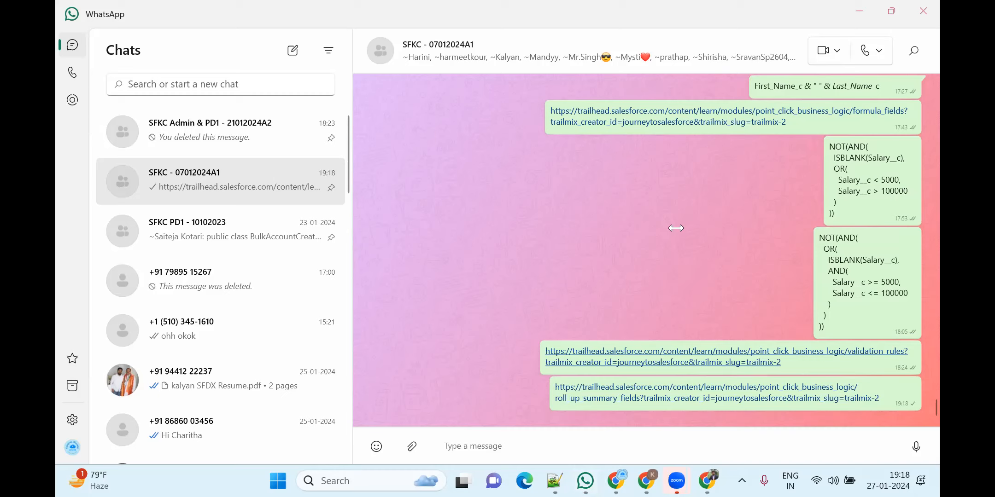
pyautogui.hotkey('alt', 'Tab')
pyautogui.hotkey('alt', 'Tab')
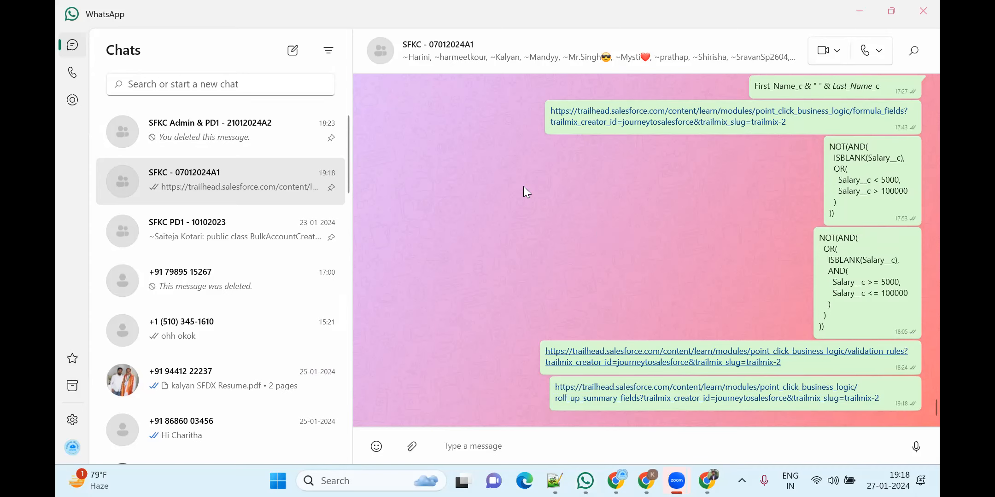
pyautogui.hotkey('alt', 'Tab')
pyautogui.hotkey('alt', 'Tab')
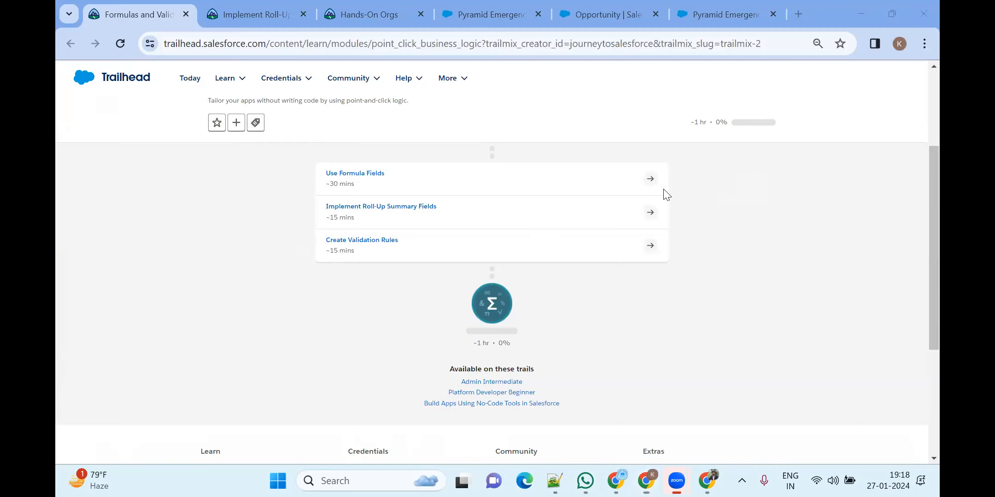
# Return to the Pyramid Emergency Generators tab and open the Contacts Recently Viewed list
pyautogui.click(502, 11)
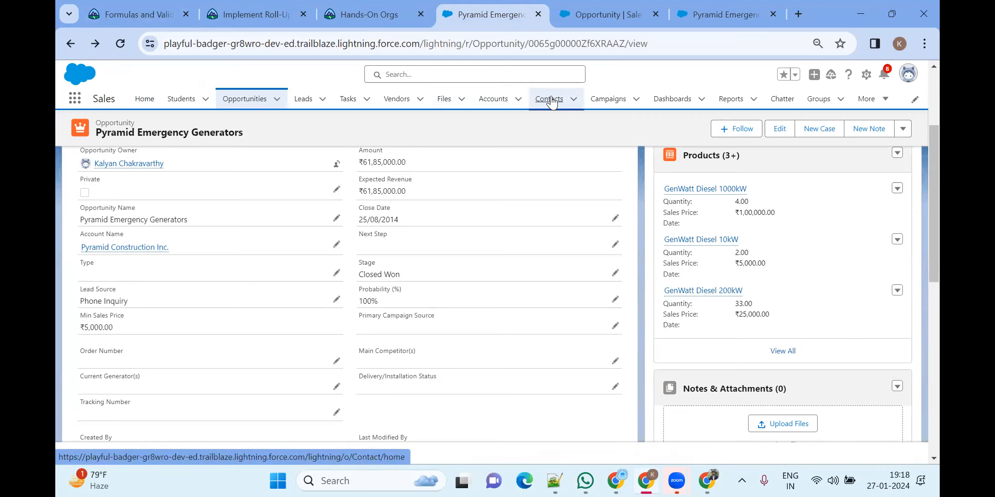
pyautogui.click(549, 102)
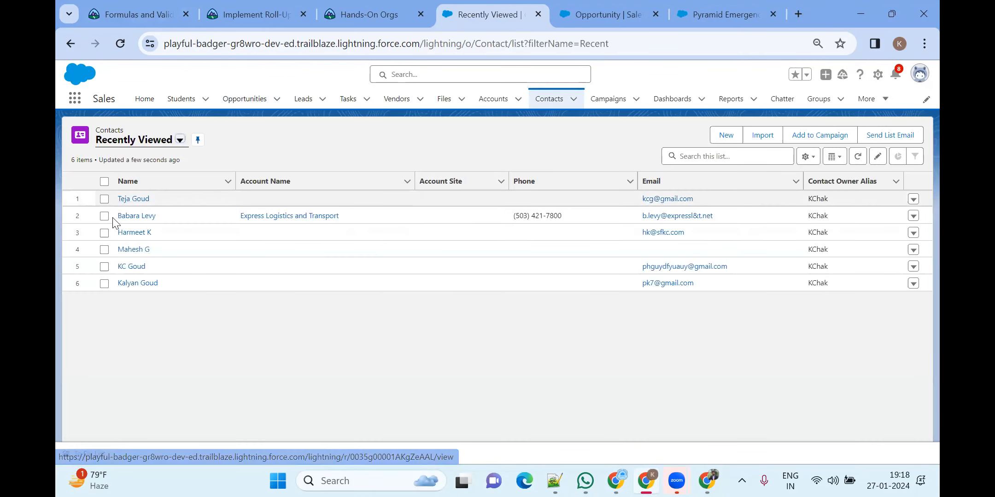
# Open the third recent contact's details and overwrite its Email with a plain word, not an address
pyautogui.click(139, 232)
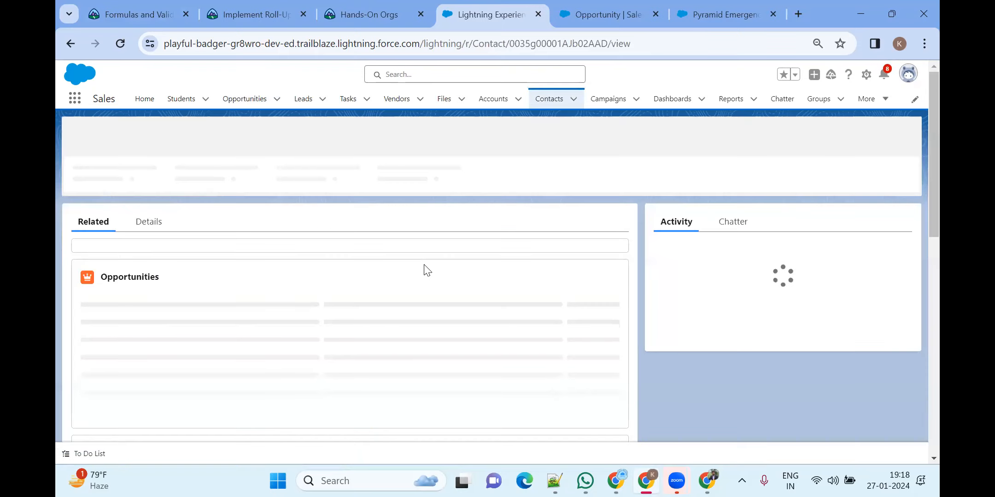
pyautogui.click(148, 220)
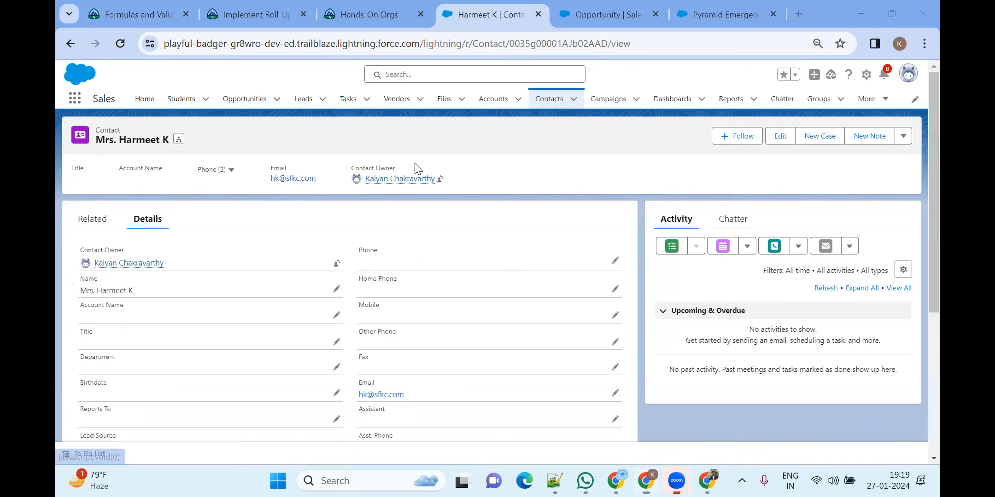
pyautogui.click(615, 393)
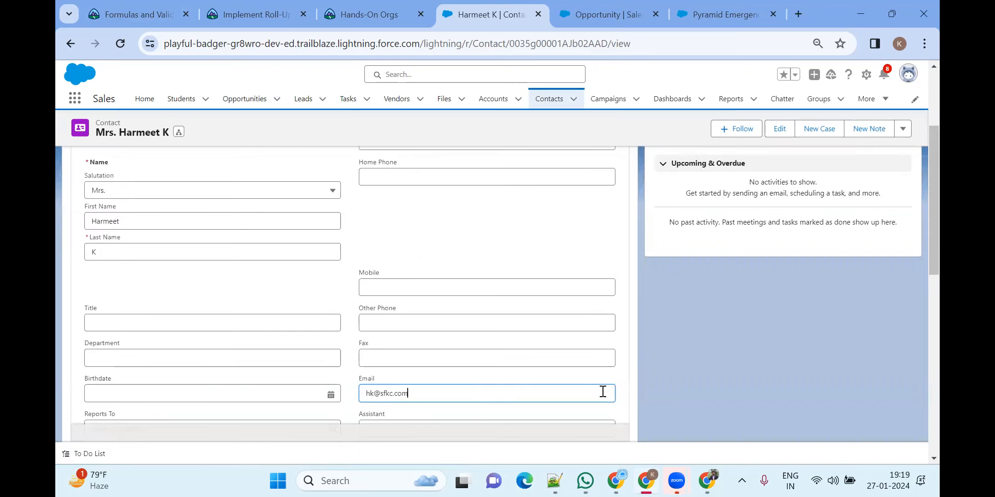
pyautogui.press('BackSpace')
pyautogui.press('BackSpace')
pyautogui.press('BackSpace')
pyautogui.press('BackSpace')
pyautogui.press('BackSpace')
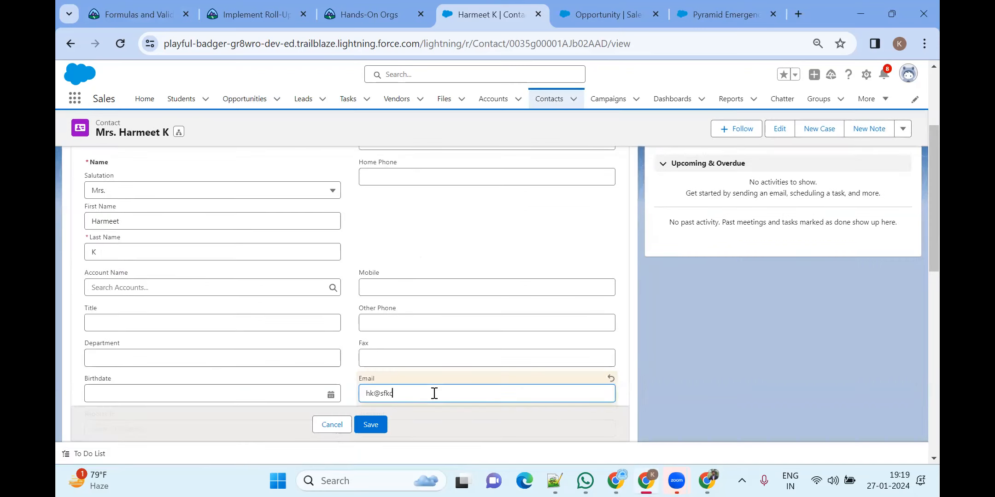
pyautogui.press('BackSpace')
pyautogui.press('BackSpace')
pyautogui.press('BackSpace')
pyautogui.press('BackSpace')
pyautogui.write('Kalayna')
# Try saving the contact and review the invalid Email format and empty Referred by errors
pyautogui.click(382, 424)
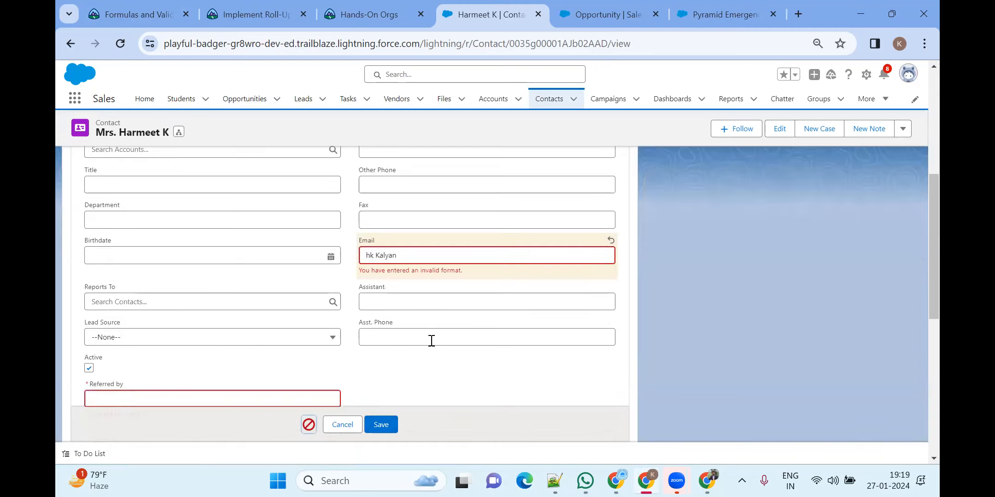
pyautogui.moveTo(355, 275); pyautogui.dragTo(463, 276)
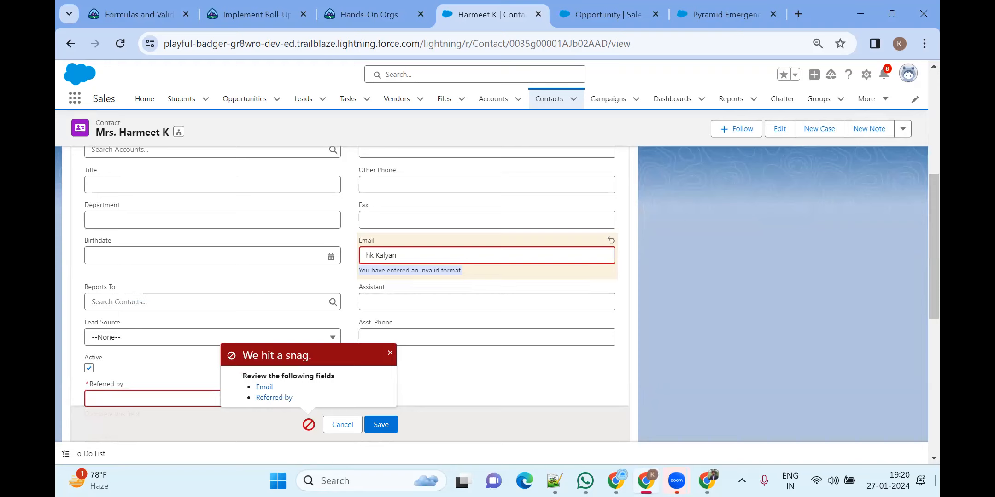
pyautogui.doubleClick(454, 261)
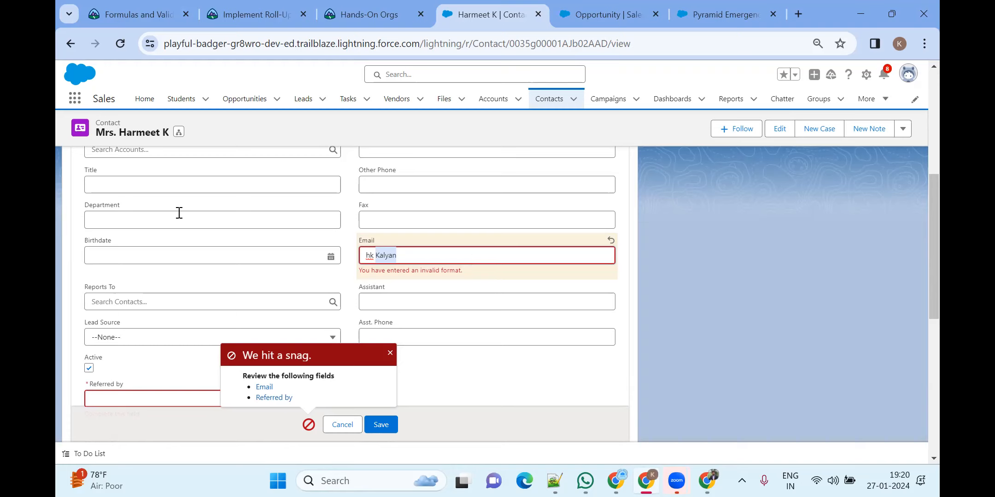
# Dismiss the contact's 'We hit a snag' save-error popup and switch to the WhatsApp class group
pyautogui.click(391, 354)
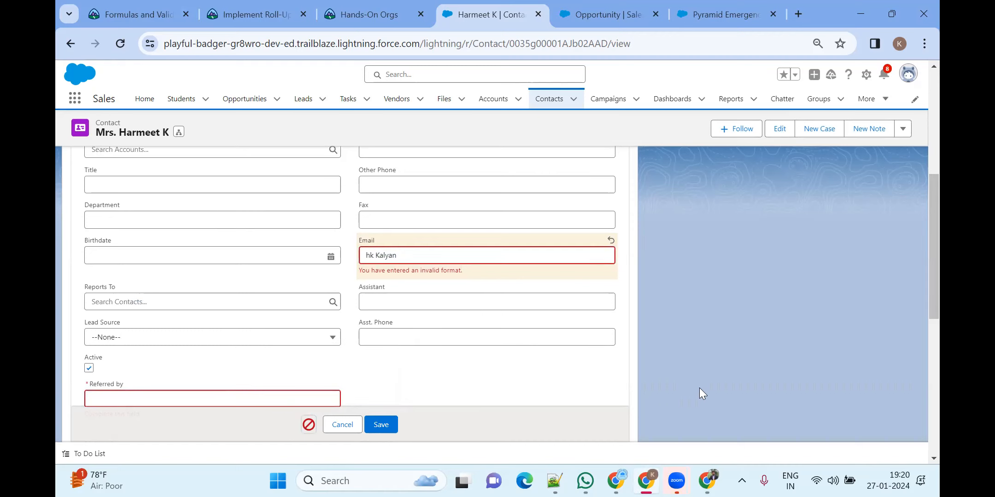
pyautogui.hotkey('alt', 'Tab')
pyautogui.scroll(15, 563, 335)
# Scroll back through the SFKC group chat to the earlier field-definition messages
pyautogui.scroll(10, 725, 329)
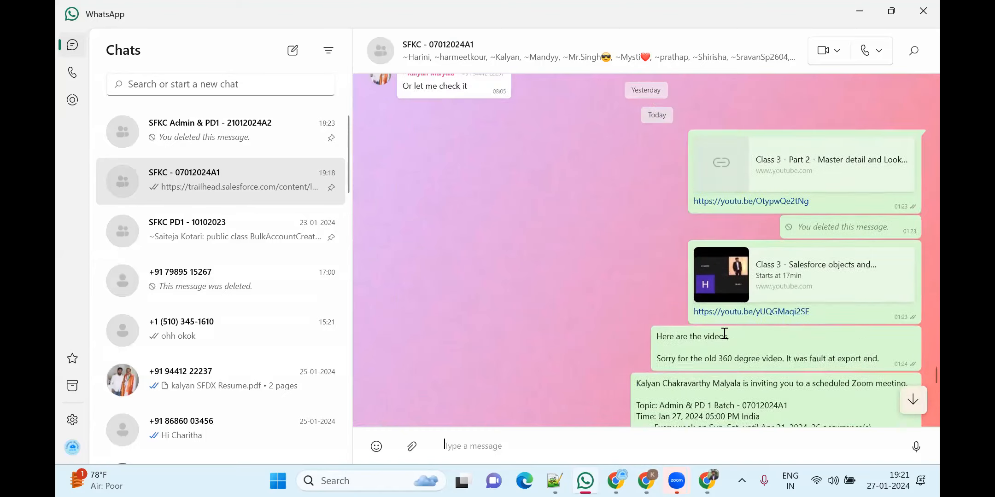
pyautogui.scroll(10, 723, 333)
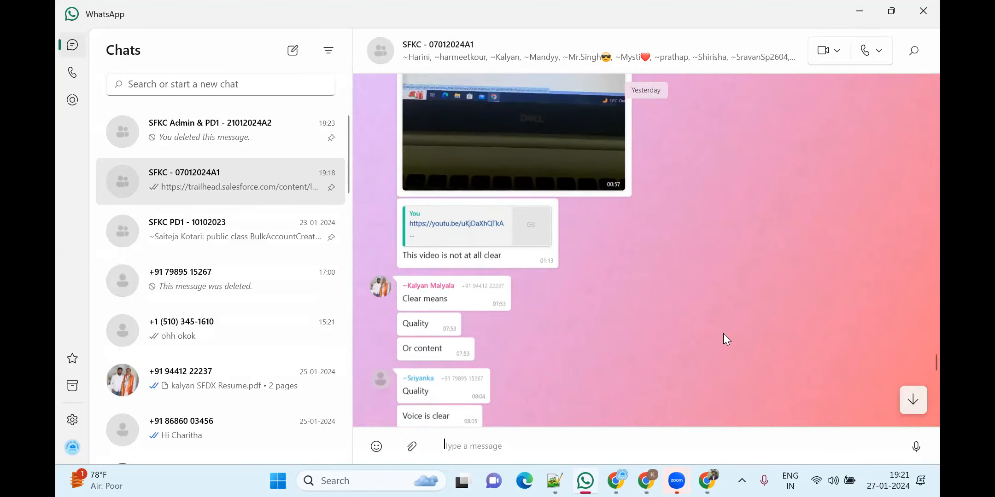
pyautogui.scroll(10, 723, 333)
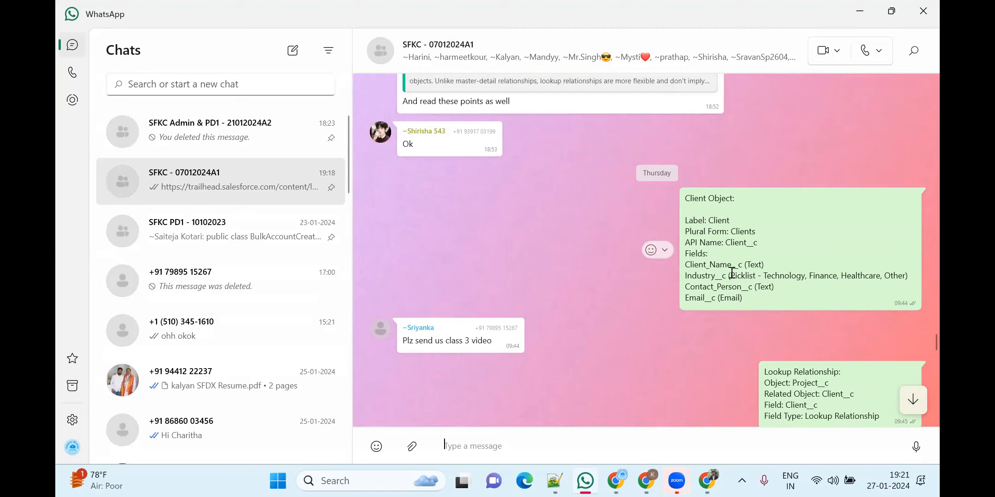
pyautogui.scroll(-5, 731, 276)
pyautogui.scroll(5, 731, 277)
pyautogui.moveTo(730, 275); pyautogui.dragTo(901, 275)
pyautogui.scroll(10, 806, 279)
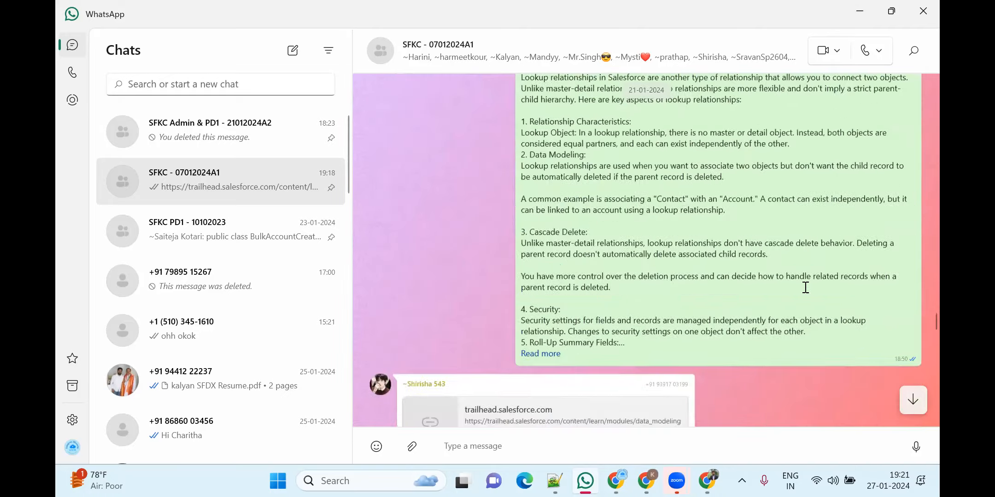
pyautogui.scroll(15, 805, 287)
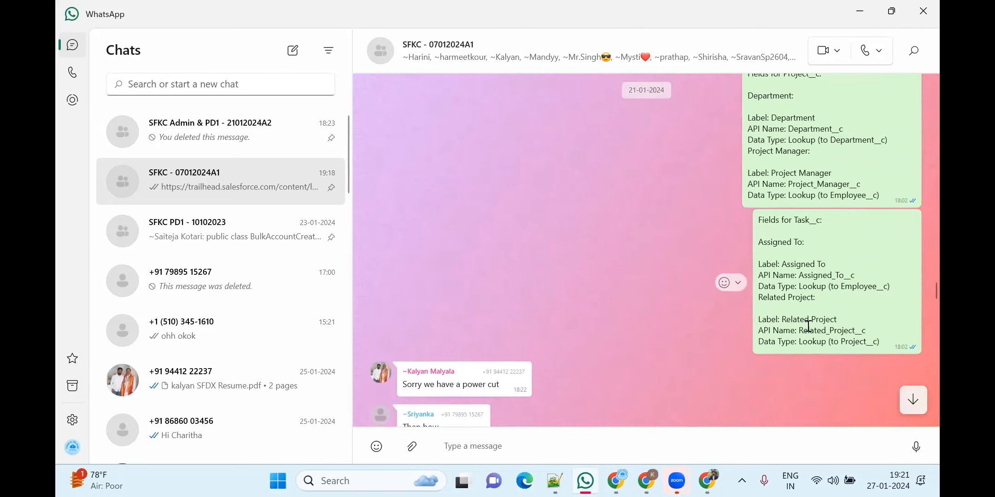
pyautogui.scroll(8, 808, 325)
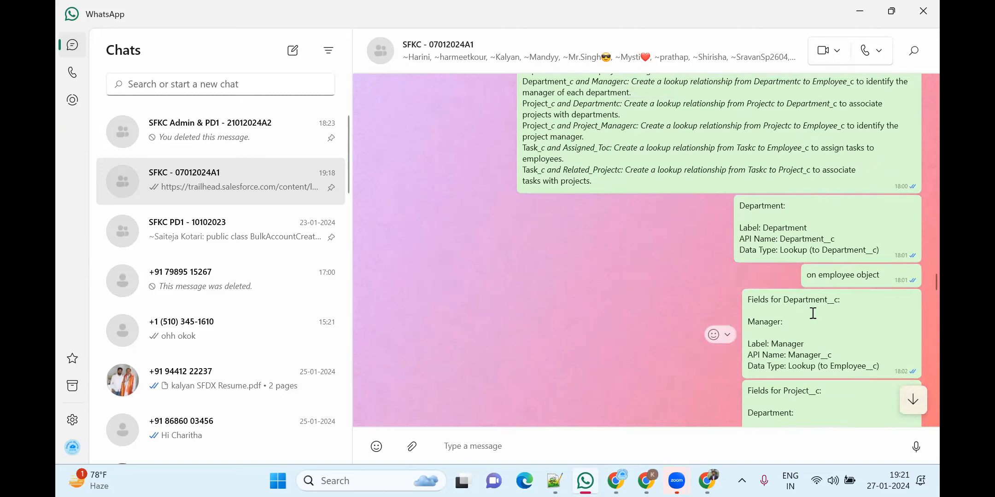
pyautogui.scroll(6, 812, 314)
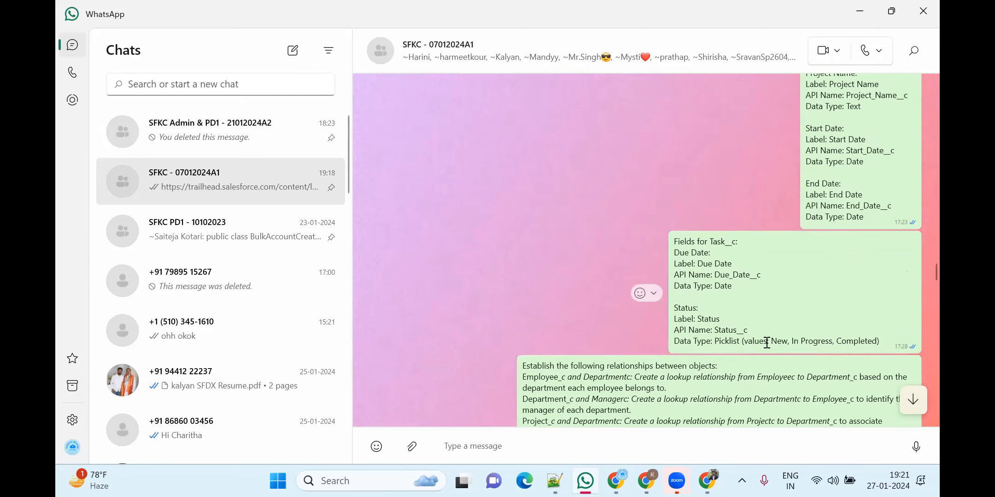
# Highlight the Status field's data type line and its picklist values
pyautogui.moveTo(674, 342); pyautogui.dragTo(884, 340)
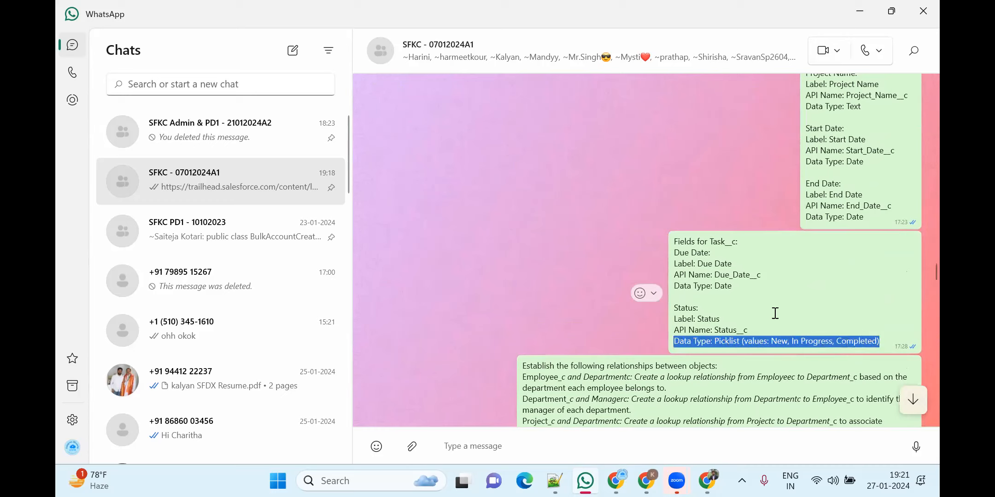
pyautogui.scroll(2, 750, 272)
pyautogui.scroll(-2, 751, 274)
pyautogui.moveTo(715, 341); pyautogui.dragTo(883, 343)
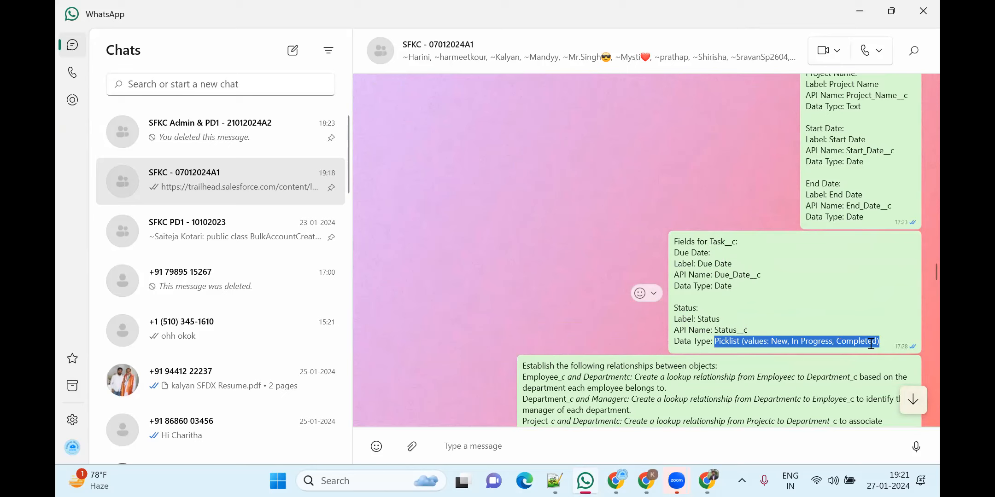
# Find the Thursday 'Client Object:' message and review the Client__c fields and Project__c lookup
pyautogui.scroll(2, 821, 296)
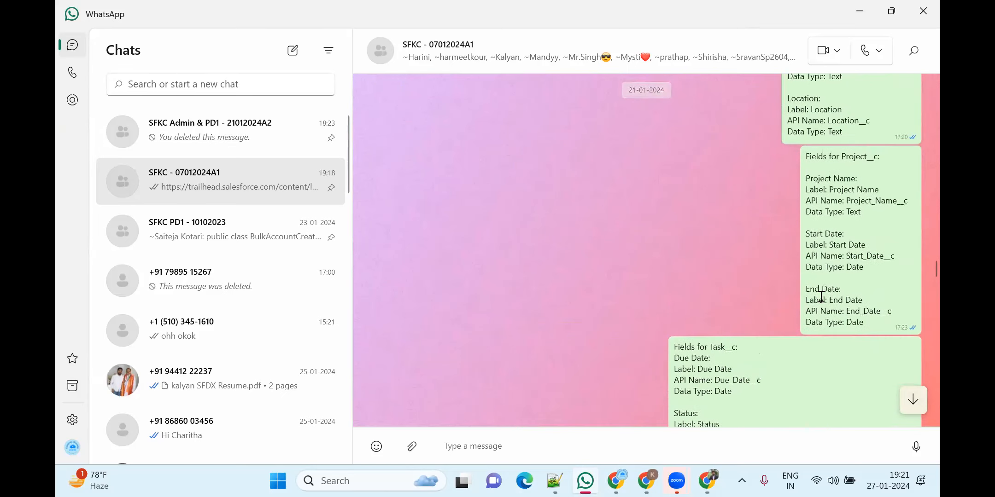
pyautogui.scroll(2, 821, 296)
pyautogui.scroll(2, 822, 296)
pyautogui.scroll(3, 825, 297)
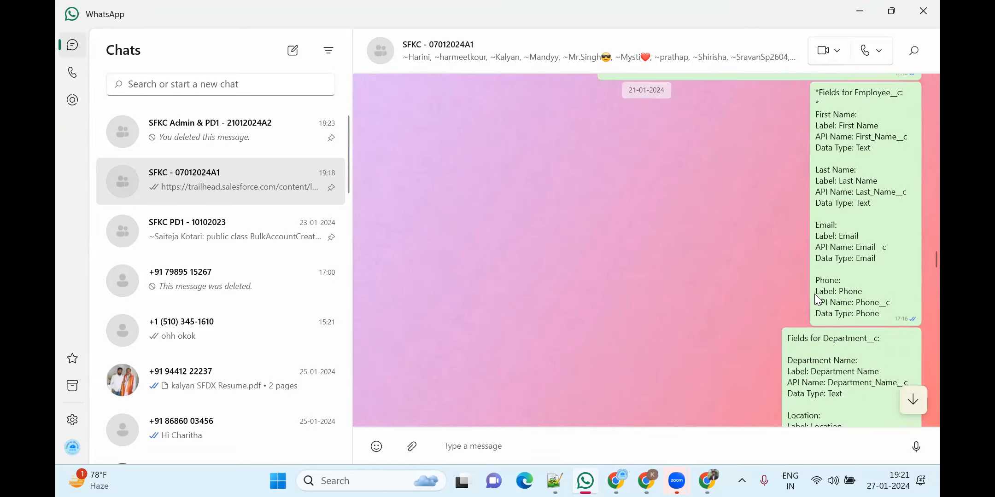
pyautogui.scroll(6, 894, 325)
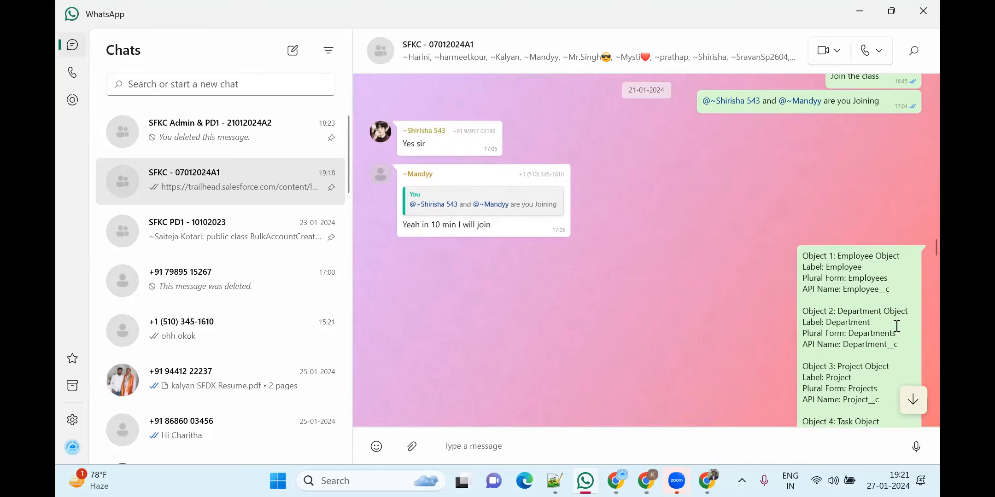
pyautogui.scroll(-5, 891, 326)
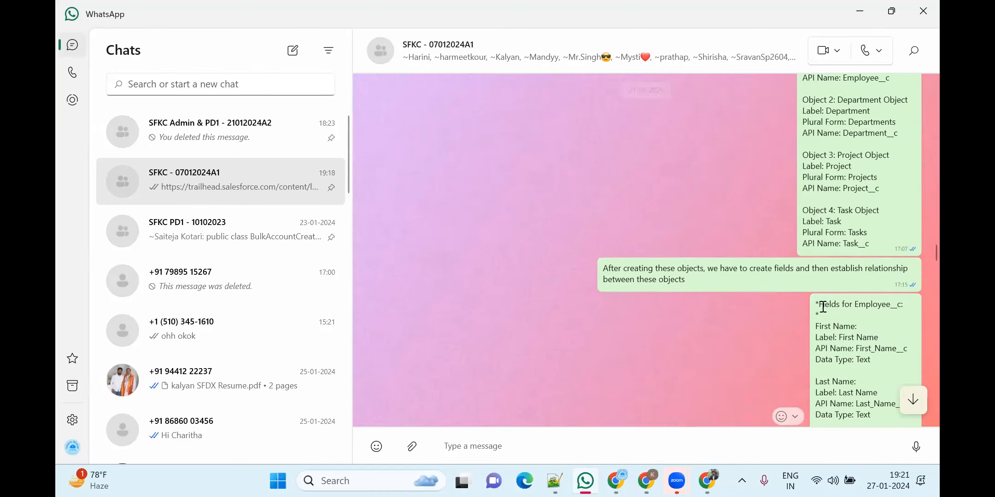
pyautogui.scroll(-2, 823, 304)
pyautogui.scroll(-8, 782, 314)
pyautogui.moveTo(715, 339); pyautogui.dragTo(879, 340)
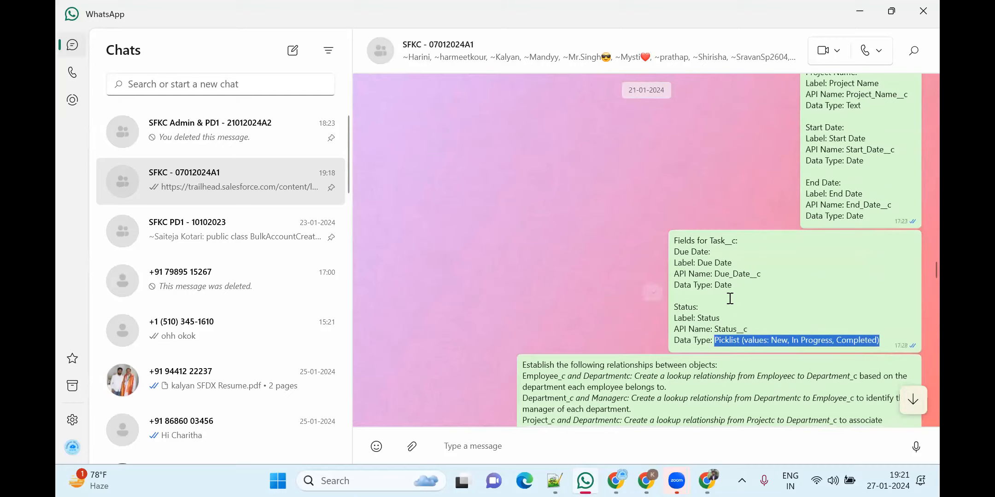
pyautogui.scroll(-2, 790, 297)
pyautogui.scroll(-10, 732, 289)
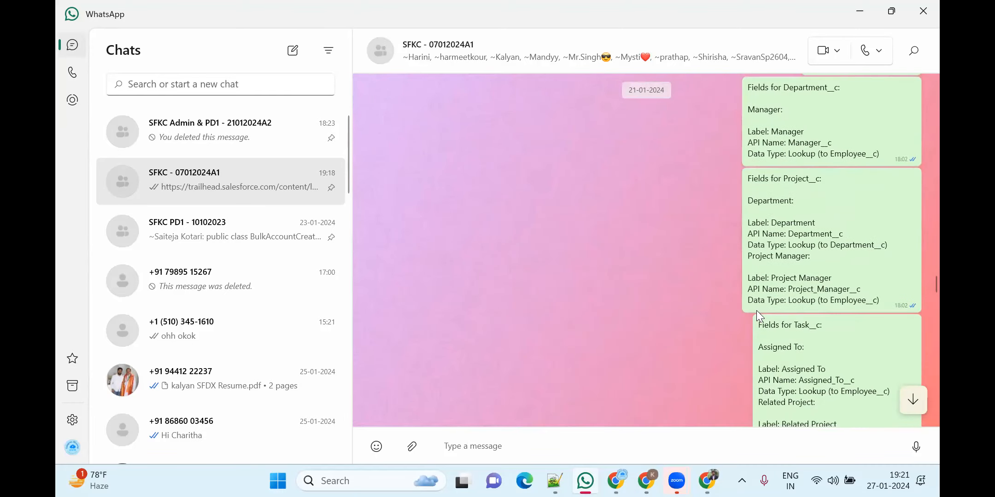
pyautogui.scroll(-15, 761, 317)
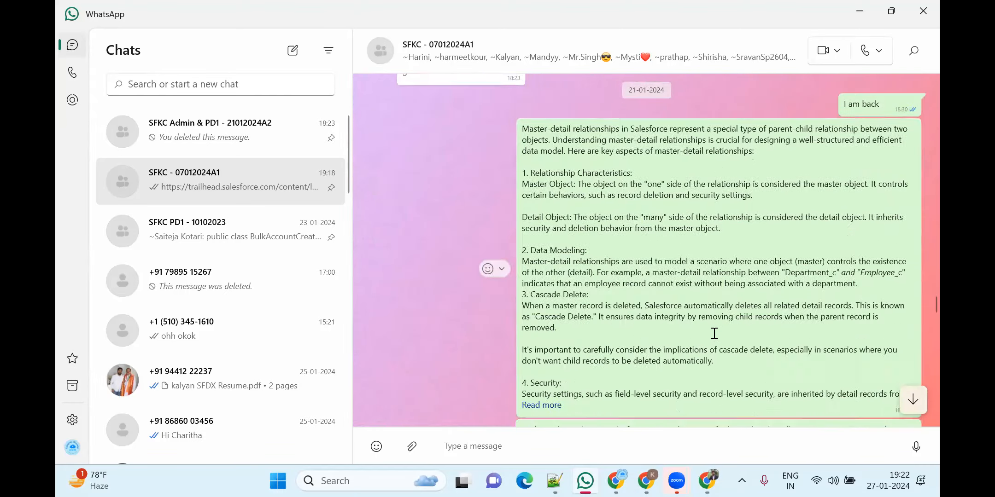
pyautogui.scroll(-10, 696, 328)
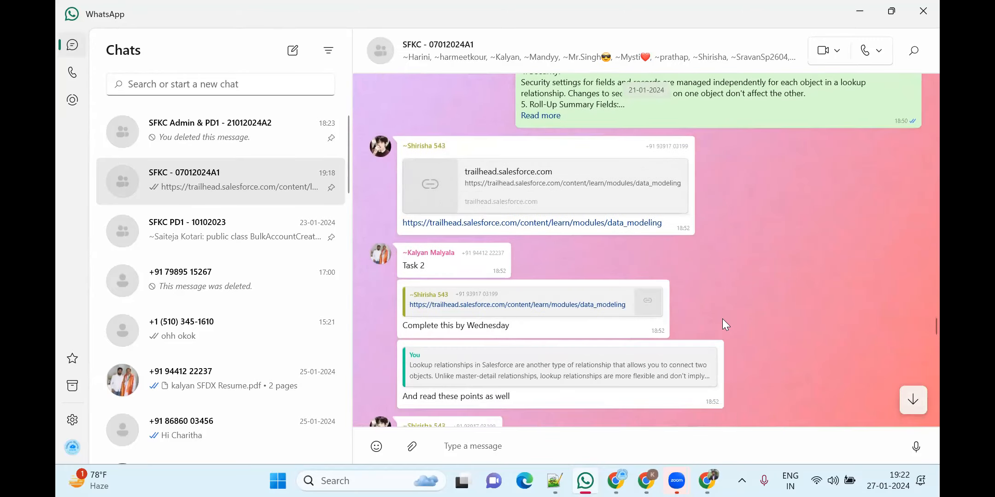
pyautogui.scroll(-5, 781, 320)
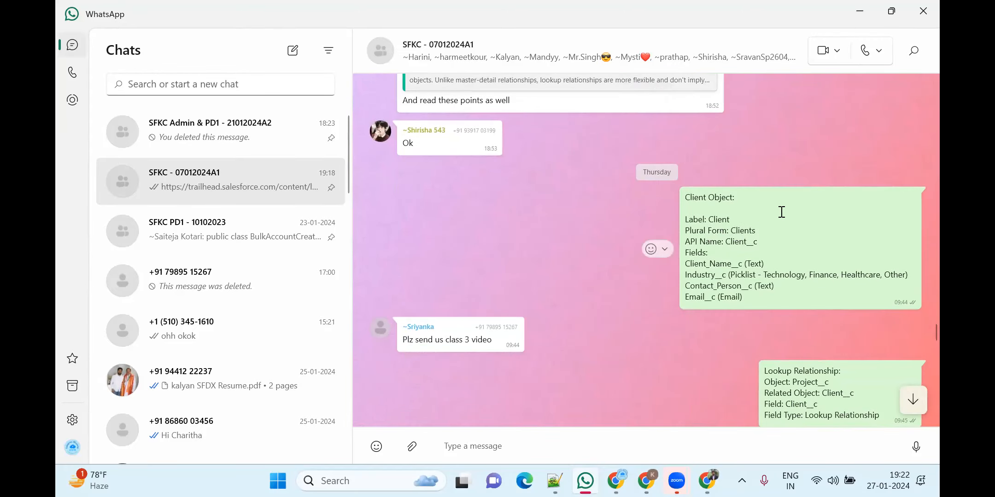
pyautogui.moveTo(754, 242); pyautogui.dragTo(683, 219)
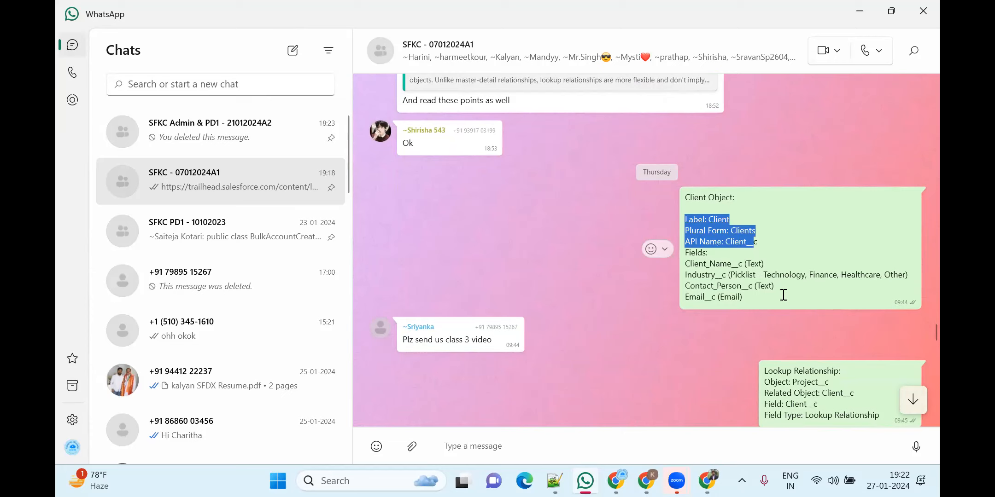
pyautogui.moveTo(758, 297); pyautogui.dragTo(683, 264)
pyautogui.click(830, 242)
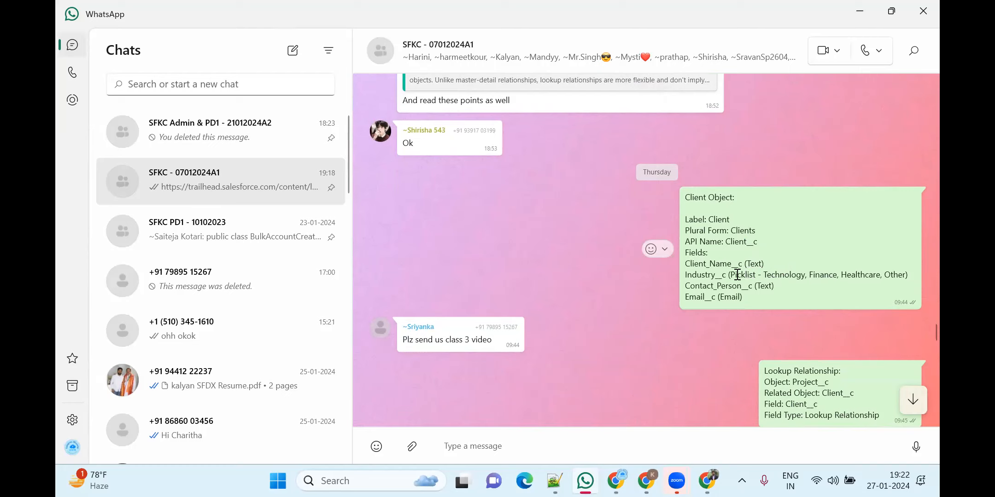
pyautogui.moveTo(749, 287); pyautogui.dragTo(776, 286)
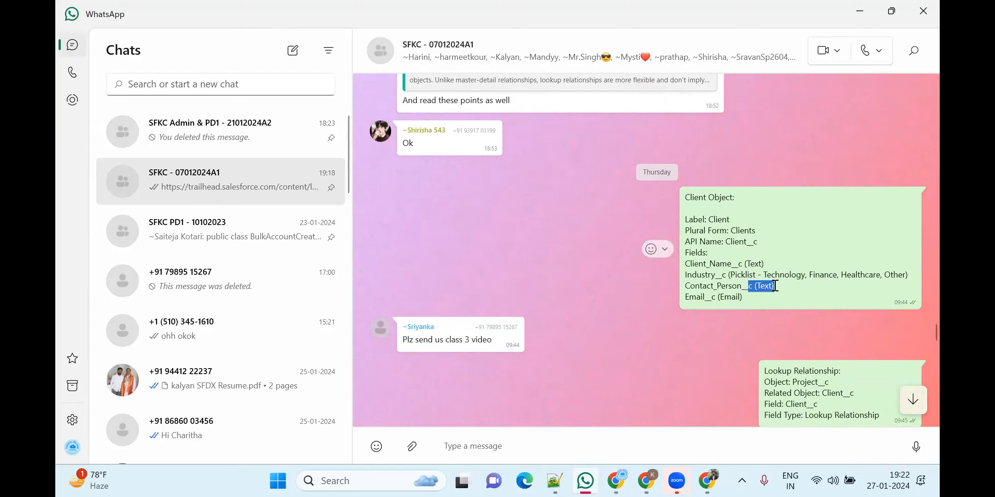
pyautogui.doubleClick(762, 286)
pyautogui.doubleClick(735, 299)
pyautogui.doubleClick(738, 273)
pyautogui.doubleClick(754, 264)
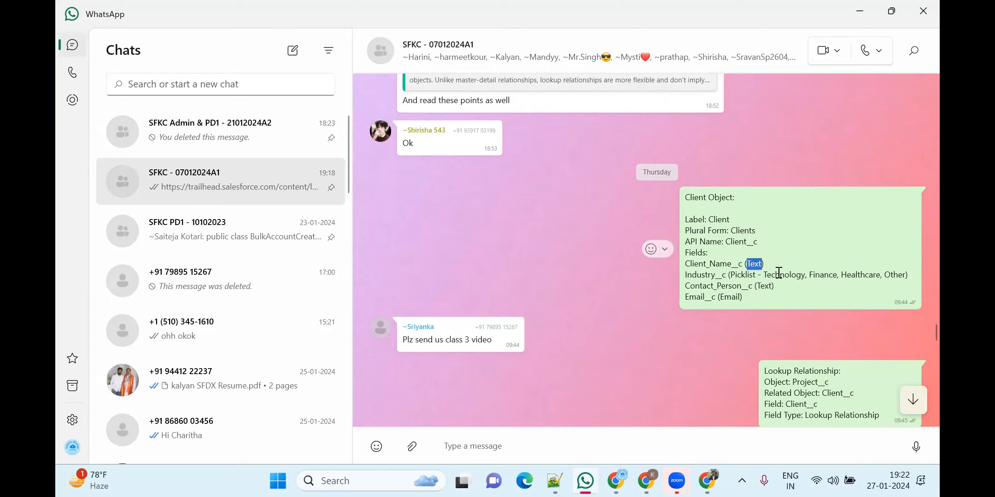
pyautogui.click(802, 255)
pyautogui.moveTo(732, 275); pyautogui.dragTo(910, 275)
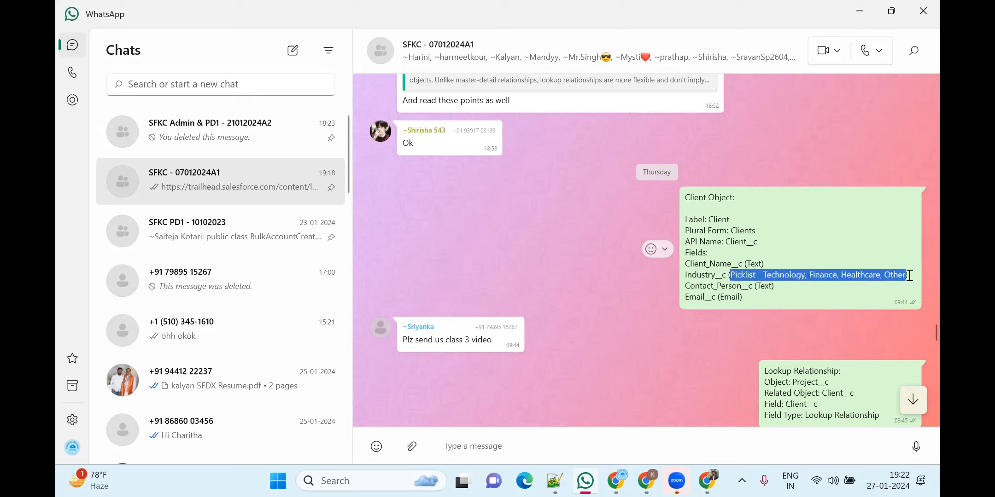
pyautogui.click(841, 297)
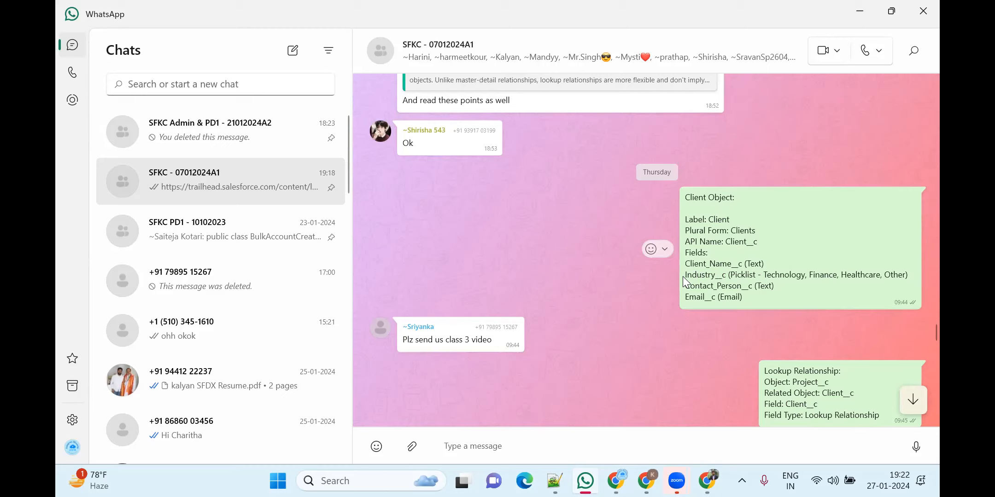
pyautogui.moveTo(684, 277); pyautogui.dragTo(907, 278)
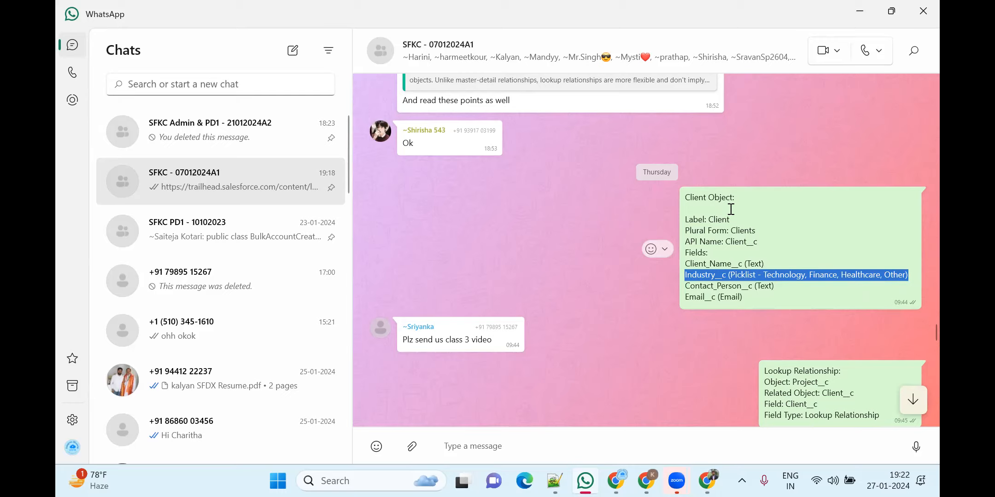
pyautogui.scroll(1, 751, 269)
pyautogui.scroll(20, 751, 269)
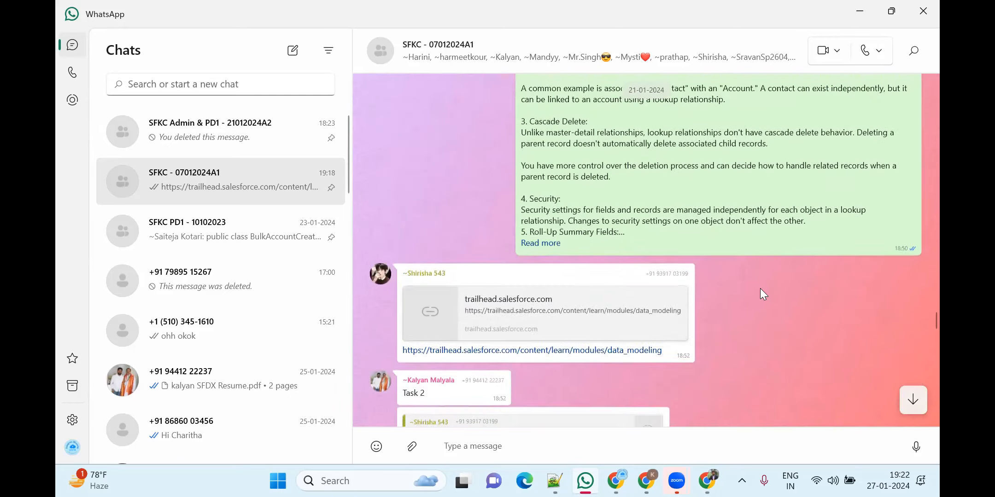
pyautogui.scroll(3, 760, 291)
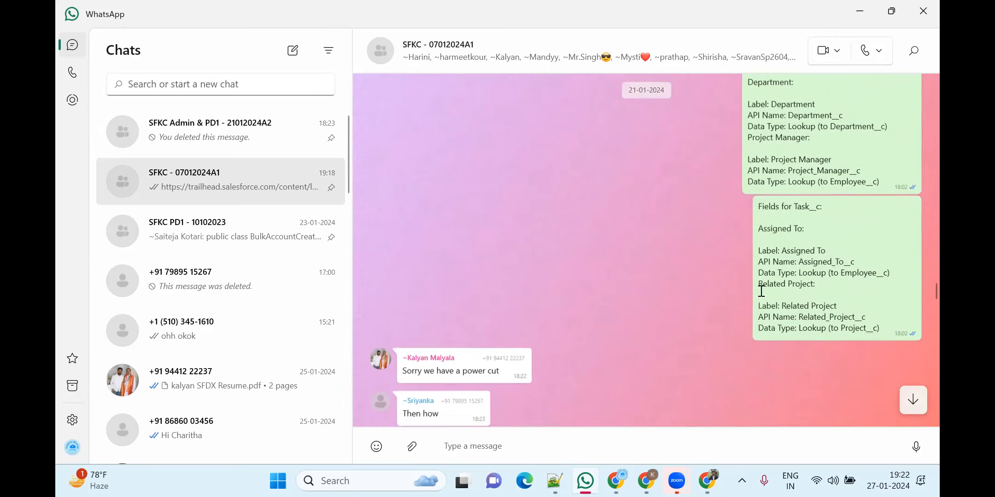
pyautogui.scroll(1, 783, 271)
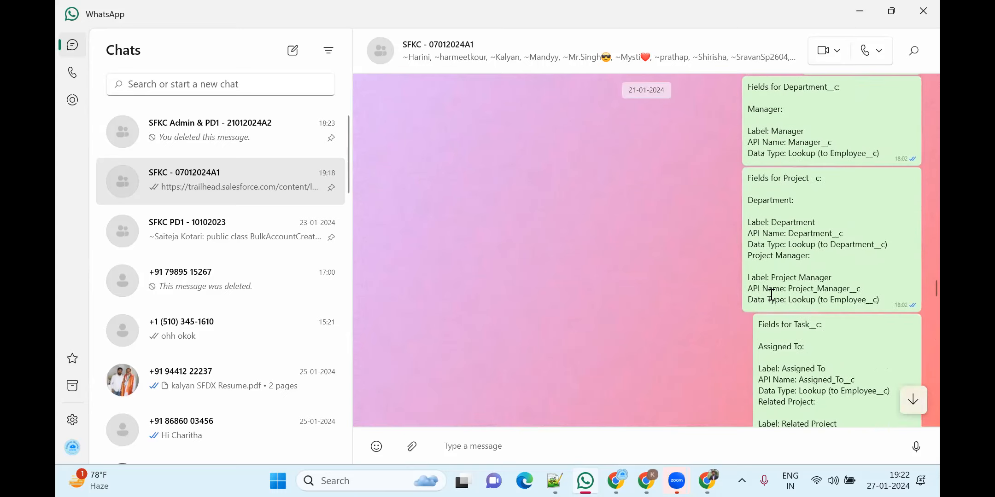
pyautogui.scroll(-6, 764, 304)
pyautogui.scroll(-10, 753, 335)
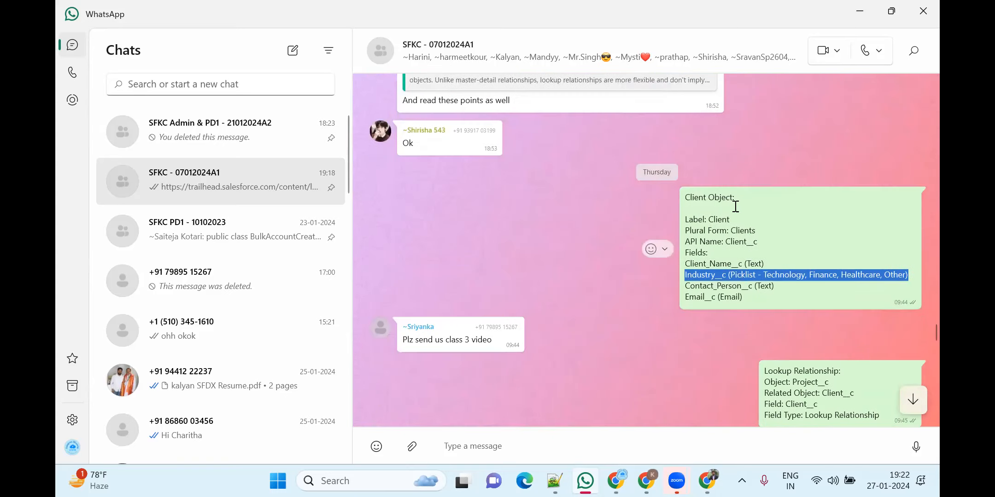
pyautogui.moveTo(735, 205); pyautogui.dragTo(685, 200)
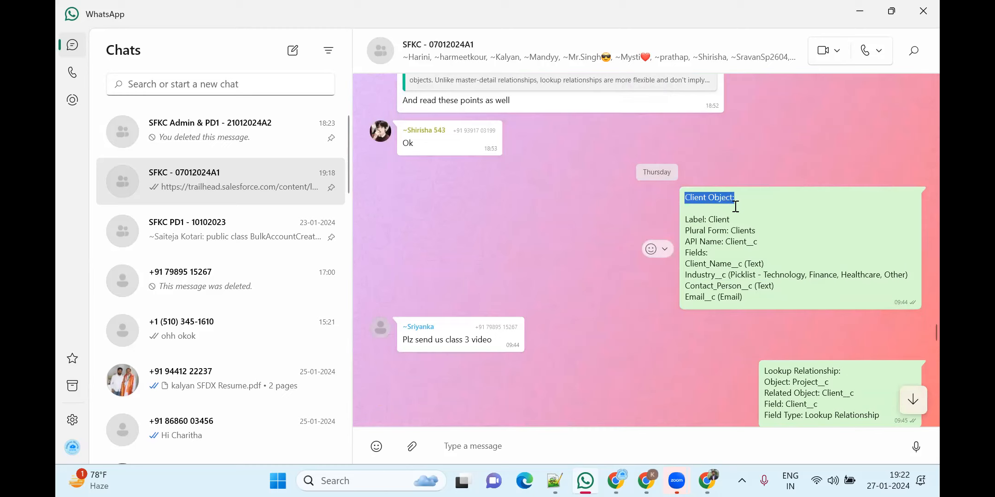
pyautogui.click(774, 237)
pyautogui.moveTo(748, 298); pyautogui.dragTo(697, 208)
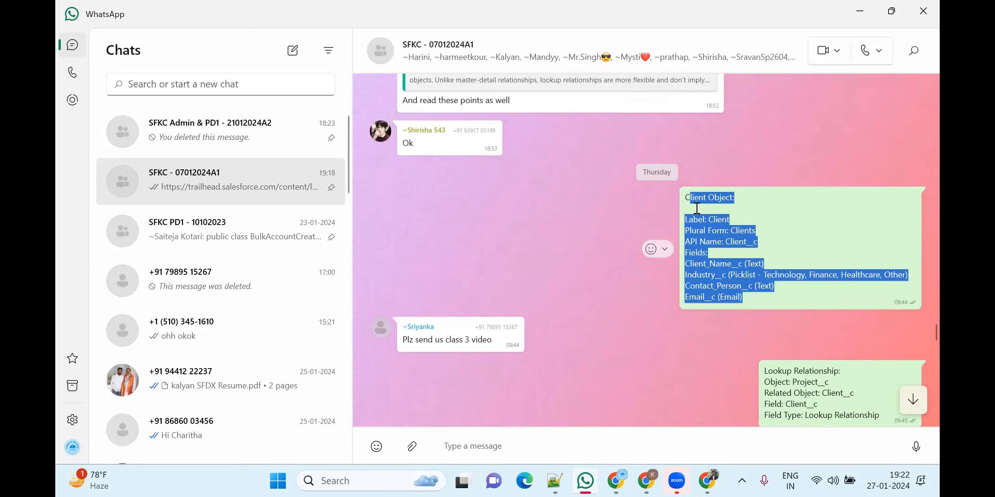
pyautogui.click(771, 259)
pyautogui.moveTo(748, 297); pyautogui.dragTo(672, 268)
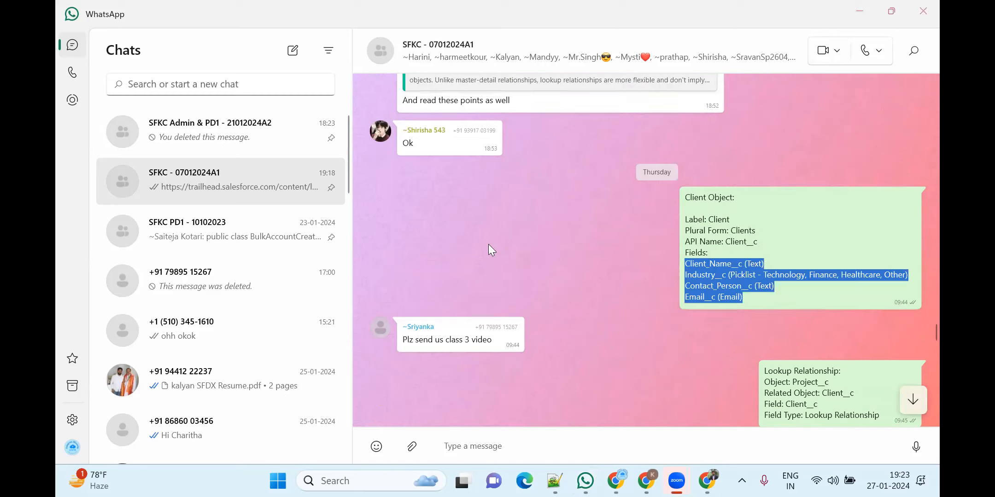
pyautogui.click(806, 238)
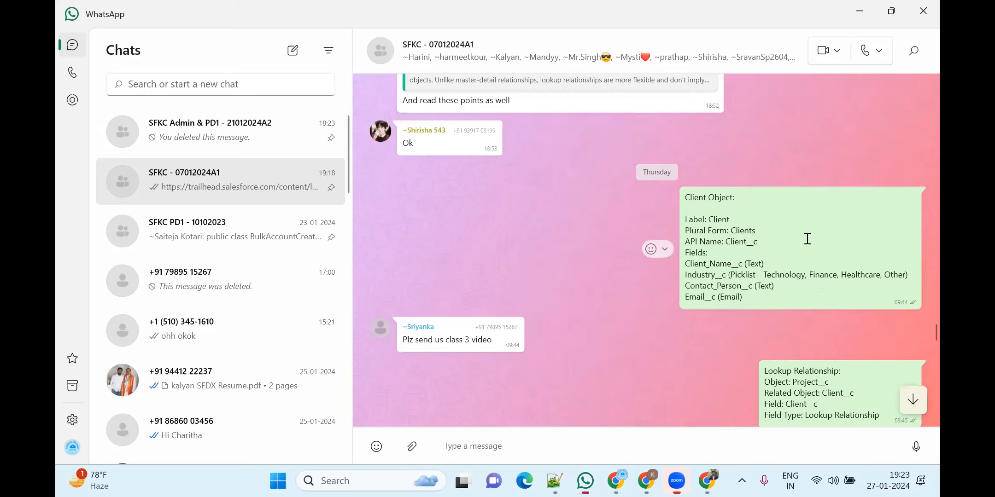
pyautogui.scroll(-3, 827, 294)
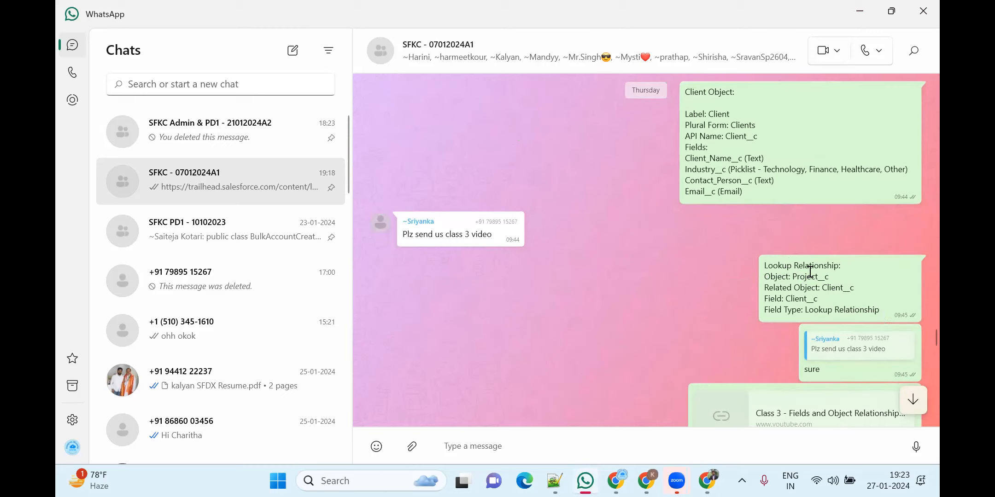
pyautogui.moveTo(763, 265); pyautogui.dragTo(887, 311)
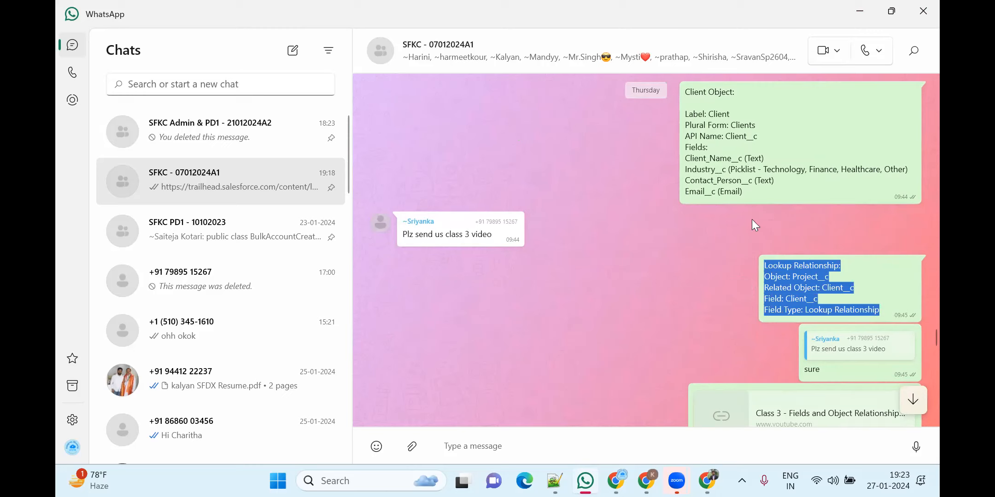
pyautogui.click(752, 220)
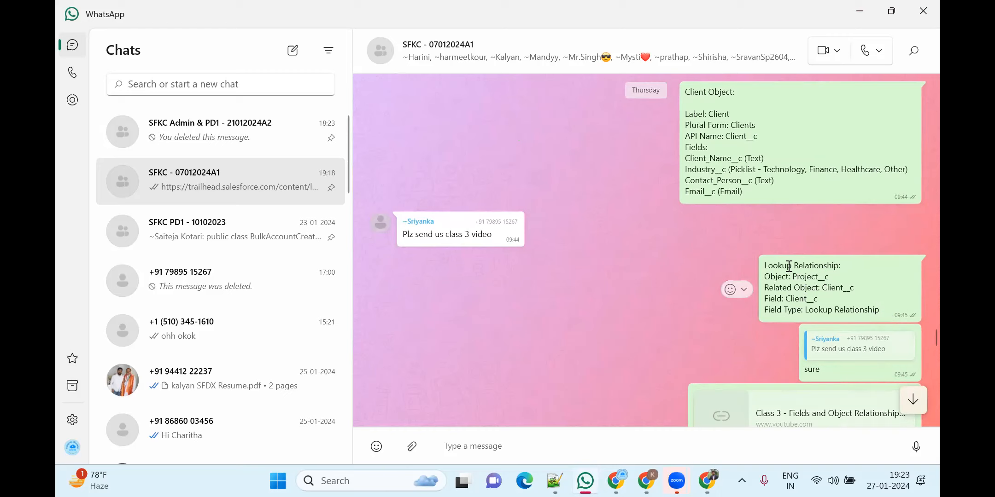
pyautogui.scroll(-3, 790, 265)
pyautogui.scroll(2, 790, 265)
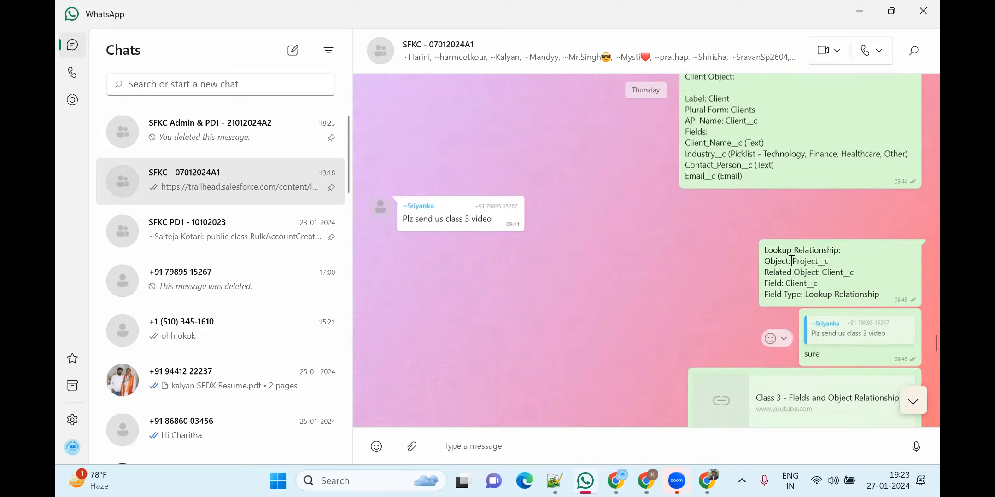
pyautogui.moveTo(792, 277); pyautogui.dragTo(839, 278)
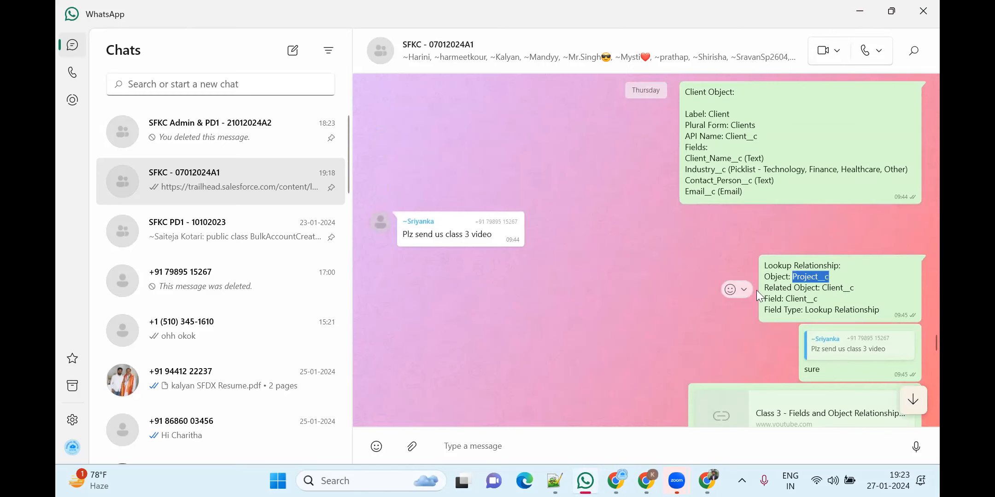
pyautogui.click(598, 292)
pyautogui.scroll(-3, 599, 291)
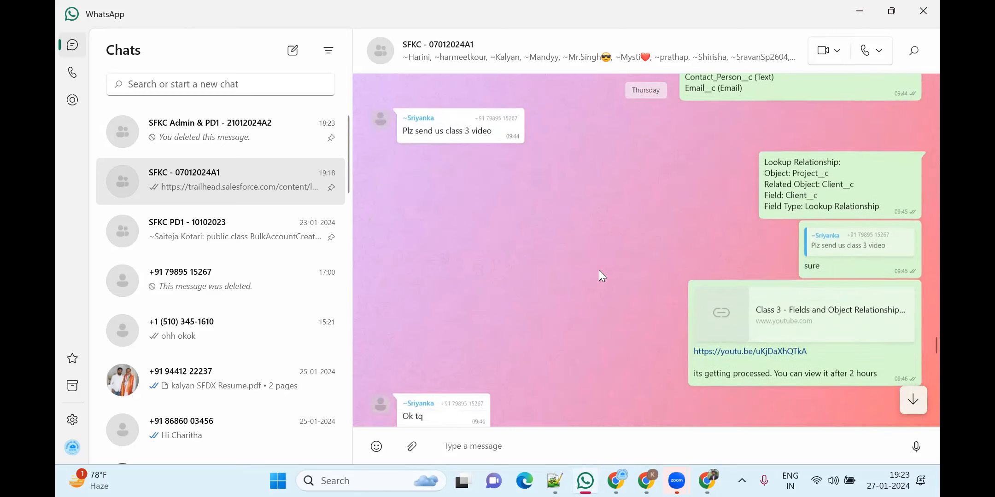
pyautogui.scroll(-2, 601, 272)
pyautogui.scroll(-2, 603, 260)
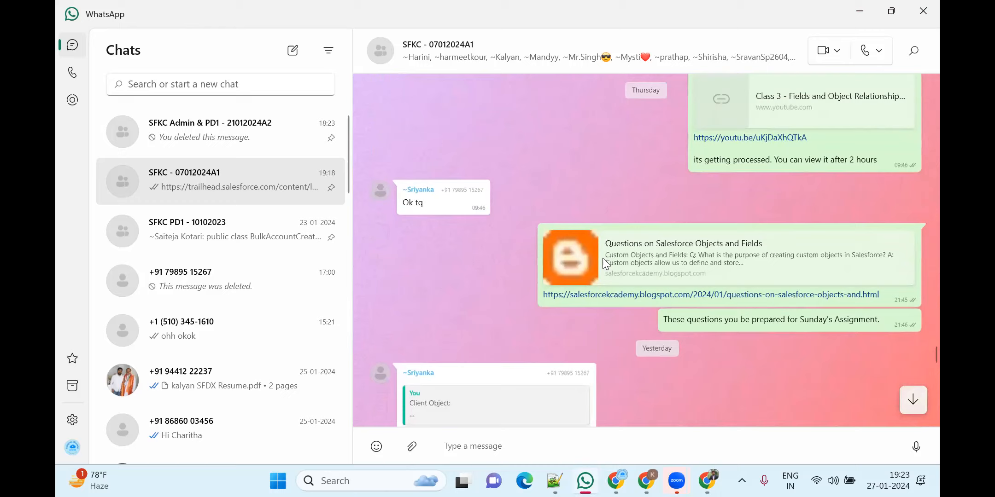
pyautogui.scroll(5, 603, 258)
pyautogui.scroll(-10, 603, 258)
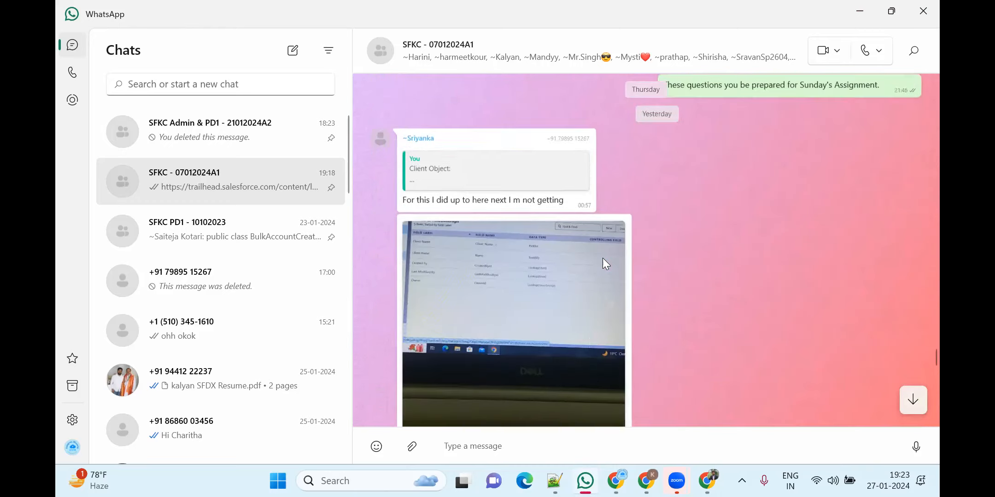
pyautogui.scroll(-2, 603, 257)
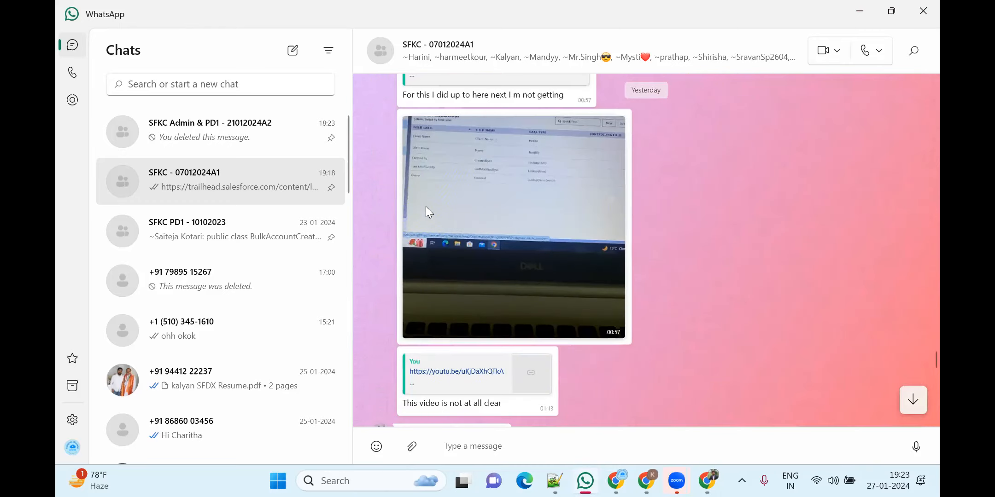
pyautogui.scroll(-6, 426, 207)
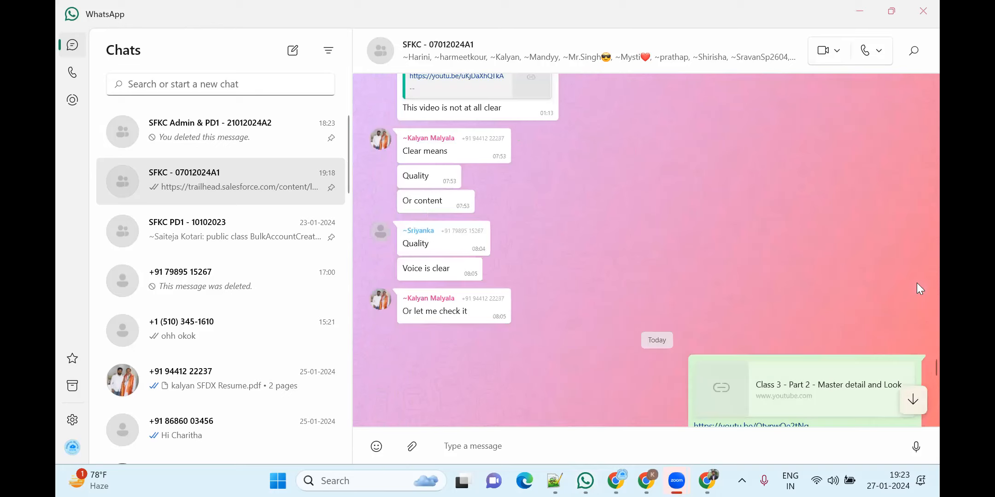